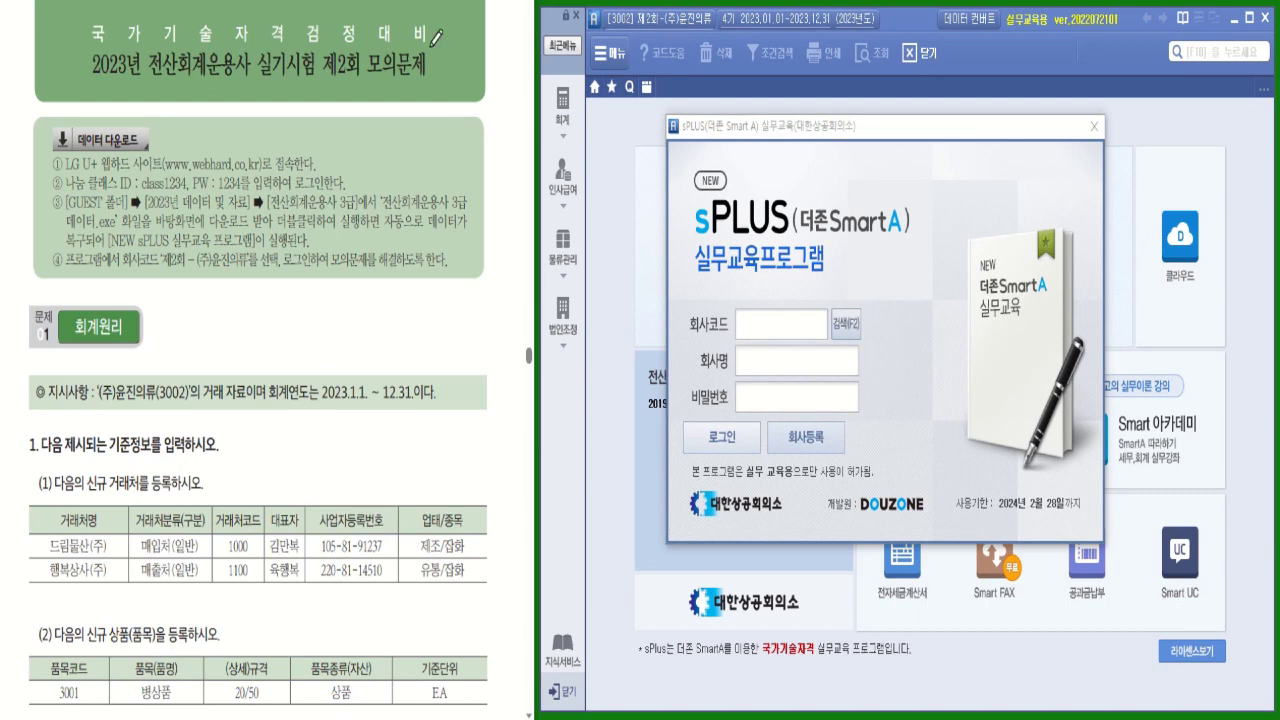
Step: Underline the 제2회 모의문제 title, the 전산회계운용사 3급 data file references and the company (주)윤진의류 on the exam sheet
left_click_drag(324, 80, 422, 76)
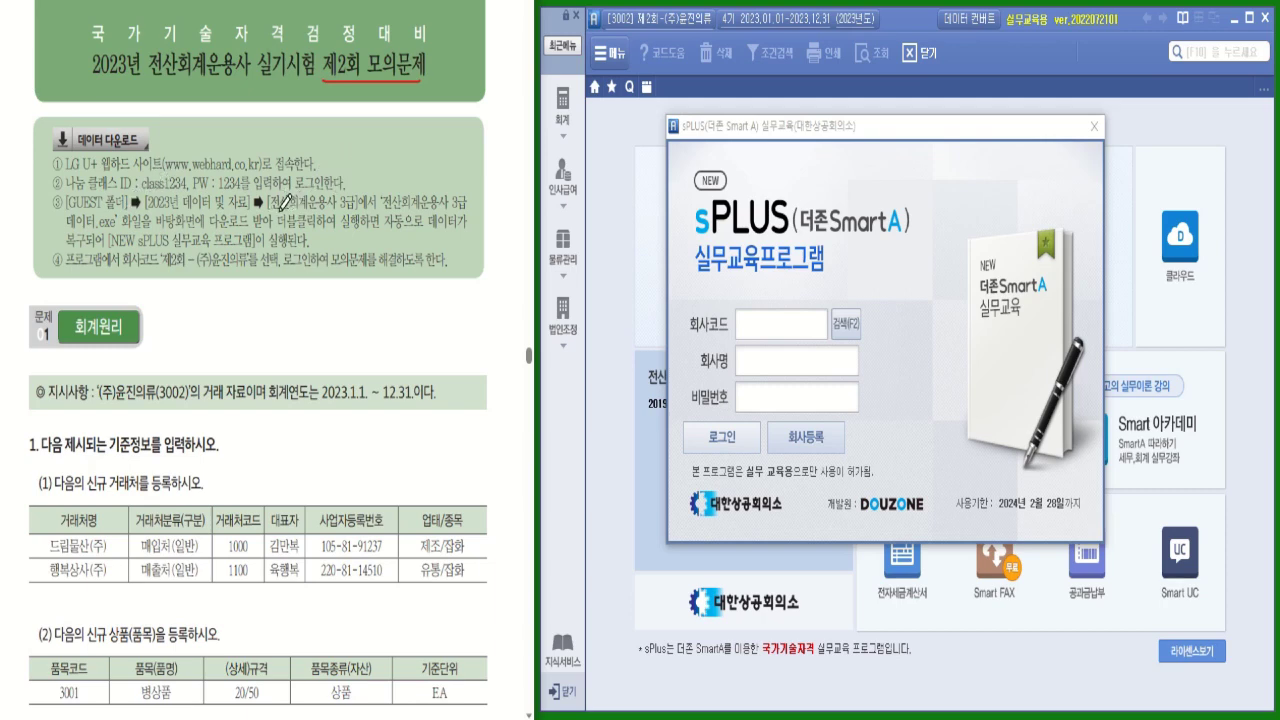
left_click_drag(279, 211, 348, 211)
left_click_drag(82, 228, 118, 227)
left_click_drag(195, 269, 251, 268)
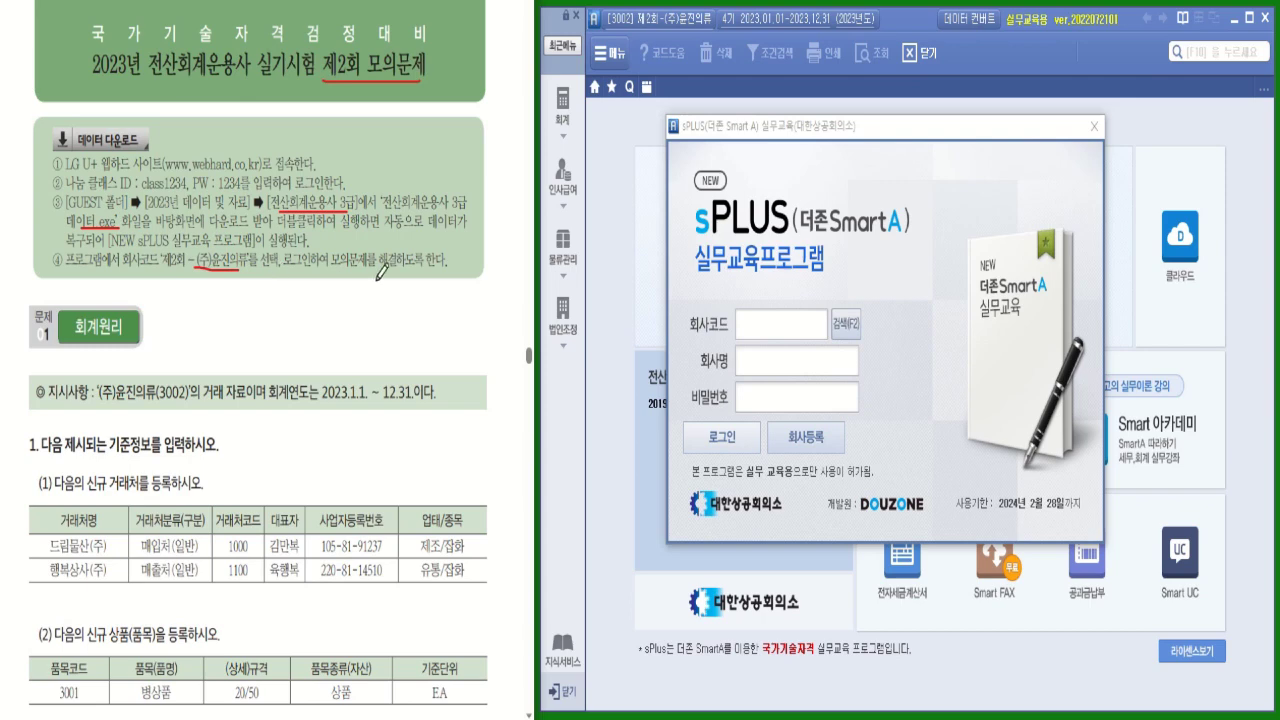
Step: Log in to company 3002, 제2회-(주)윤진의류, chosen from the company code list
left_click(848, 327)
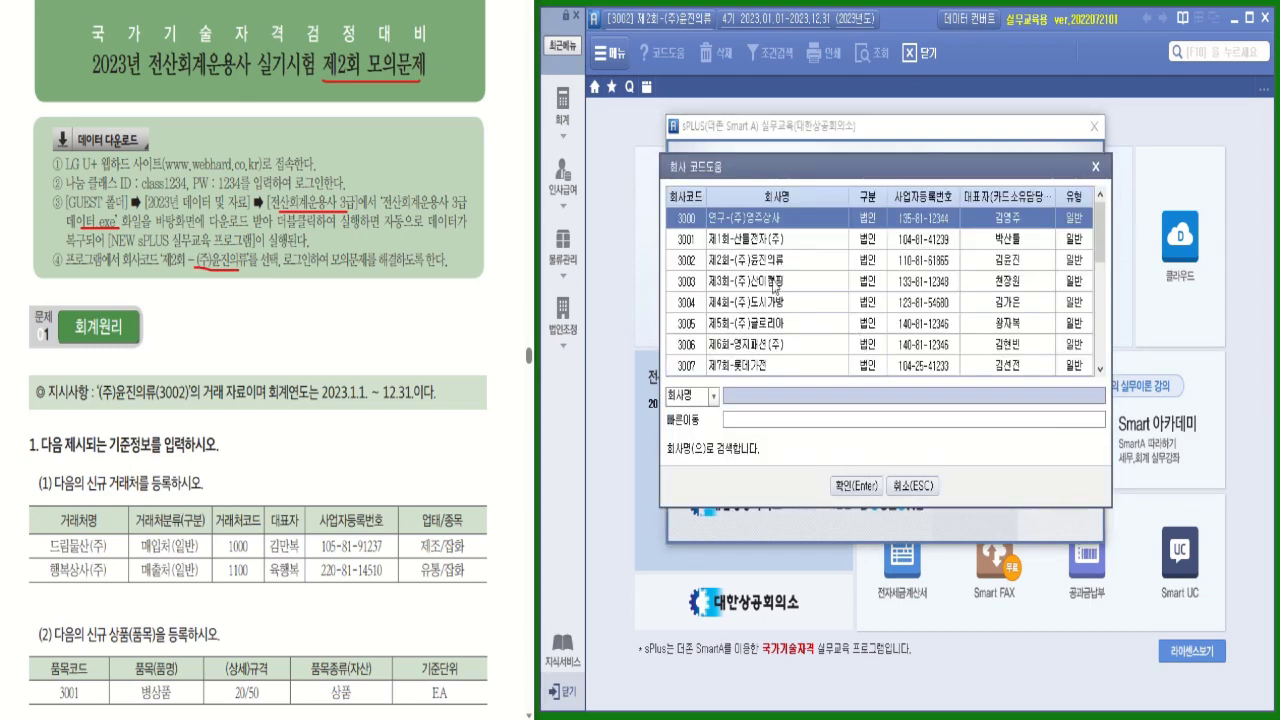
left_click(769, 262)
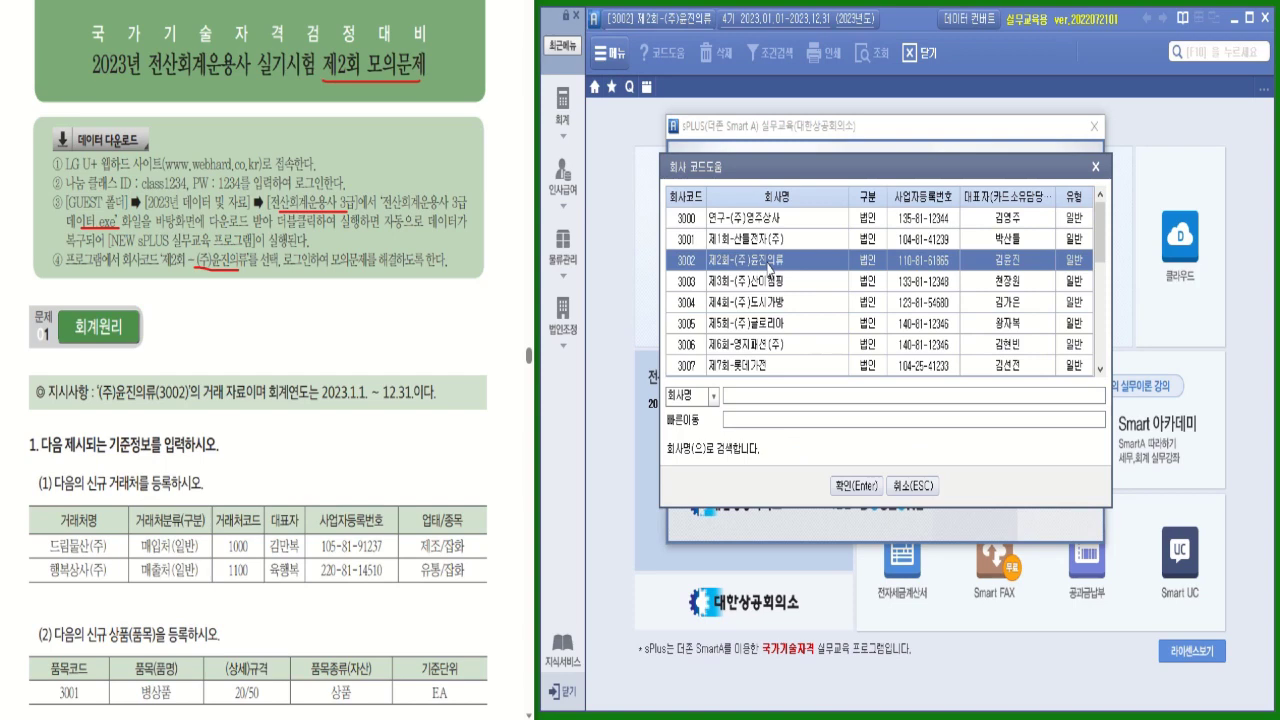
double_click(769, 265)
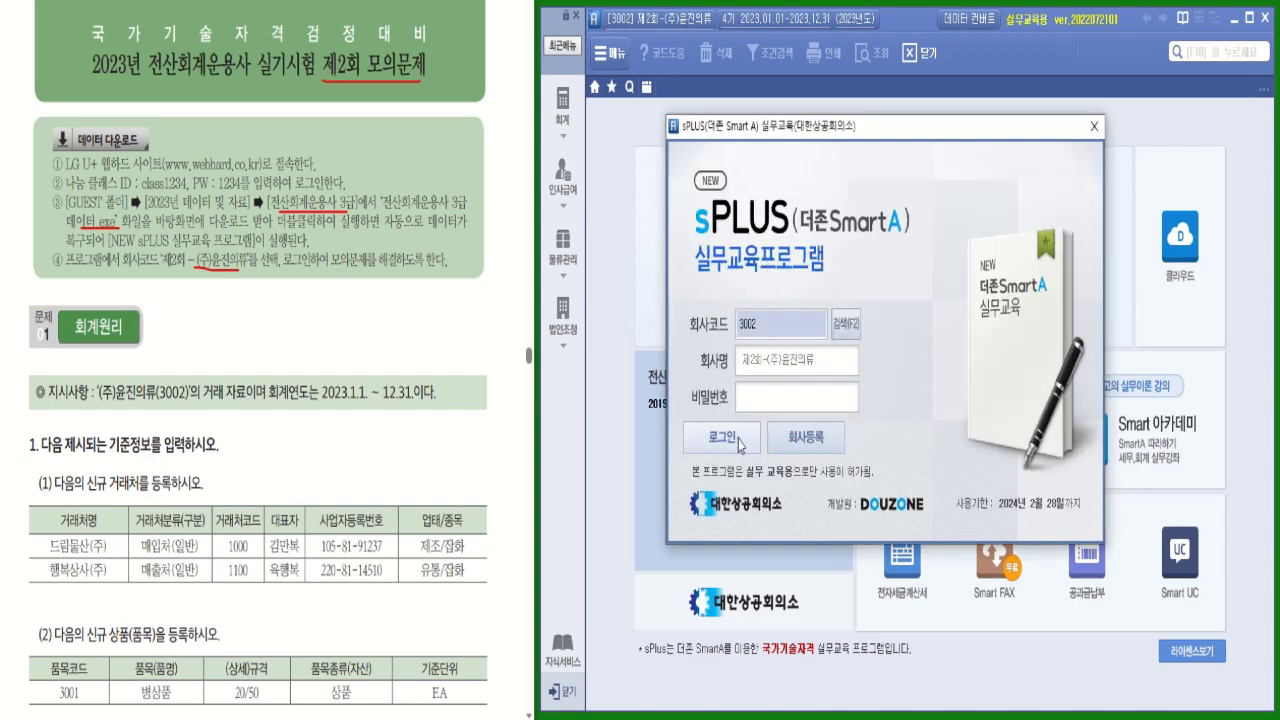
left_click(738, 438)
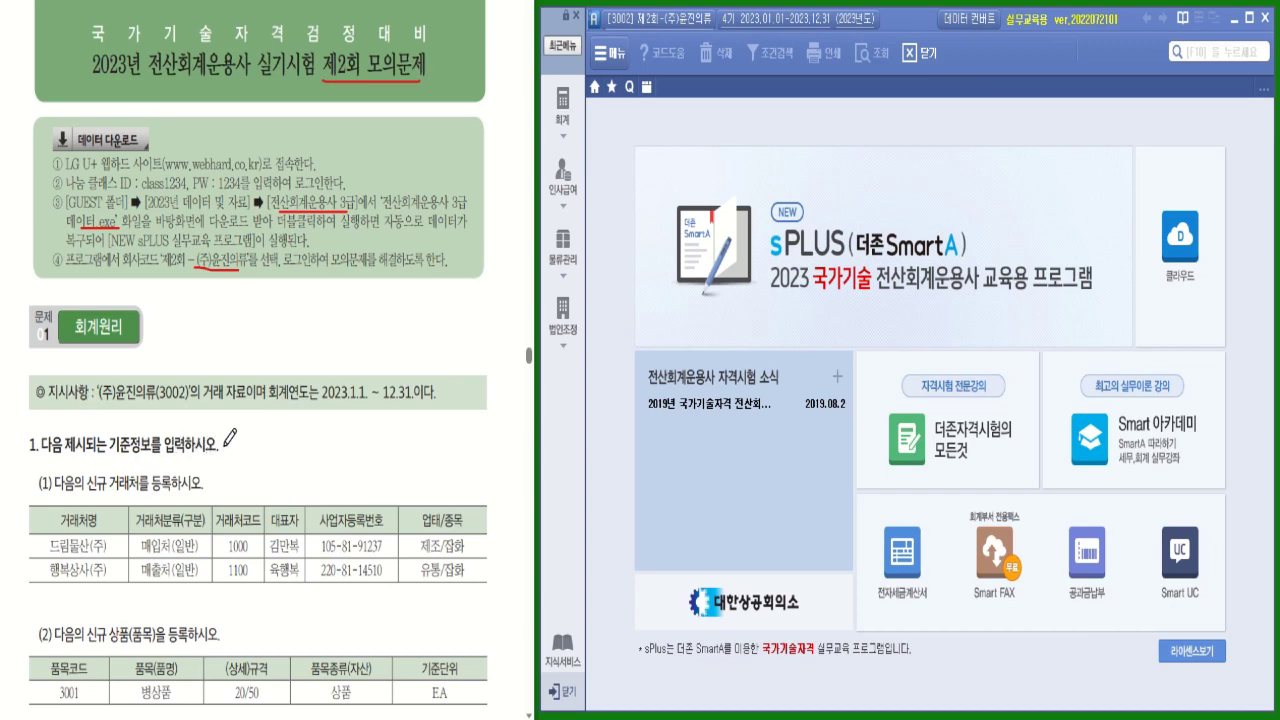
Step: Mark the client registration task on the exam sheet and open the 거래처등록 screen of 물류관리
left_click_drag(226, 442, 238, 445)
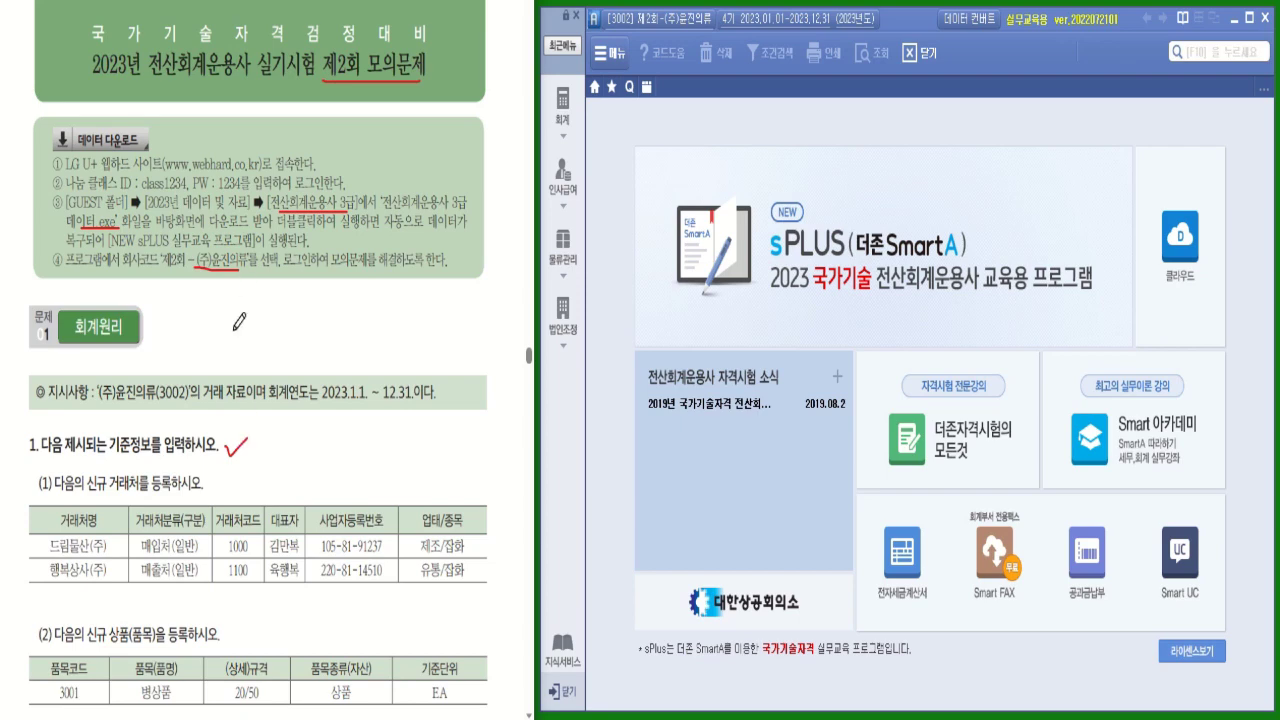
left_click_drag(126, 489, 180, 490)
left_click(563, 108)
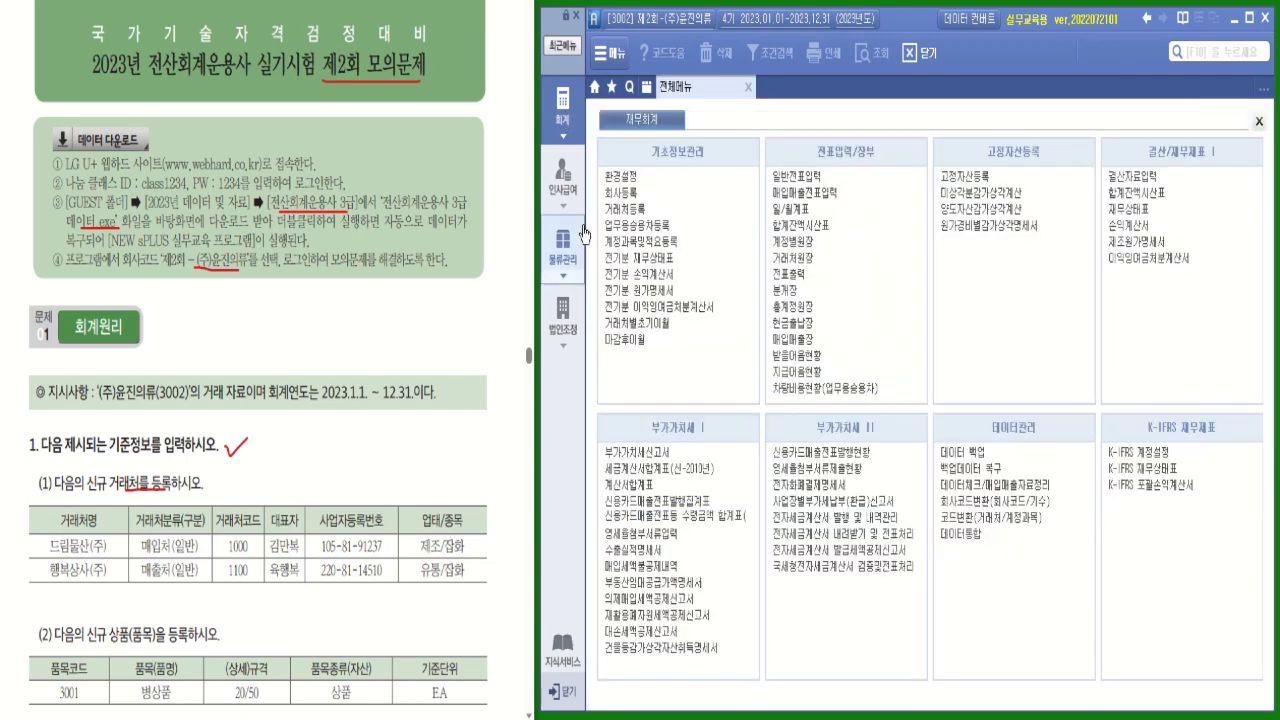
left_click(565, 262)
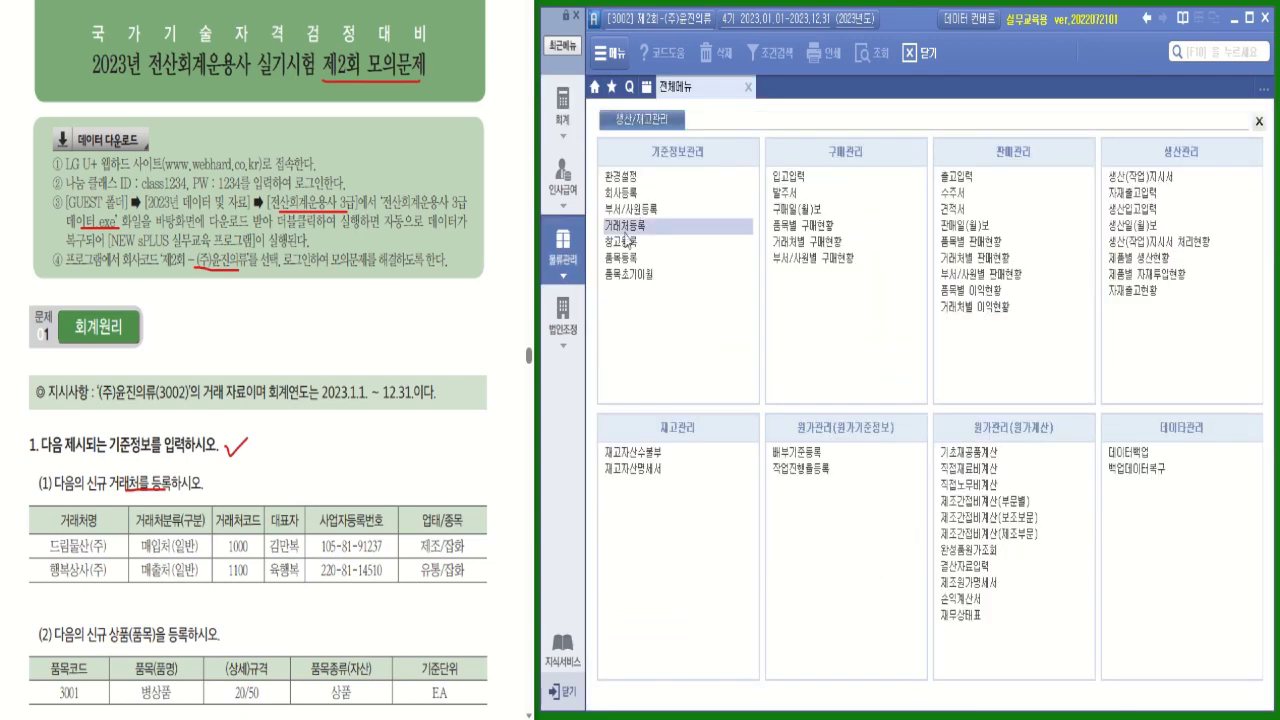
left_click(1195, 55)
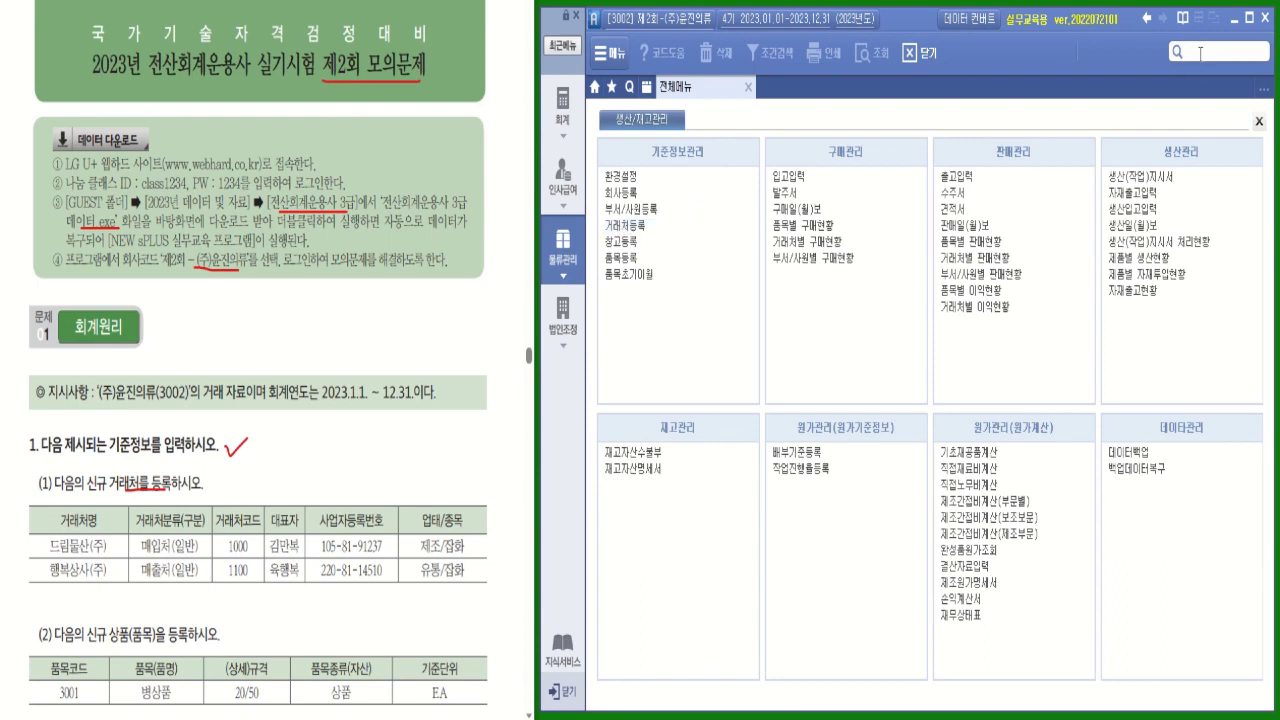
left_click(631, 228)
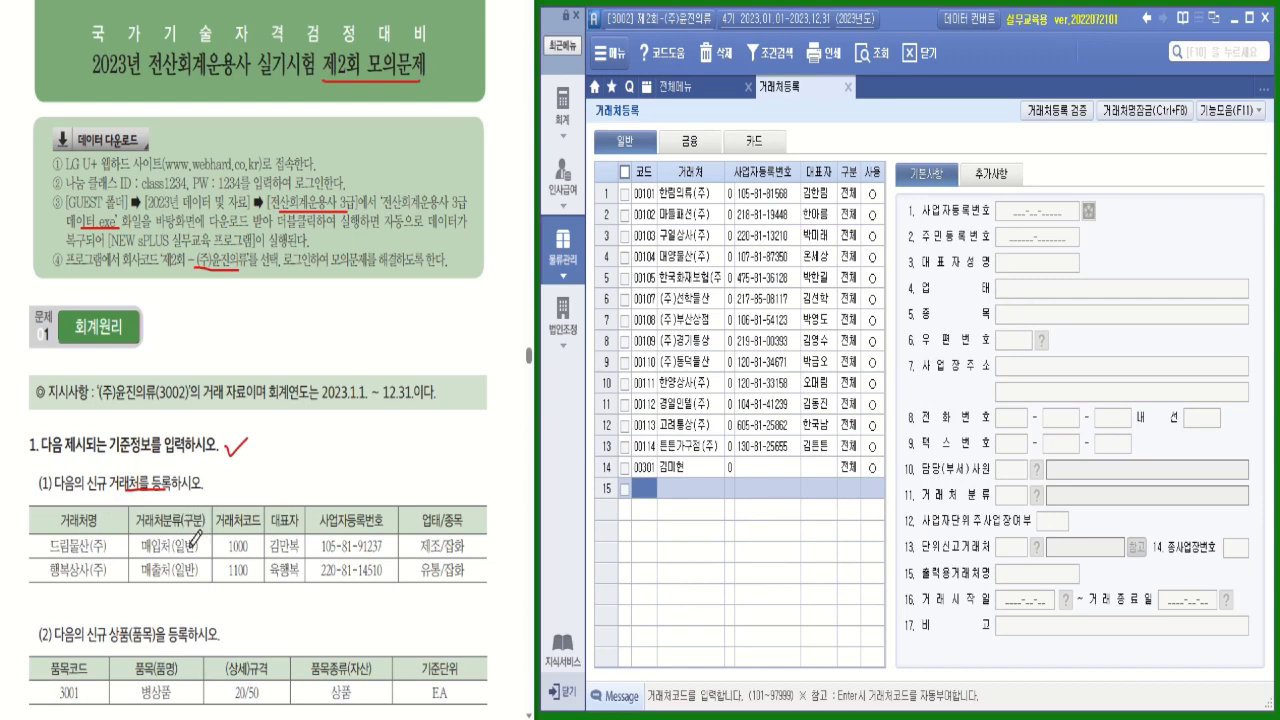
Step: Circle 일반 for both clients on the exam sheet and add 드림물산(주) as a general client with its listed client code
mouse_move(196, 536)
left_mouse_down()
mouse_move(186, 572)
mouse_move(200, 576)
left_mouse_up()
type("01000")
key("Return")
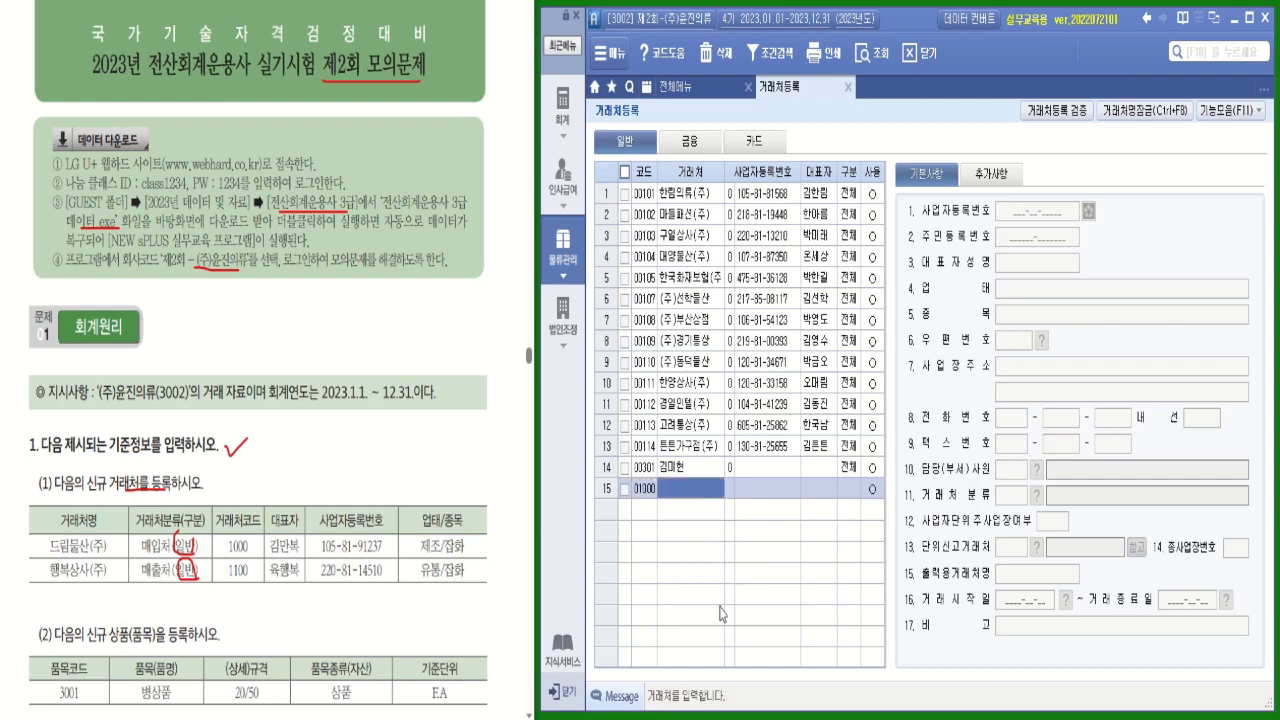
type("드림")
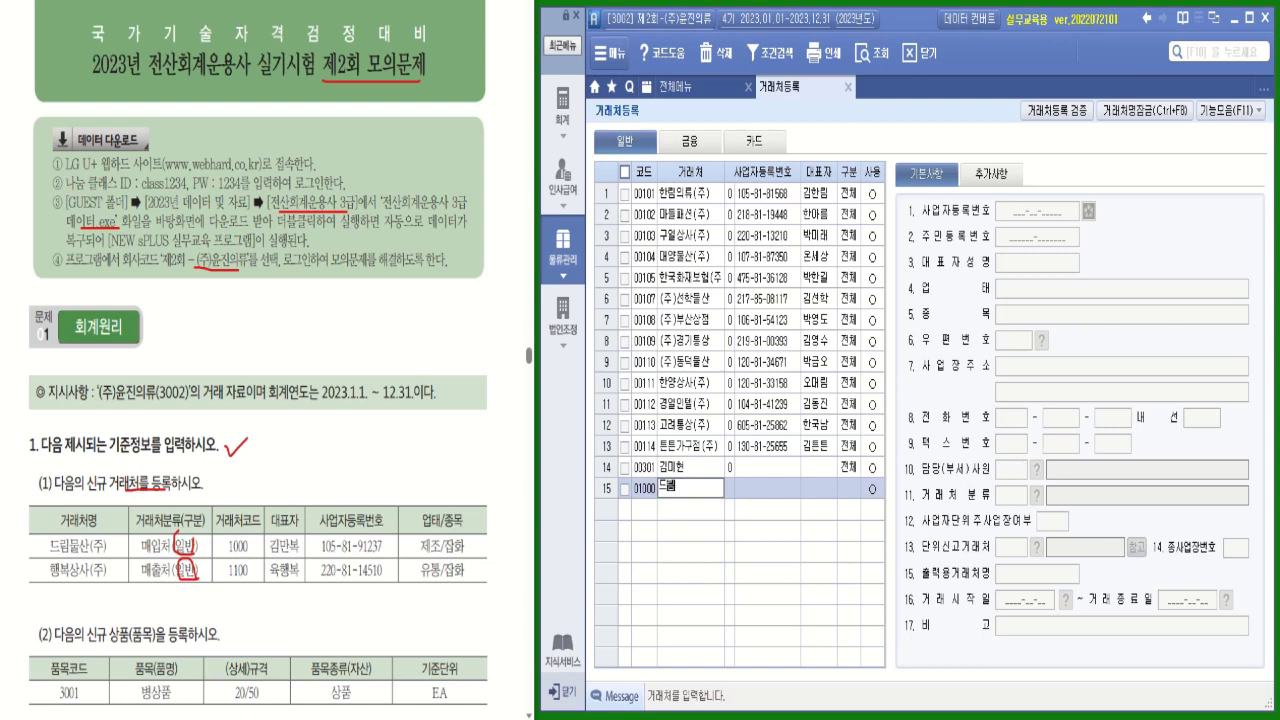
type("무")
type("물산")
type("(주)")
key("Return")
key("Return")
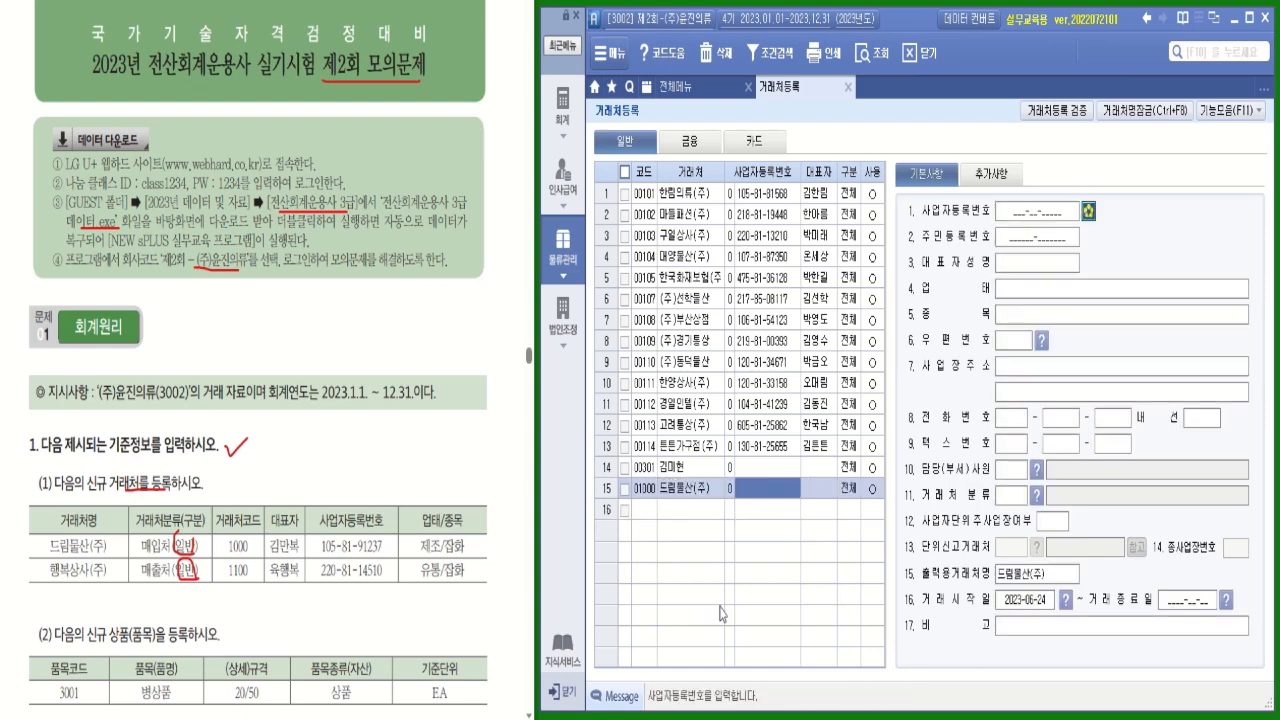
Step: Enter the business registration number and the representative's name for 드림물산(주)
type("105-81-91")
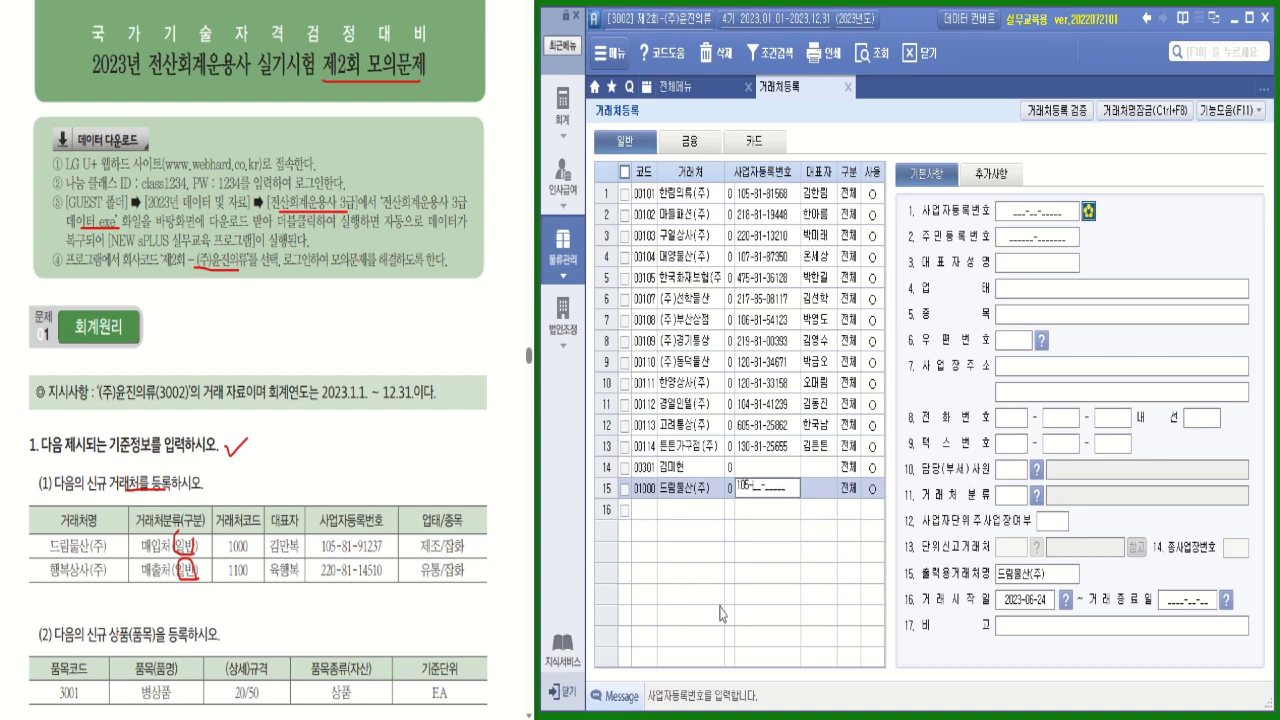
type("237")
key("Return")
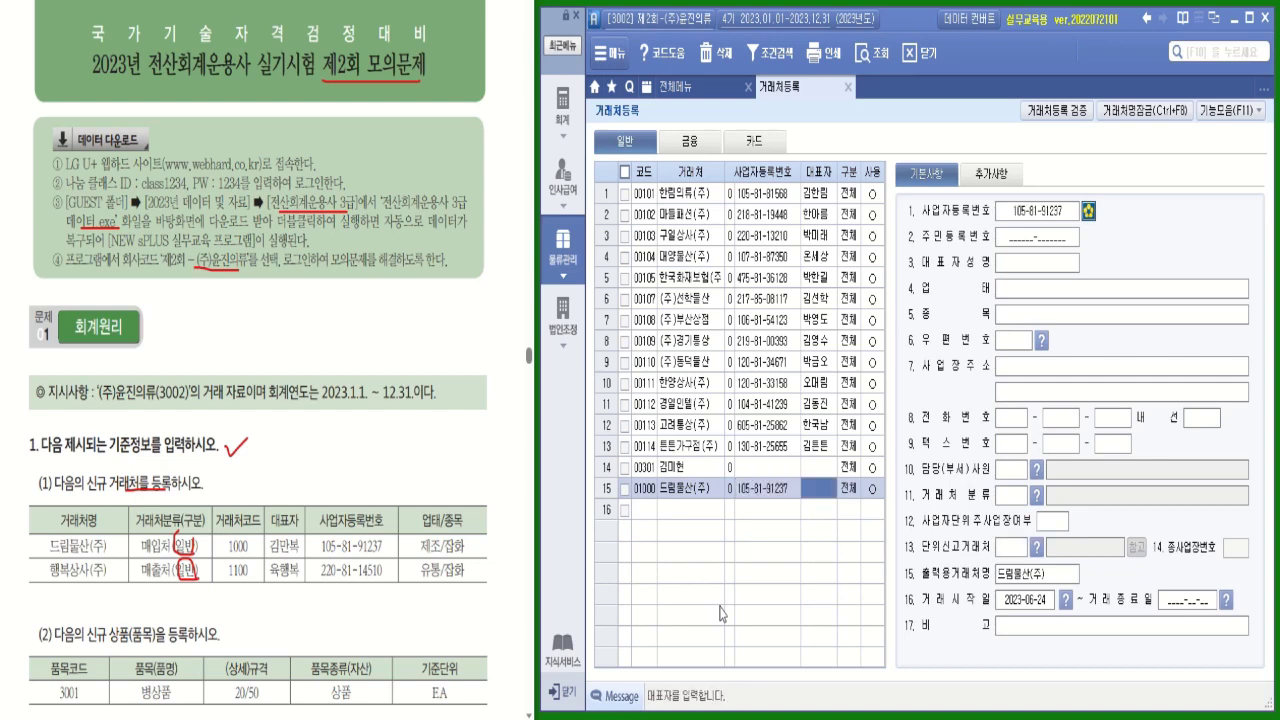
type("김만복")
key("Return")
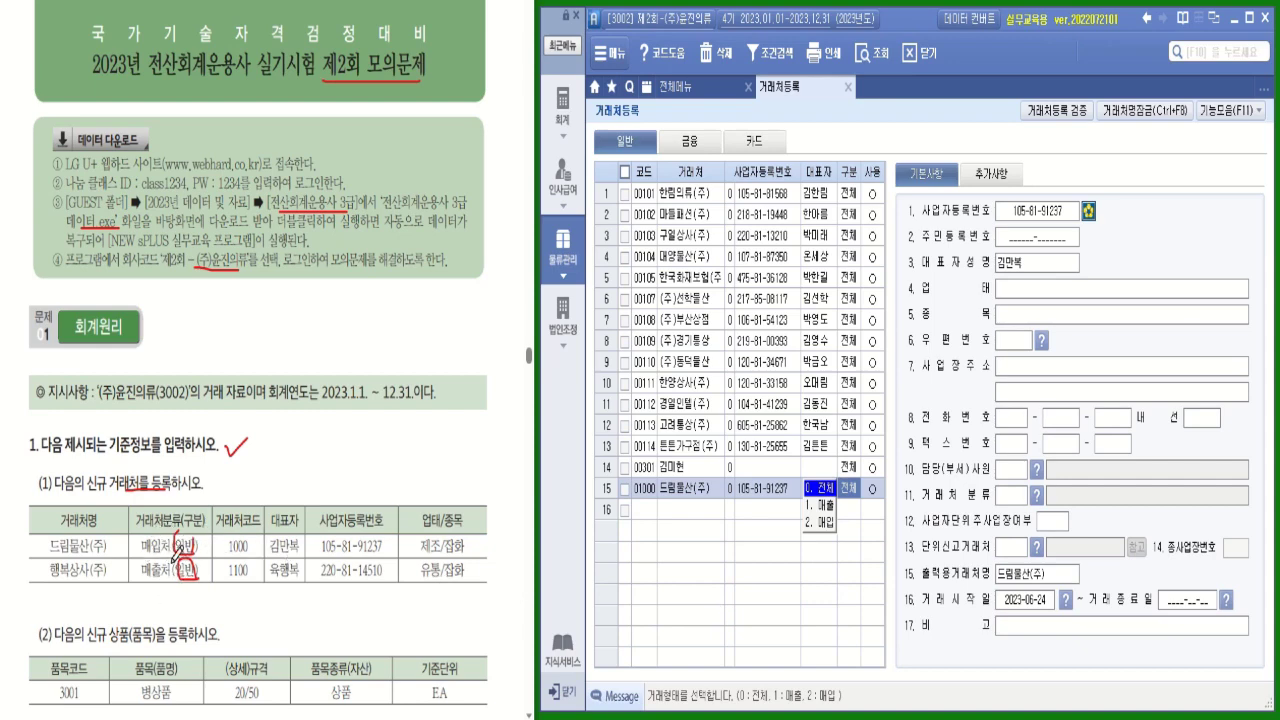
Step: Tick 매입처 for 드림물산(주) on the exam sheet and set its transaction division to 매입
left_click_drag(127, 539, 138, 537)
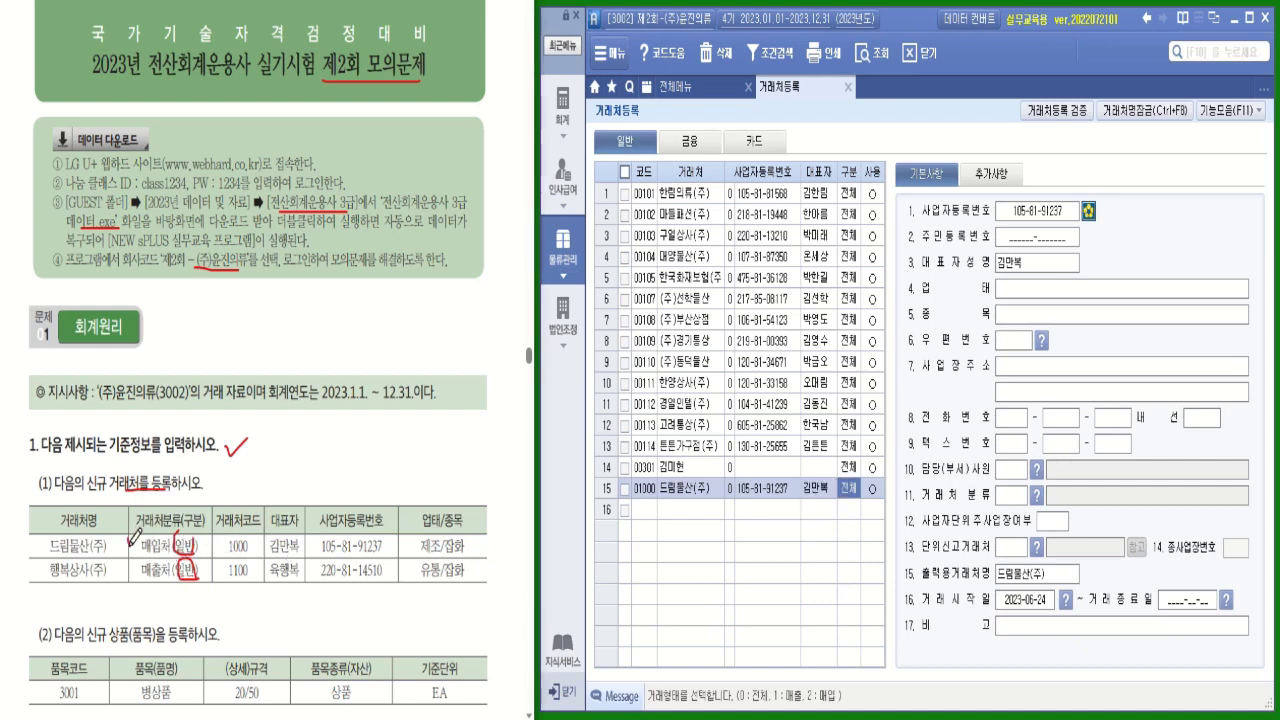
left_click(856, 490)
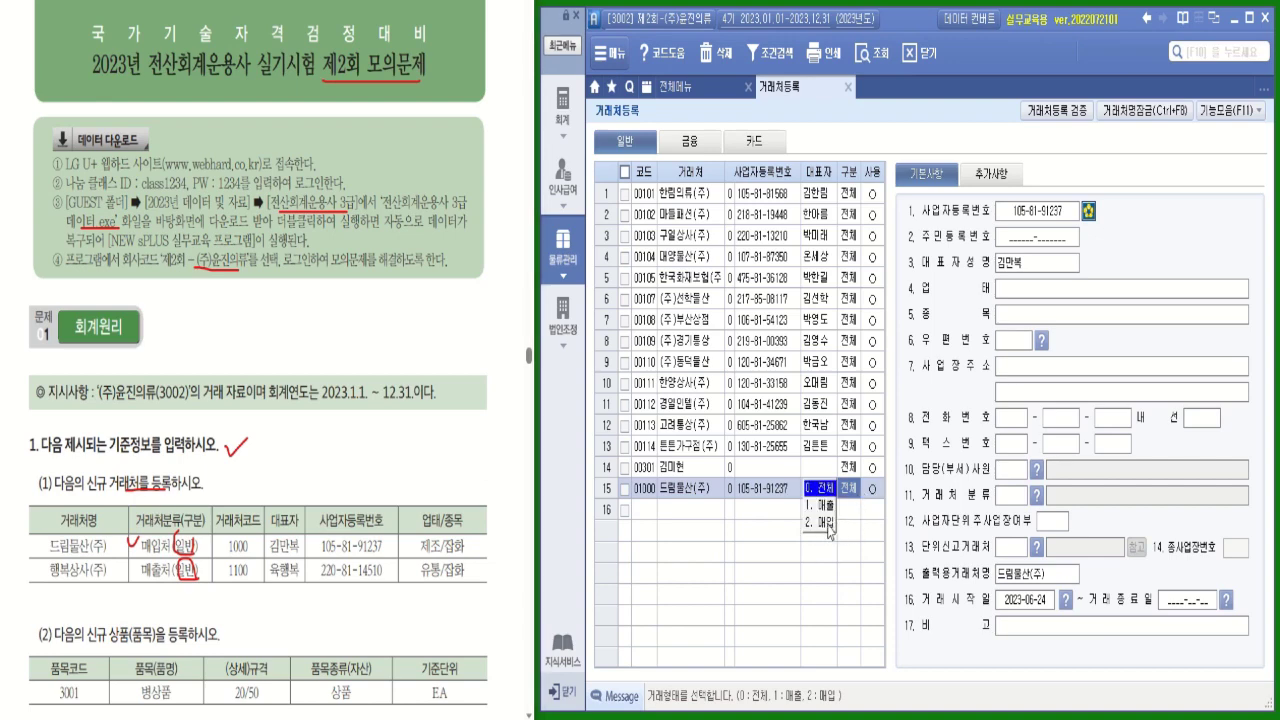
left_click(829, 530)
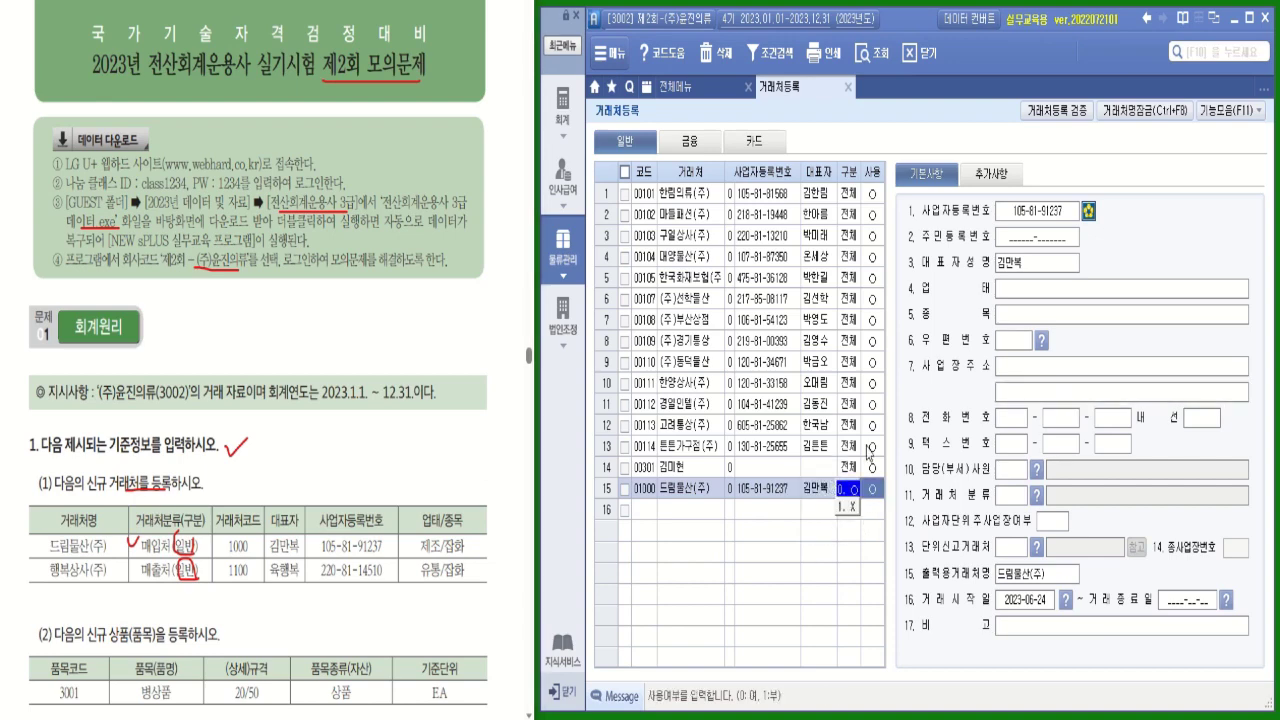
Step: Enter 제조 as the business type (업태) and 잡화 as the business item (종목) for 드림물산(주)
left_click(1004, 290)
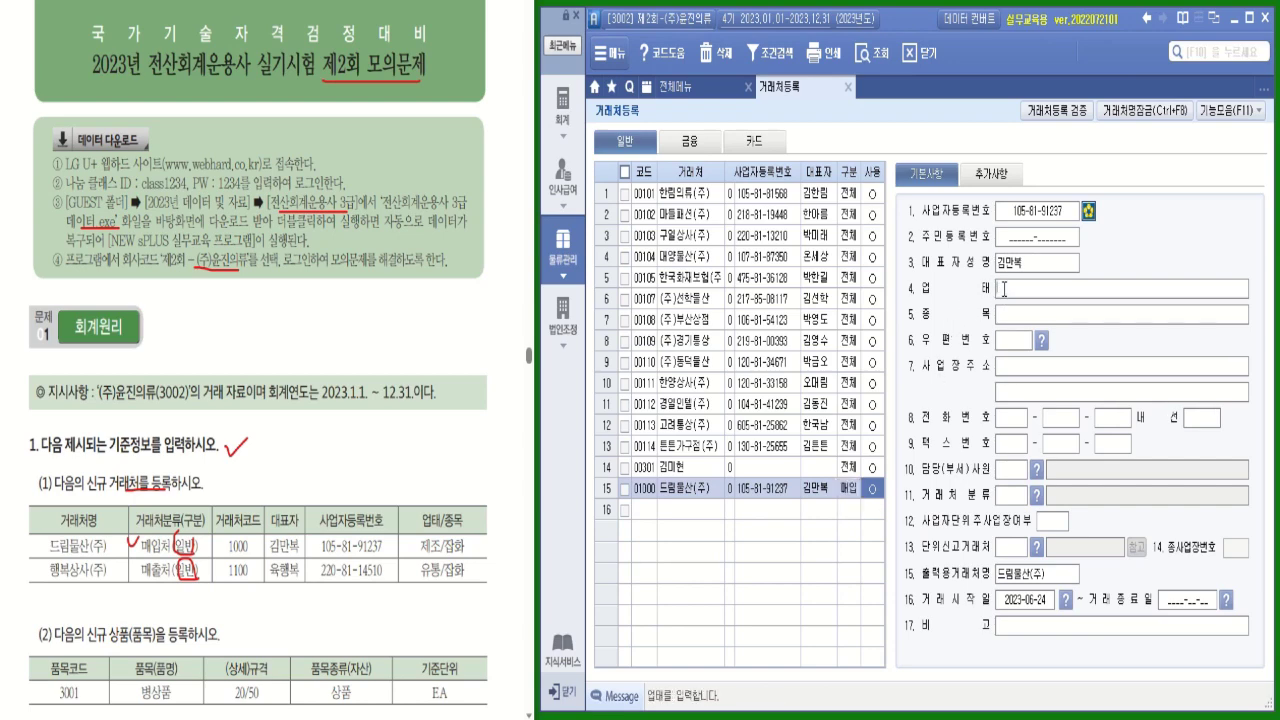
type("제조")
key("Return")
type("잡화")
key("Return")
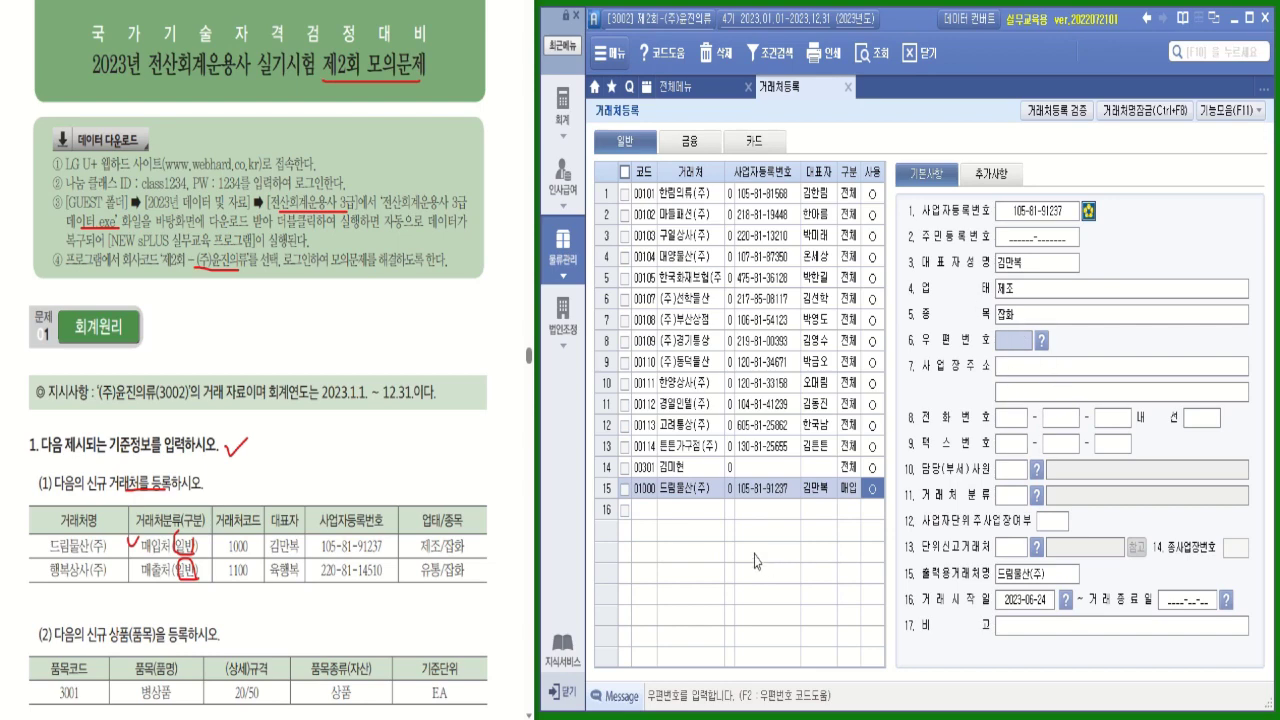
Step: Add 행복상사(주) as the next general client with the client code given on the exam sheet
left_click(649, 520)
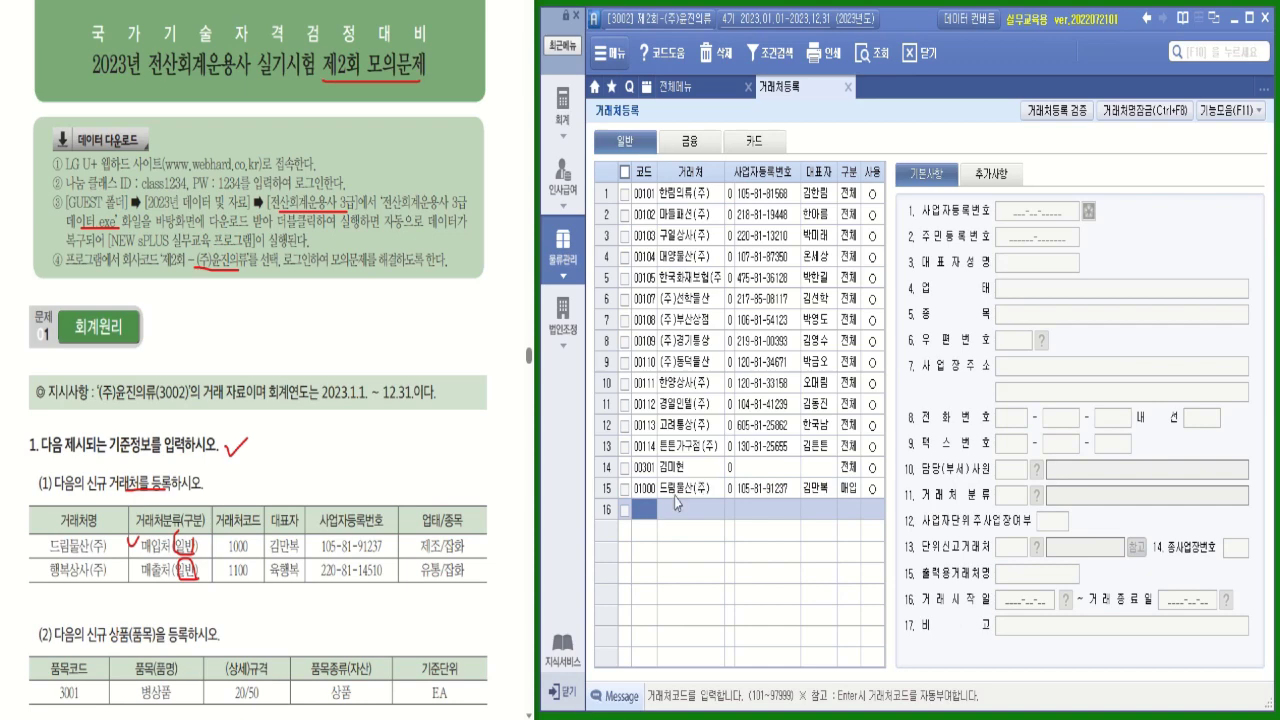
type("01100")
key("Return")
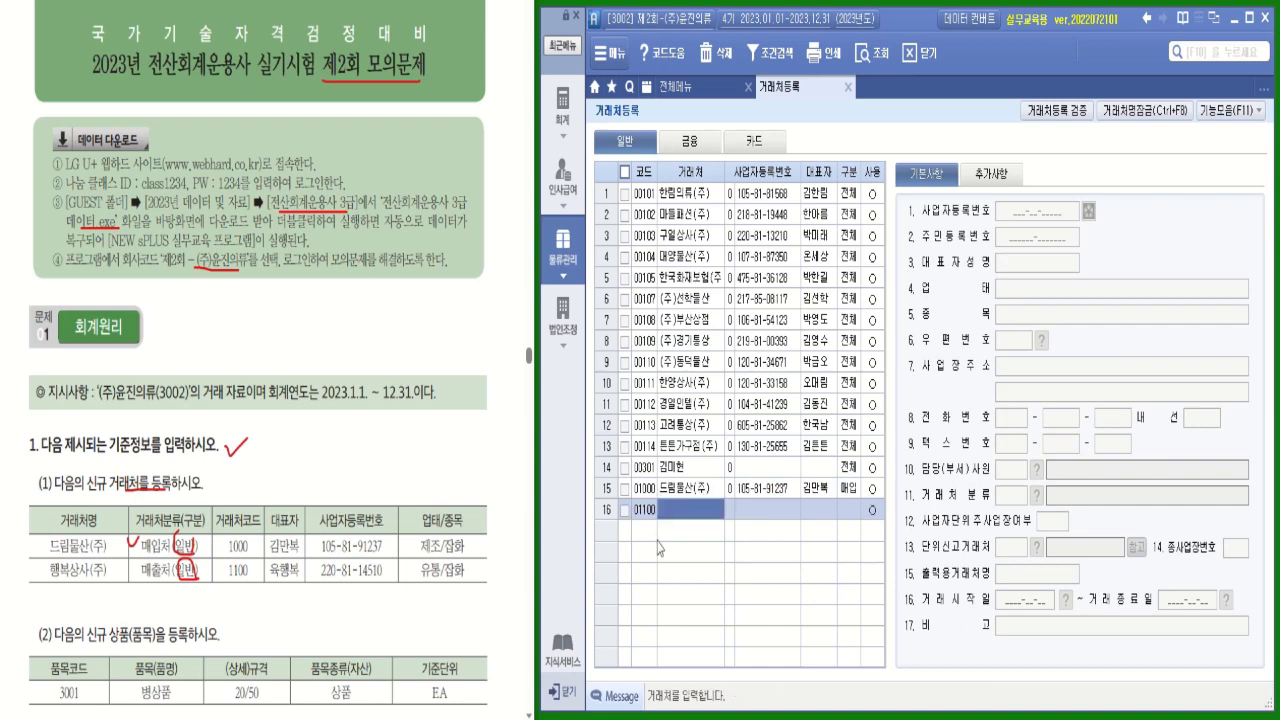
type("행")
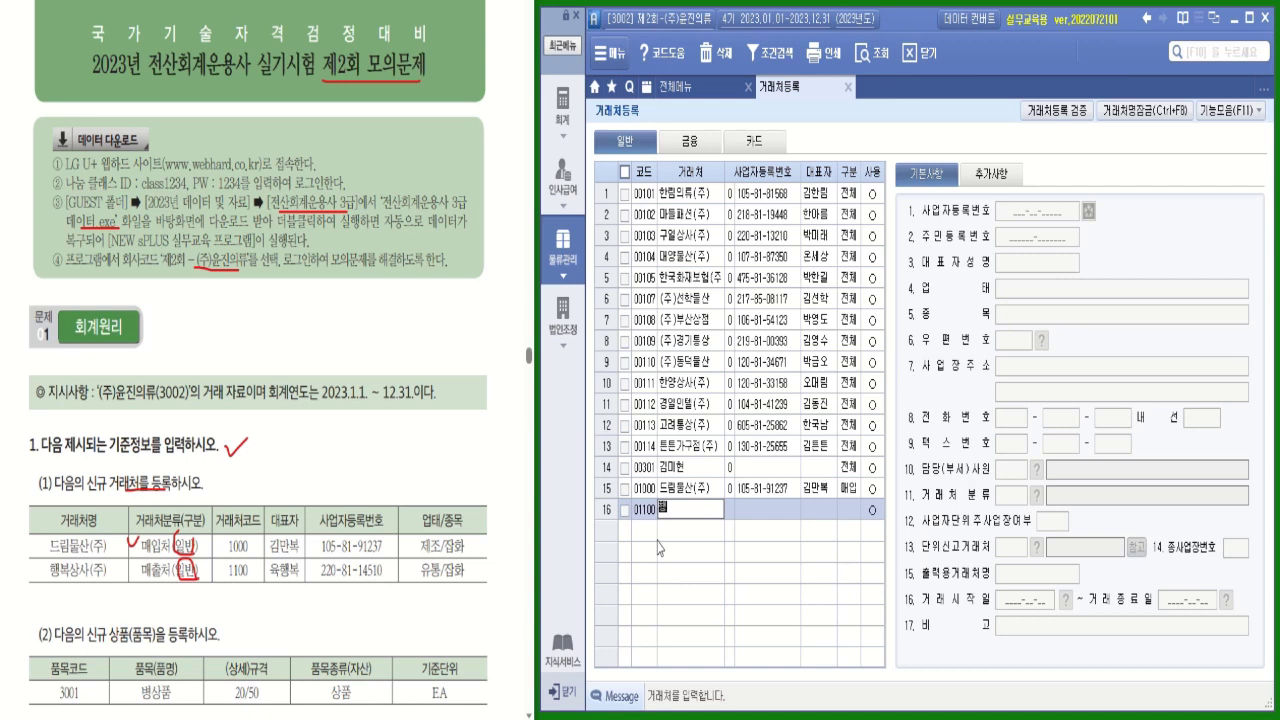
type("보ㄱ")
type("상ㅅ")
type("ㅏ(ㅈ")
type(")")
key("Return")
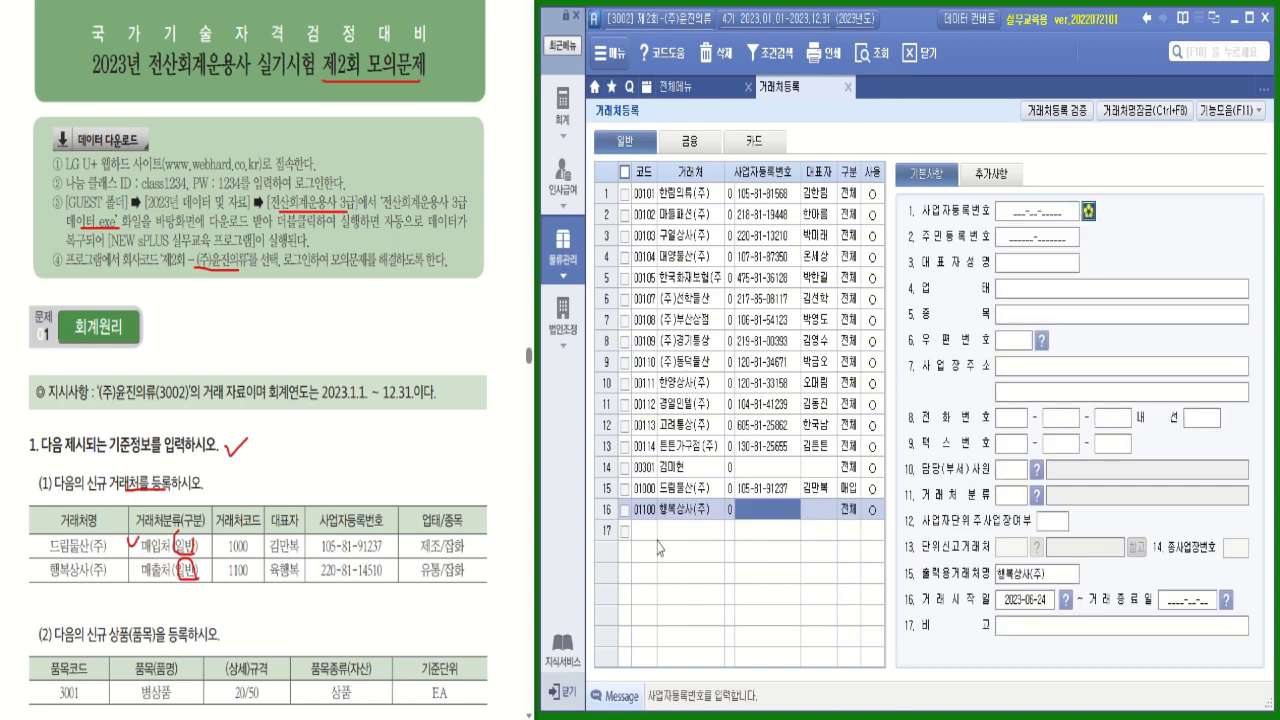
Step: Enter the business registration number and the representative's name for 행복상사(주)
type("220-81-1451")
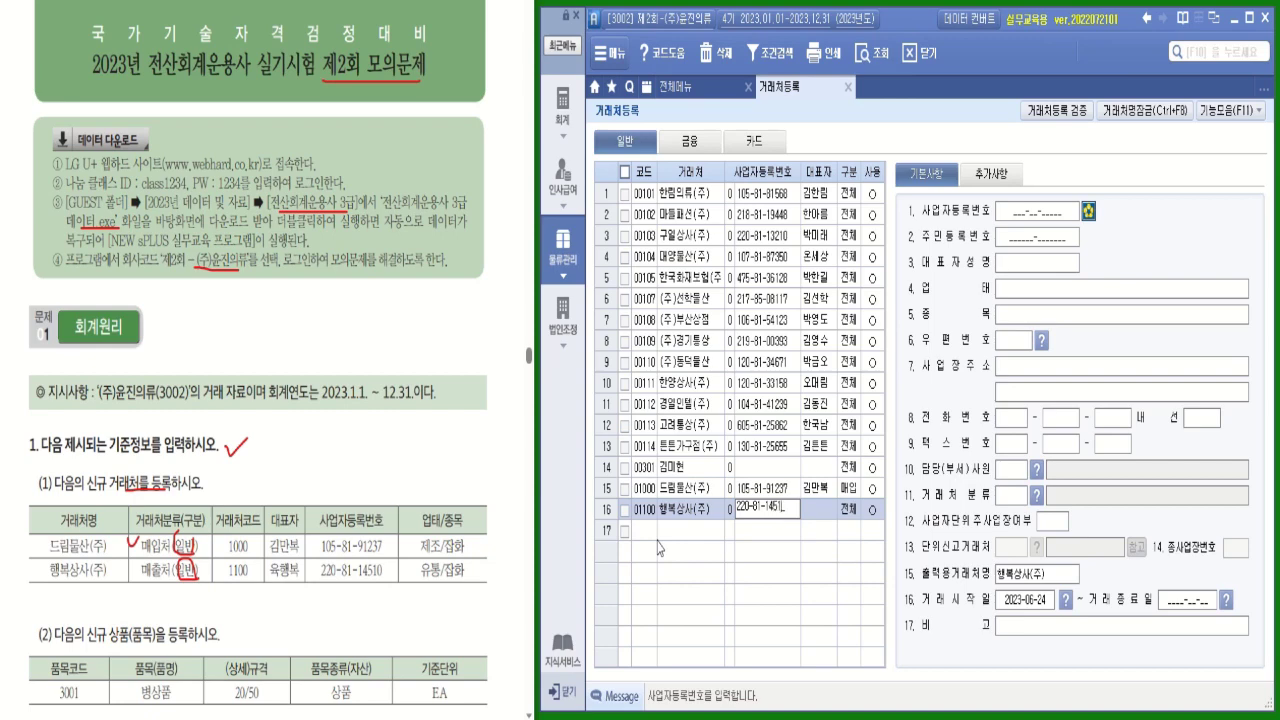
type("0")
key("Return")
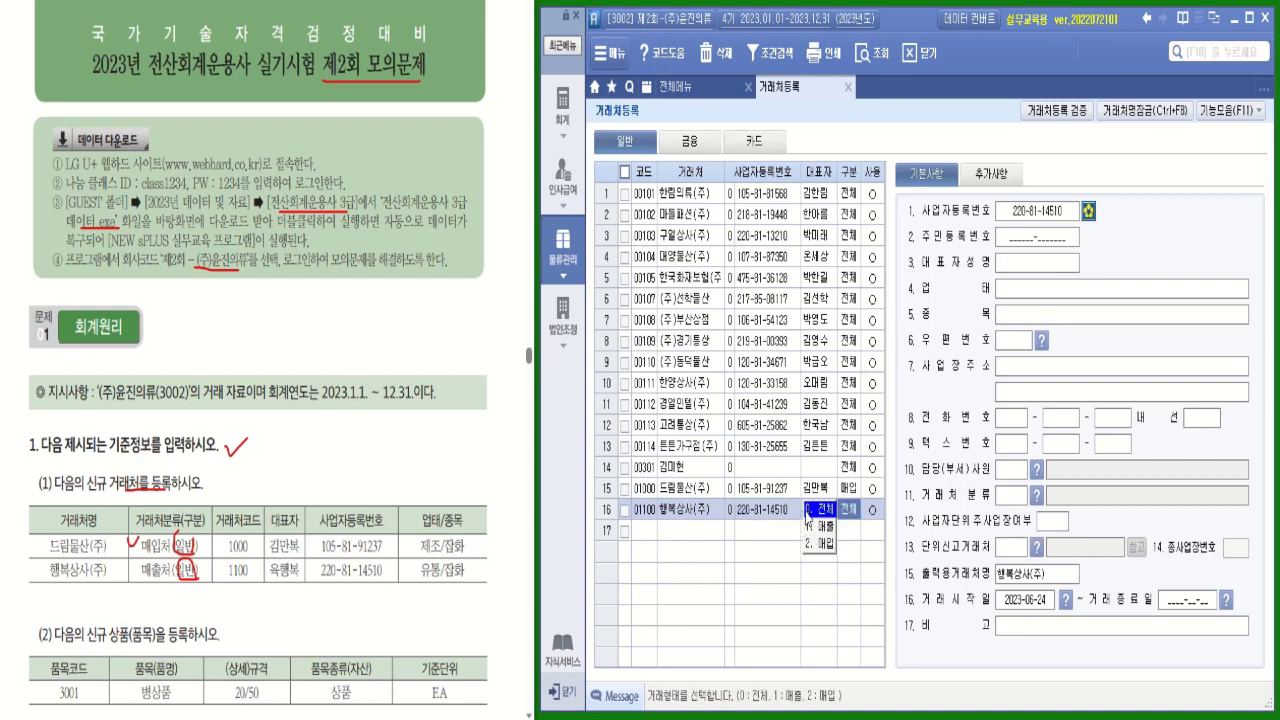
key("Return")
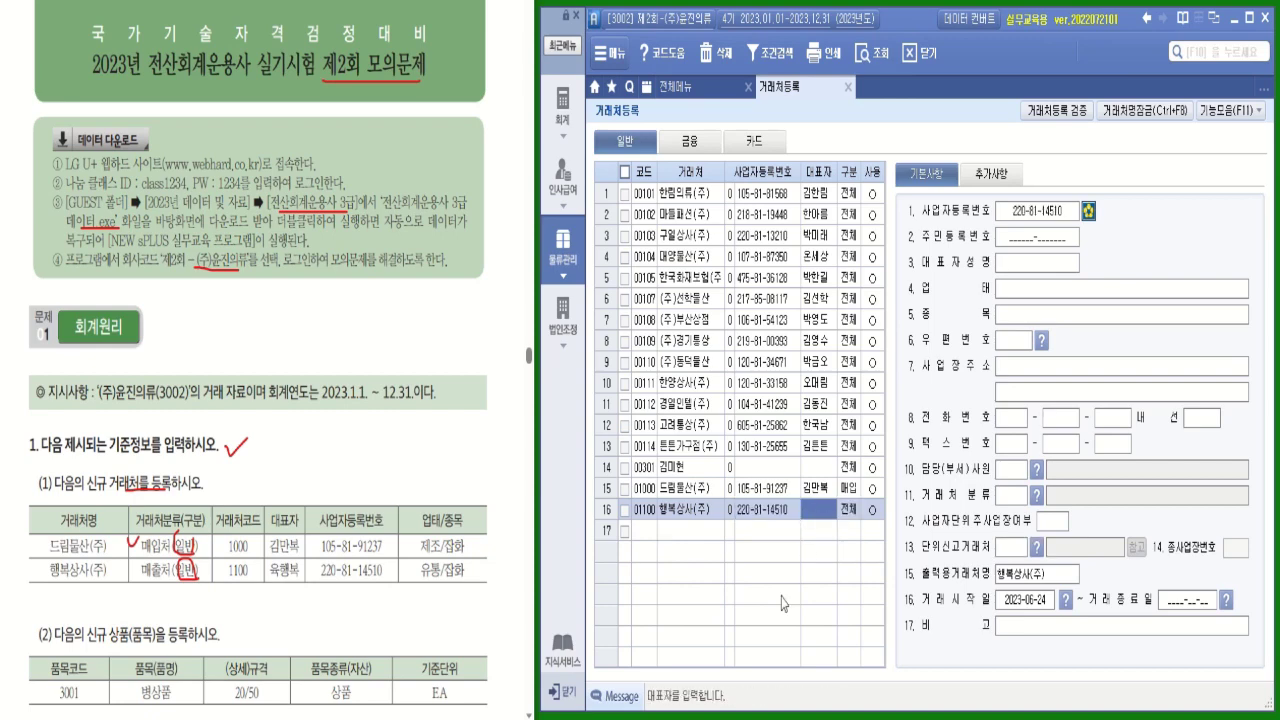
type("육행복")
key("Return")
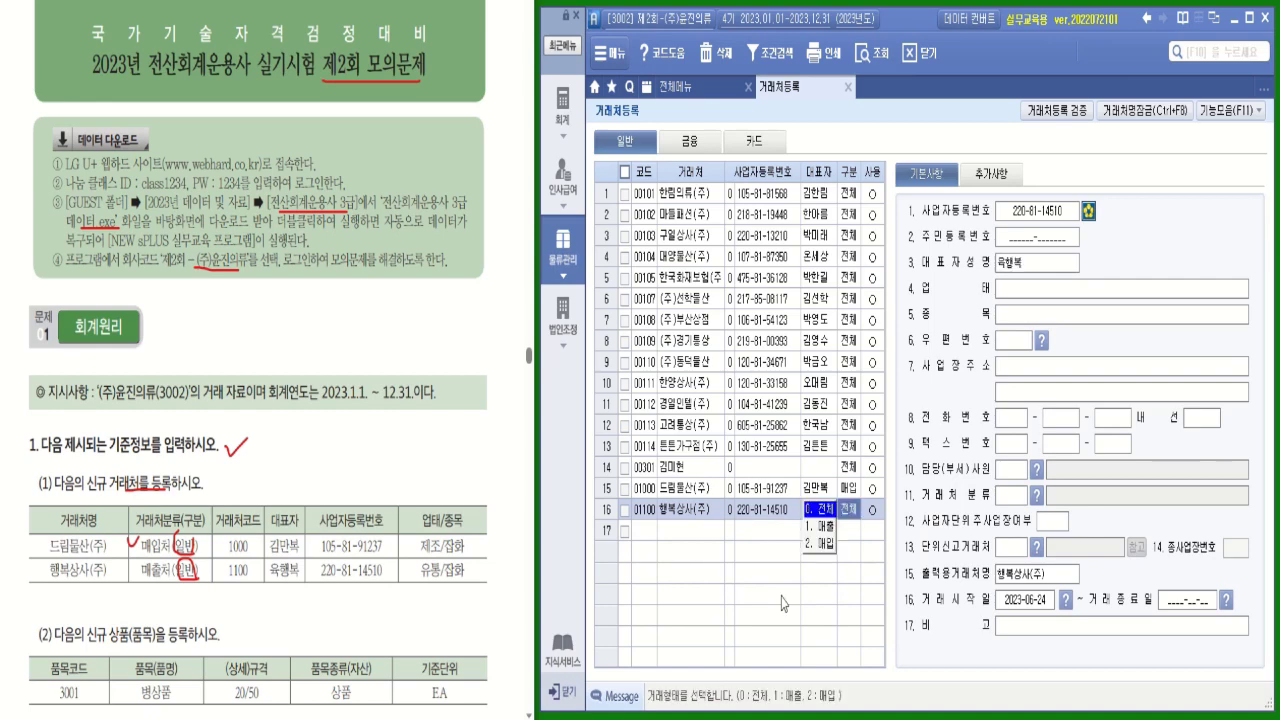
Step: Set 행복상사(주) to division 매출 with business type 유통 and item 잡화, and reselect the 드림물산(주) record
left_click(822, 525)
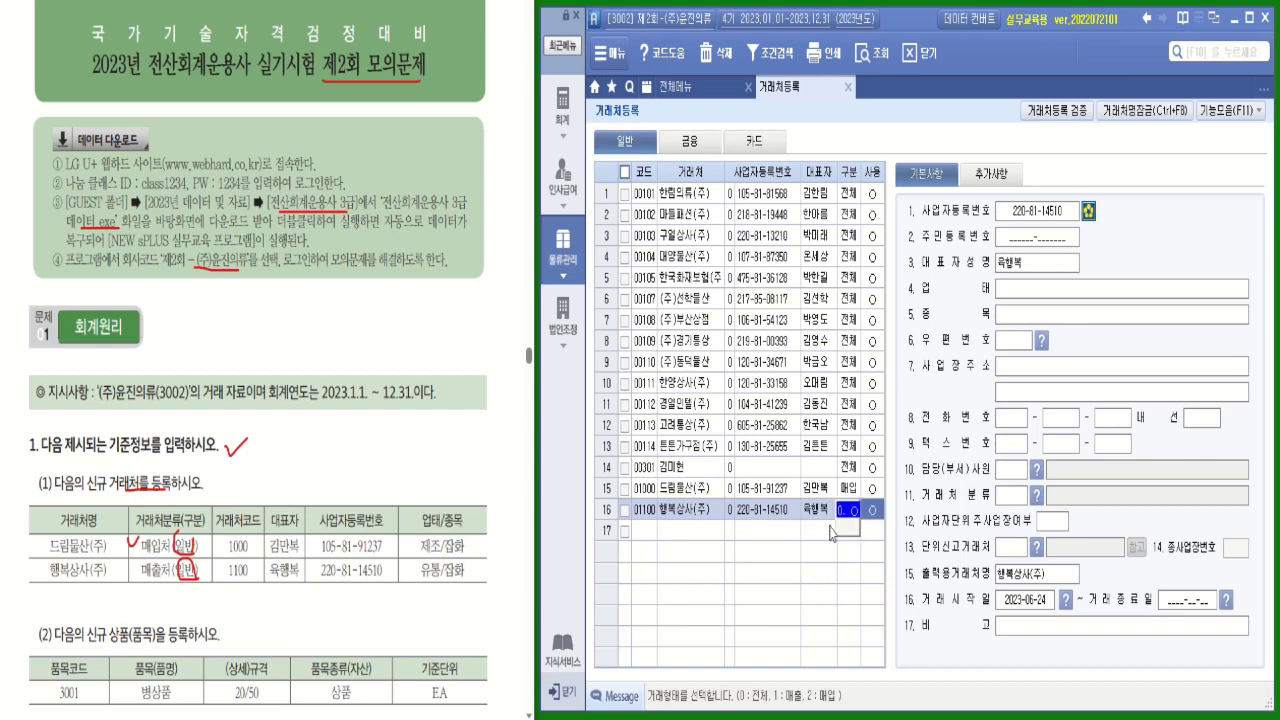
key("Return")
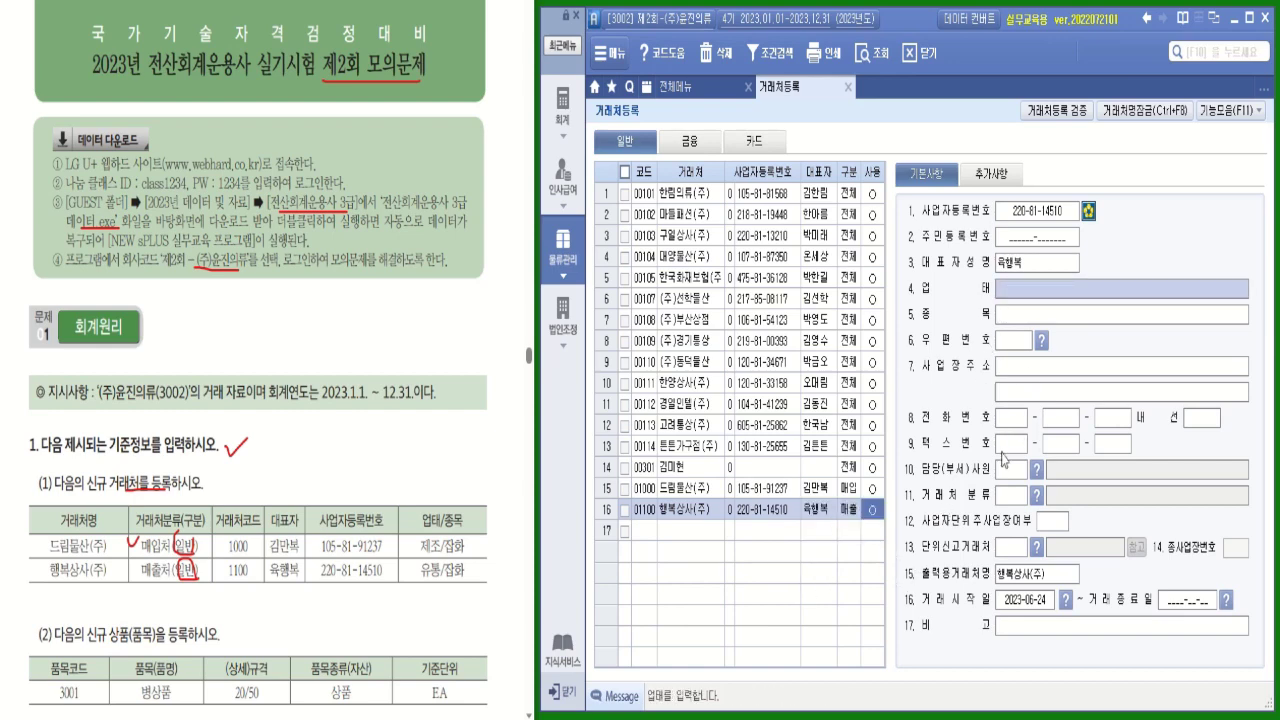
type("유")
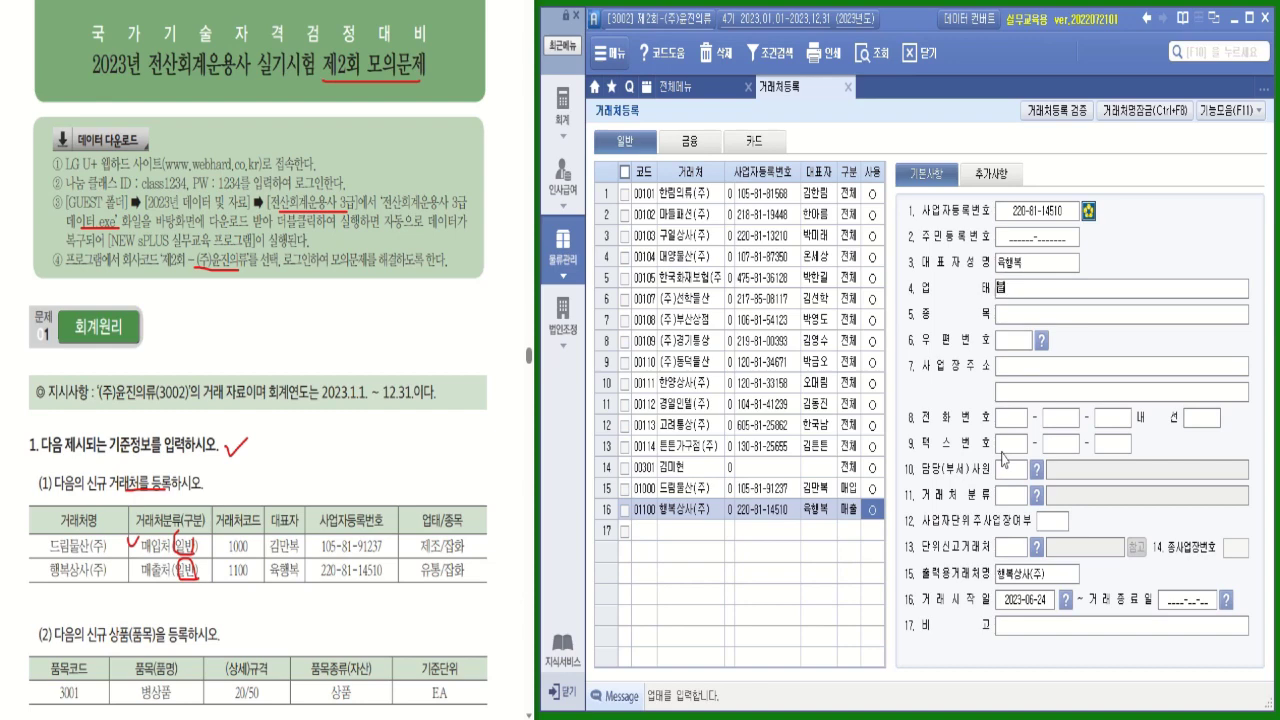
type("통")
key("Return")
type("잡화")
key("Return")
left_click(663, 533)
left_click(666, 490)
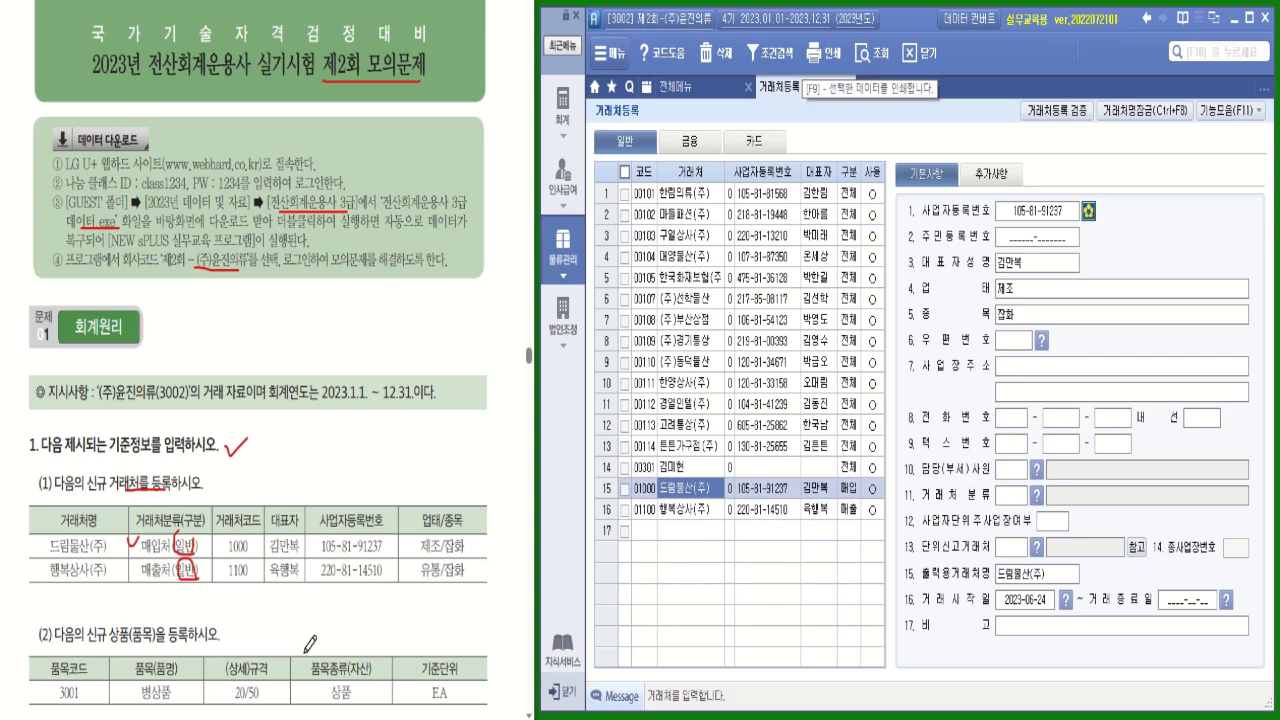
Step: Underline the new item registration instruction in task (2) on the exam sheet
left_click_drag(88, 651, 212, 651)
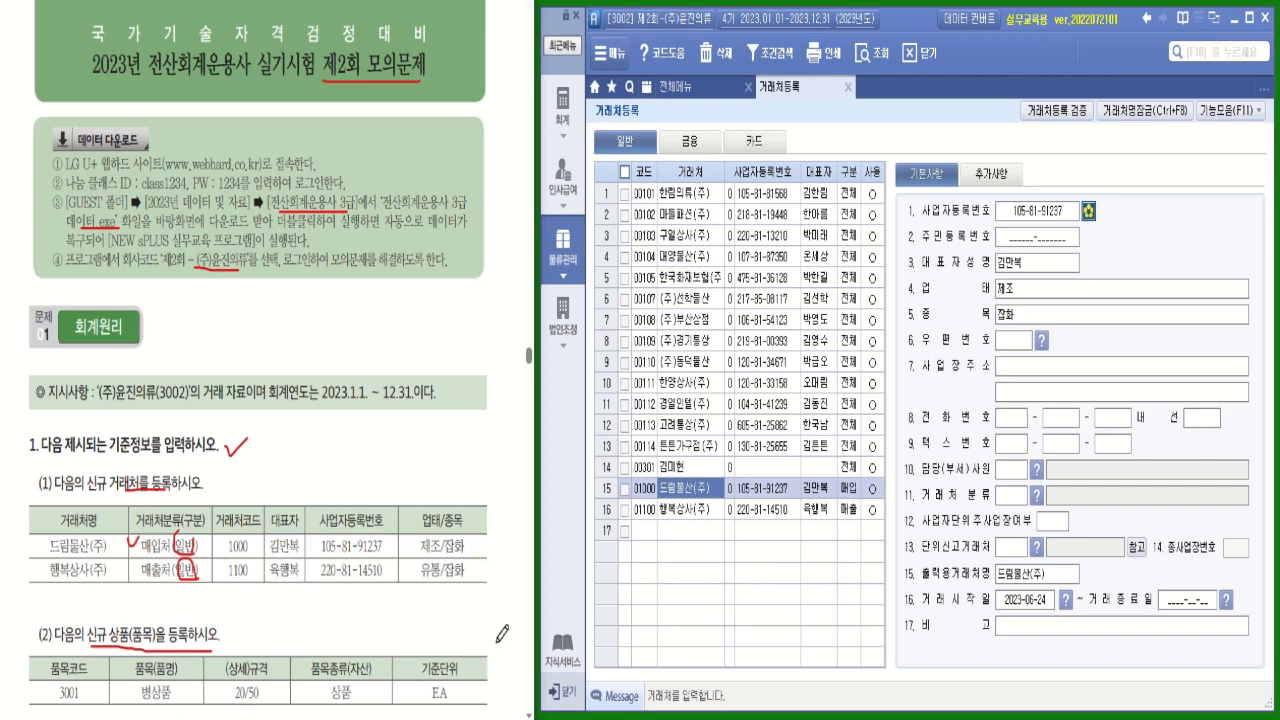
Step: Open item registration (품목등록) and start a new 상품 item with item code 3001
left_click(680, 87)
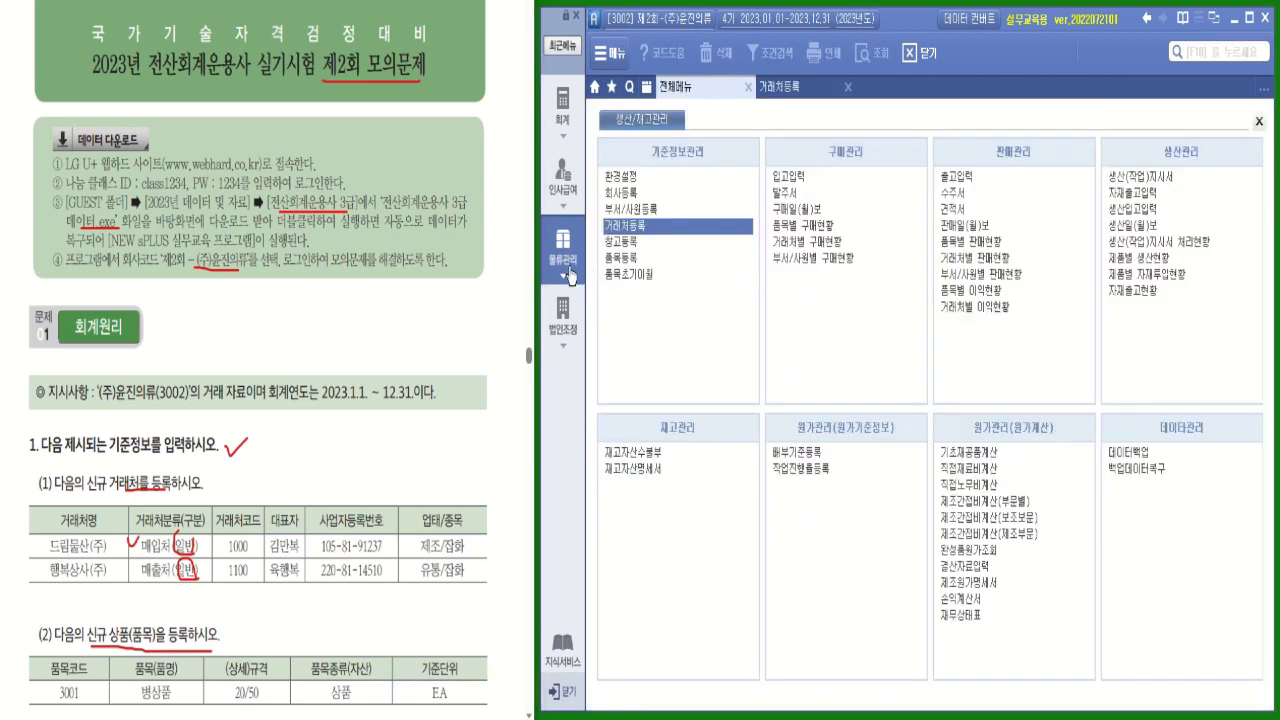
left_click(624, 263)
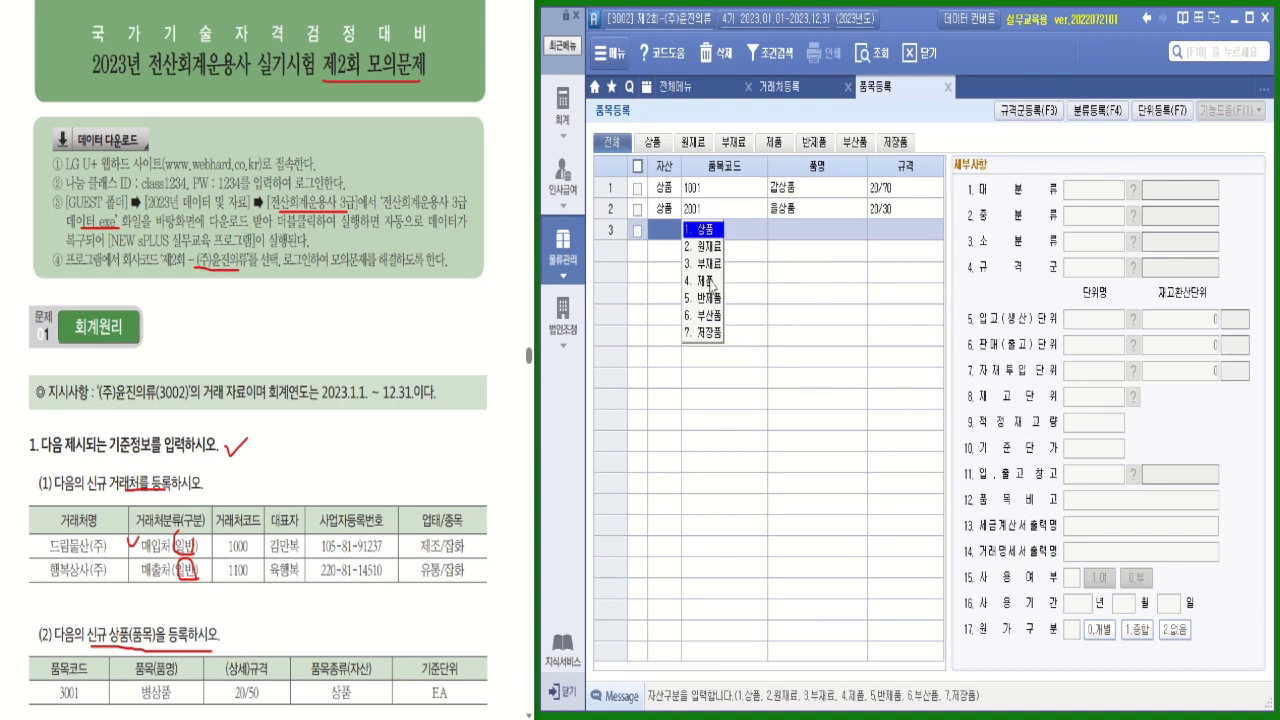
left_click(712, 238)
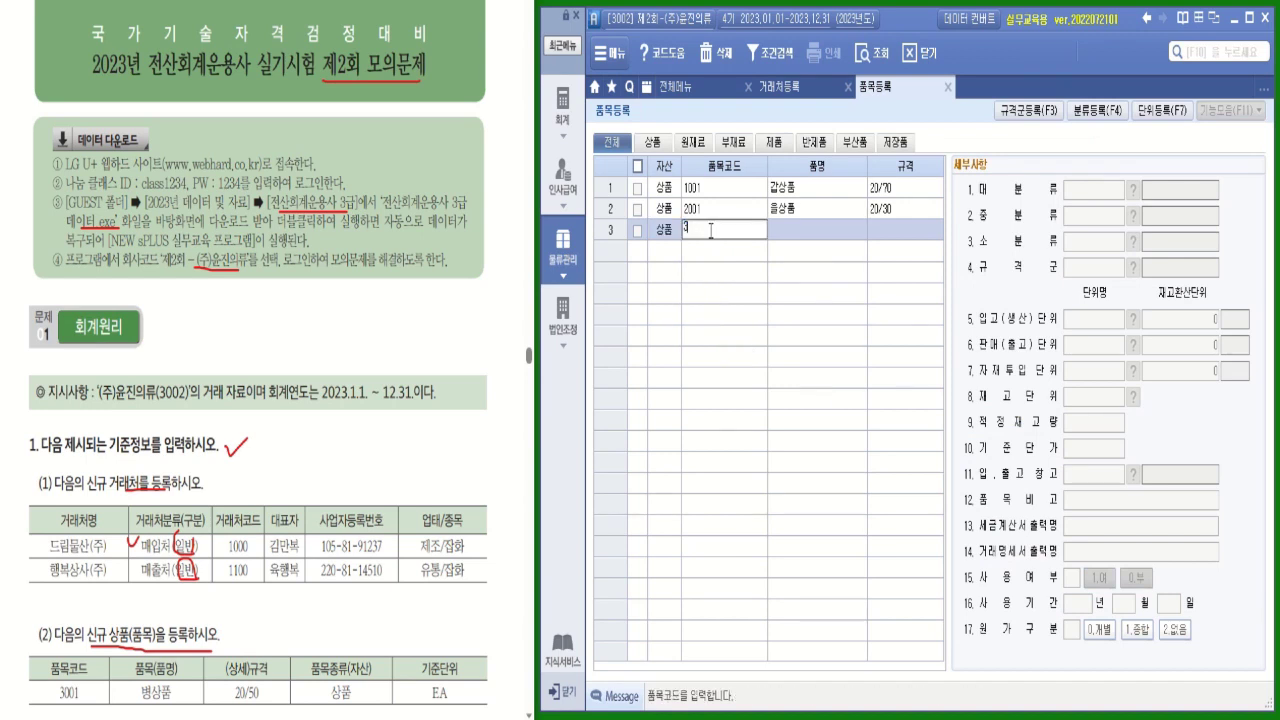
type("3001")
key("Return")
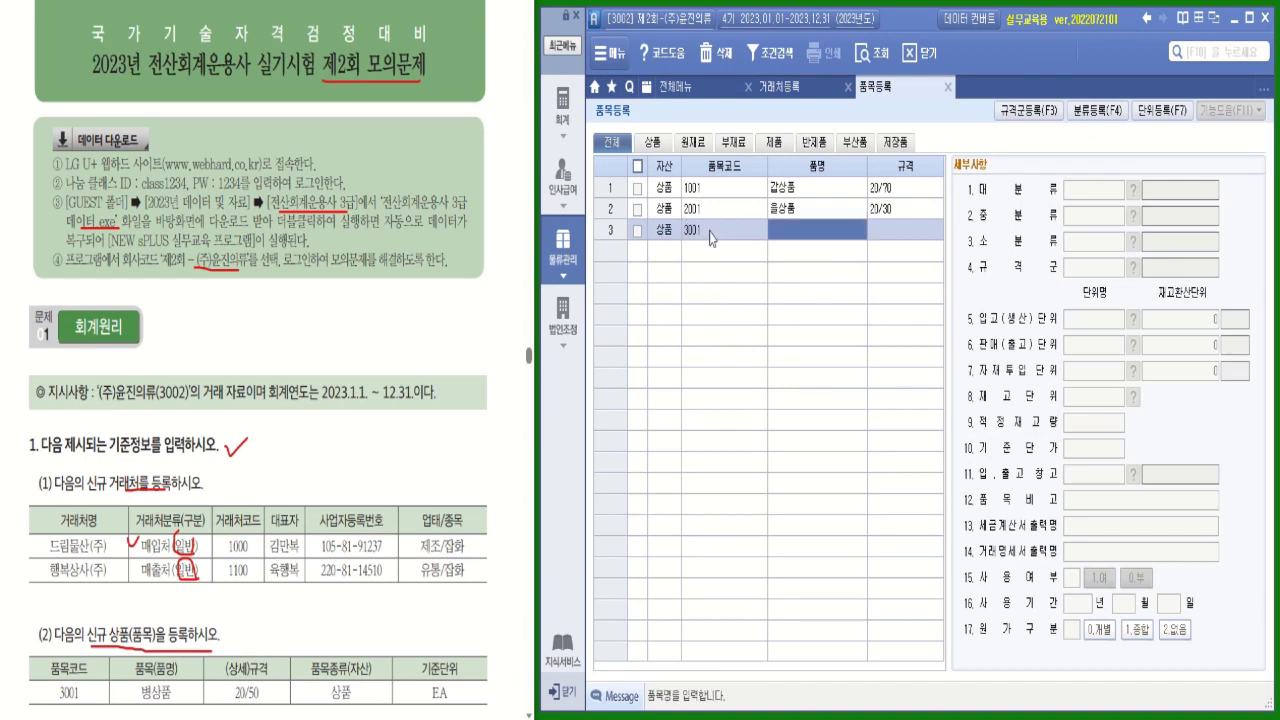
Step: Name the new item 병상품 and set its specification to 20/50
type("병상")
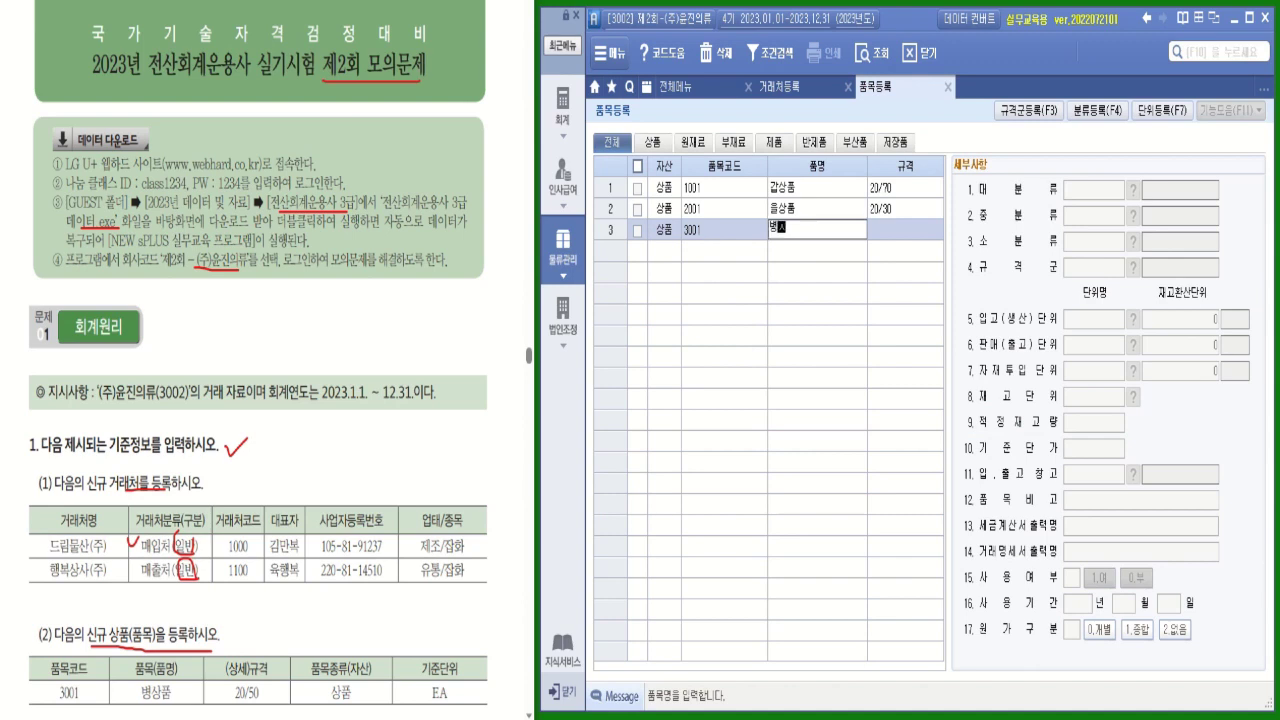
type("품")
key("Return")
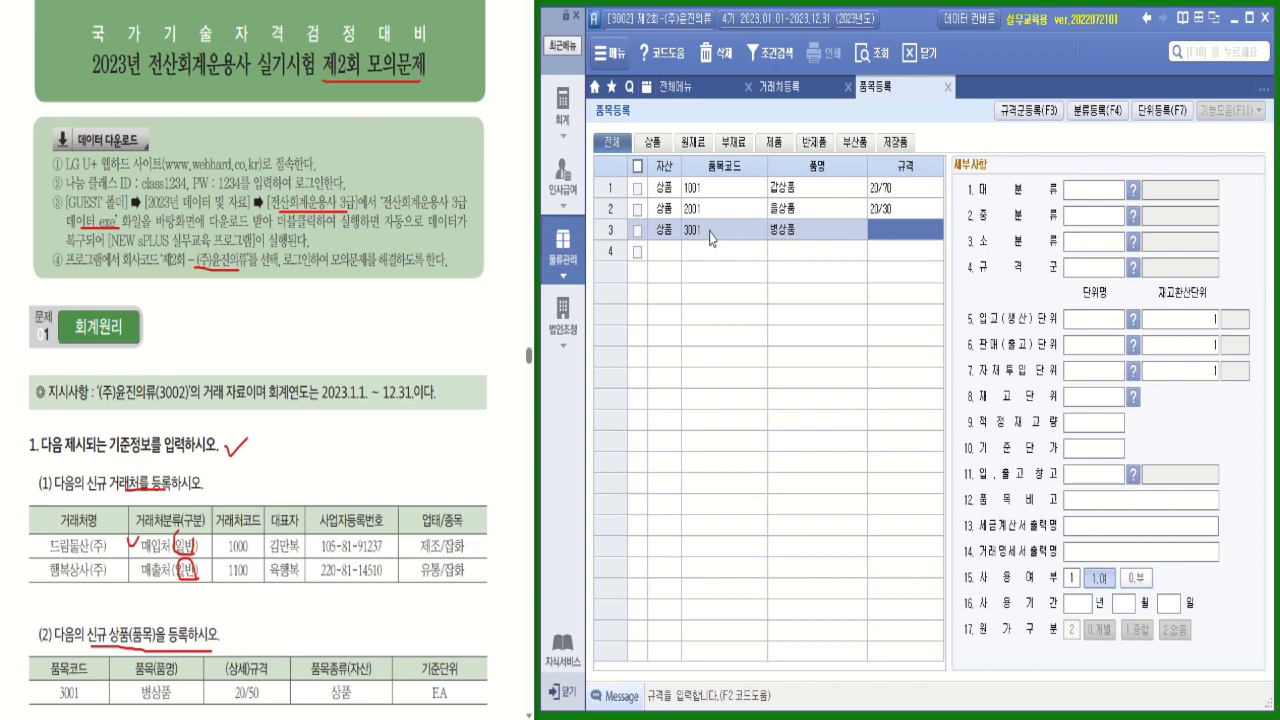
type("20/50")
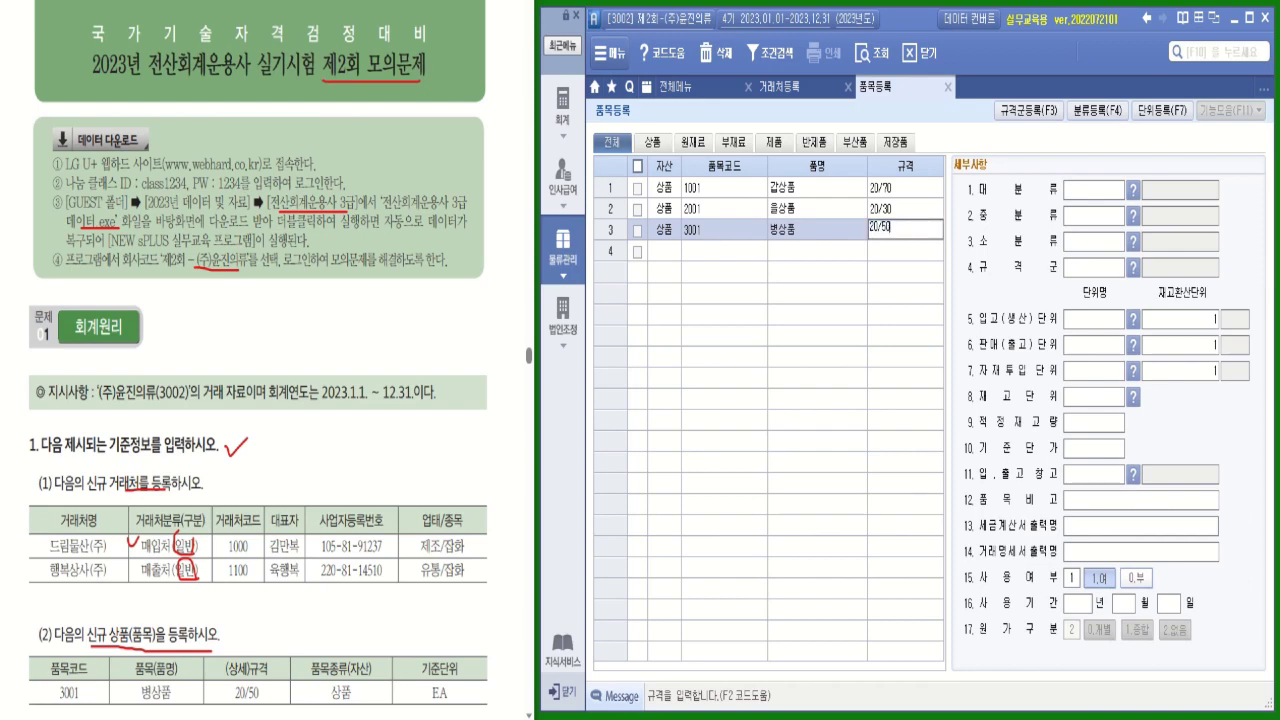
key("Return")
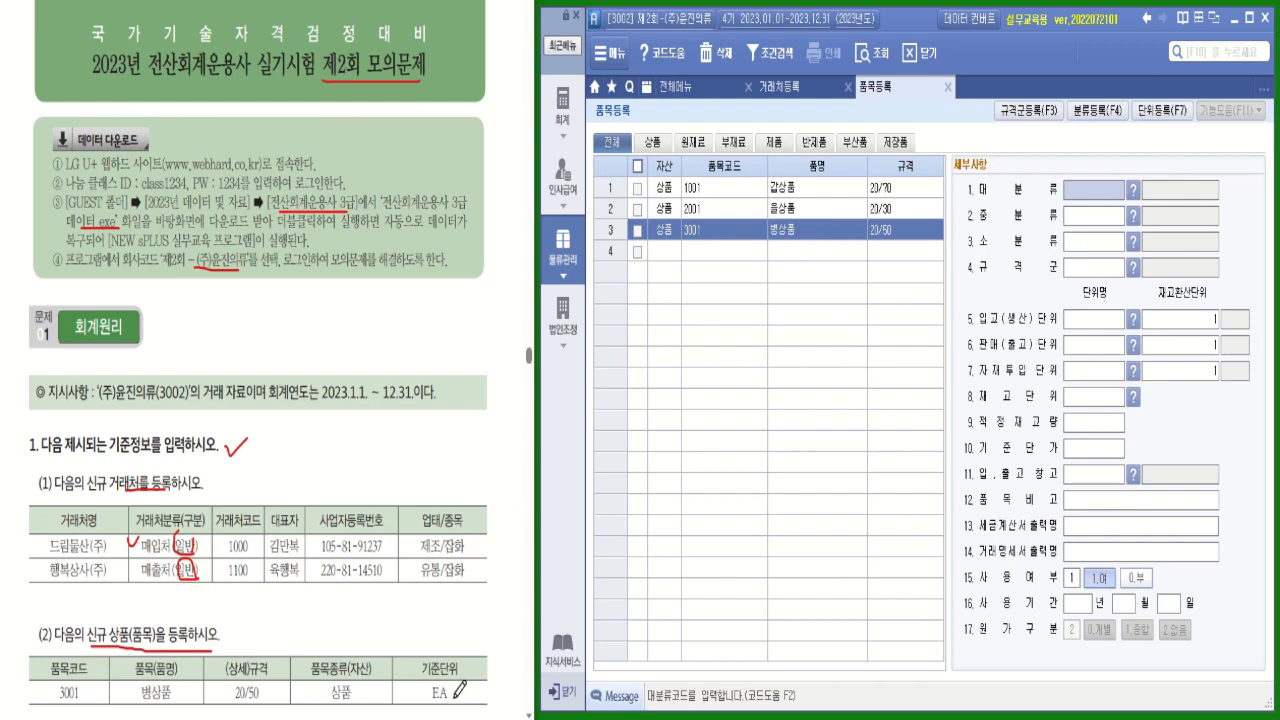
Step: Mark the 기준단위 on the exam sheet and set 병상품's receiving, sales, material input and stock units to EA
mouse_move(434, 705)
left_mouse_down()
mouse_move(452, 703)
mouse_move(430, 648)
mouse_move(477, 692)
left_mouse_up()
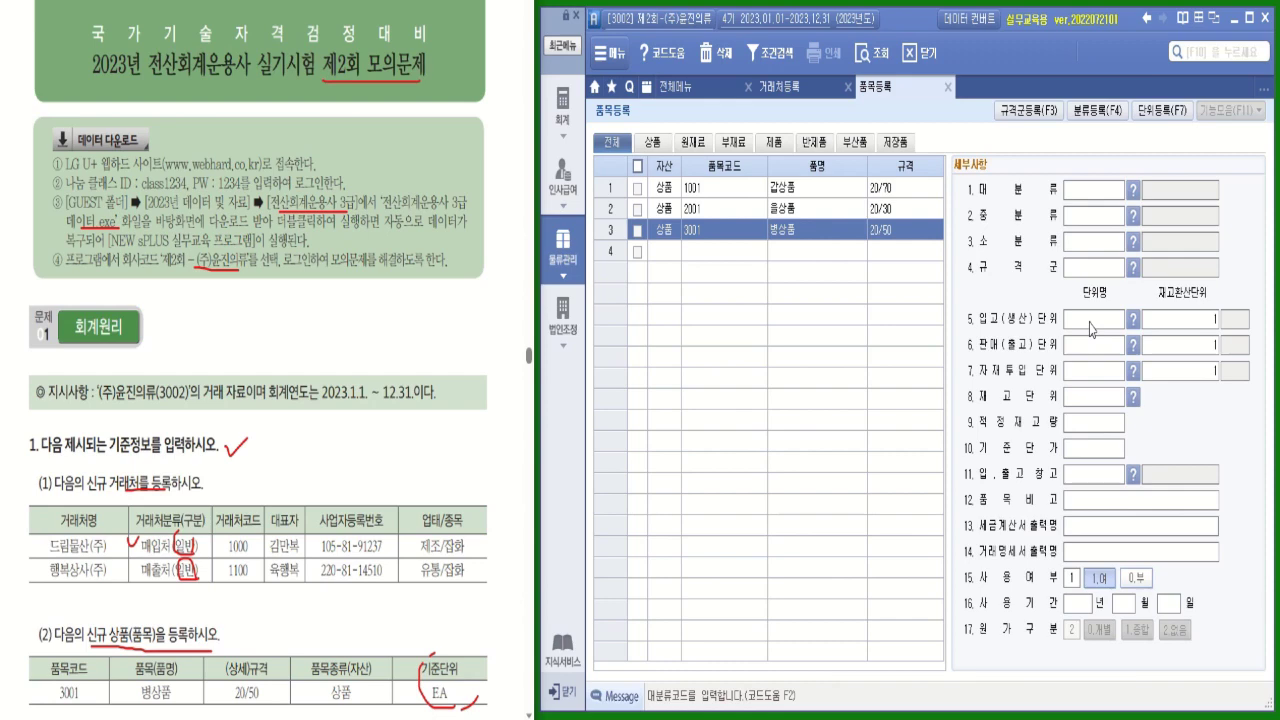
left_click(1090, 324)
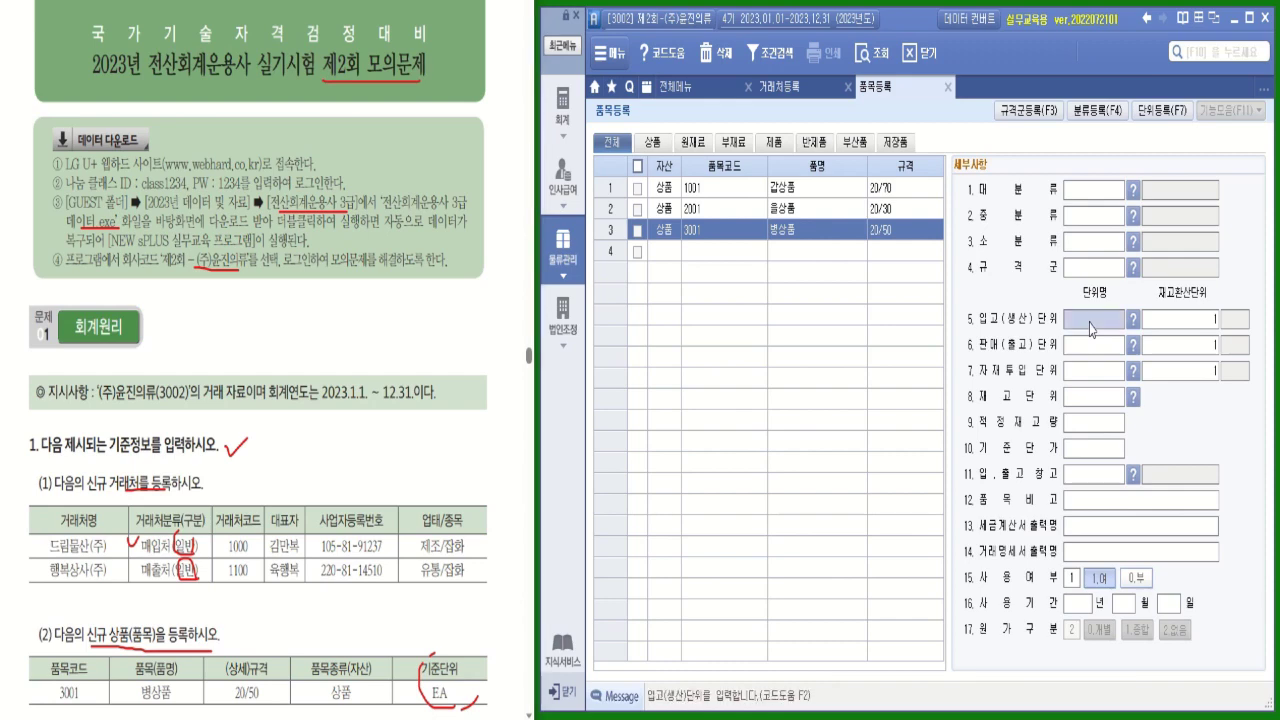
type("EA")
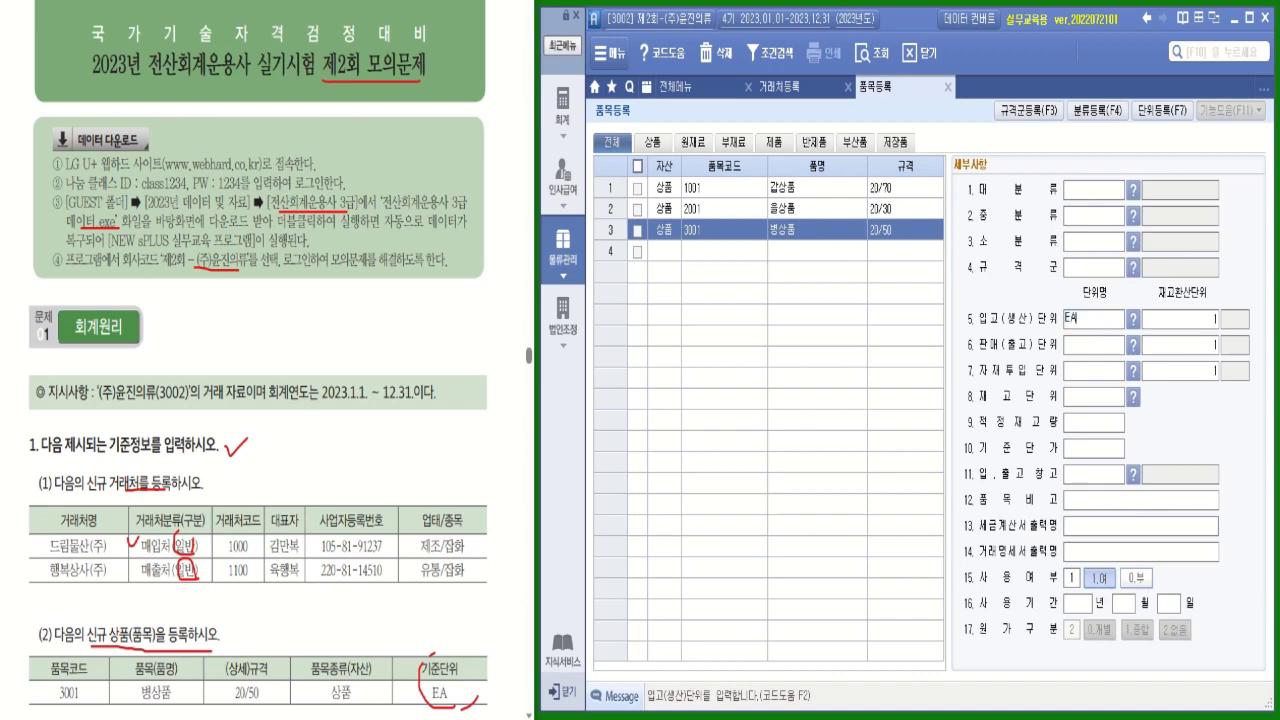
key("Return")
left_click(1091, 330)
left_click(1085, 356)
type("EA")
key("Return")
type("EA")
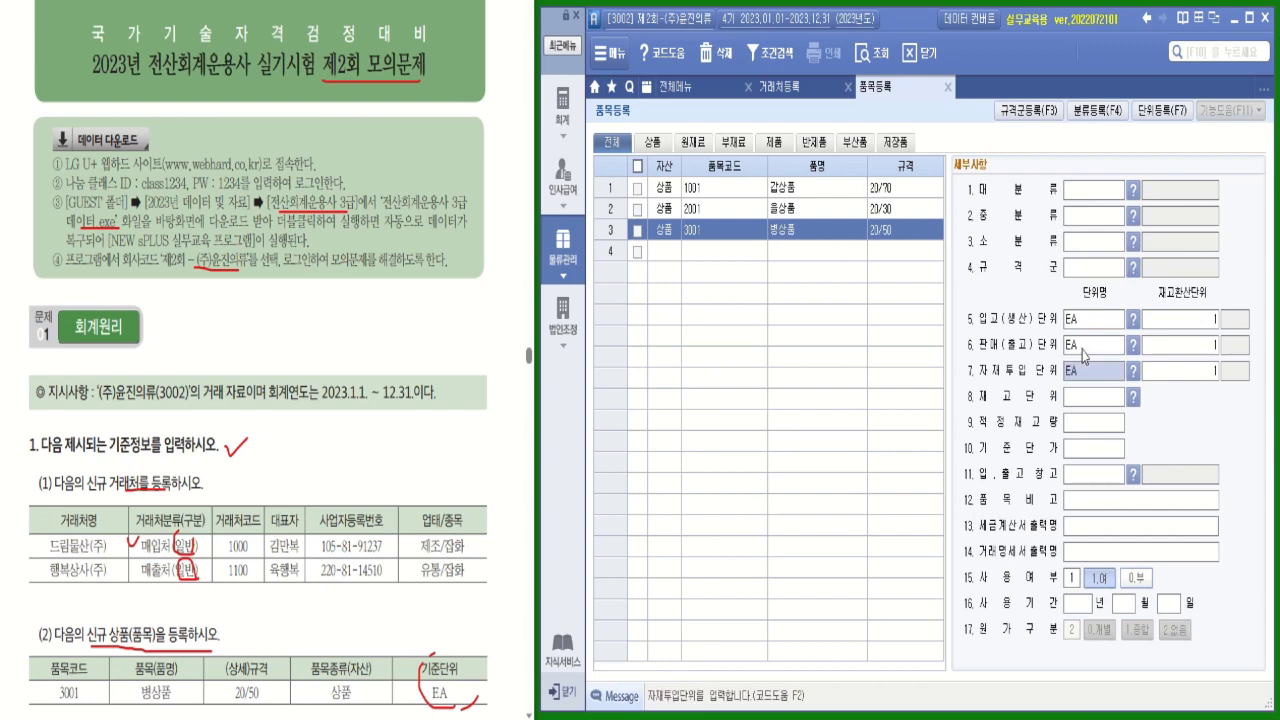
key("Return")
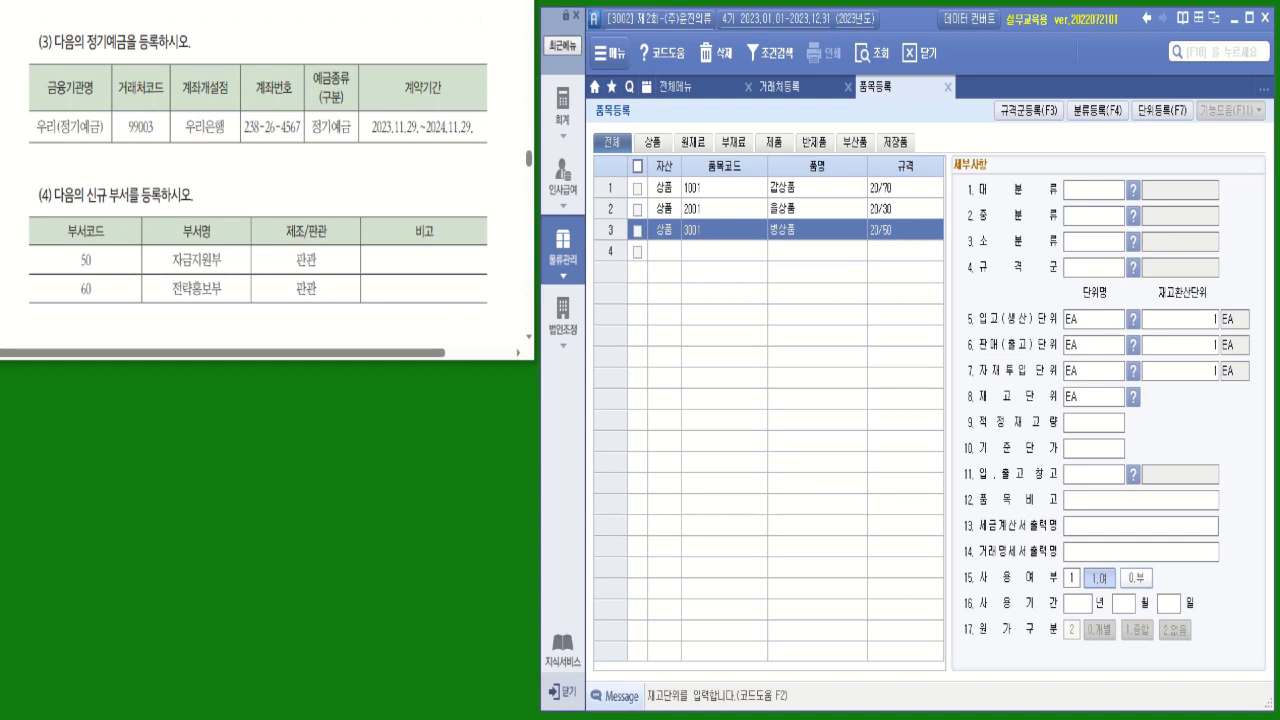
Step: Add 우리(정기예금) to the financial (금융) clients in 거래처등록 with the client code given on the exam sheet
left_click(784, 97)
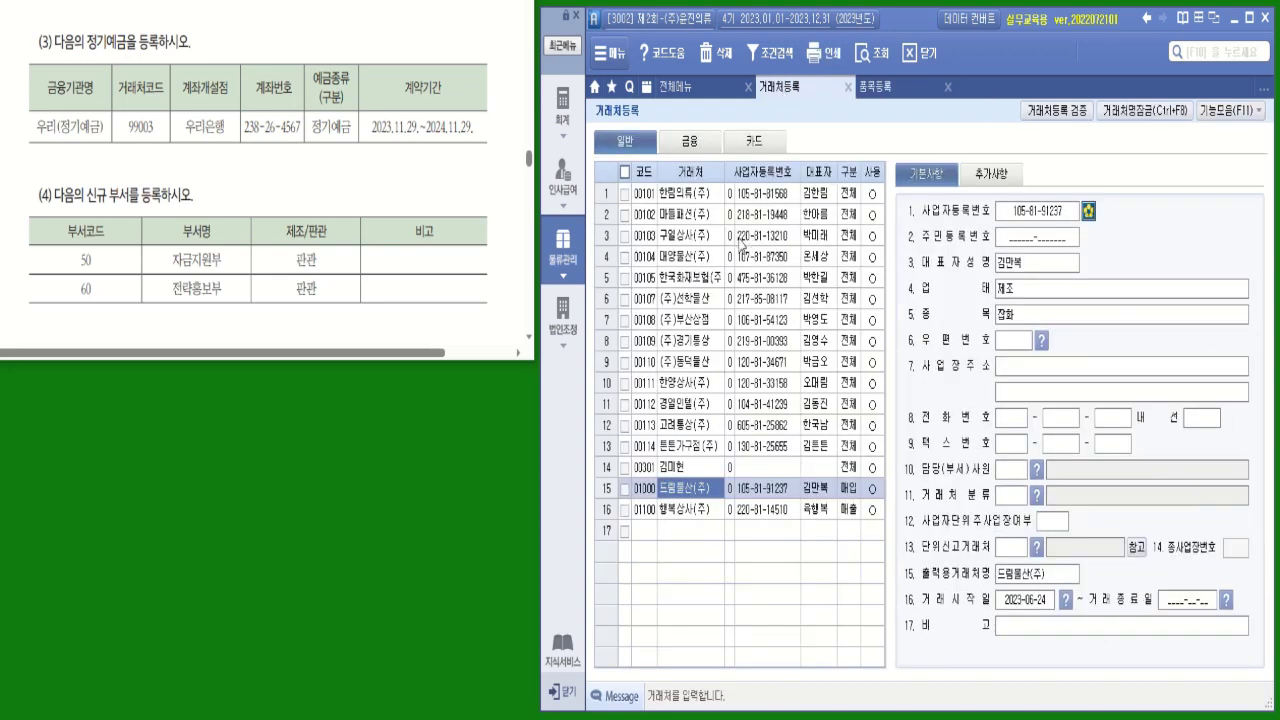
left_click(689, 141)
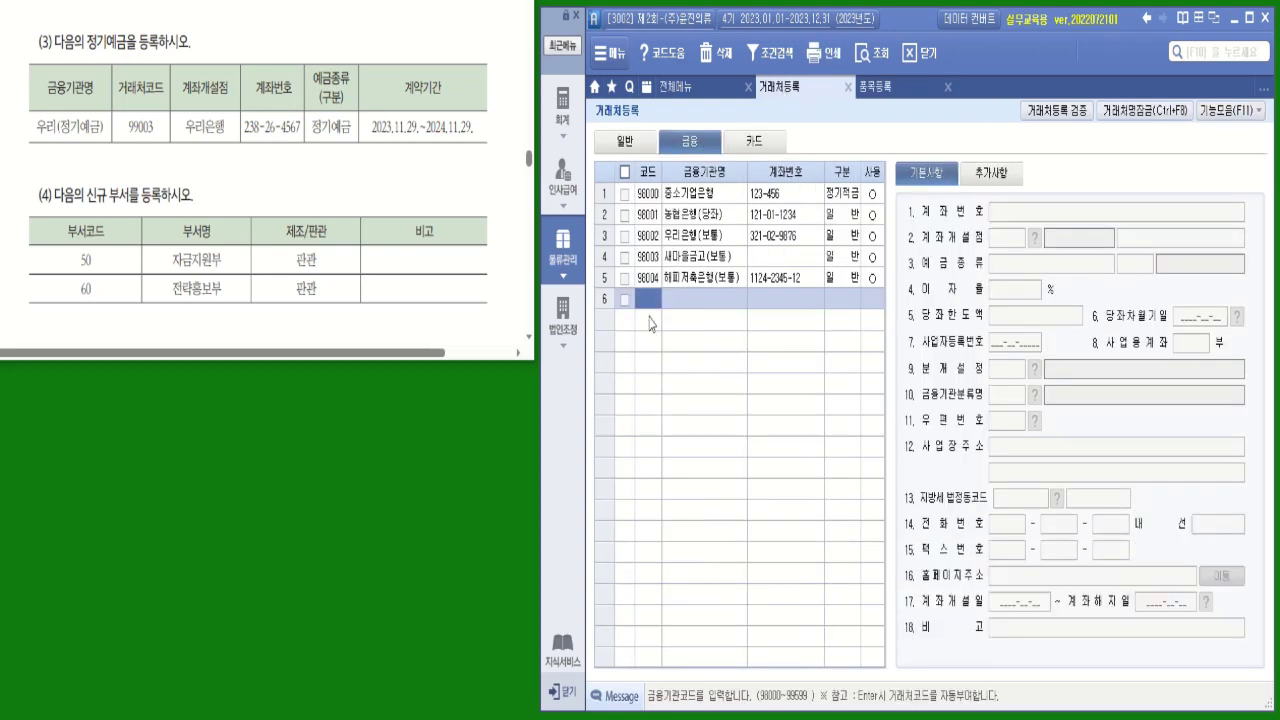
type("99003")
key("Return")
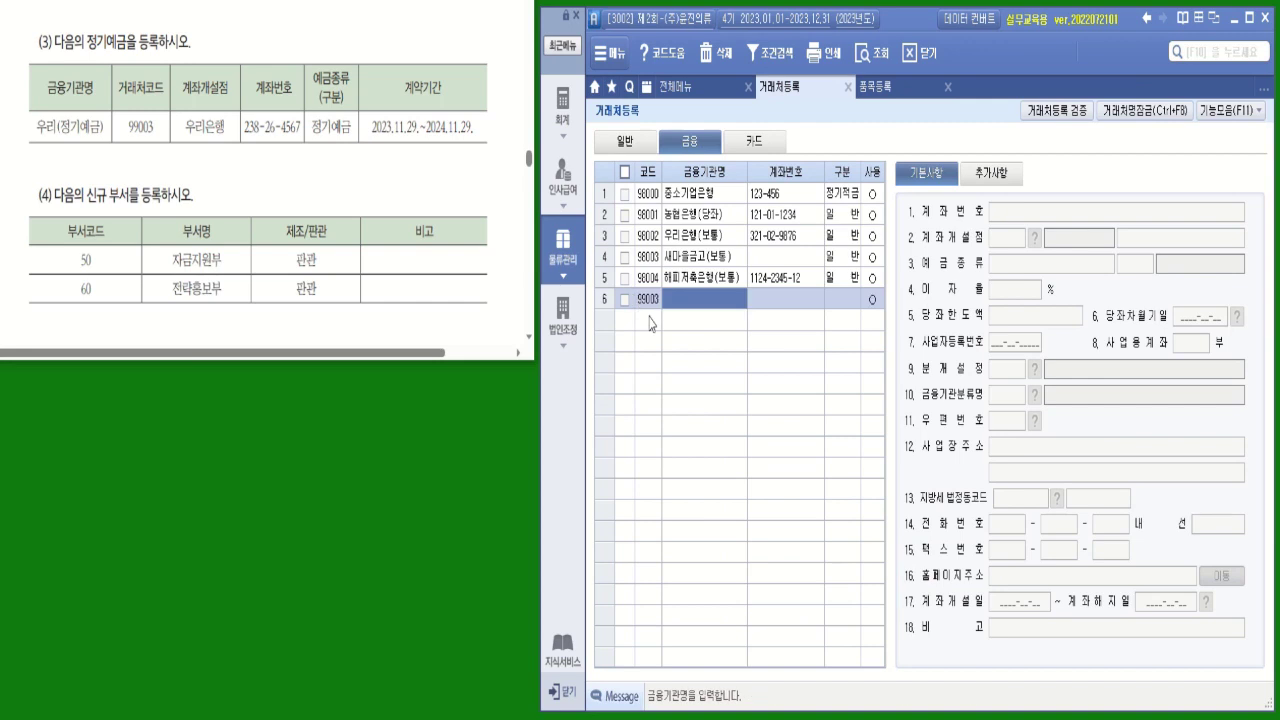
type("우리")
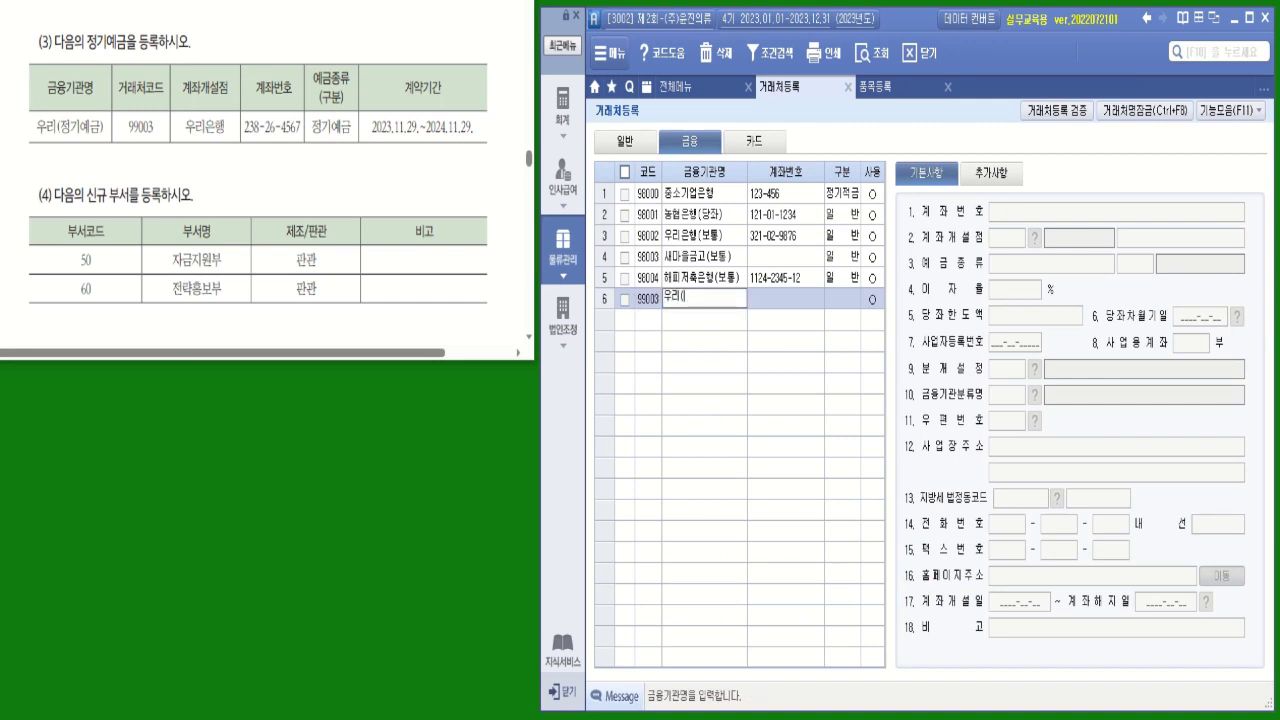
type("(정기예금)")
key("Return")
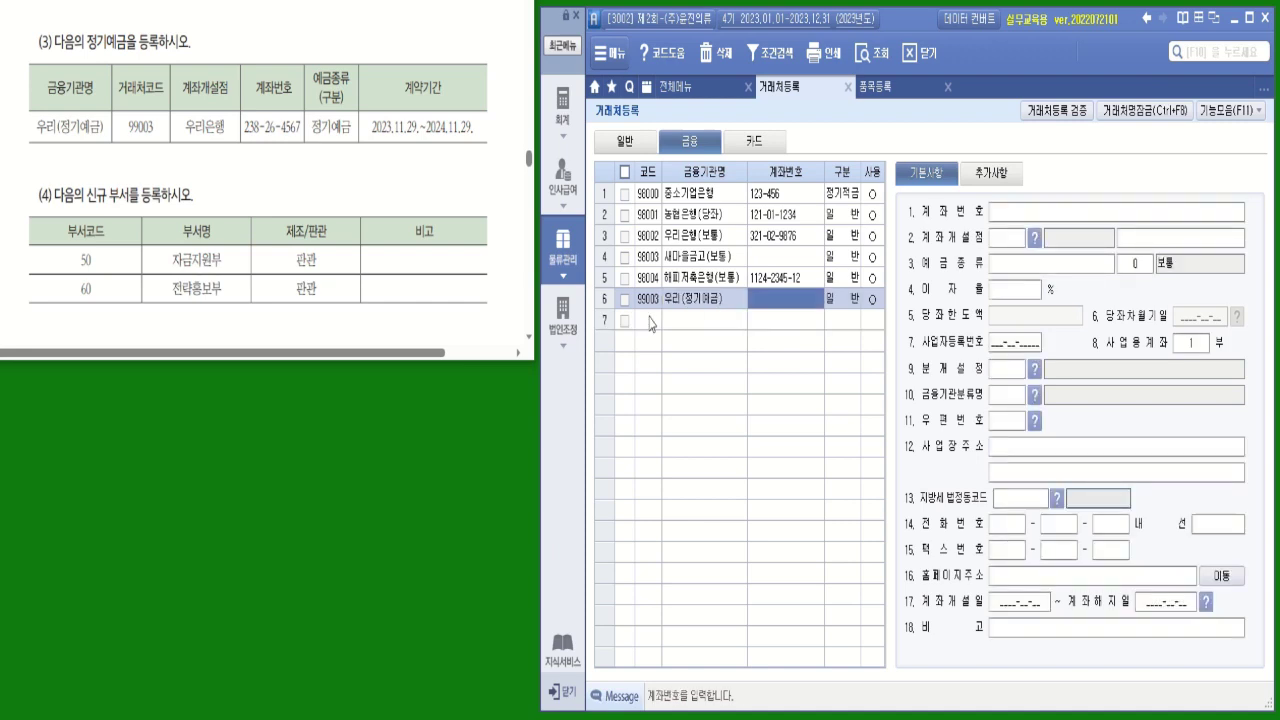
Step: Enter the account number of 우리(정기예금) and set its division to 정기예금
type("238")
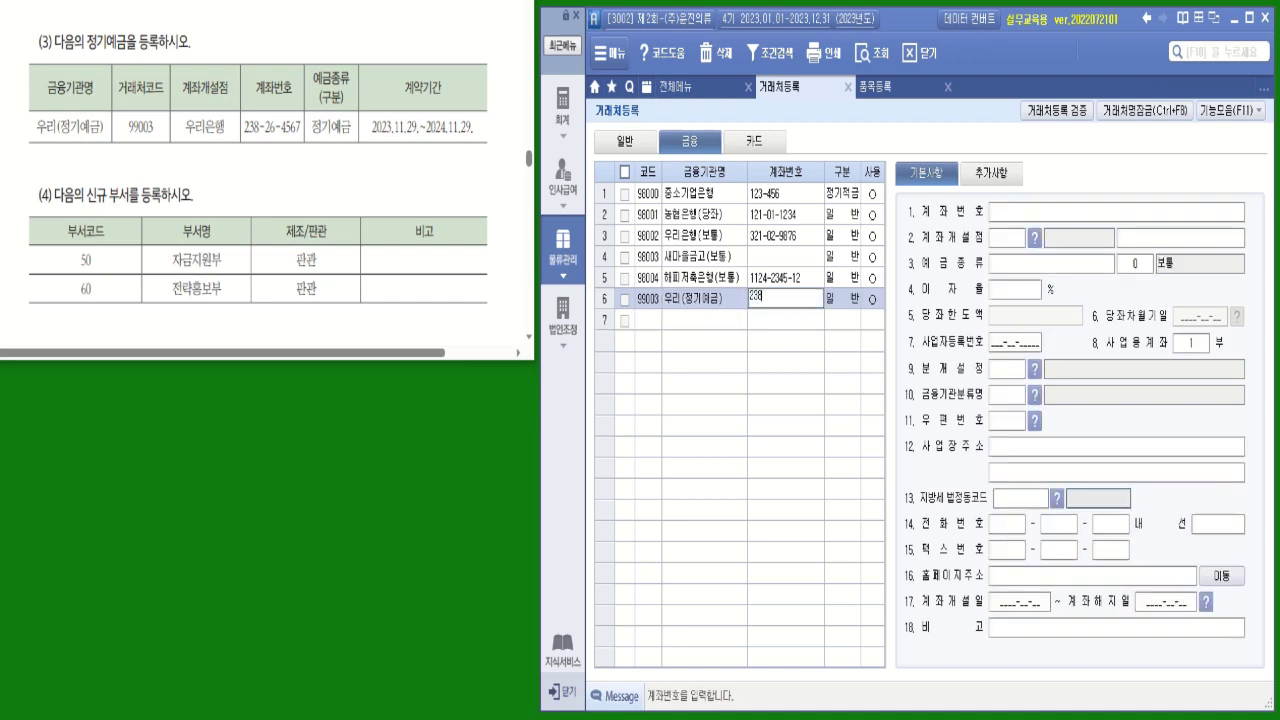
type("-26-4567")
key("Return")
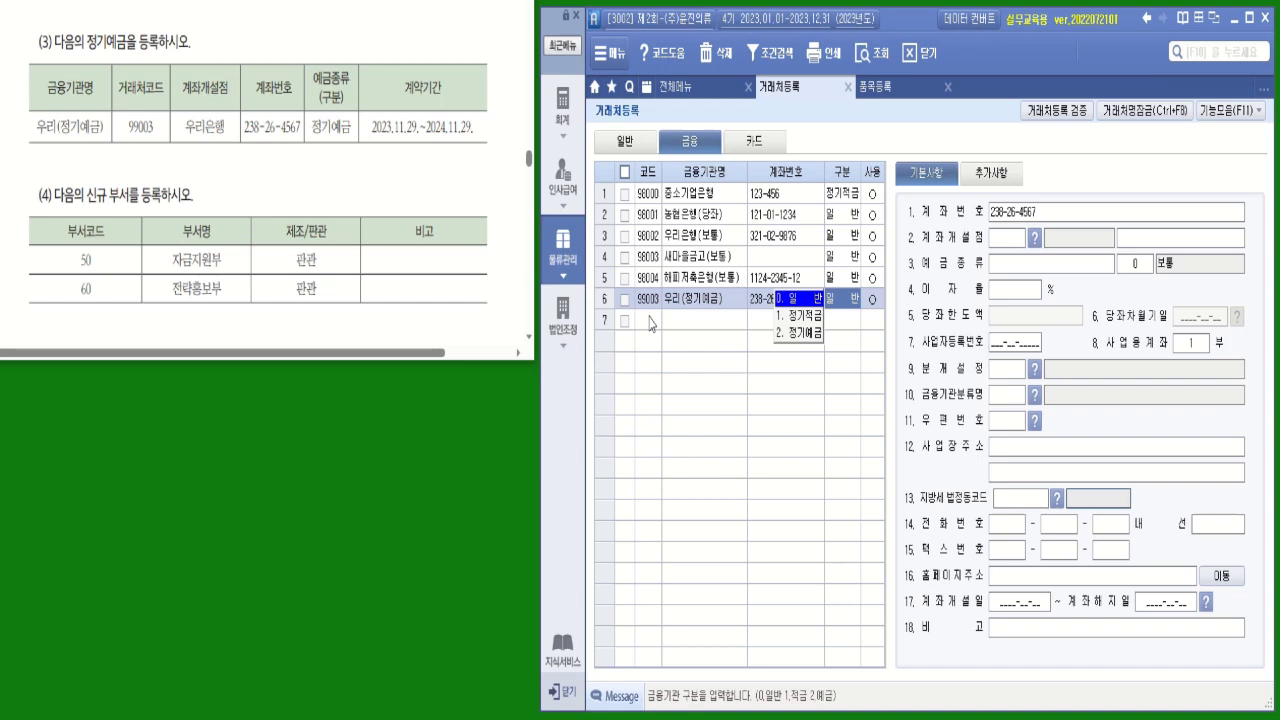
left_click(812, 333)
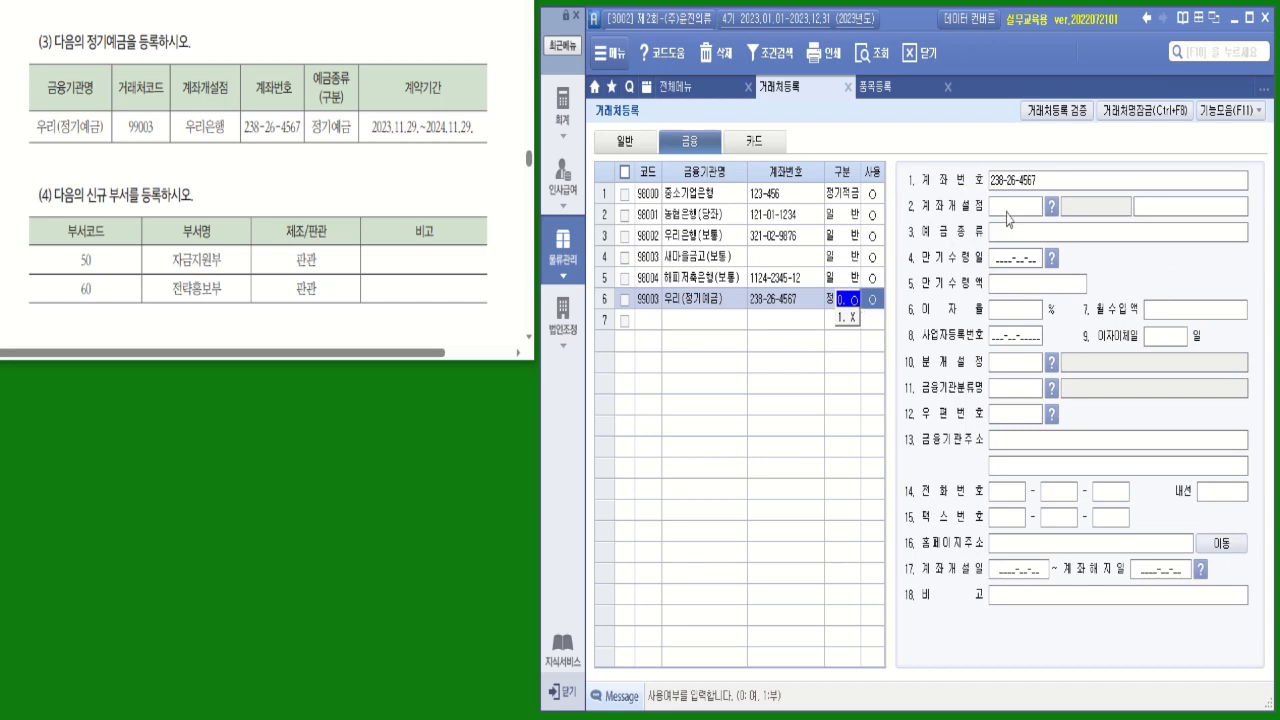
Step: Circle 계좌개설점 on the exam sheet and set the account's opening branch to 003 우리은행
mouse_move(222, 140)
left_mouse_down()
mouse_move(178, 95)
mouse_move(238, 75)
mouse_move(222, 138)
left_mouse_up()
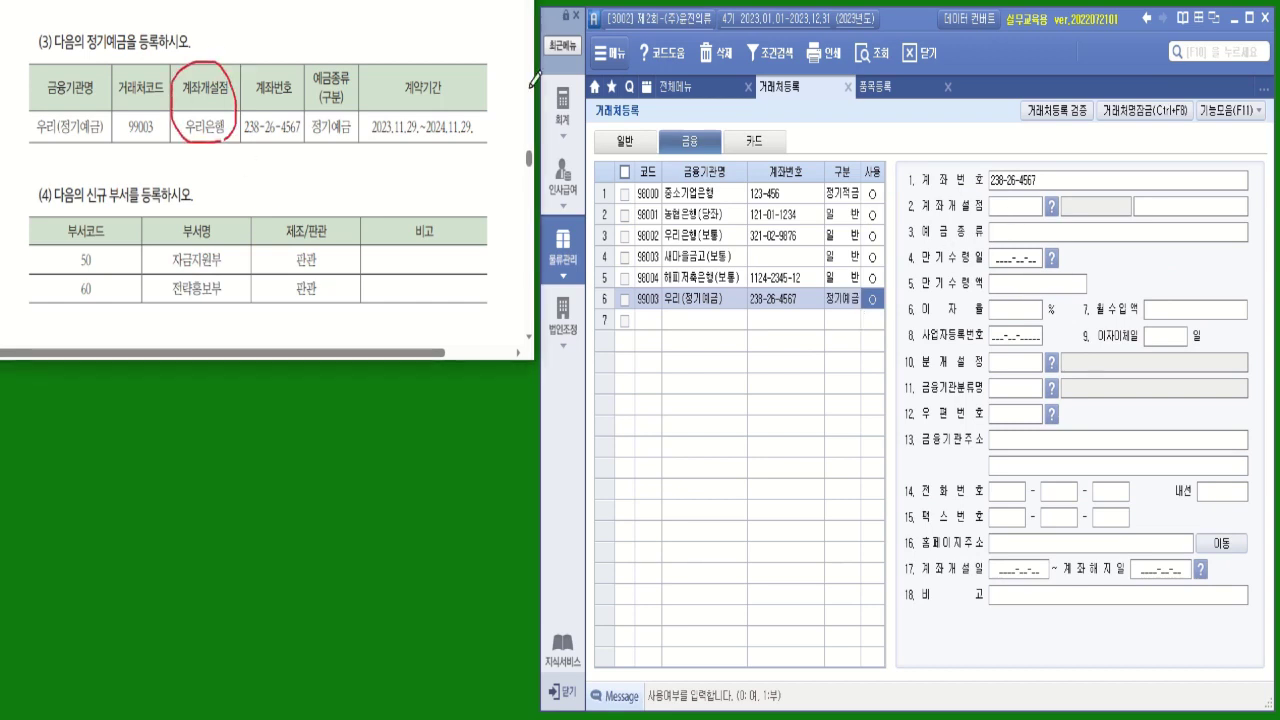
left_click(1051, 207)
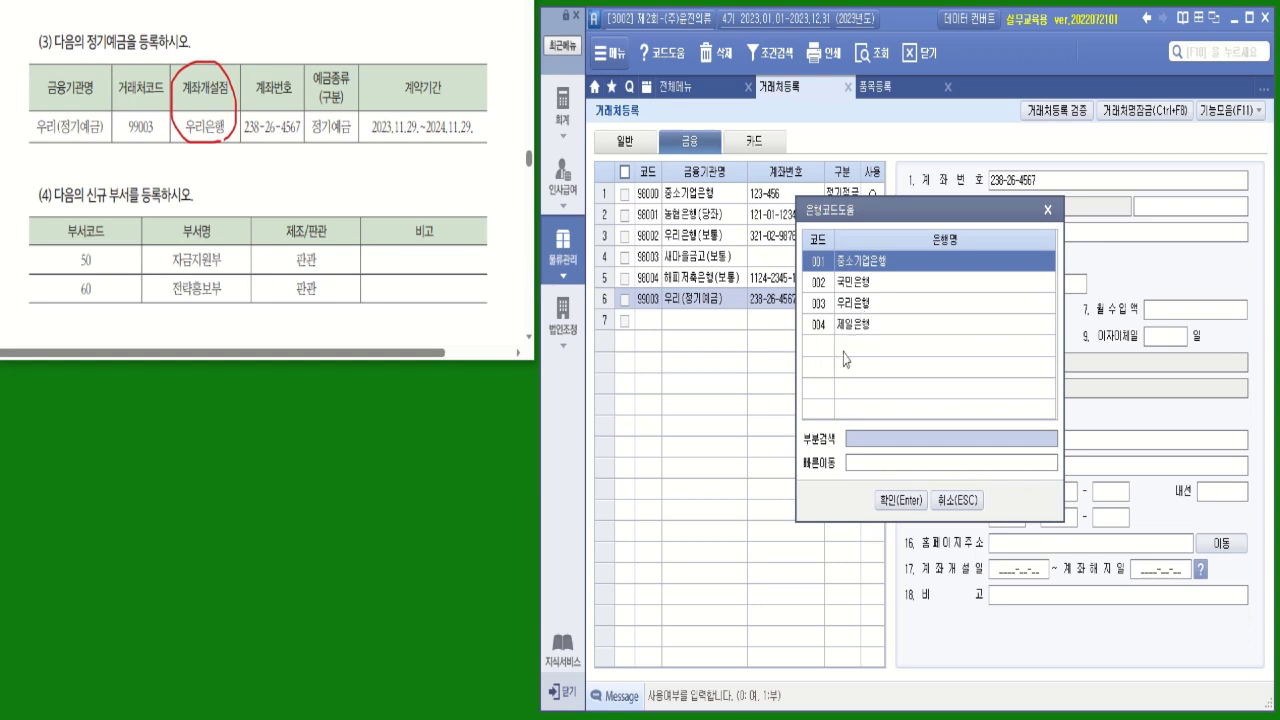
left_click(857, 303)
double_click(857, 303)
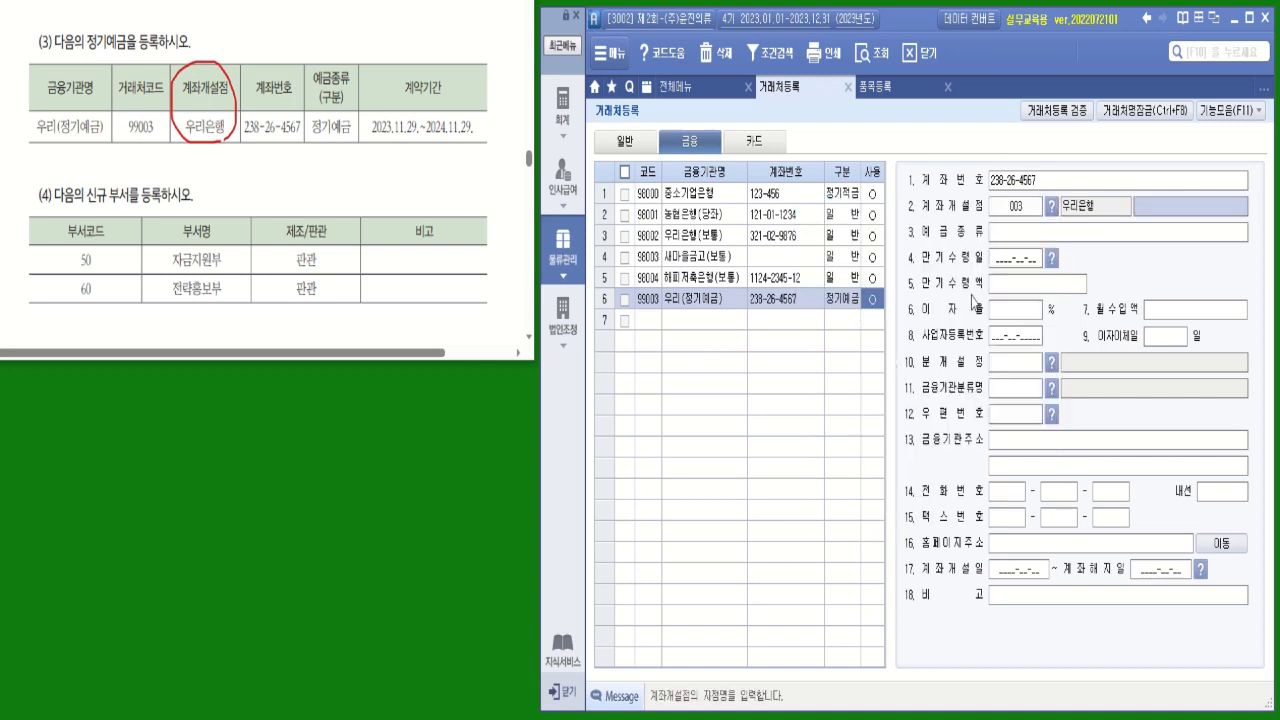
Step: Box the 예금종류 column on the exam sheet and enter 정기예금 as the account's deposit type
left_click(997, 240)
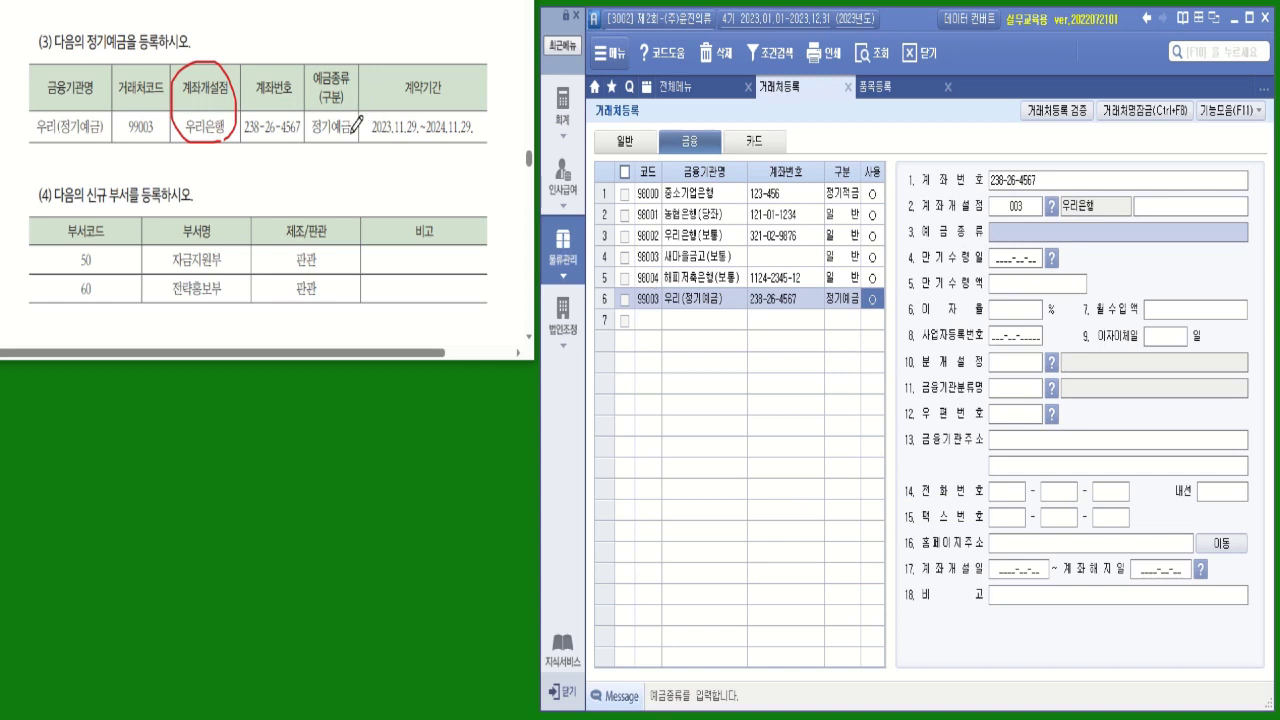
mouse_move(352, 130)
left_mouse_down()
mouse_move(335, 135)
mouse_move(319, 56)
mouse_move(355, 135)
left_mouse_up()
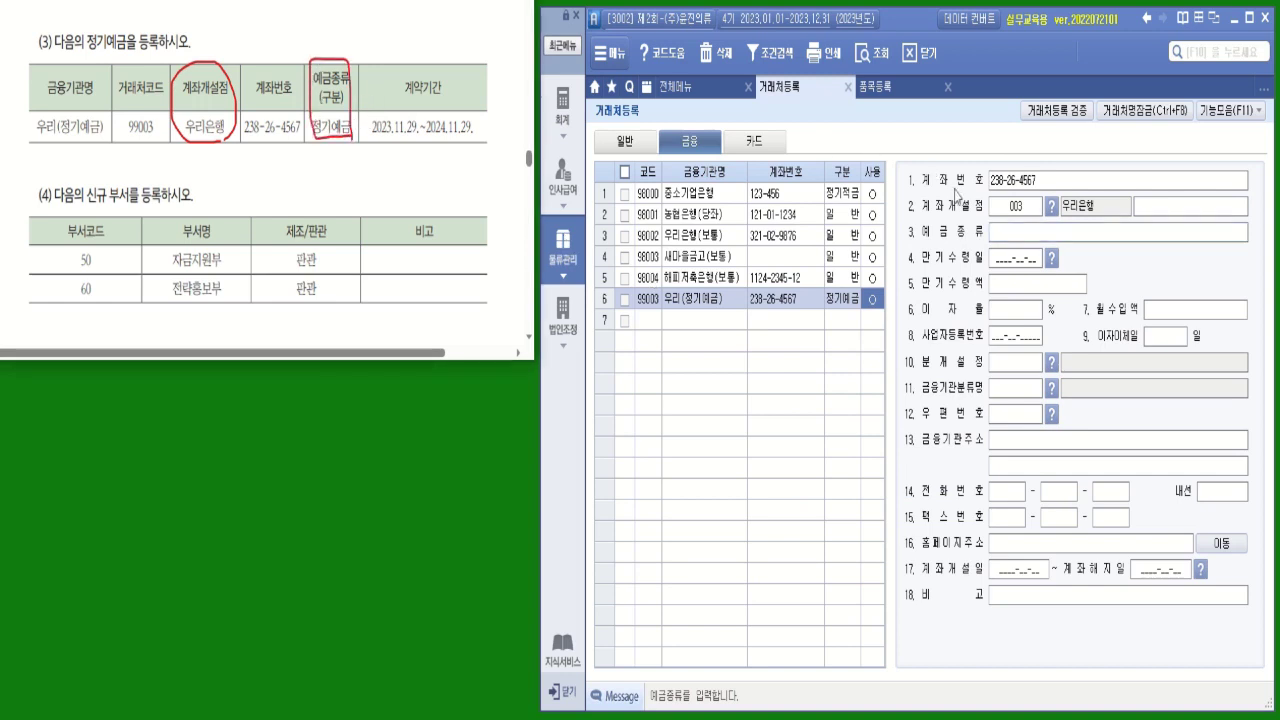
left_click(1020, 232)
type("정")
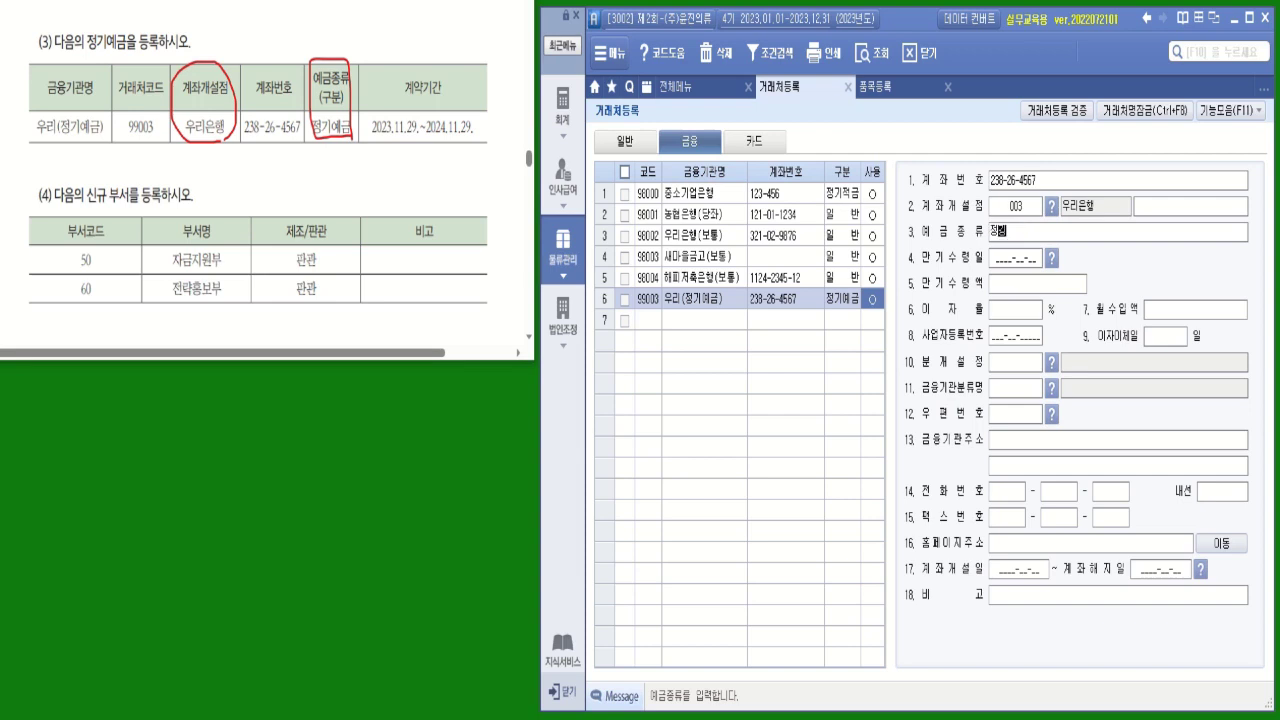
type("기예금")
key("Return")
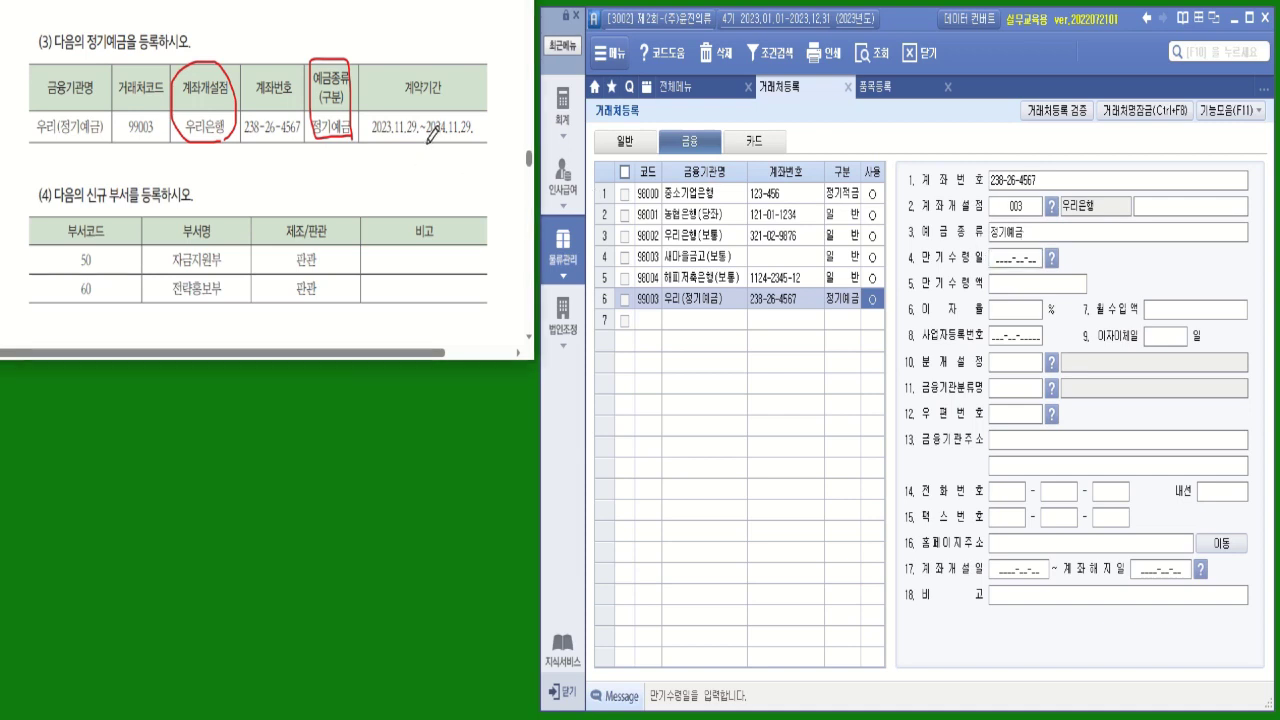
Step: Underline the contract's end date on the exam sheet and set the maturity date (만기수령일) to 2024-11-29
left_click_drag(427, 143, 474, 143)
left_click(1019, 260)
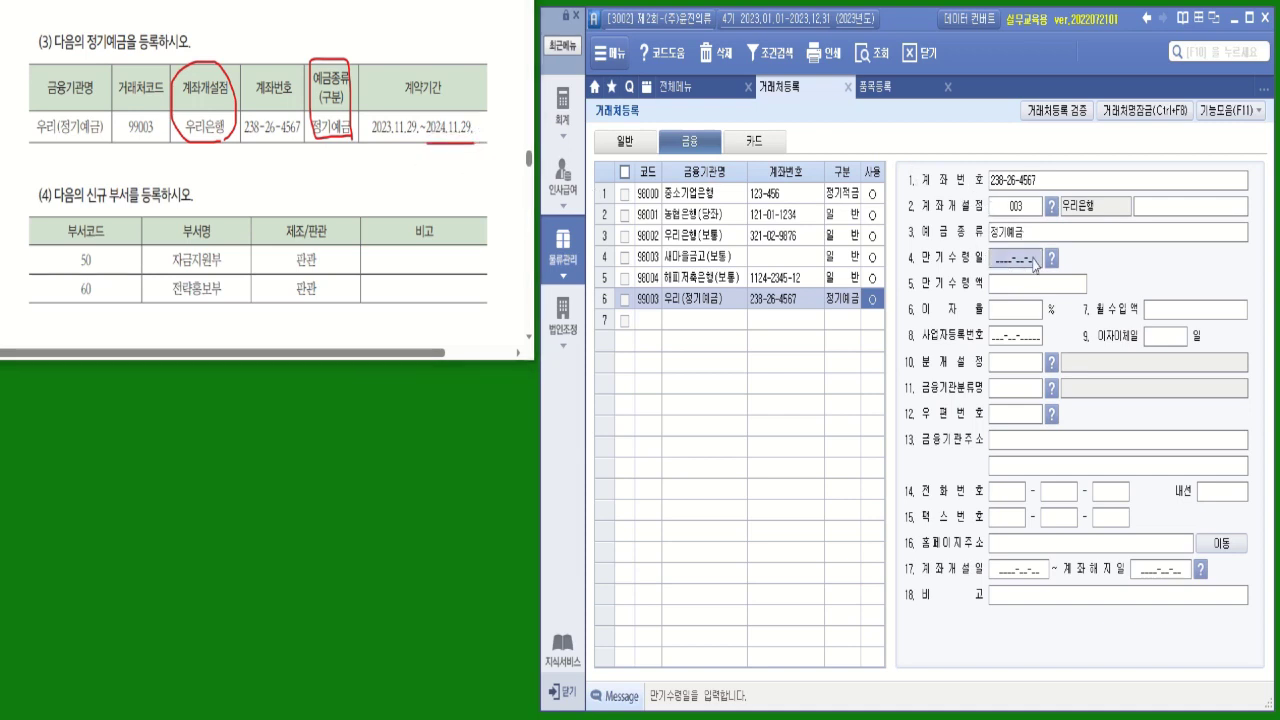
type("2024-11-")
type("29")
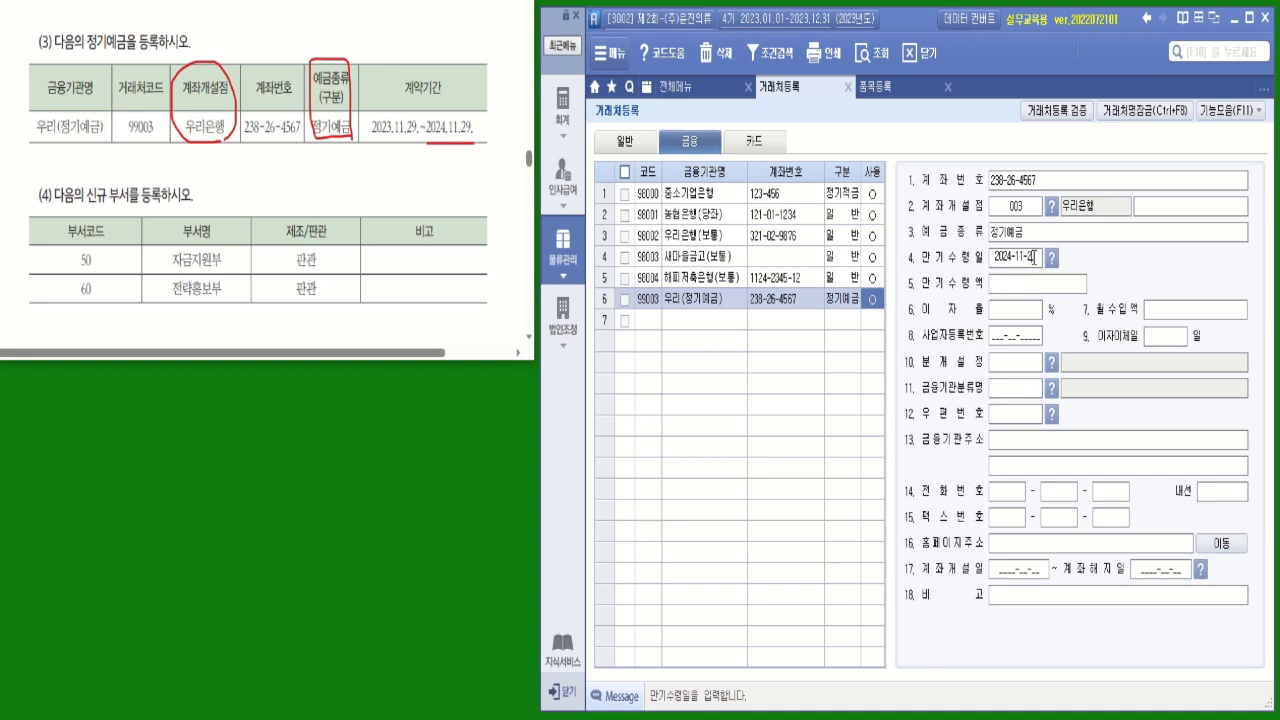
key("Return")
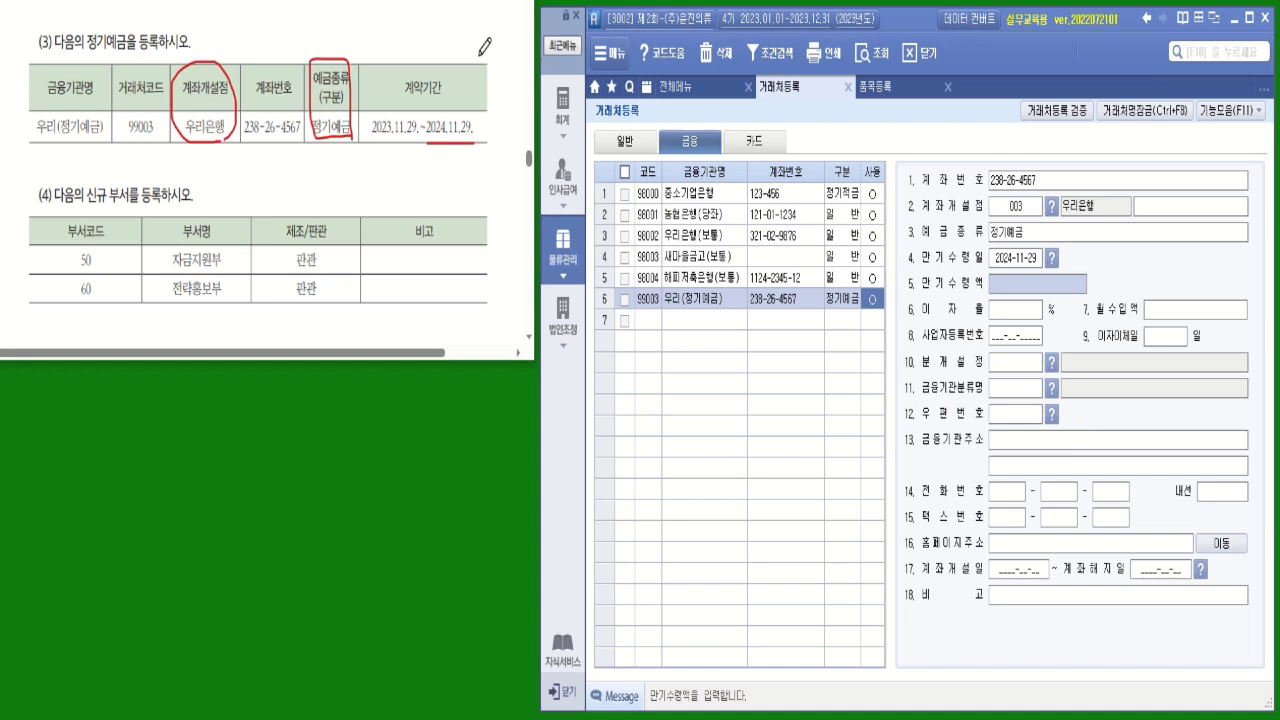
Step: Check-mark 계약기간 on the exam sheet and set the account's opening date to 2023-11-29 and closing date (계좌해지일) to 2024-11-29
left_click_drag(453, 71, 467, 67)
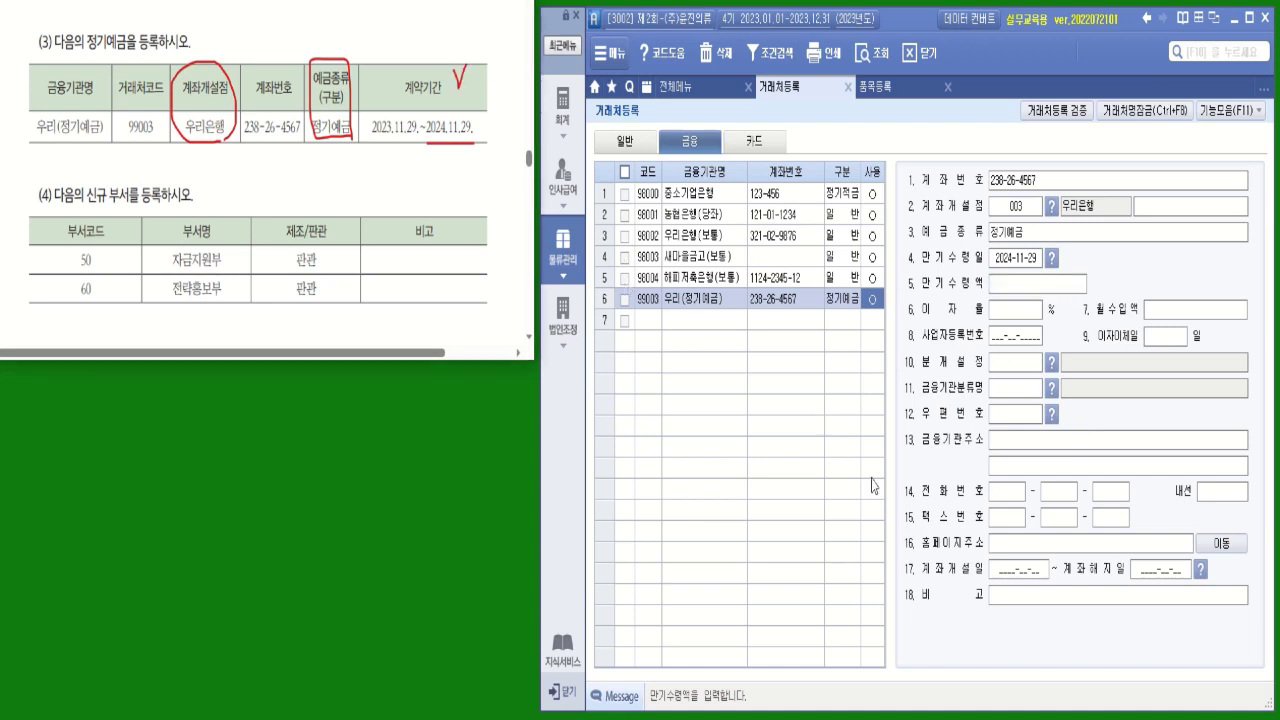
left_click(1015, 577)
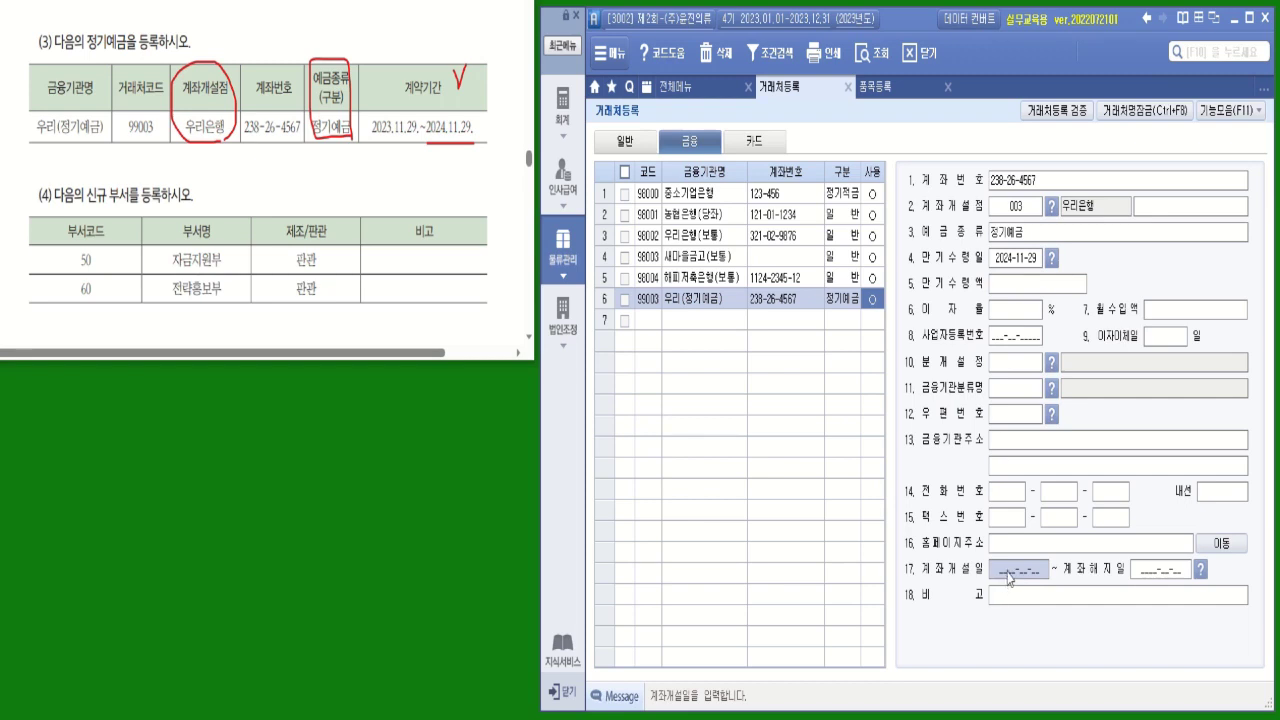
type("20231129")
key("Return")
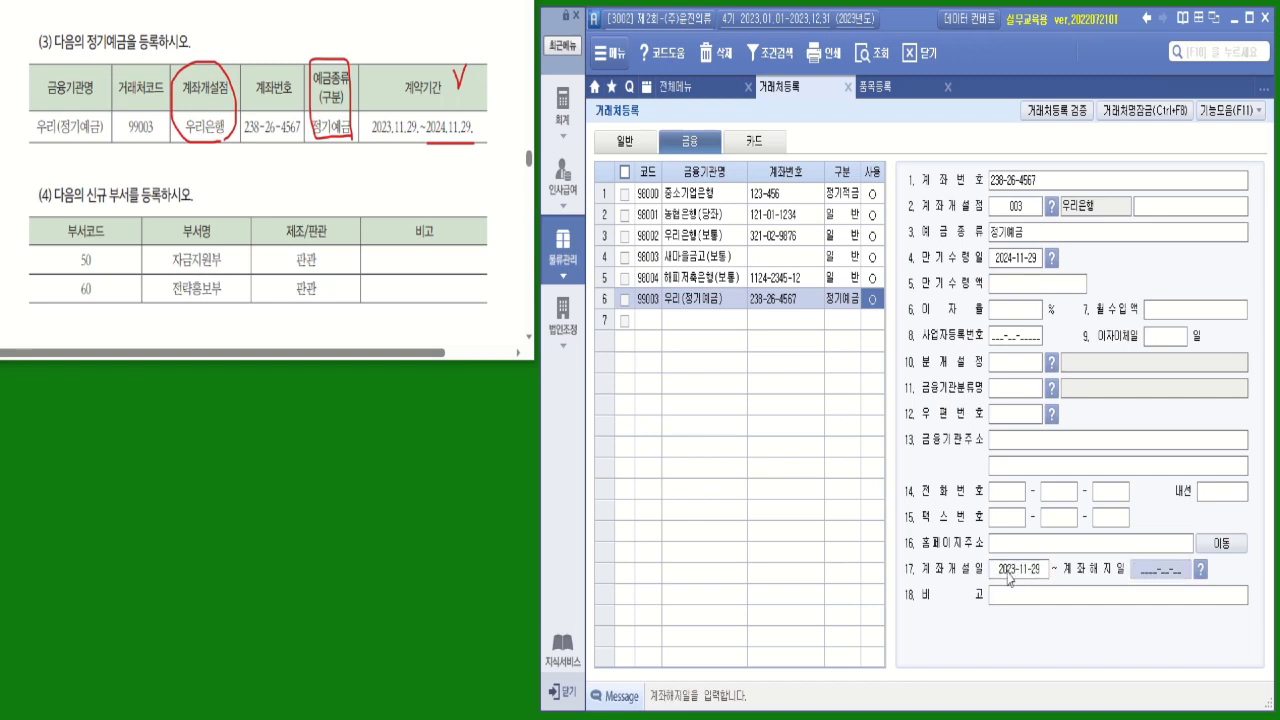
type("2024-11-2")
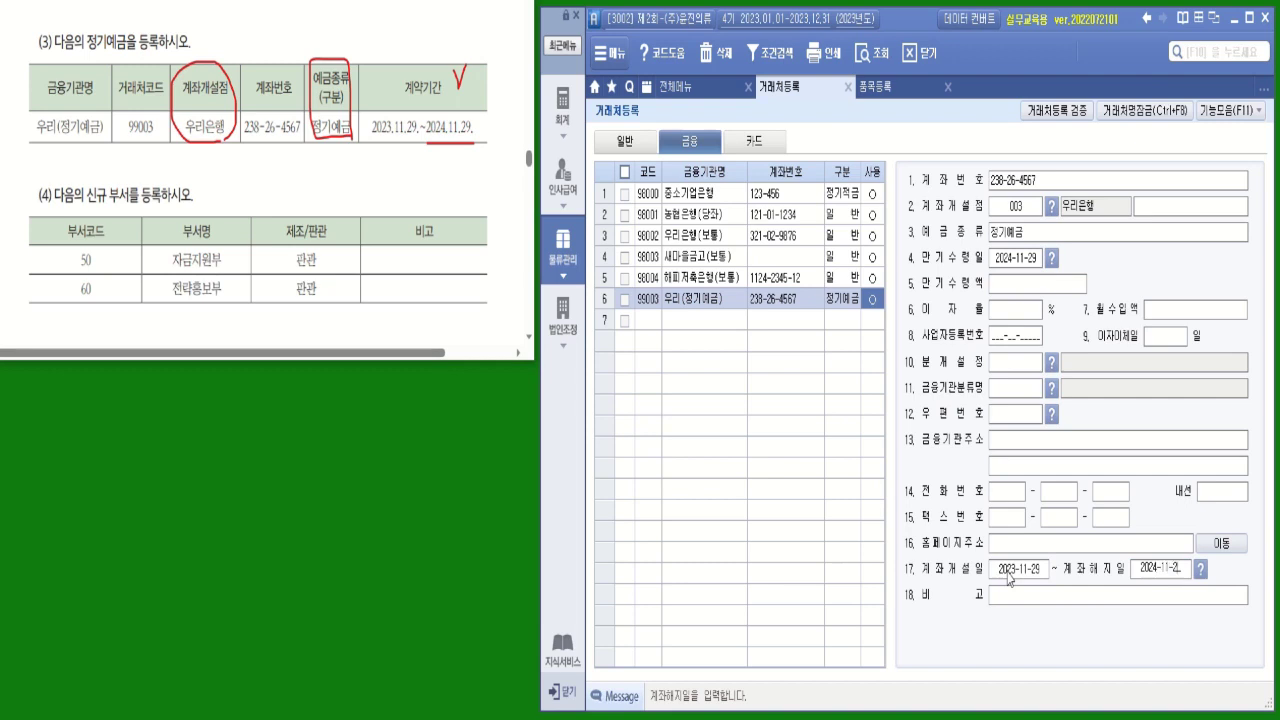
type("9")
key("Return")
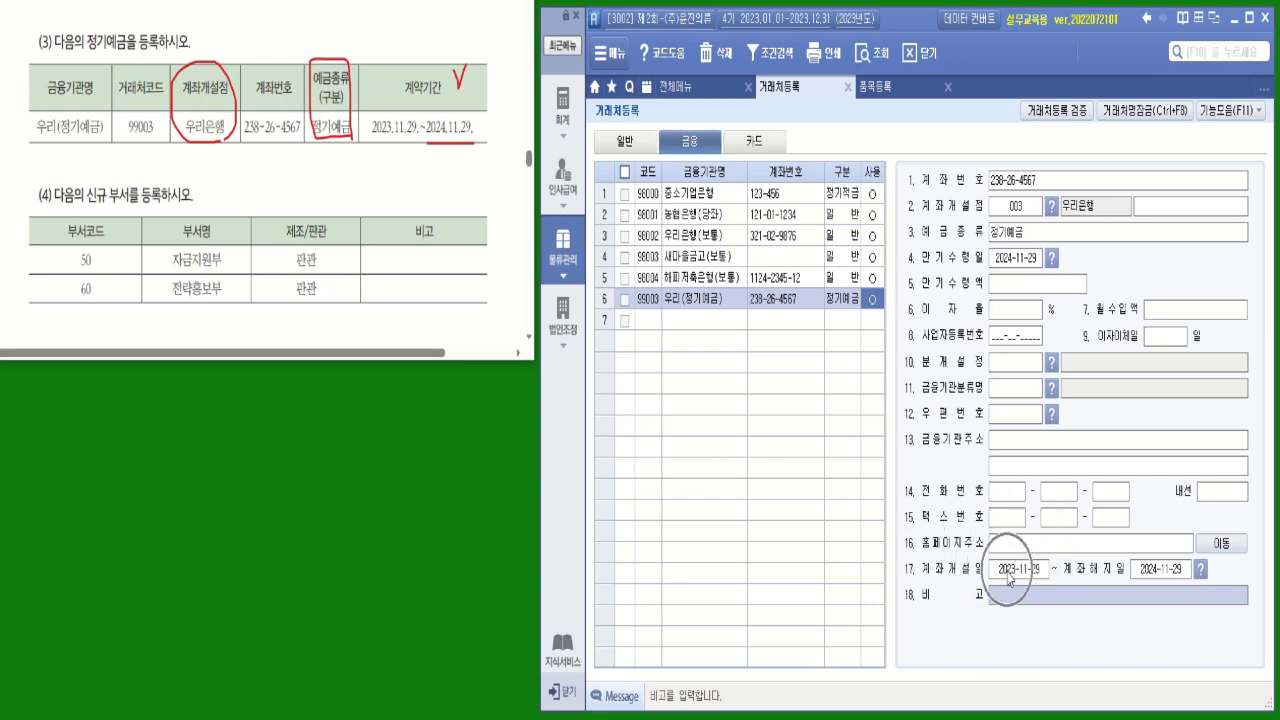
Step: Open 부서/사원등록 and add a department with code 50 and the name 자금지원부
left_click(675, 87)
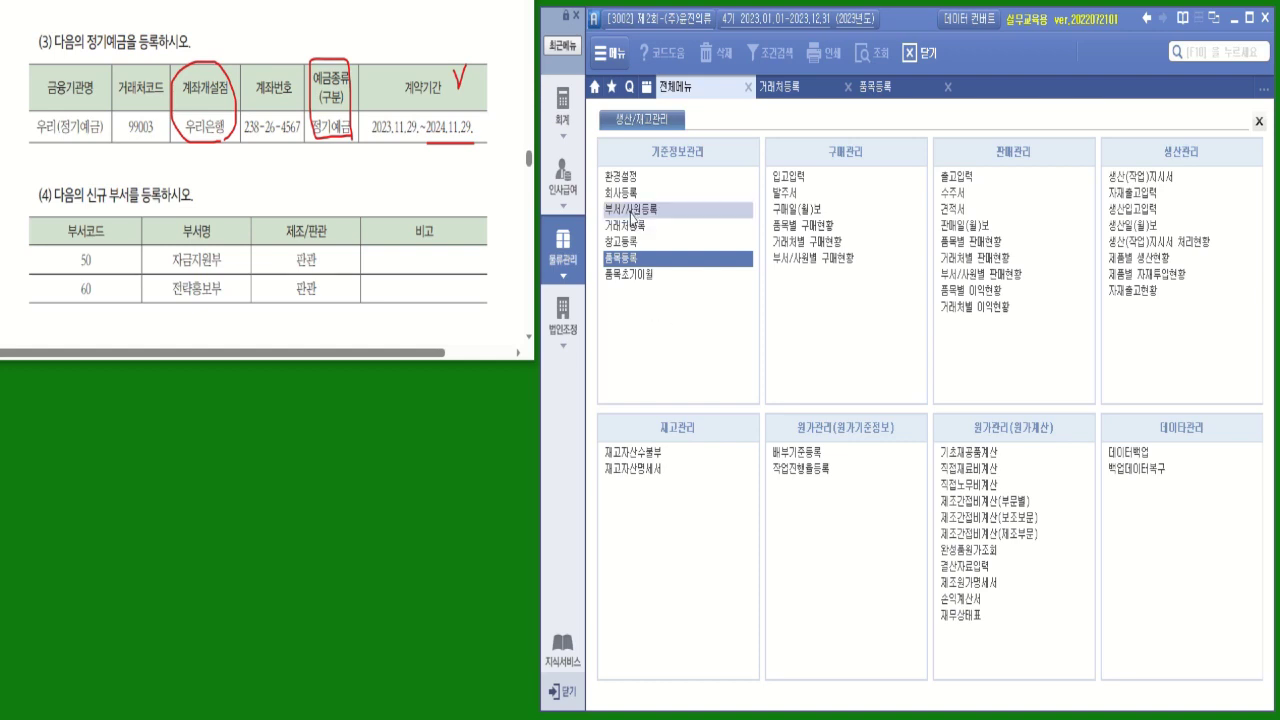
left_click(631, 211)
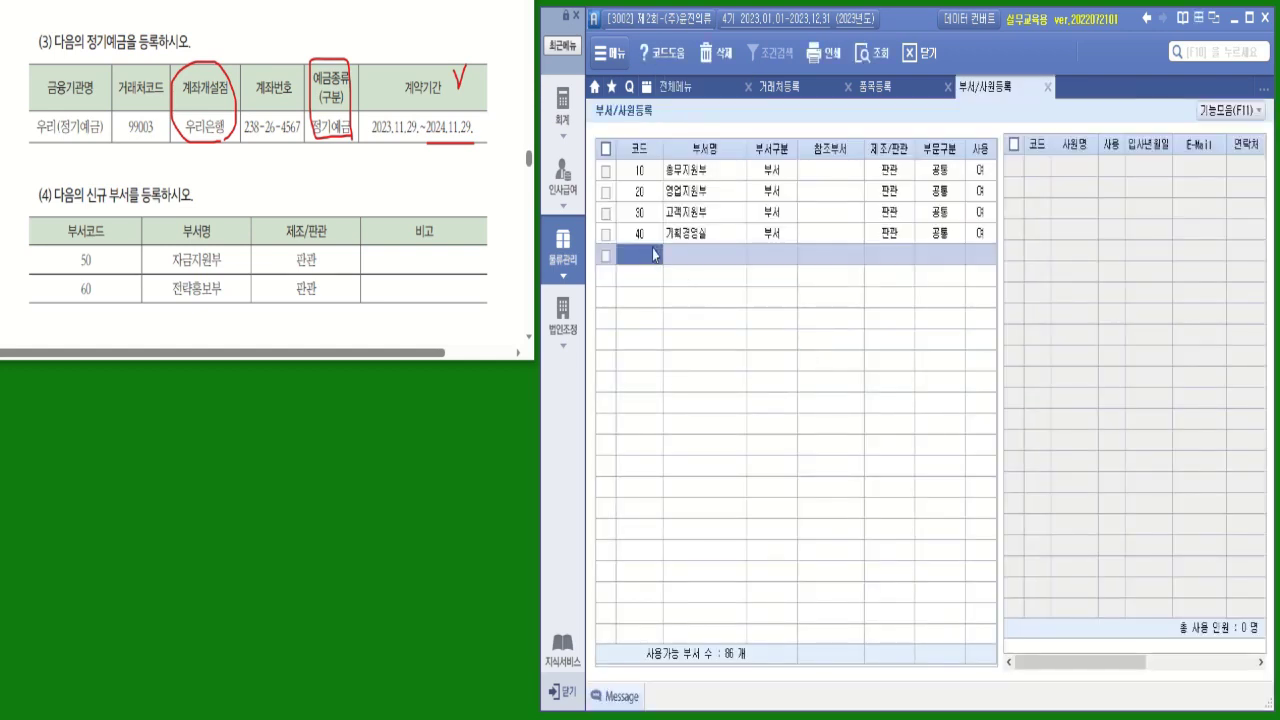
type("50")
key("Return")
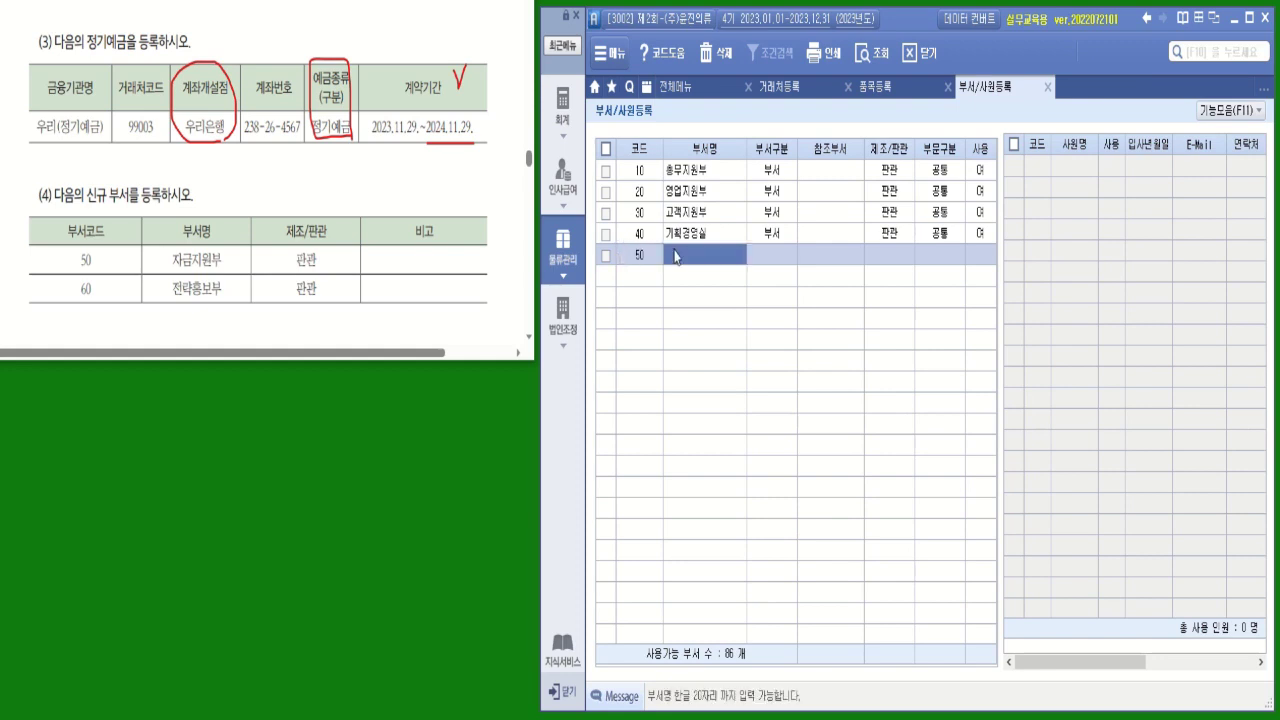
type("자금지원부")
key("Return")
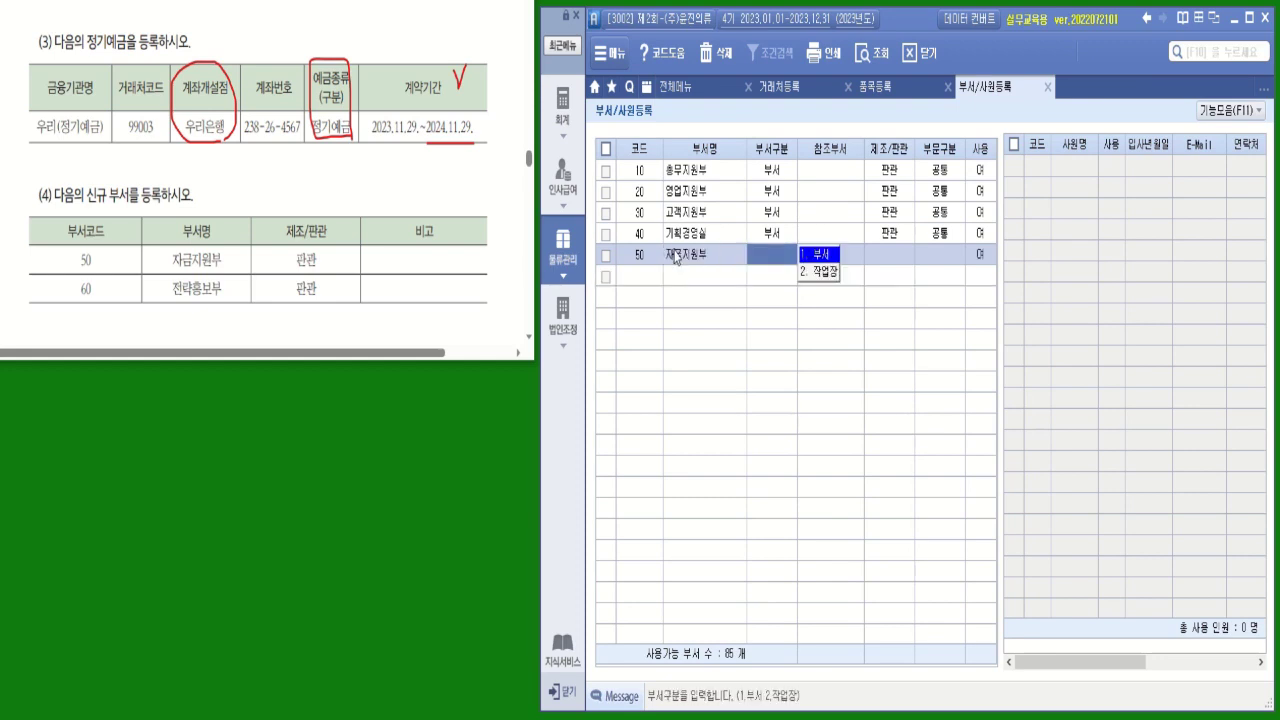
Step: Classify department 50 as 부서, 판관 and 공통, with its use status set to 여
left_click(818, 256)
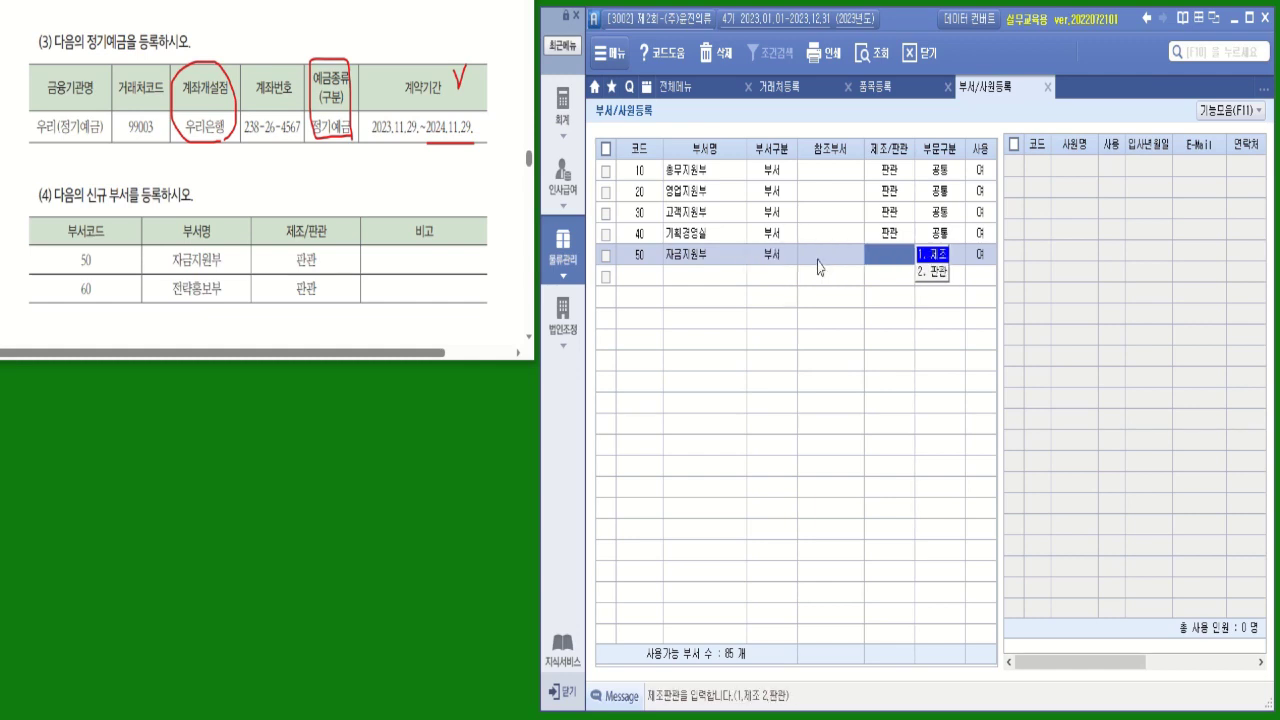
left_click(938, 272)
left_click(904, 255)
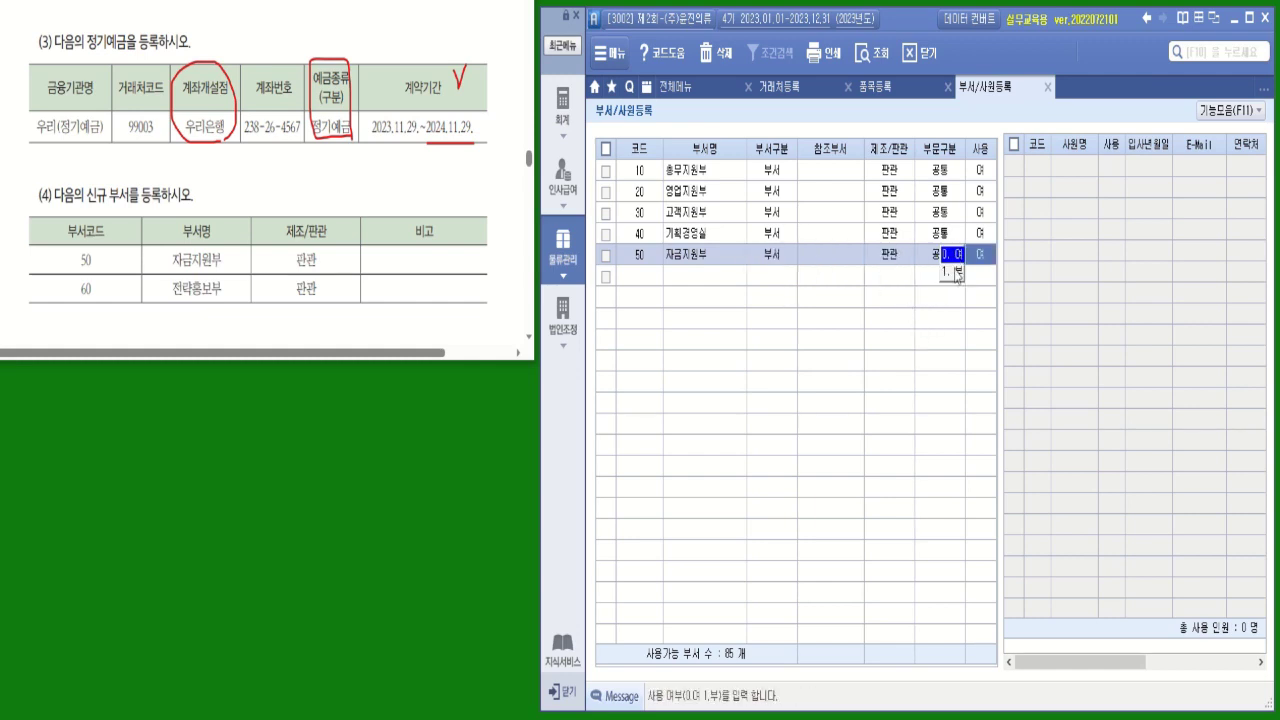
left_click(955, 258)
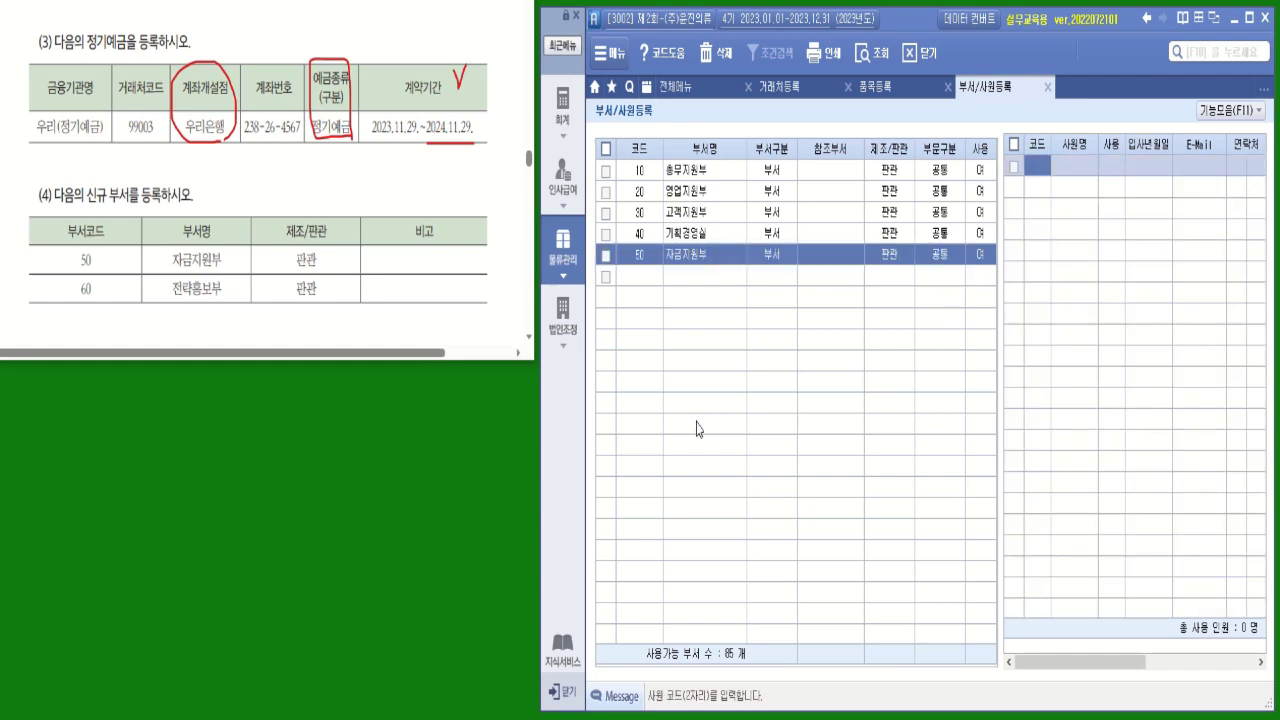
Step: Add a department with code 60 and the name 전략홍보부 below 자금지원부
left_click(647, 278)
type("60")
key("Return")
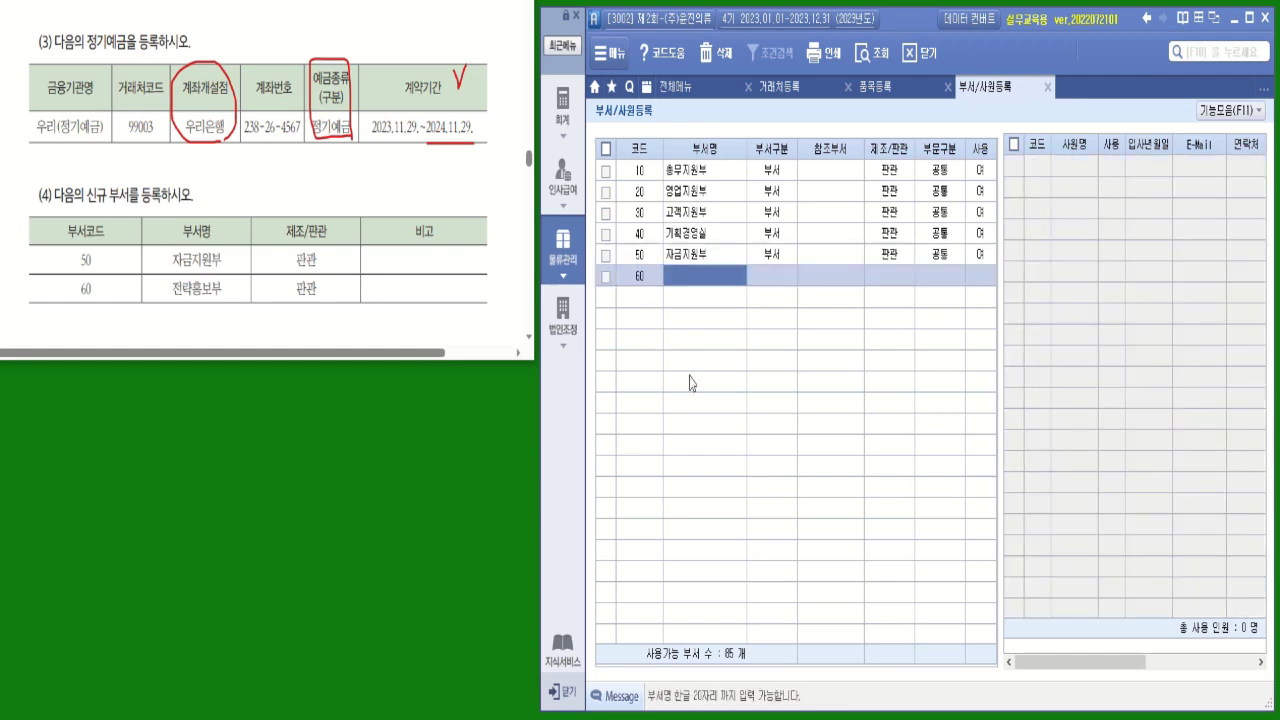
type("전")
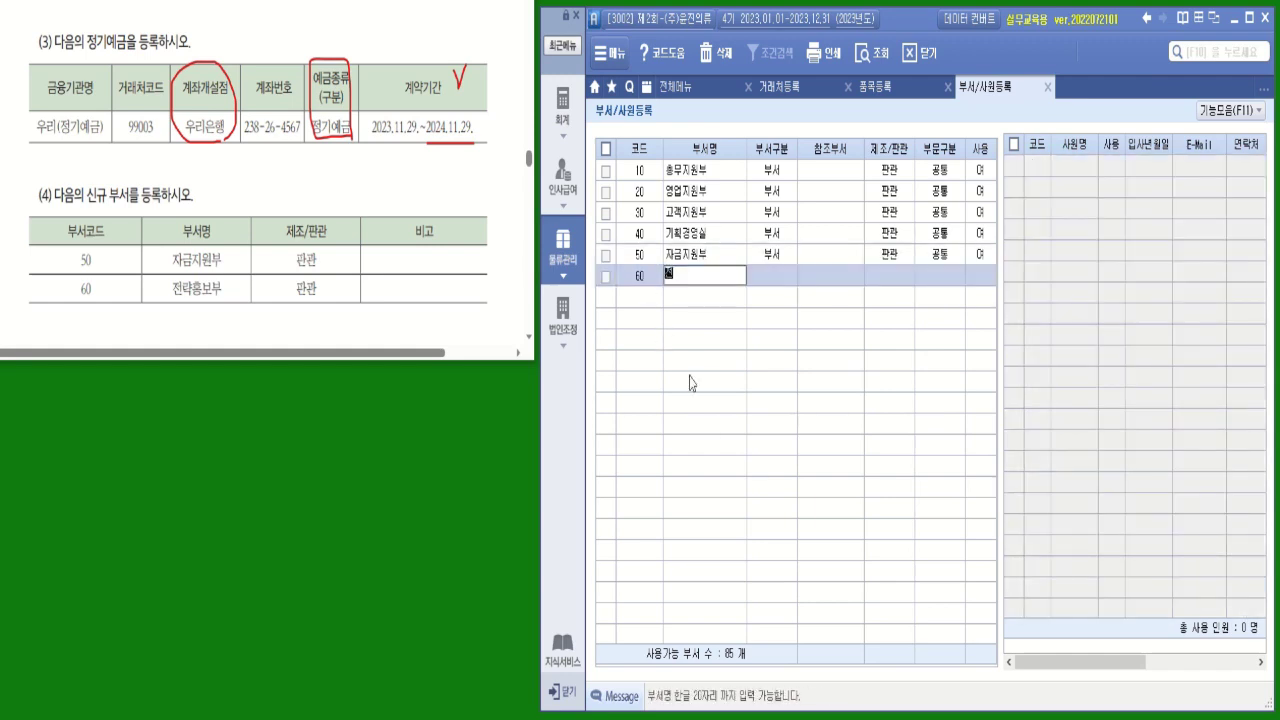
type("ㄹㅑㄱㅎㅗㅇㅂㅗㅂㅜ")
key("Return")
Step: Classify department 60 as 부서, 판관 and 공통, with its use status set to 여
left_click(826, 276)
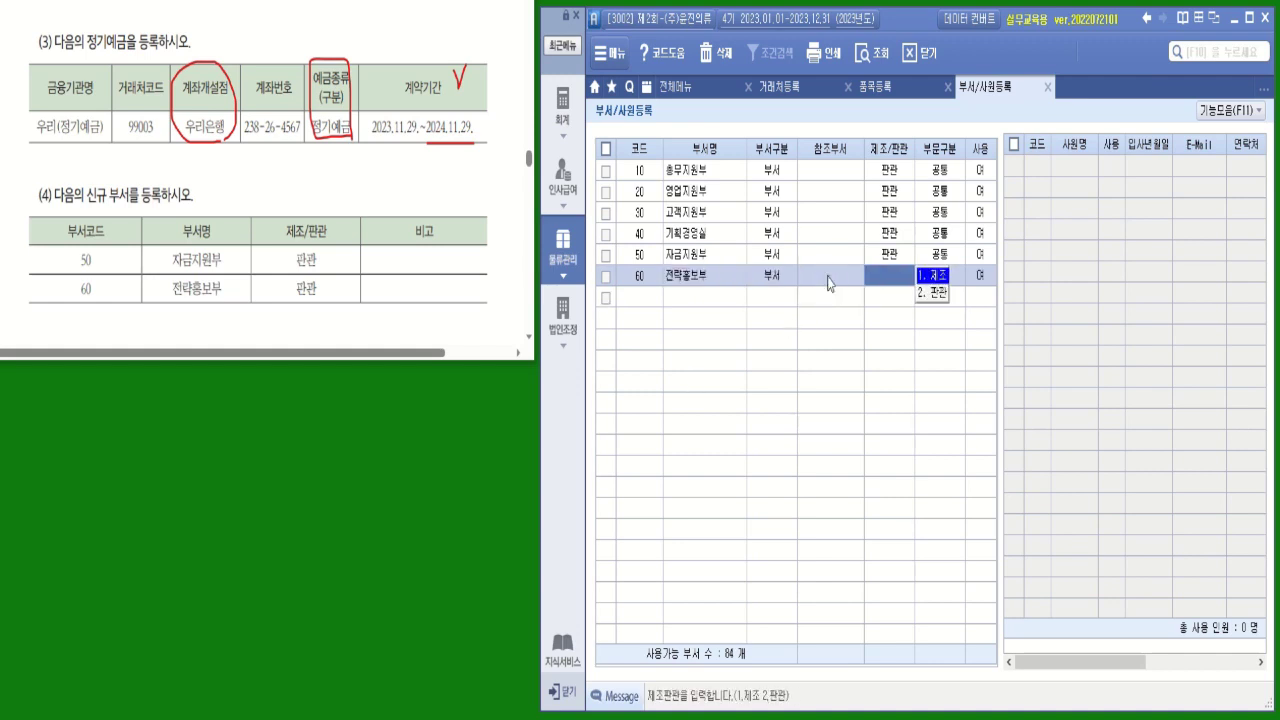
left_click(935, 298)
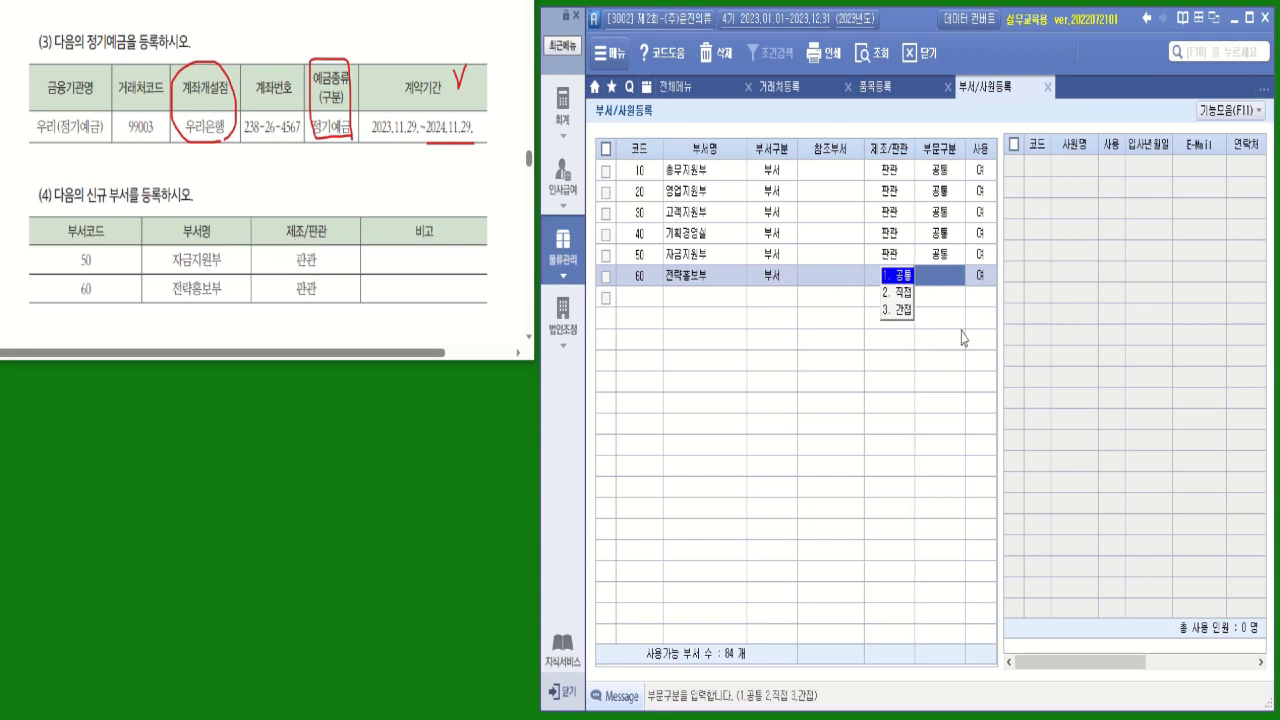
left_click(906, 278)
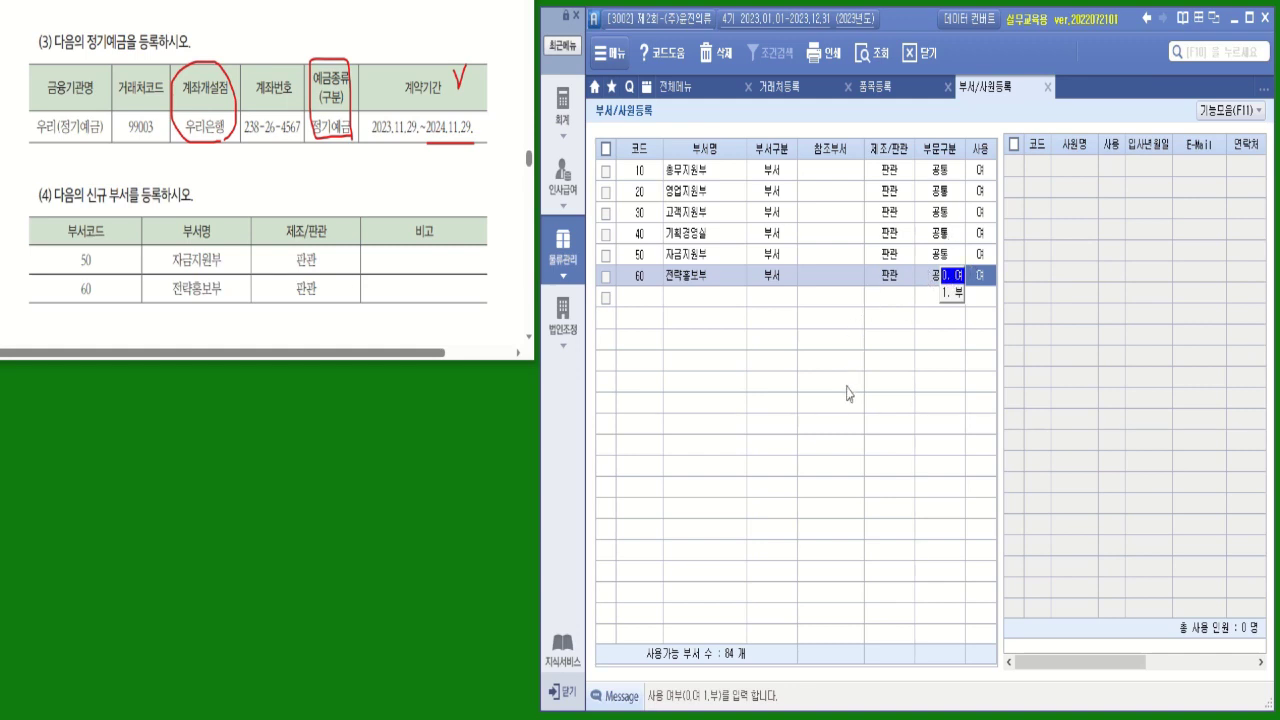
key("Return")
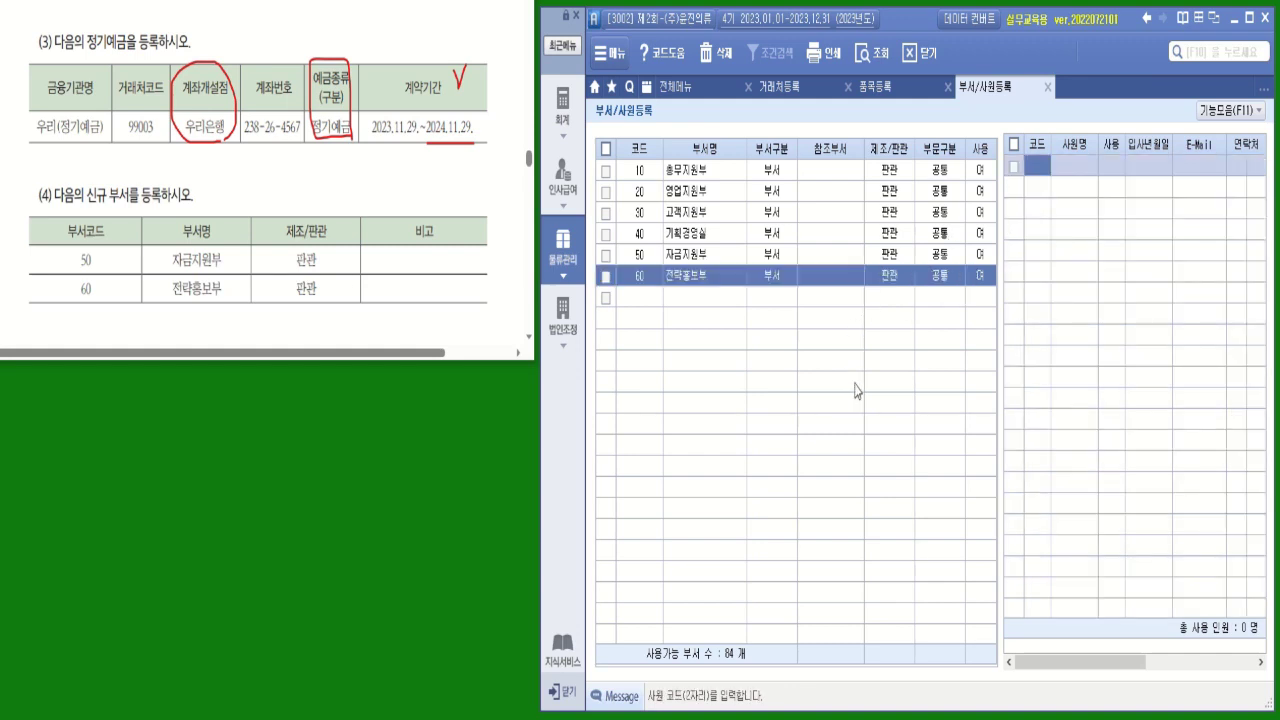
left_click(648, 303)
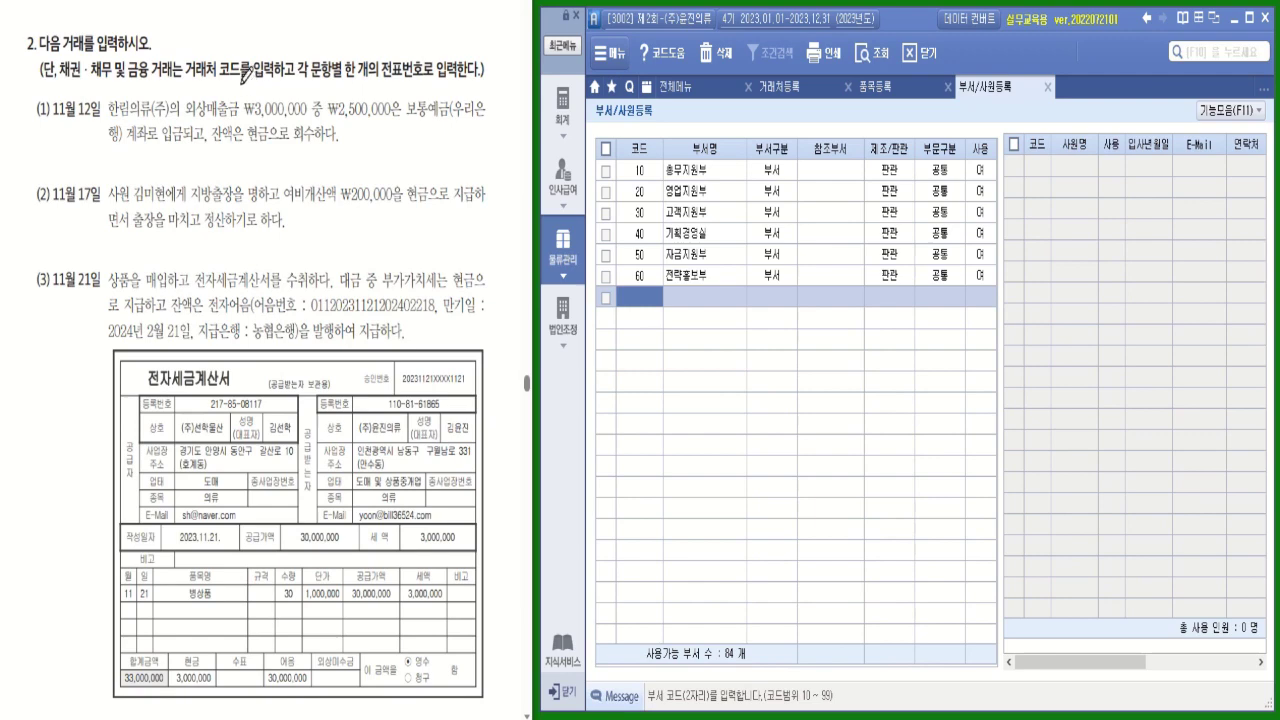
Step: Mark the client-code and single-voucher instructions of question 2 on the exam sheet, plus 입금 and 현금으로 회수 in the November 12 transaction
mouse_move(236, 80)
left_mouse_down()
mouse_move(222, 60)
mouse_move(240, 78)
mouse_move(477, 78)
left_mouse_up()
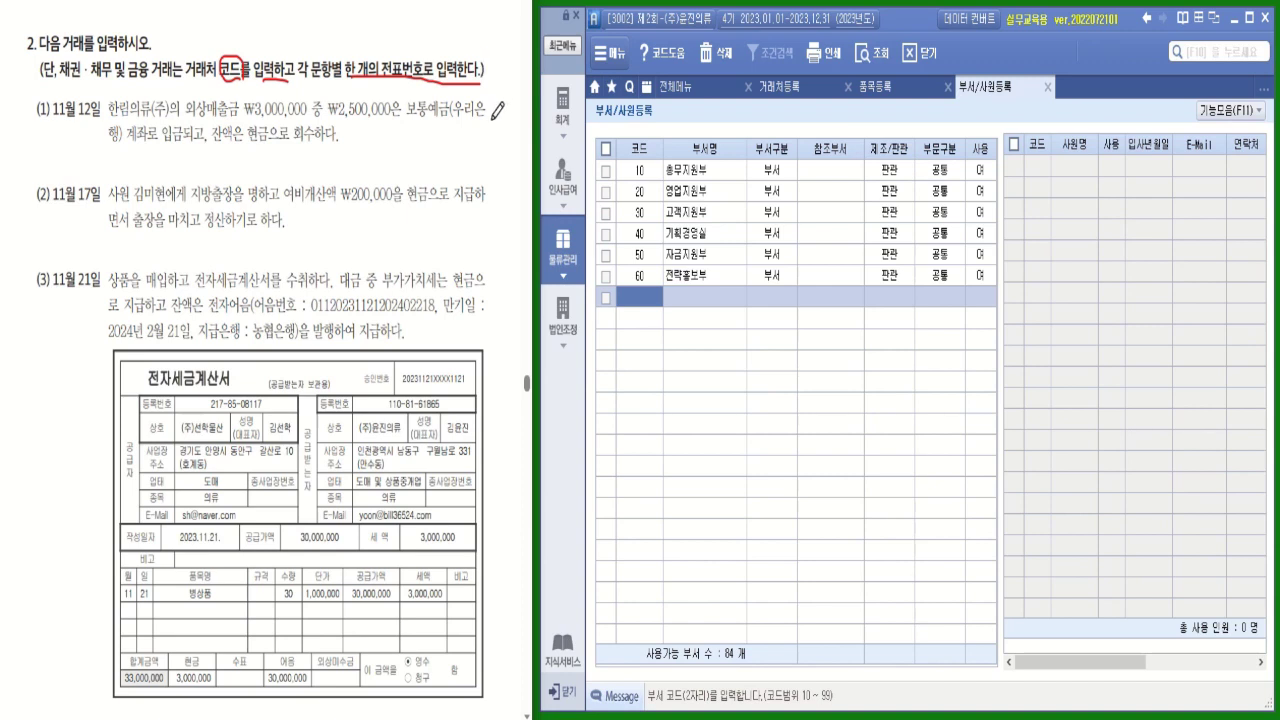
mouse_move(186, 127)
left_mouse_down()
mouse_move(162, 141)
mouse_move(184, 121)
left_mouse_up()
left_click_drag(252, 144, 330, 143)
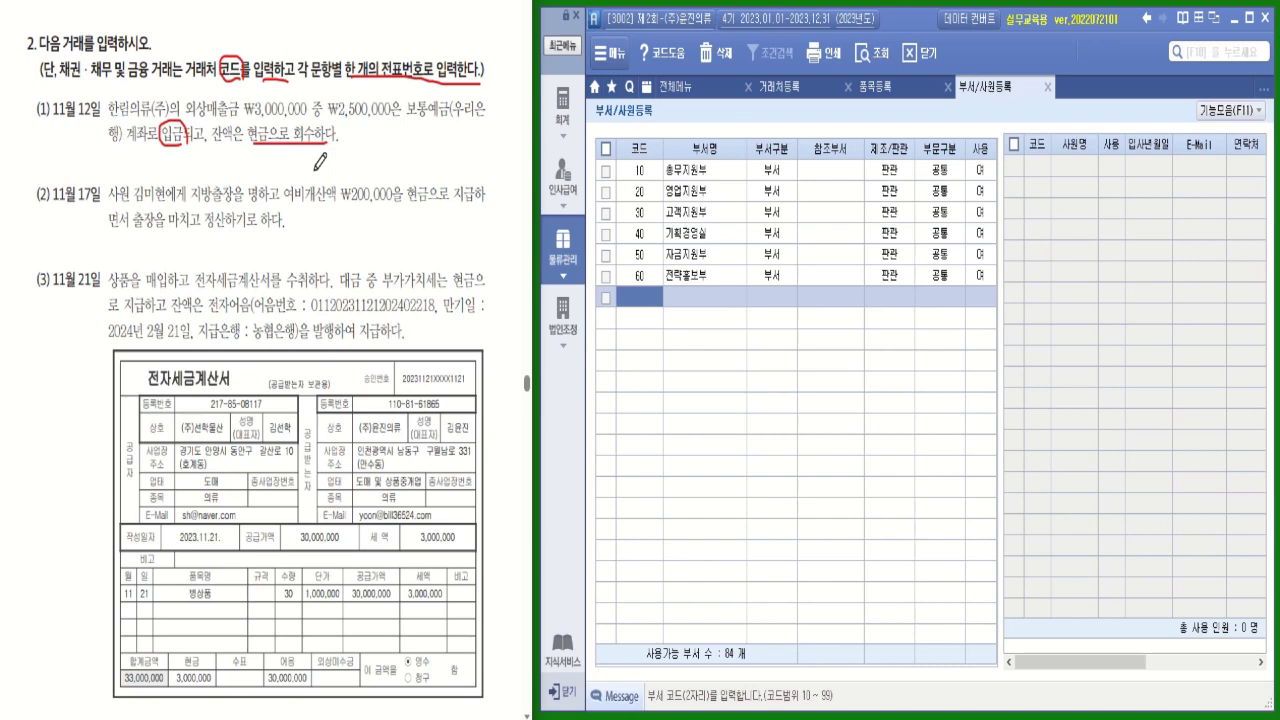
Step: Open 일반전표입력 in the accounting module and set the voucher date to November 12
left_click(566, 114)
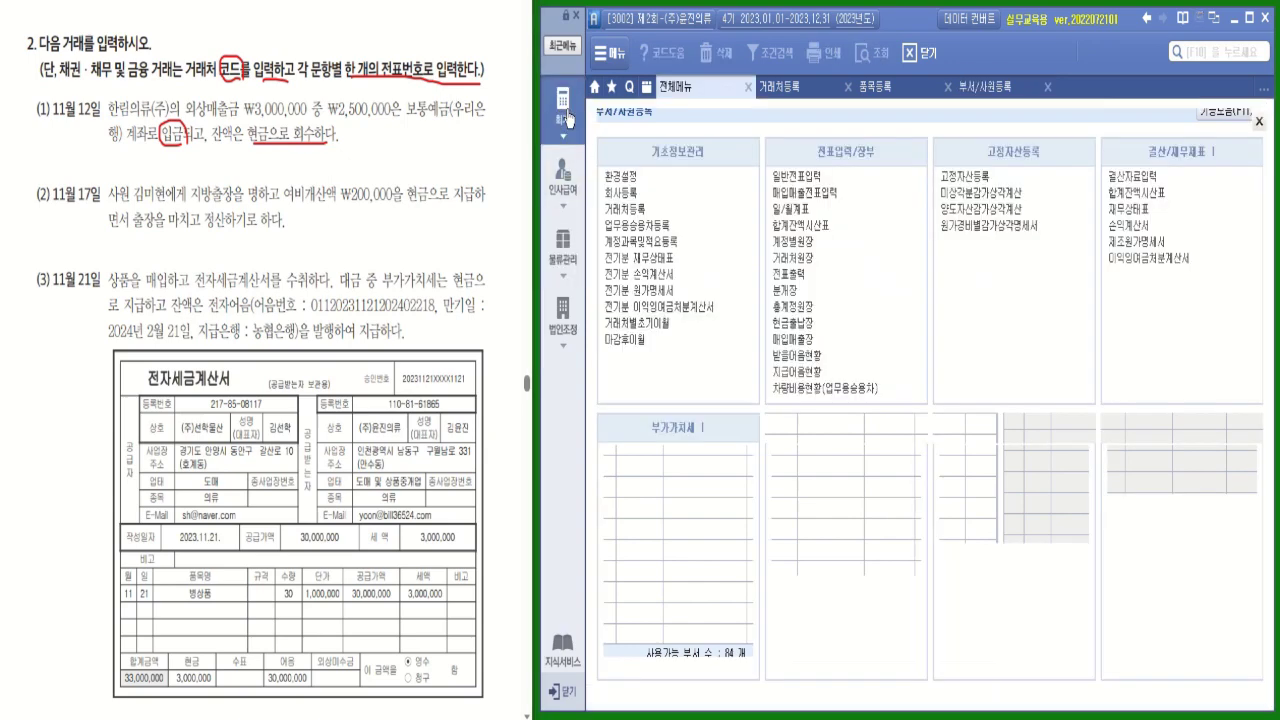
left_click(791, 177)
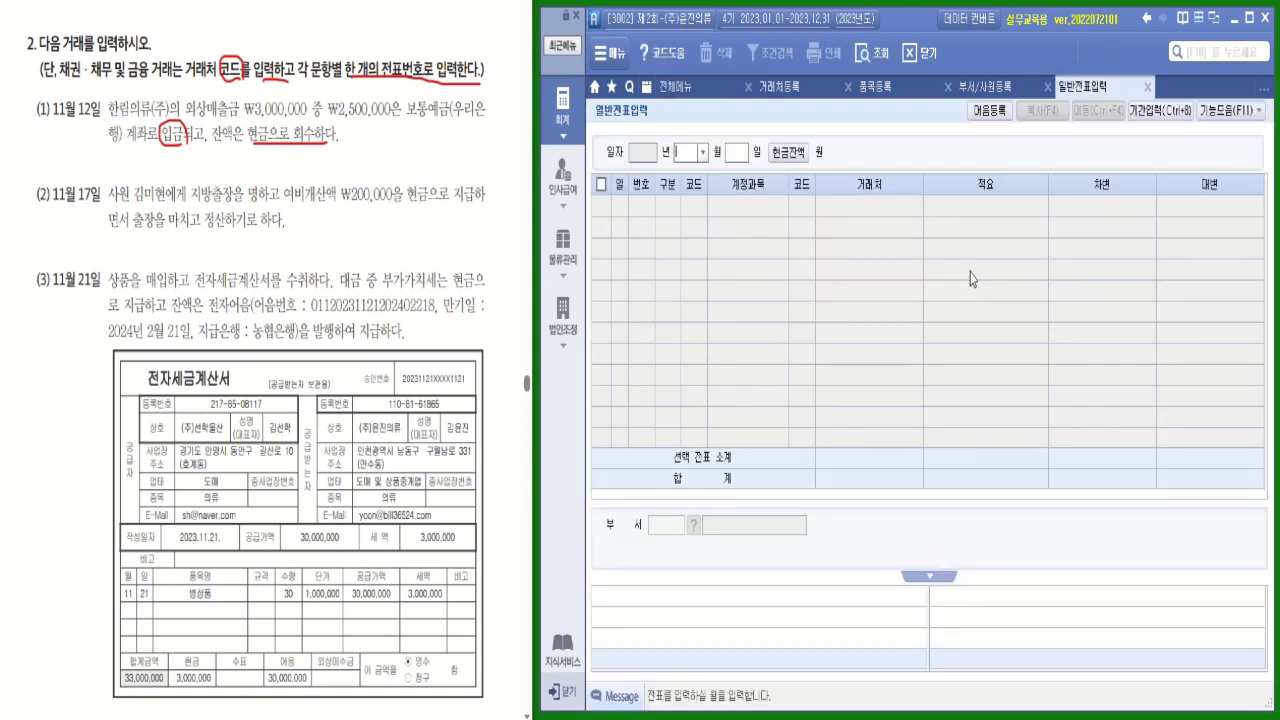
left_click(703, 152)
left_click(689, 314)
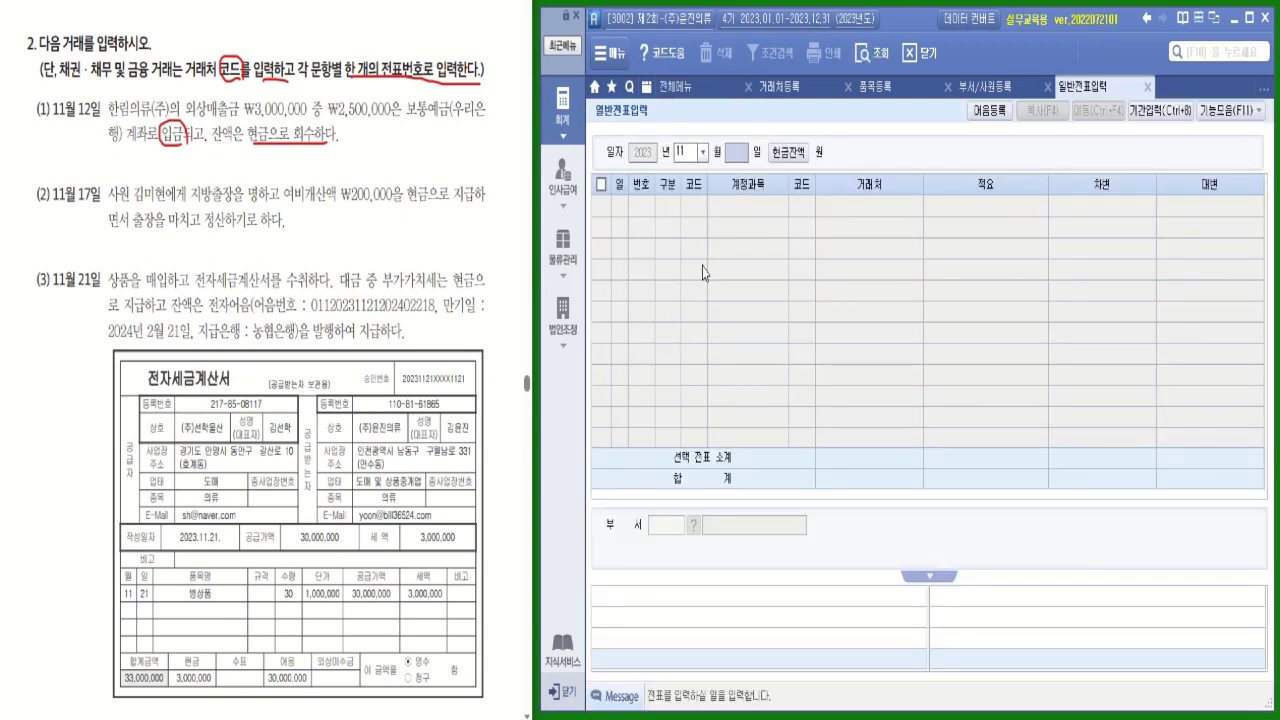
type("12")
key("Return")
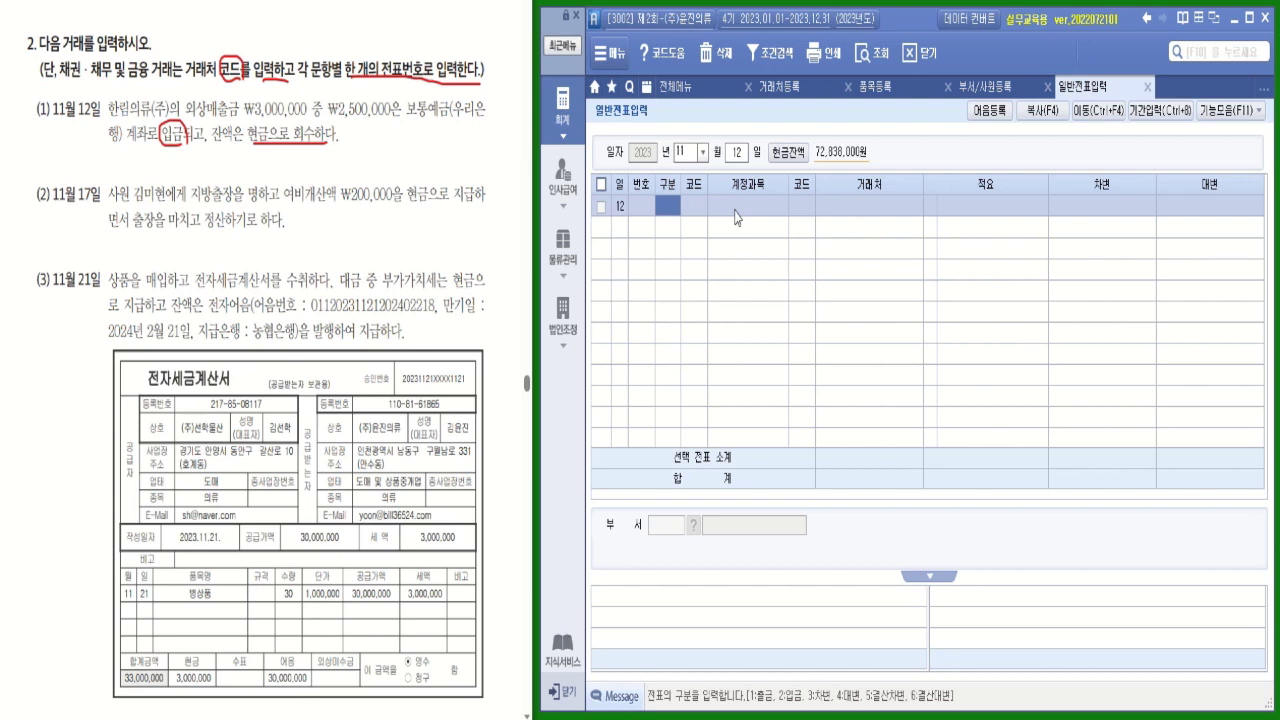
Step: Start a debit (차변) line on the November 12 voucher with the account 보통예금
type("3")
key("Return")
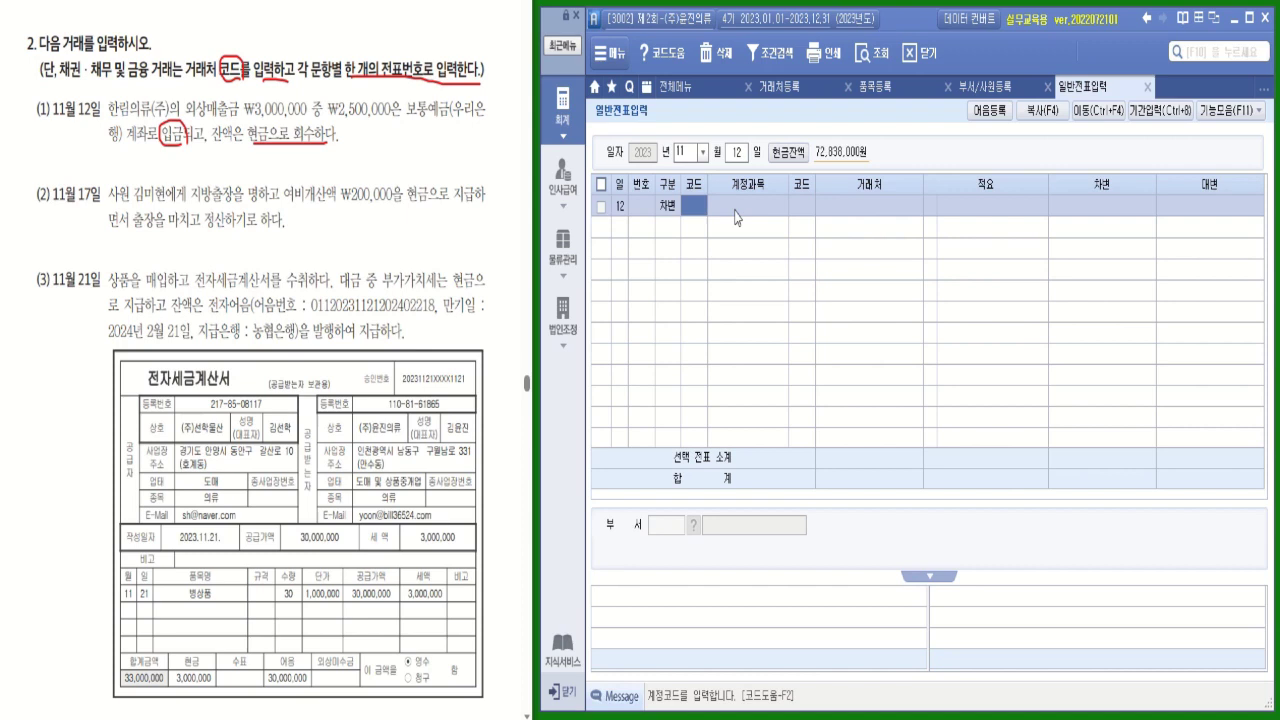
type("보통")
key("Return")
key("Return")
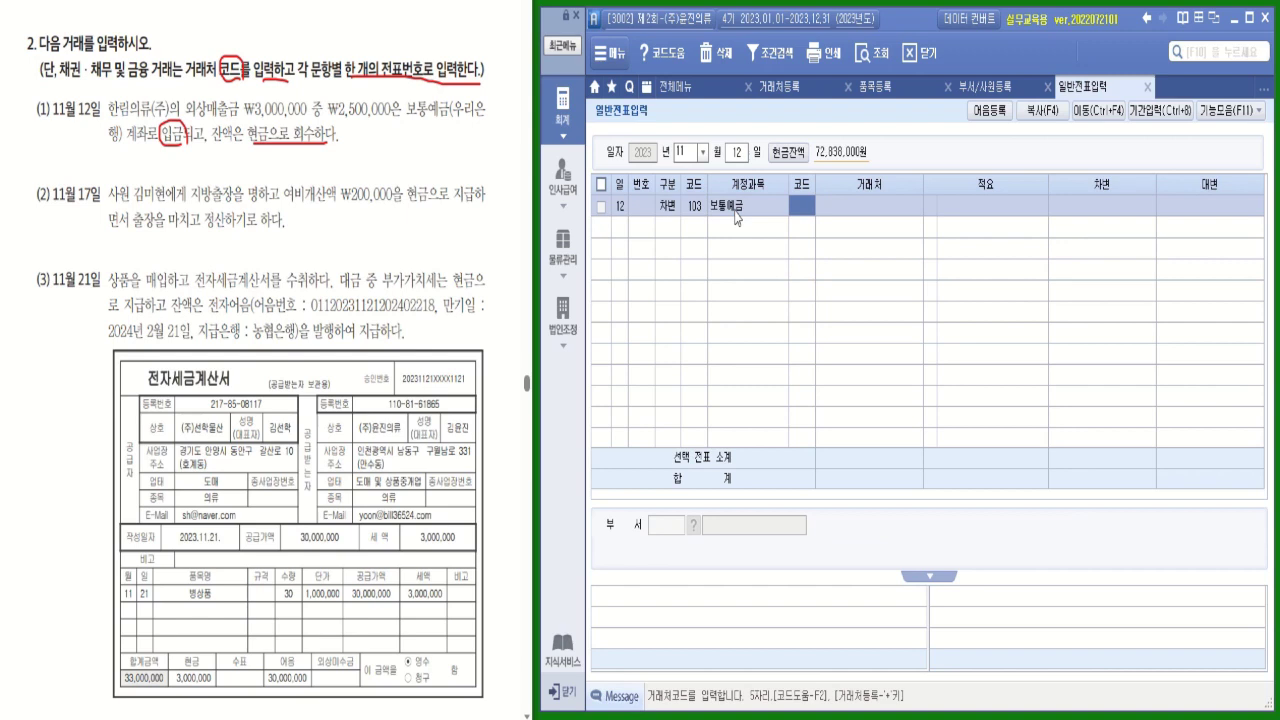
Step: Assign 우리은행(보통) as the 보통예금 line's client and enter 2,500,000 as its debit amount
type("우리")
key("Return")
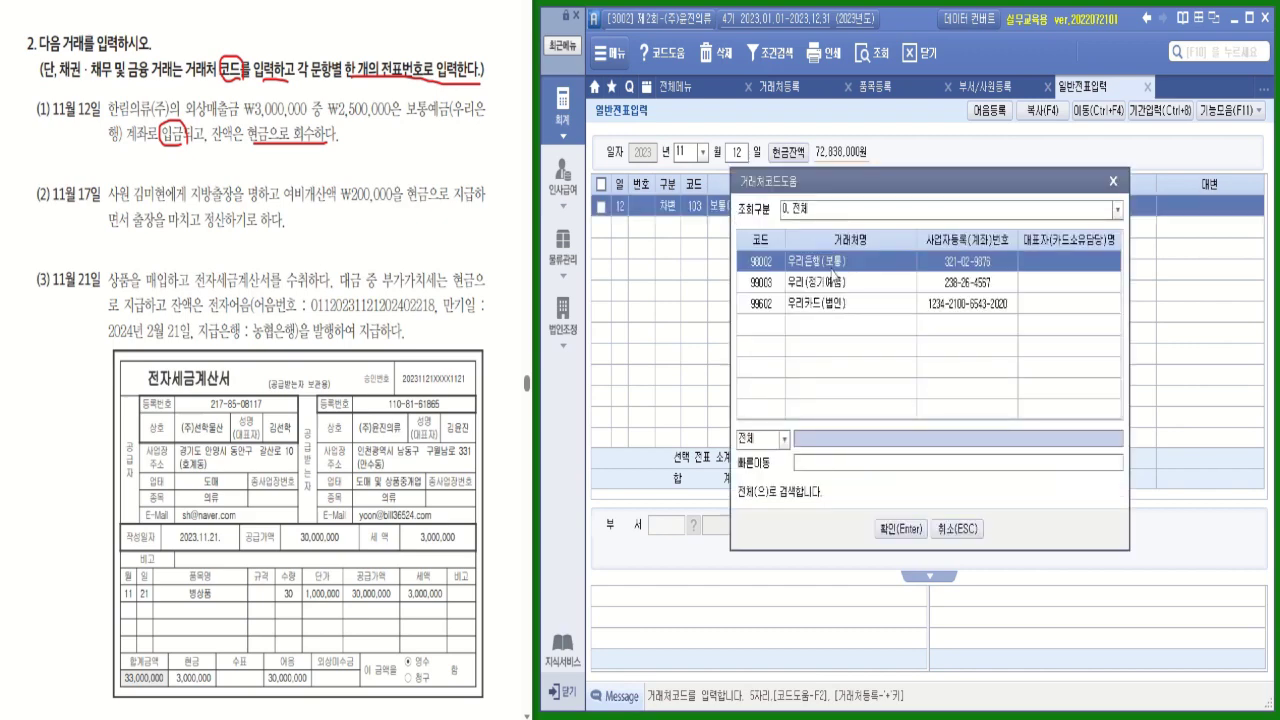
double_click(834, 262)
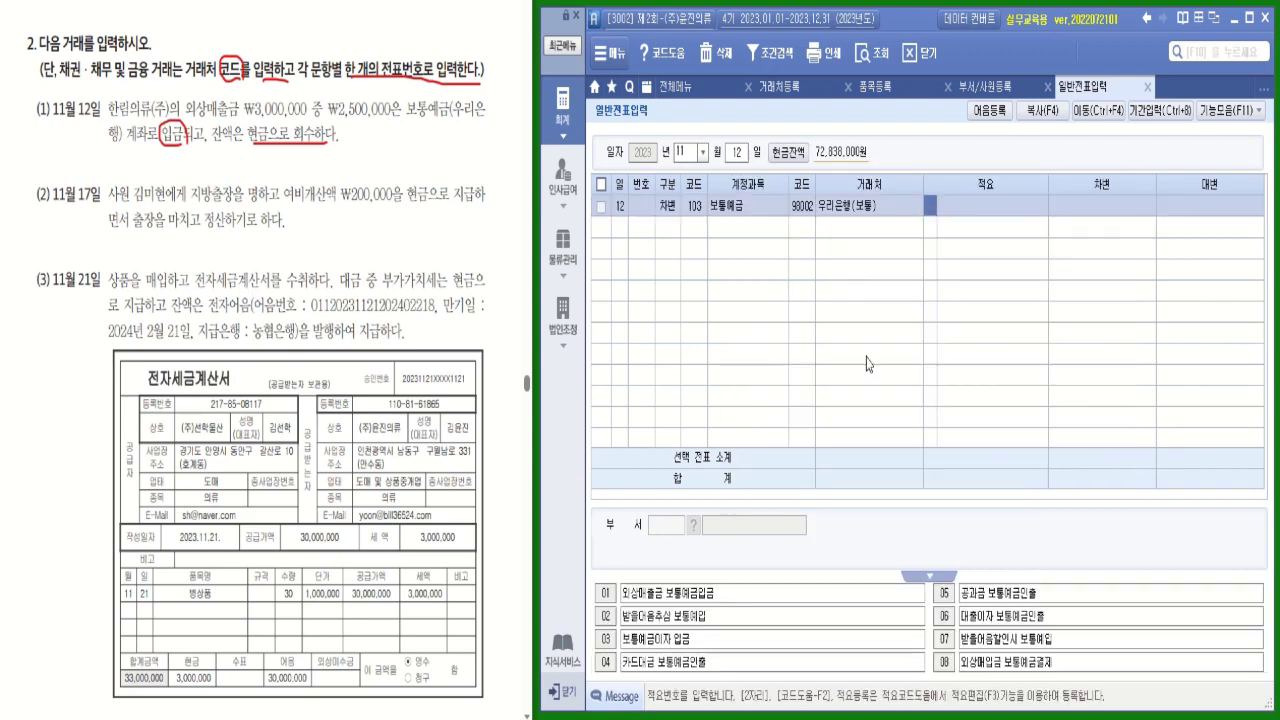
left_click(1112, 211)
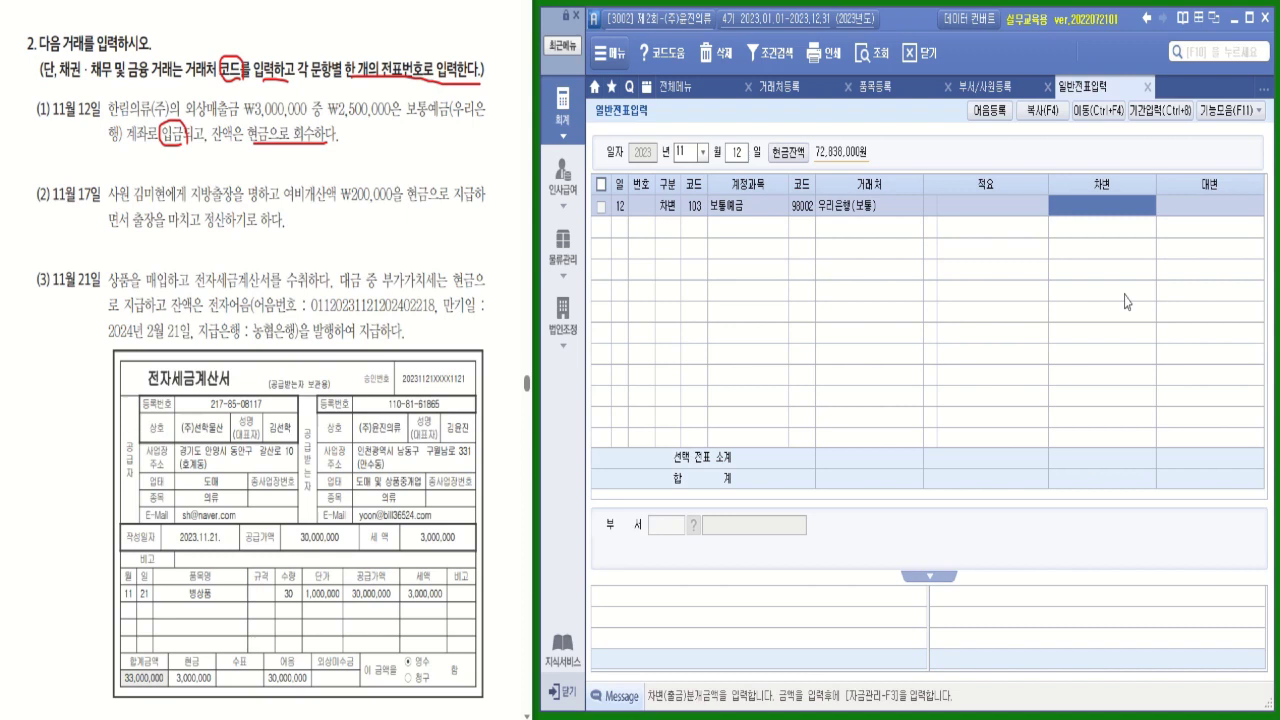
type("2500000")
key("Return")
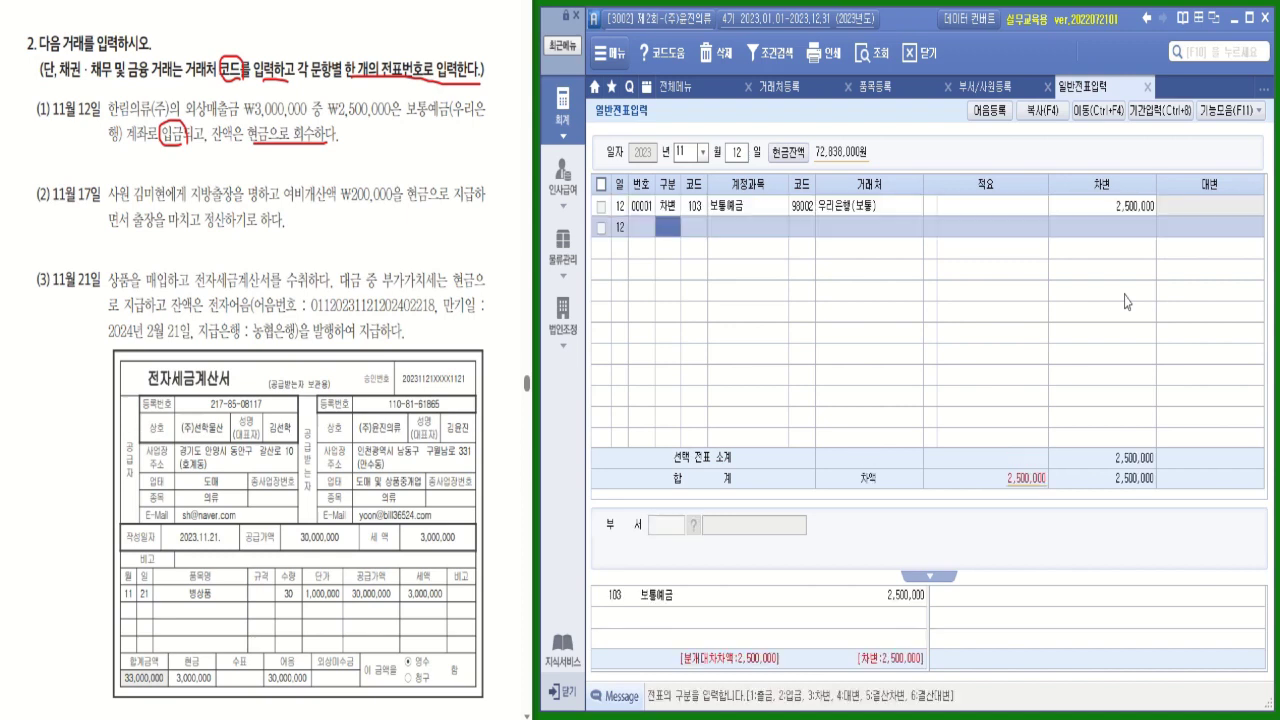
Step: Add a second debit (차변) line with the account 현금 to the November 12 voucher
type("3")
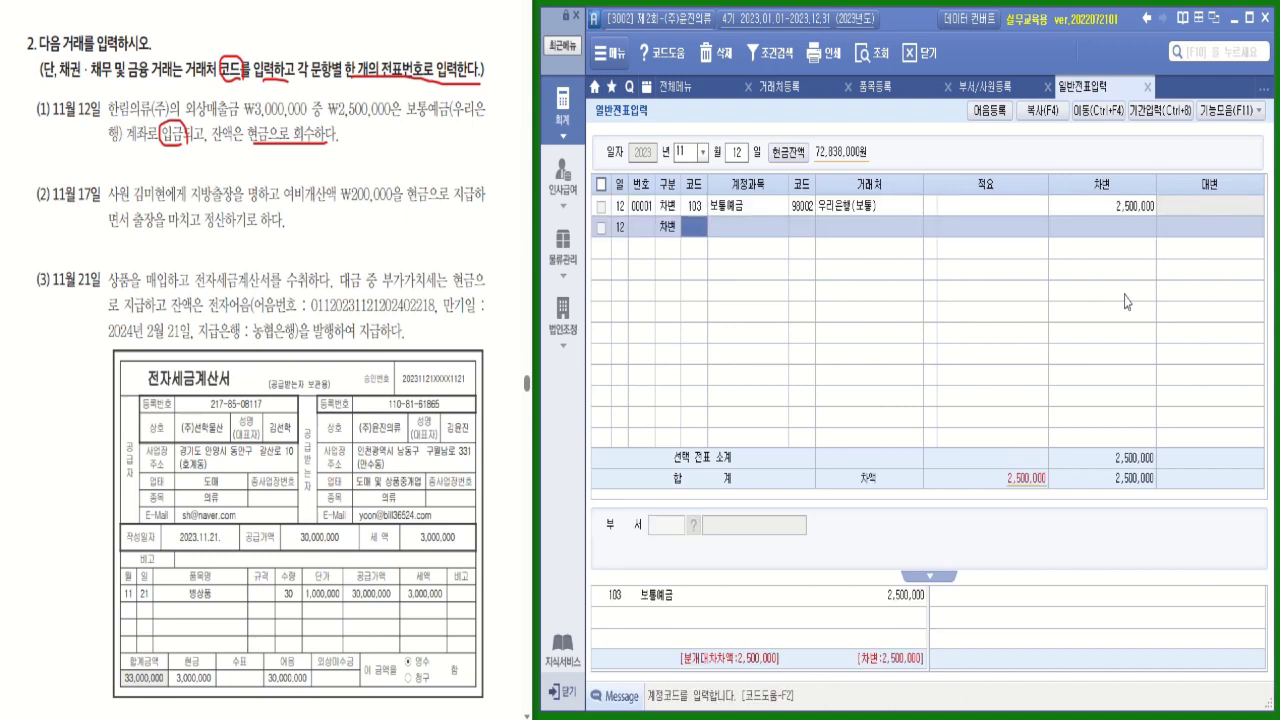
type("현ㄱ")
type("금")
key("Return")
key("Return")
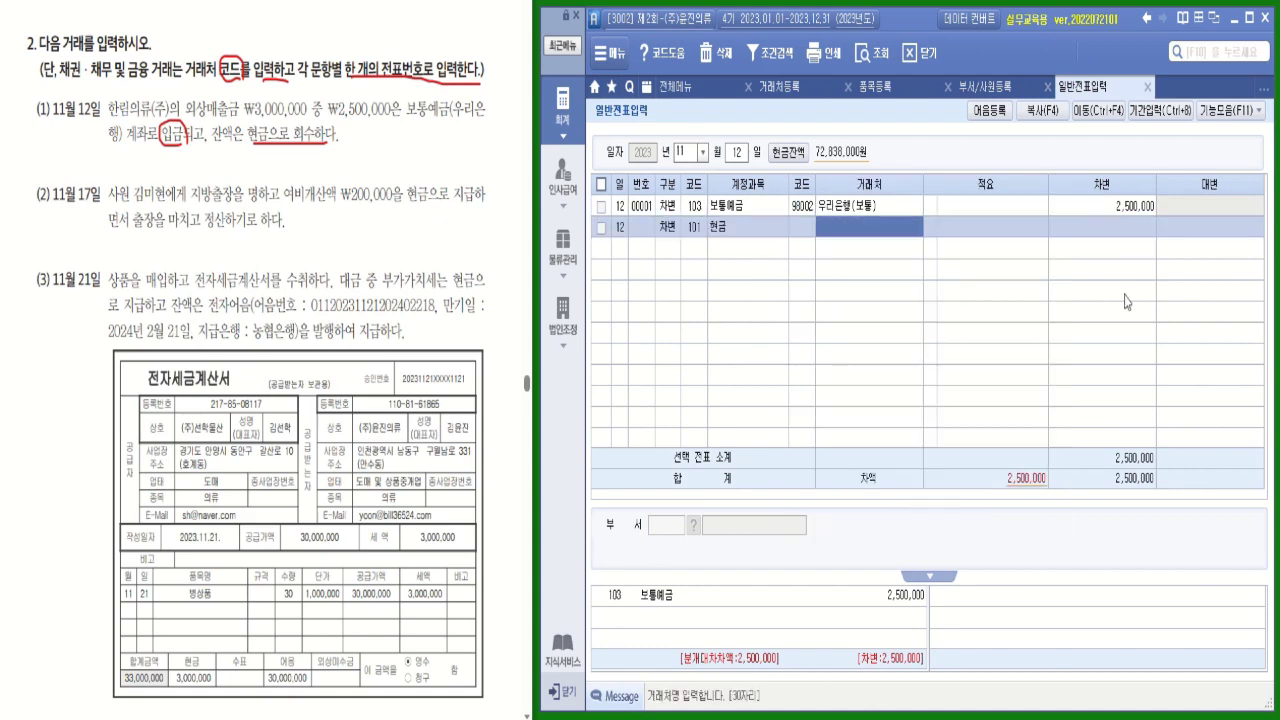
key("Return")
key("Return")
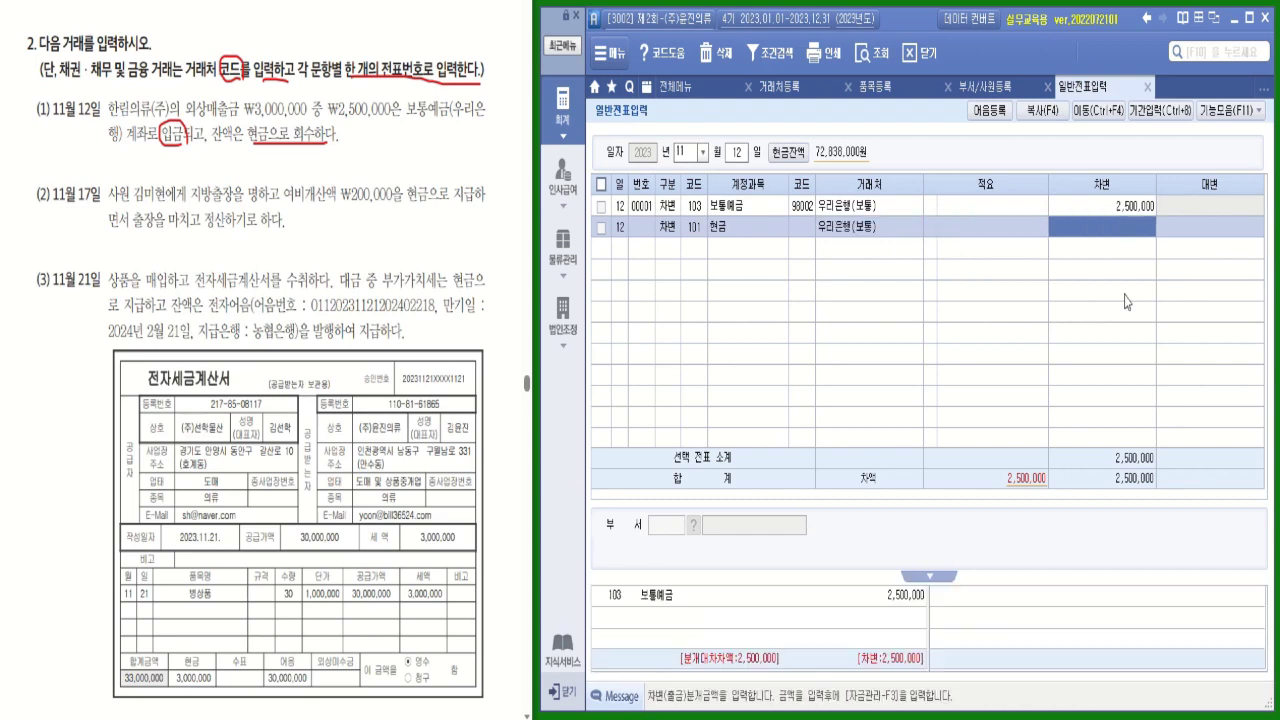
Step: Clear the client name on the 현금 line and enter 500,000 as its debit amount
left_click(880, 232)
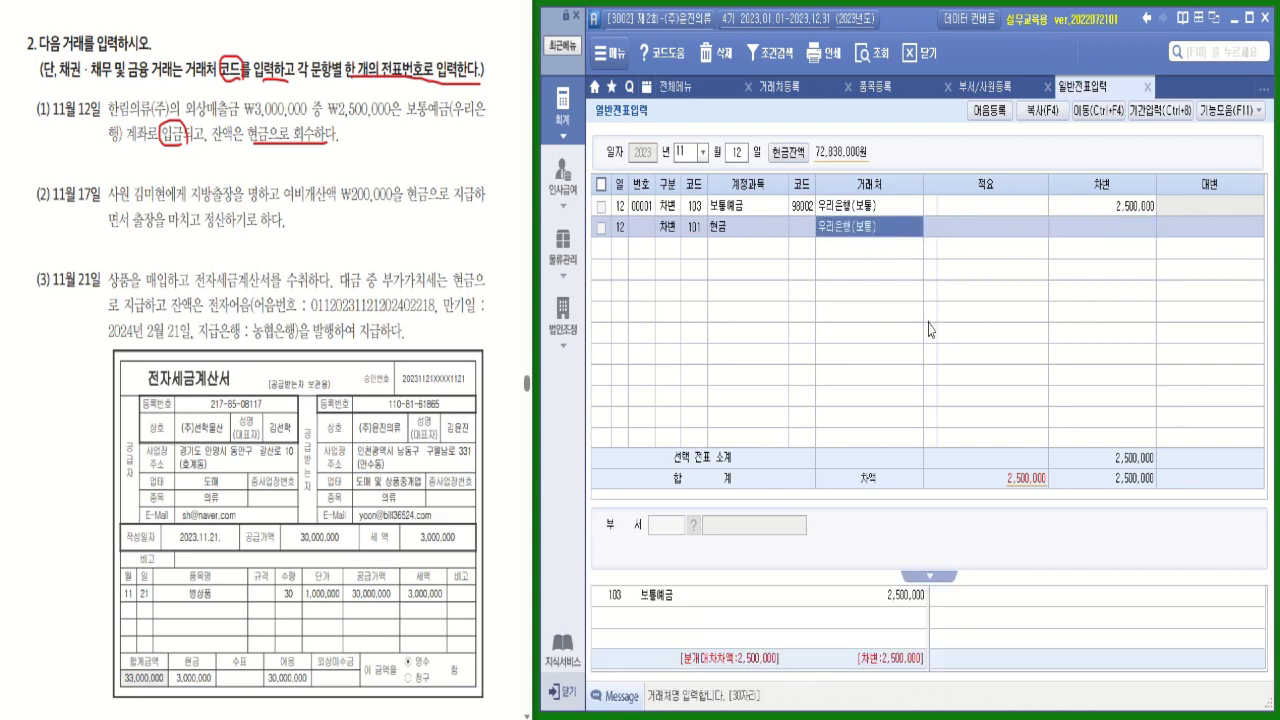
key("BackSpace")
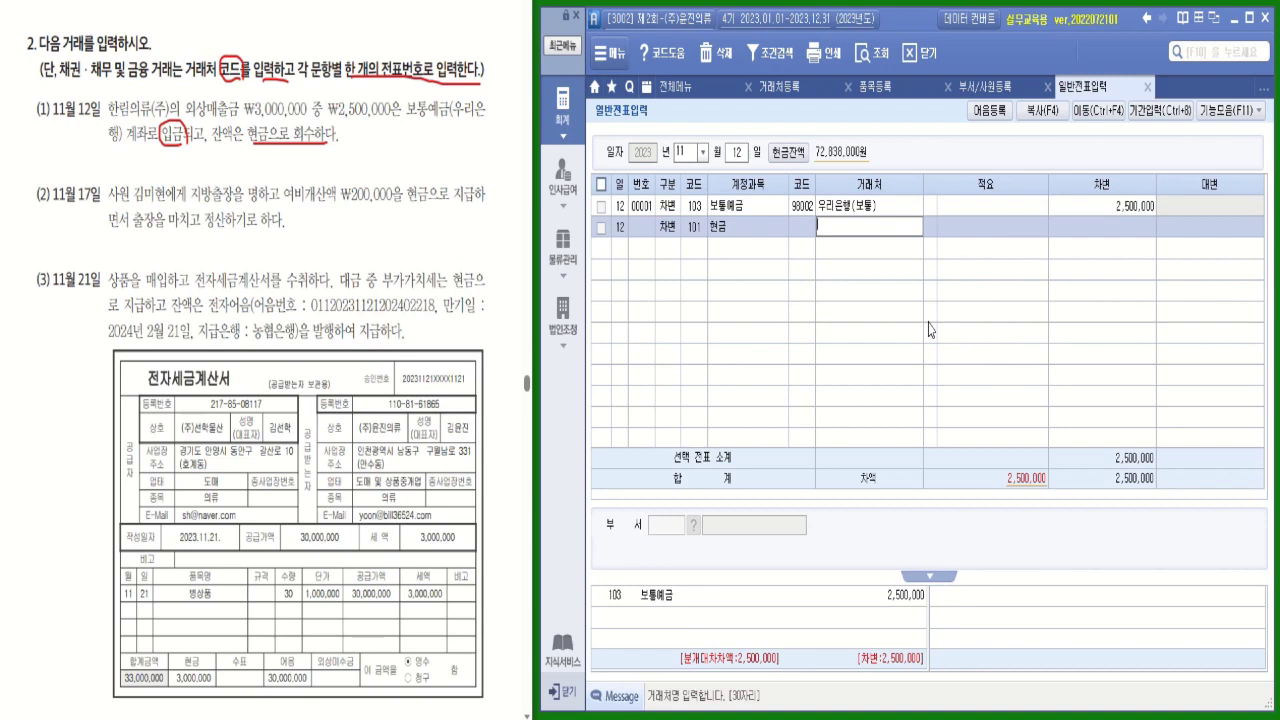
key("Return")
key("Return")
type("500000")
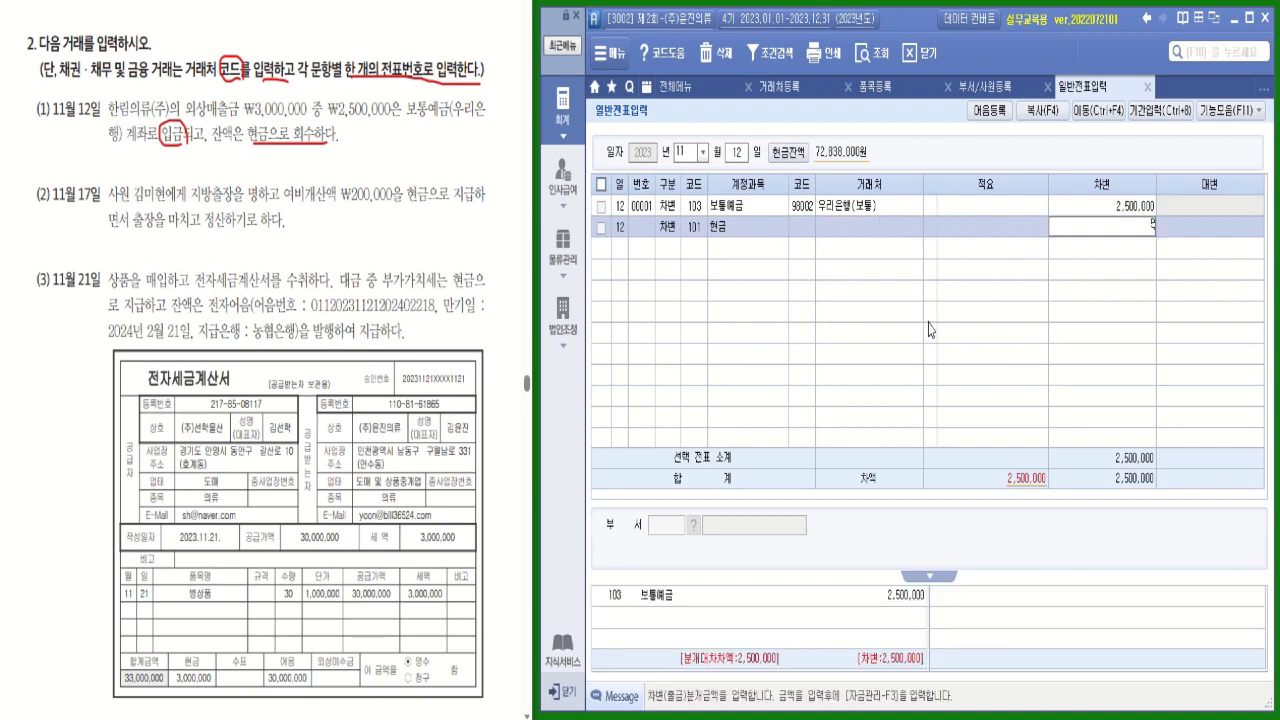
key("Return")
key("Return")
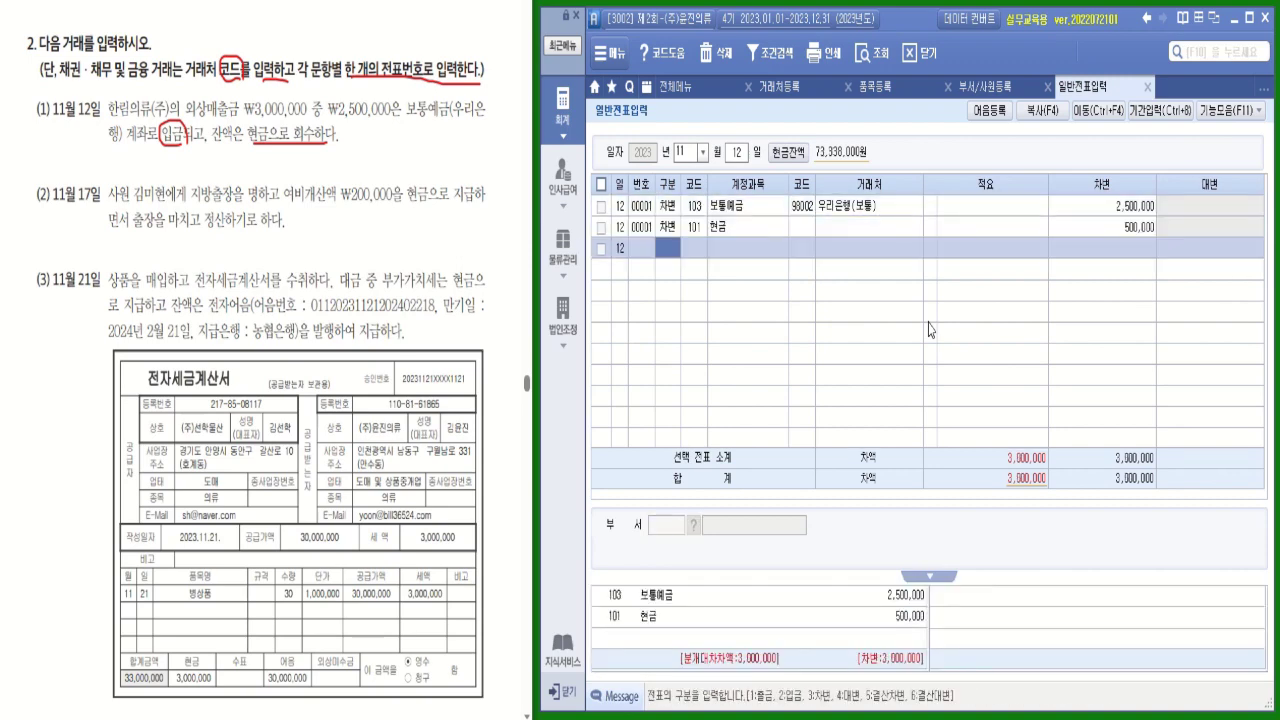
Step: Add a credit (대변) line with the account 외상매출금 to the November 12 voucher
type("4")
type("외")
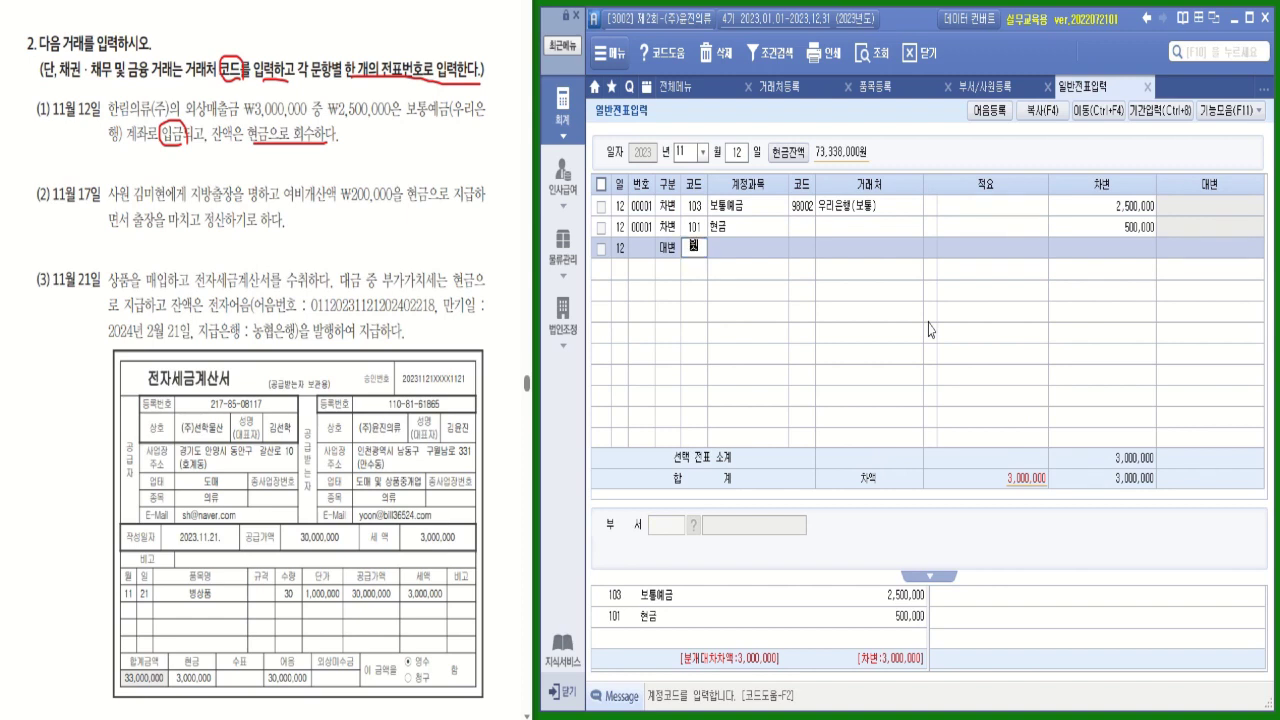
type("상")
key("Return")
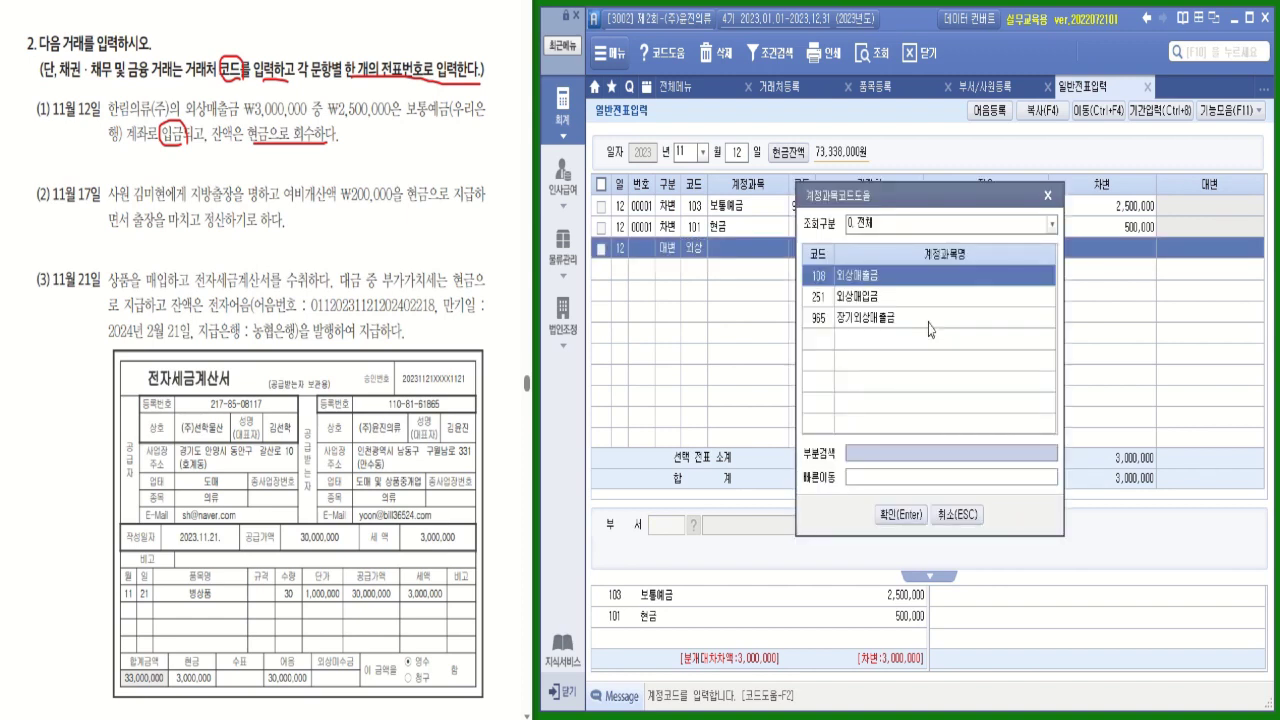
key("Return")
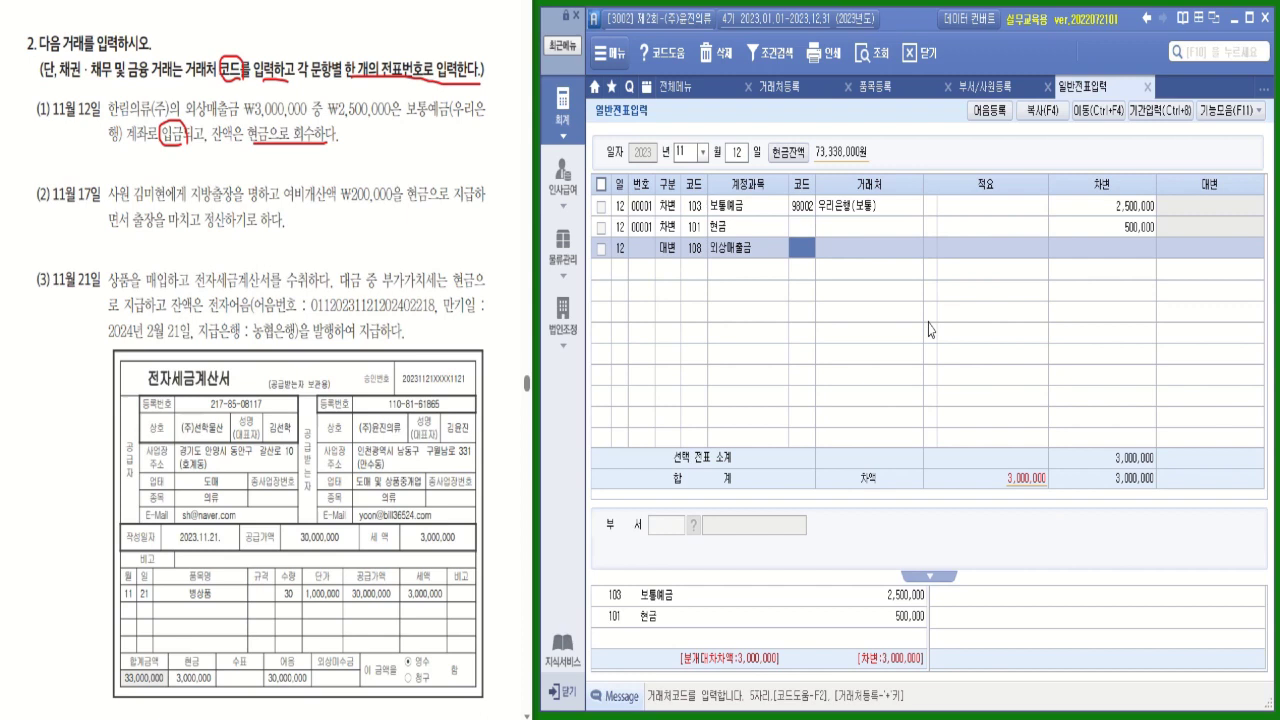
Step: Assign 한림의류(주) as the 외상매출금 line's client and enter 3,000,000 as its credit amount
type("현금")
key("Return")
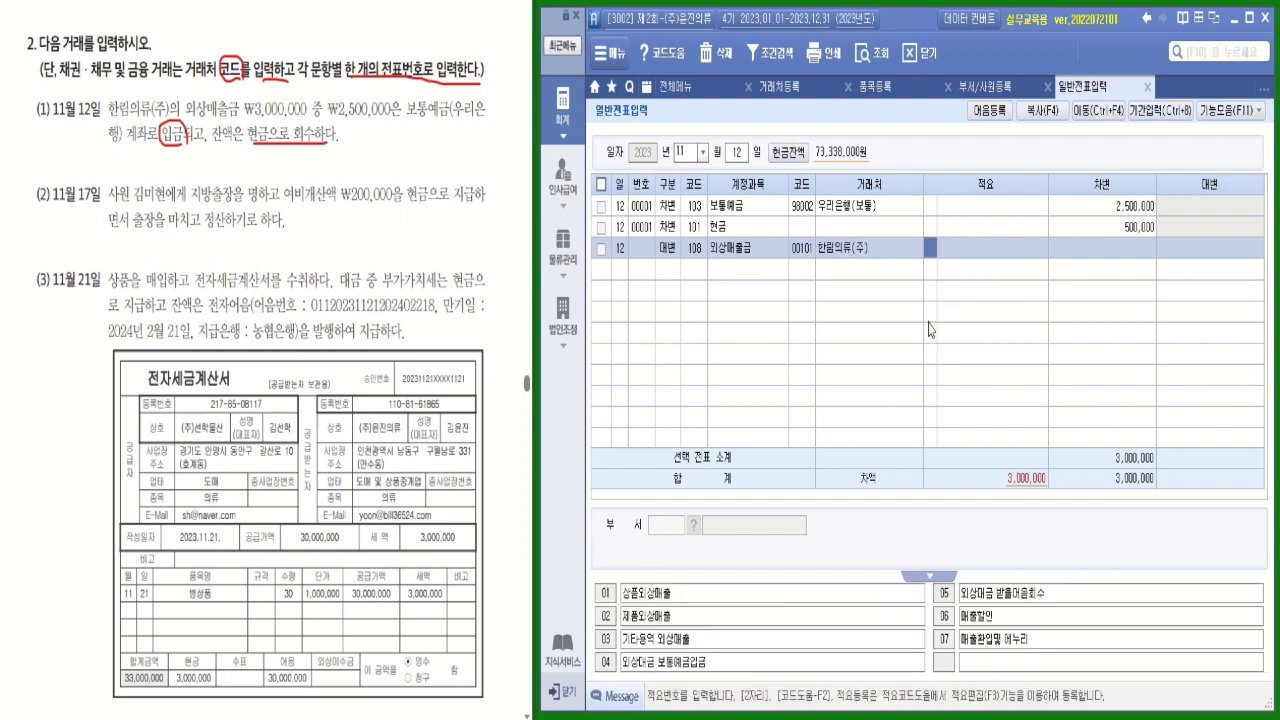
key("Return")
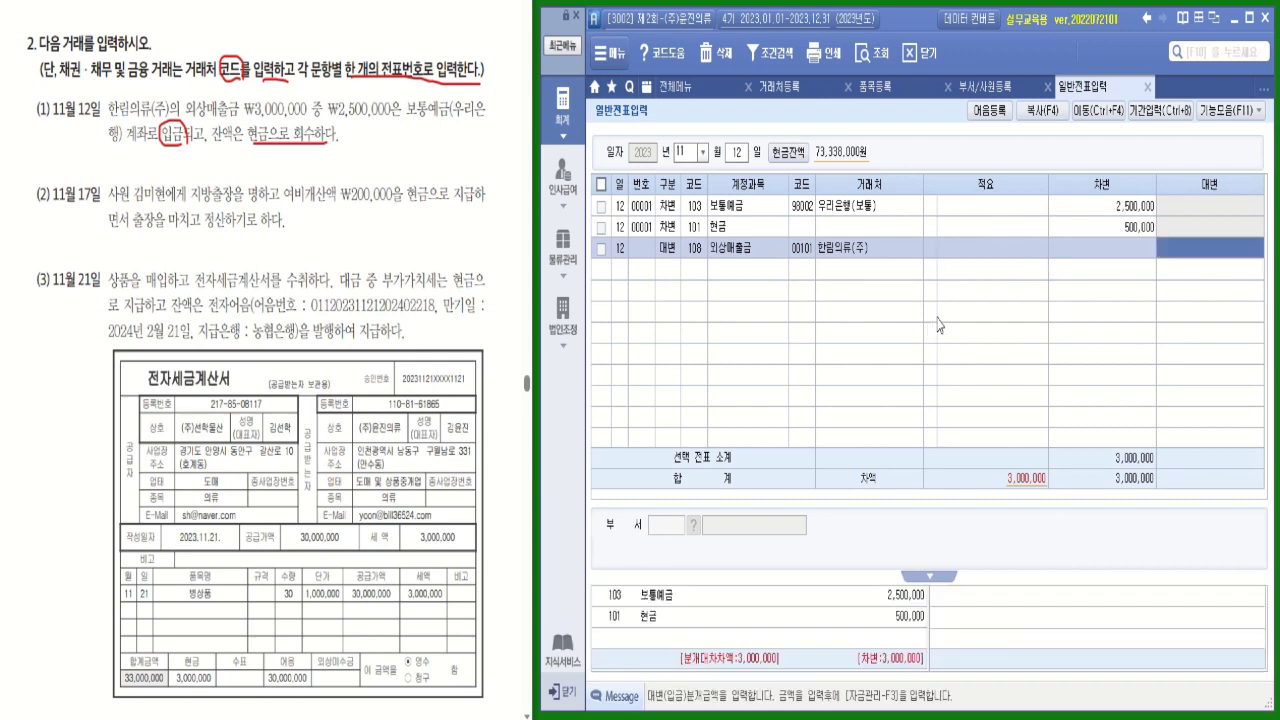
type("3++")
key("Return")
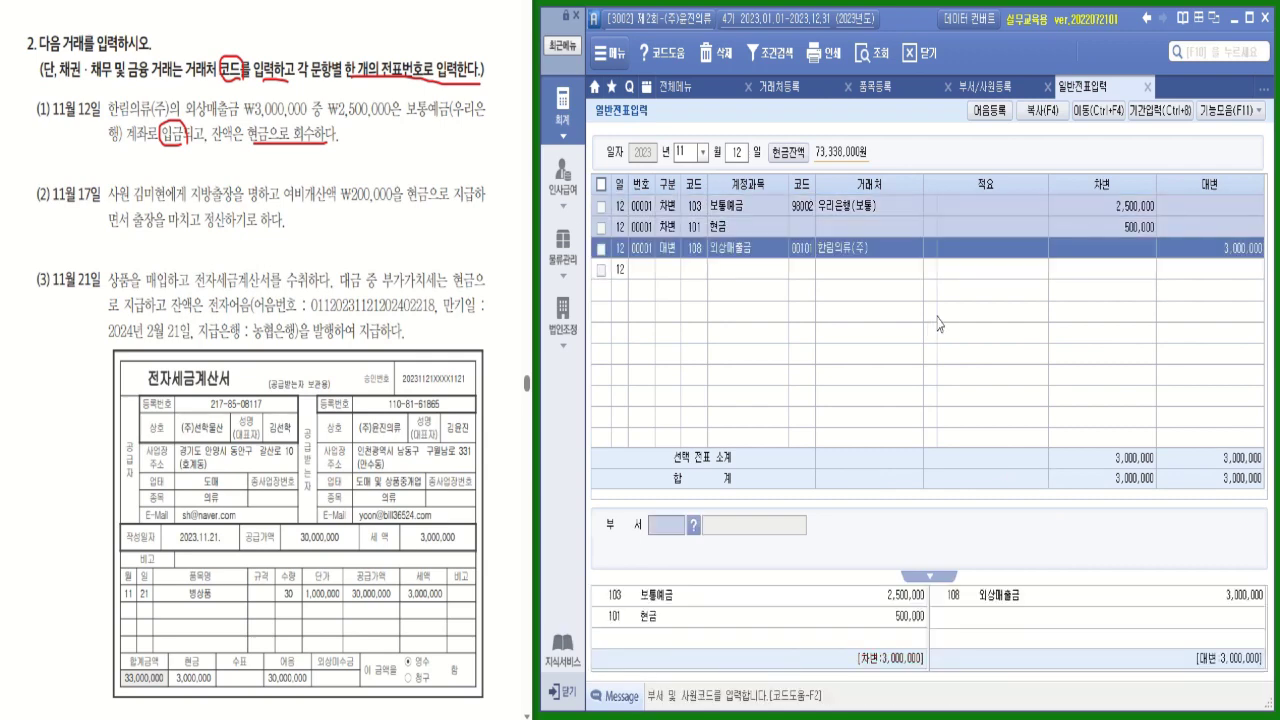
left_click(799, 260)
key("Return")
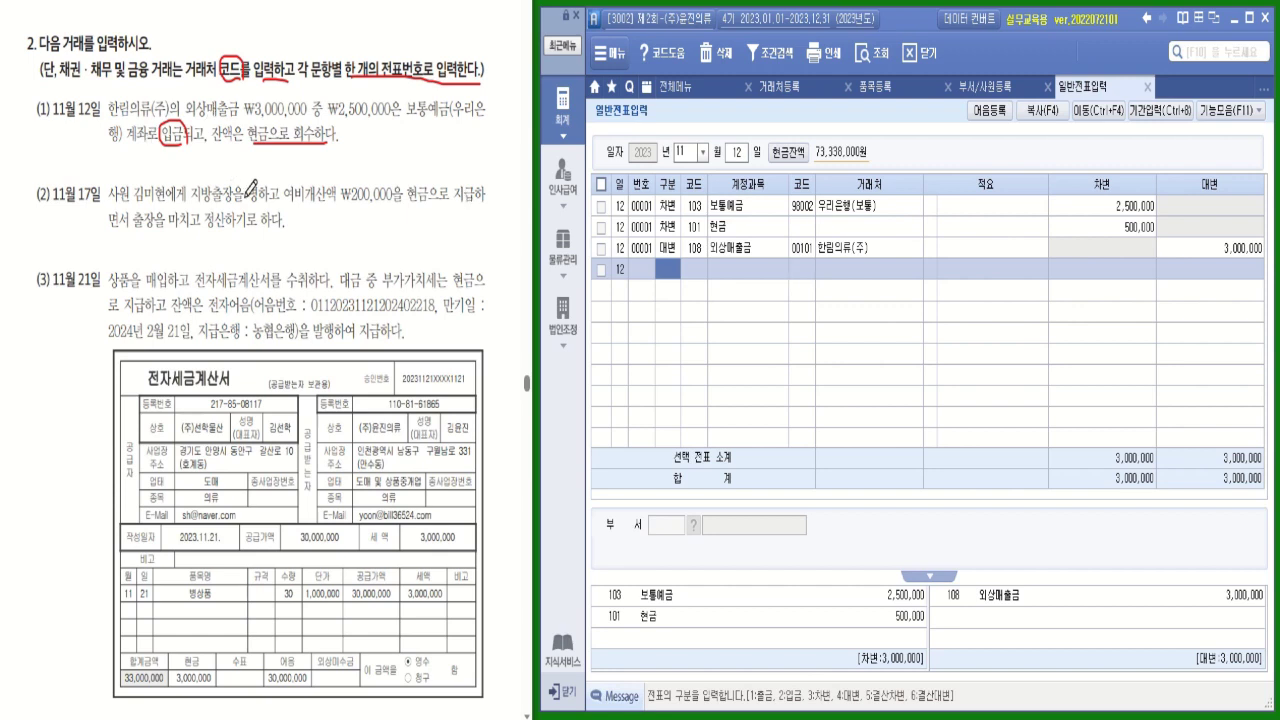
Step: Underline 명하고 and ₩200,000 in the November 17 transaction on the exam sheet and set the voucher date to November 17
left_click_drag(252, 203, 270, 199)
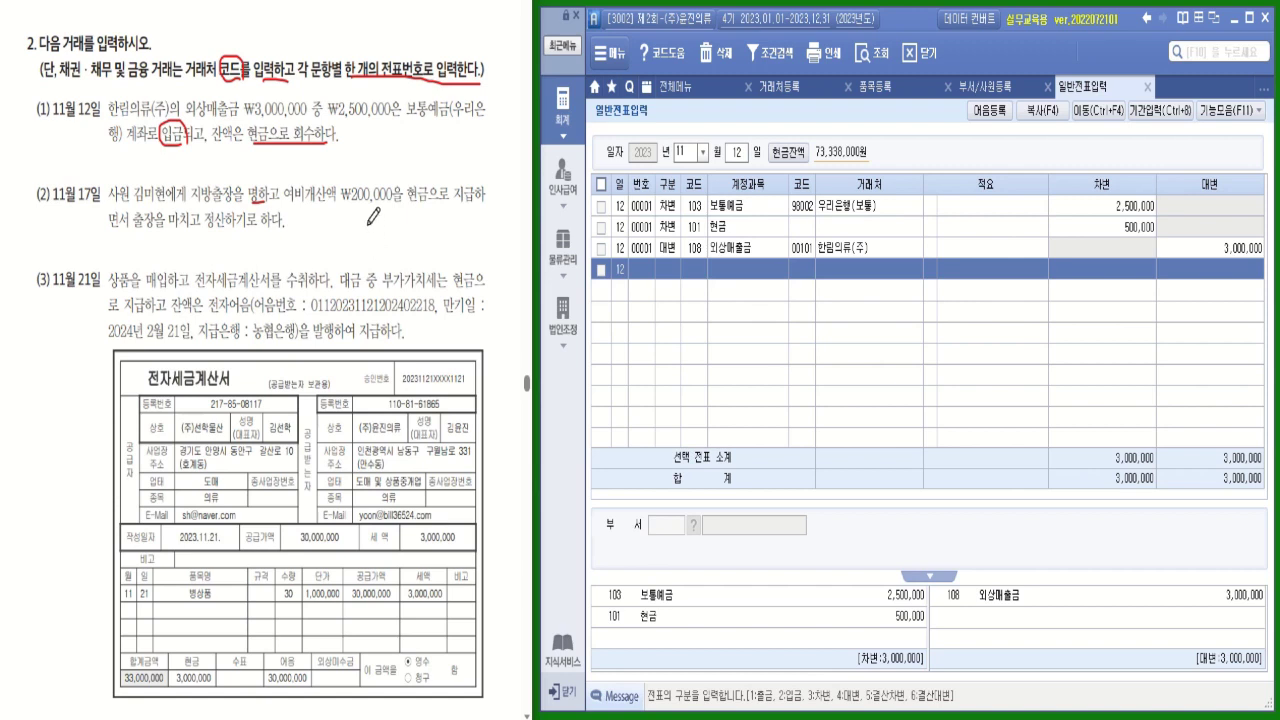
left_click_drag(346, 204, 392, 204)
left_click(736, 153)
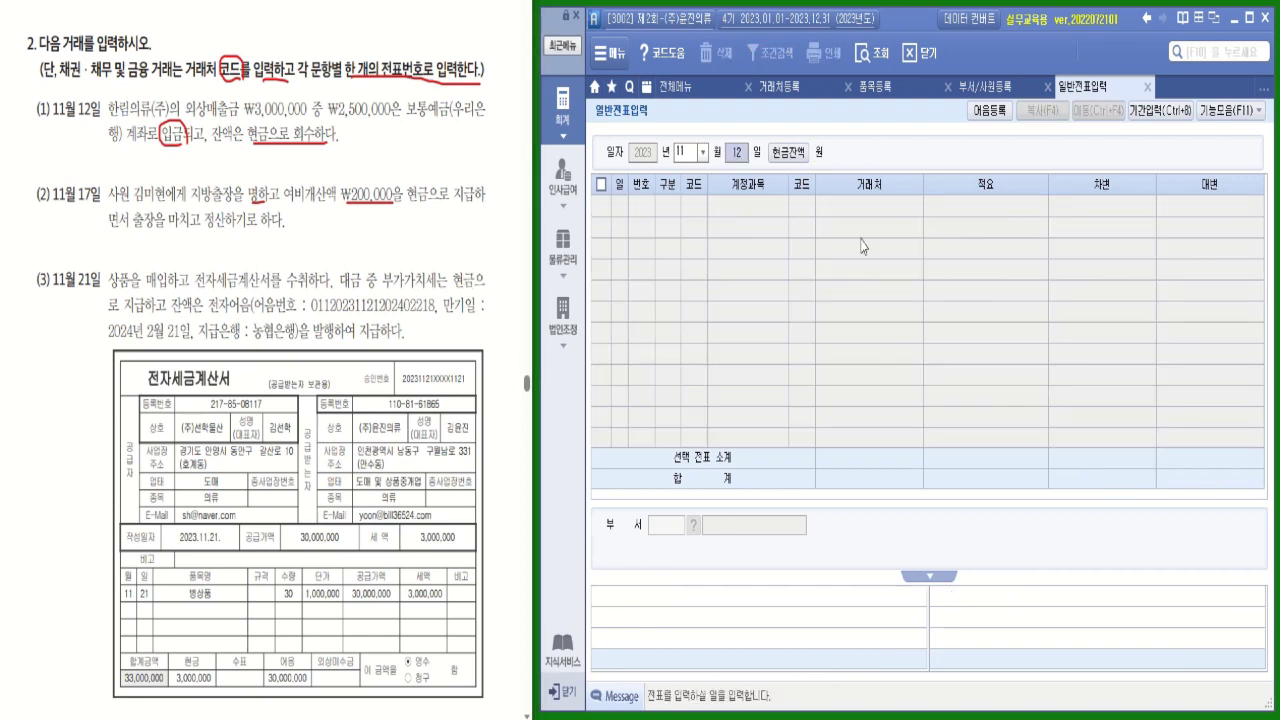
type("17")
key("Return")
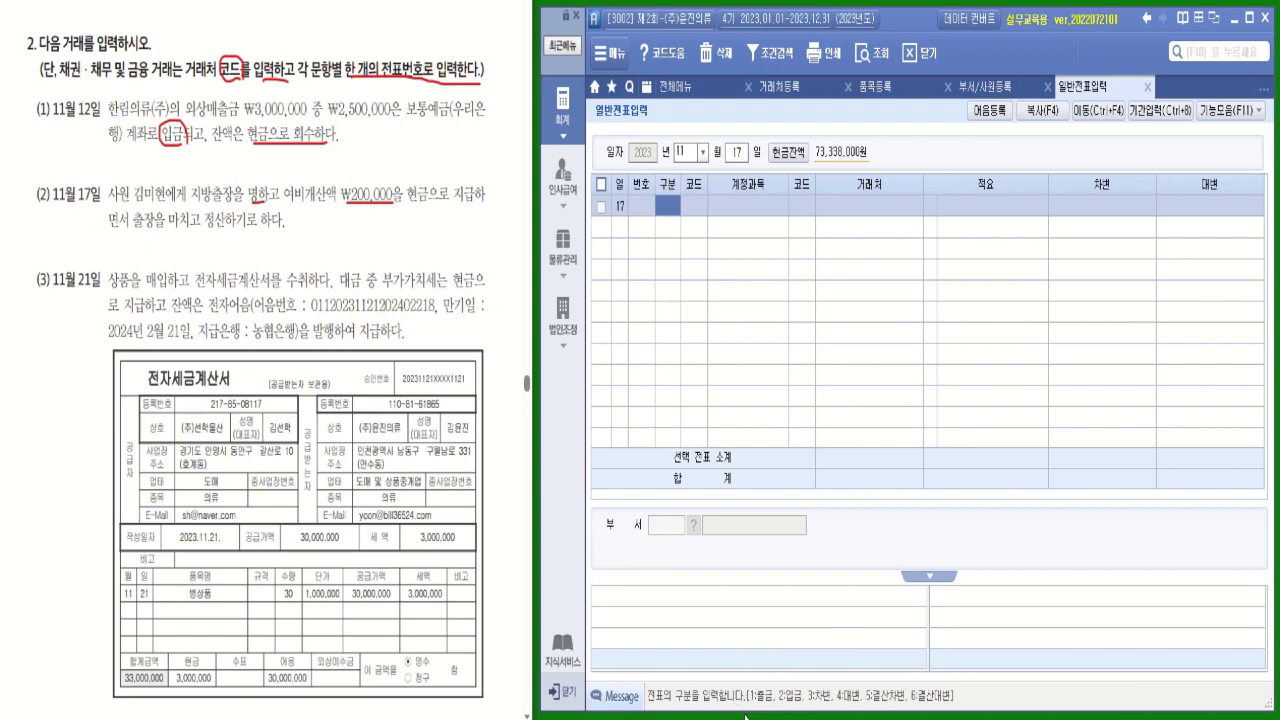
Step: Start a cash payment (출금) line on the November 17 voucher with the account 가지급금
type("1")
key("Return")
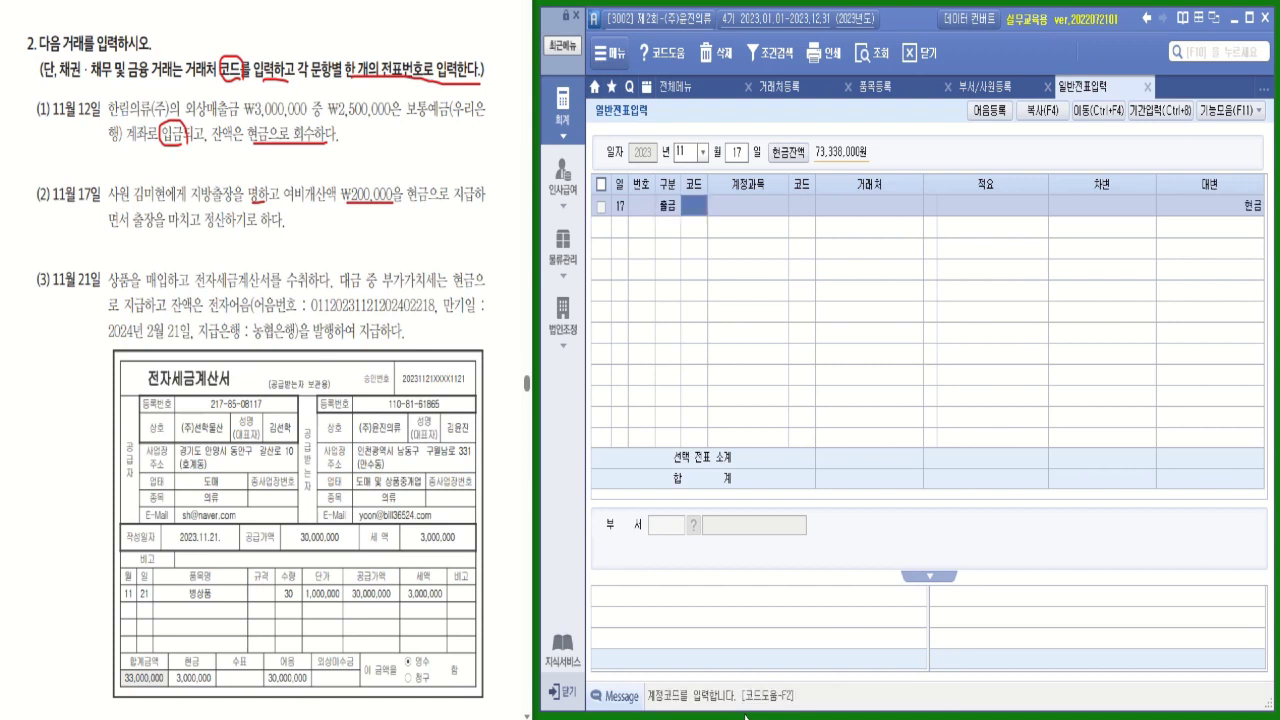
type("개")
key("Return")
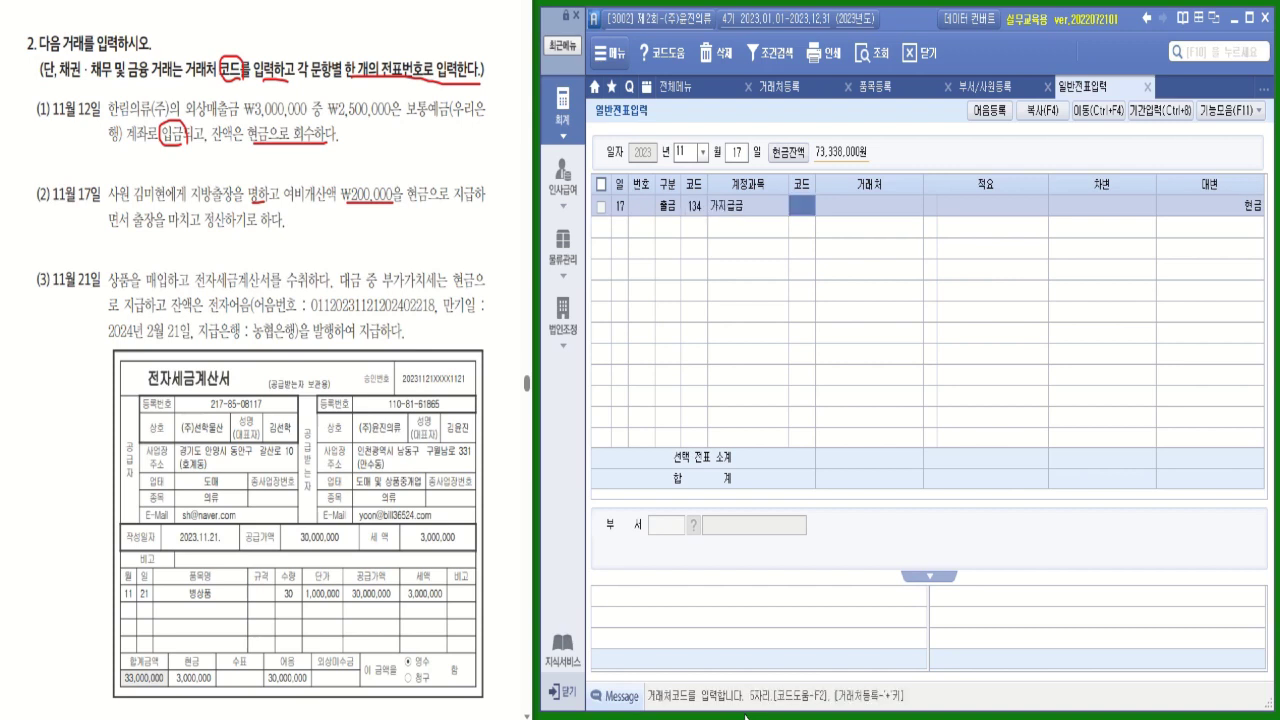
Step: Assign the travelling employee as the 가지급금 line's client and enter 200,000 as its amount
type("ㄱ")
type("김미")
key("Return")
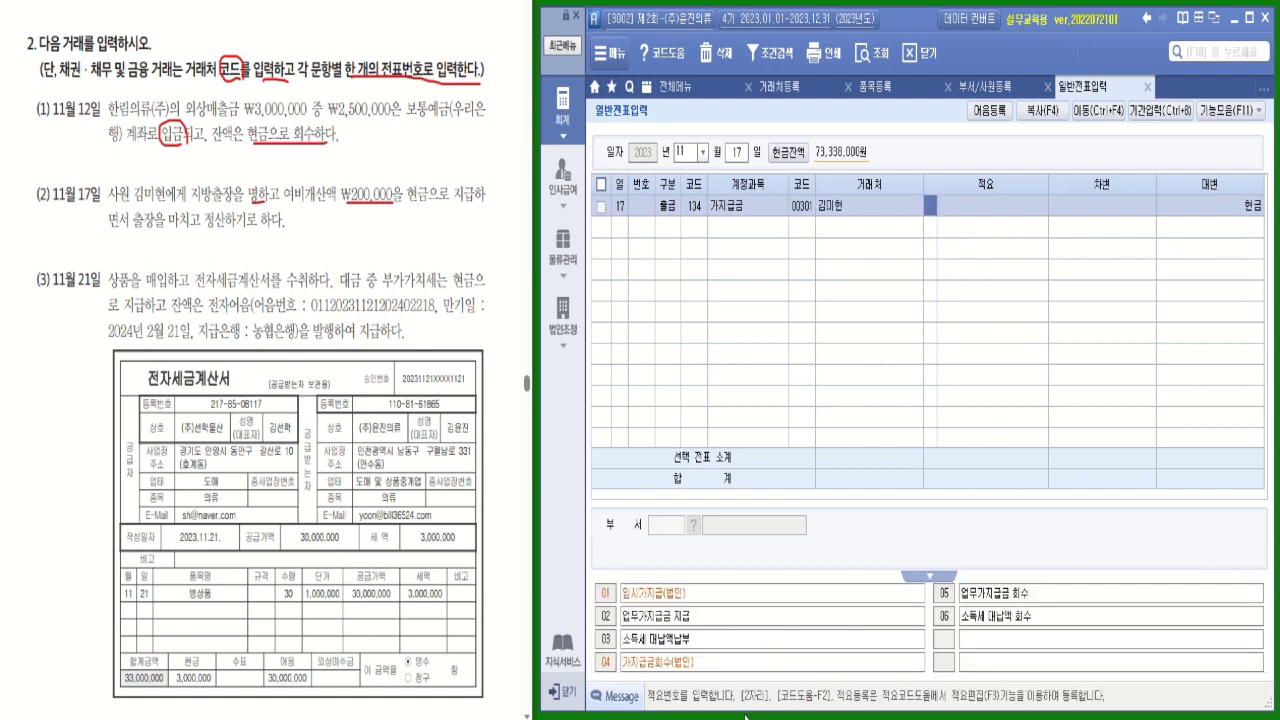
key("Return")
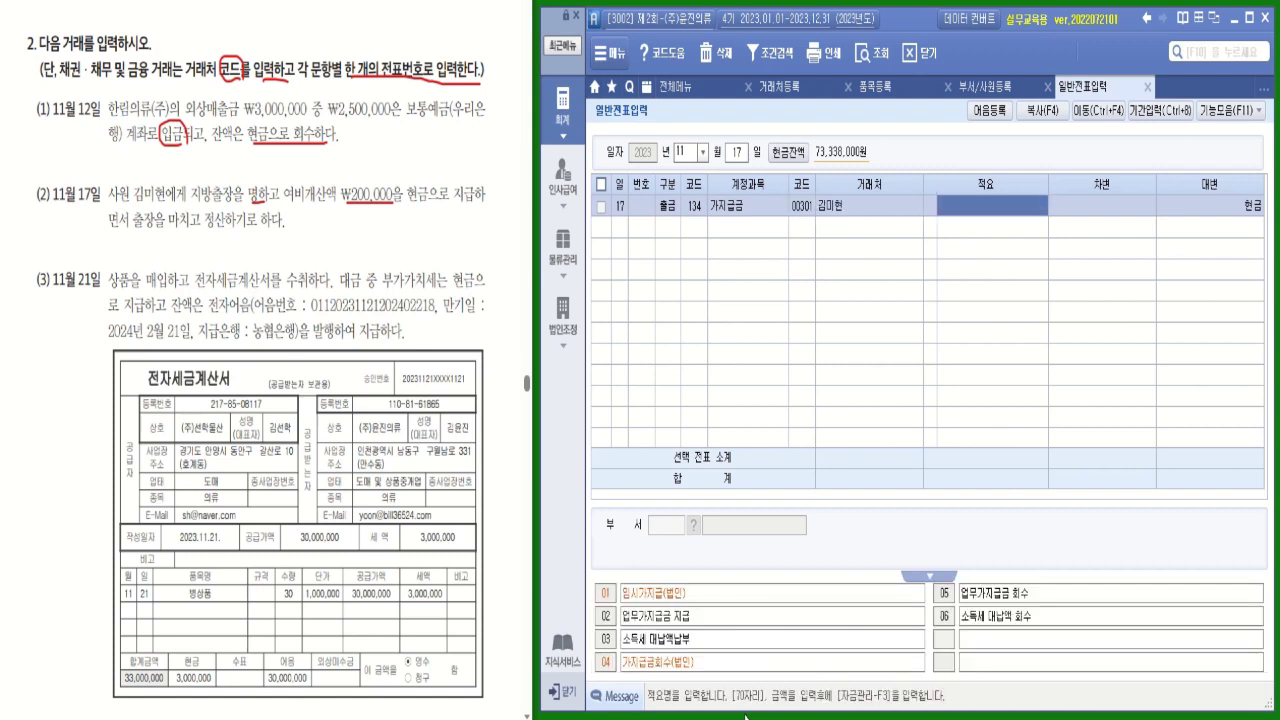
type("2000000")
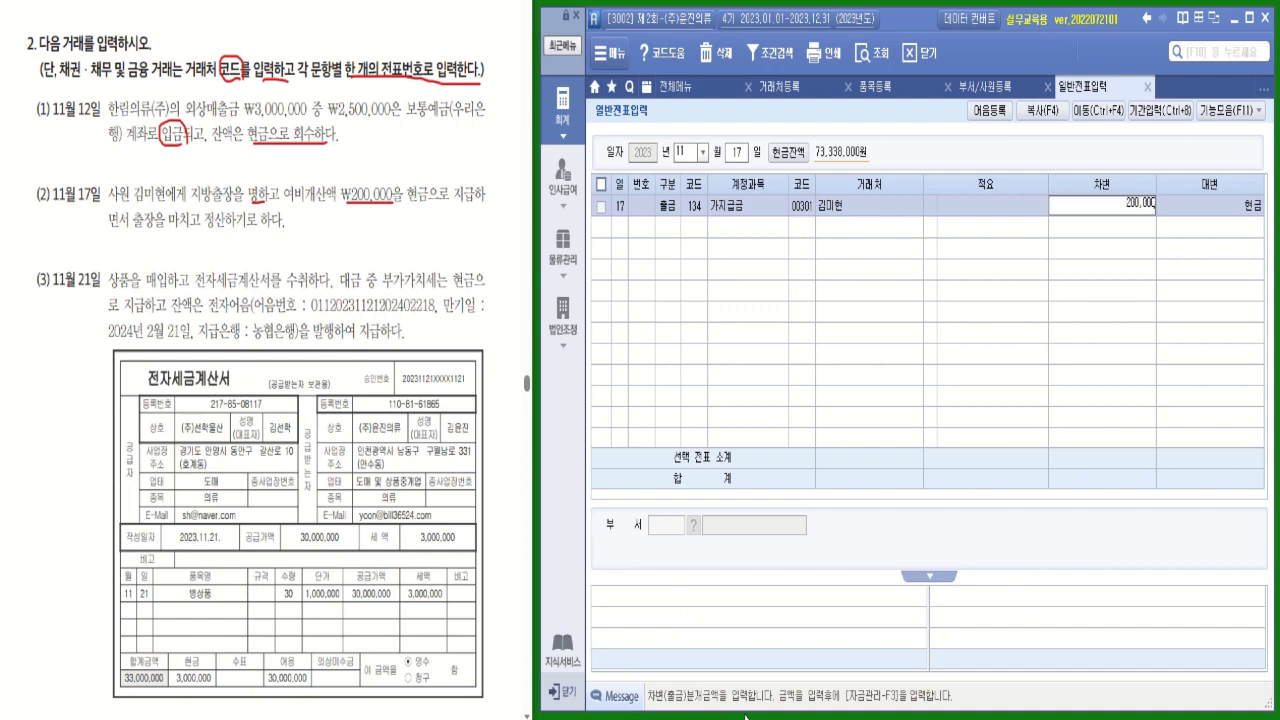
key("Return")
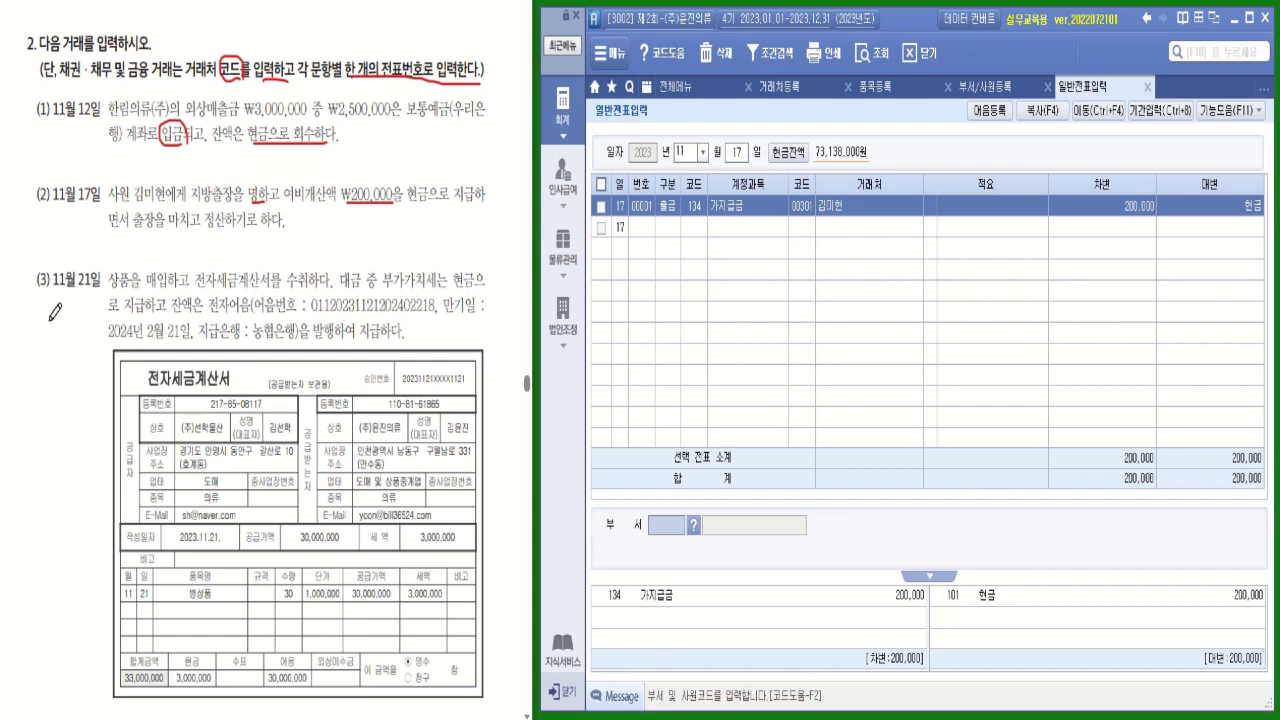
Step: Circle 매입 in the November 21 transaction and 전자 in the tax invoice title, and write F3 beside the transaction text
mouse_move(173, 281)
left_mouse_down()
mouse_move(148, 288)
mouse_move(150, 266)
mouse_move(172, 280)
left_mouse_up()
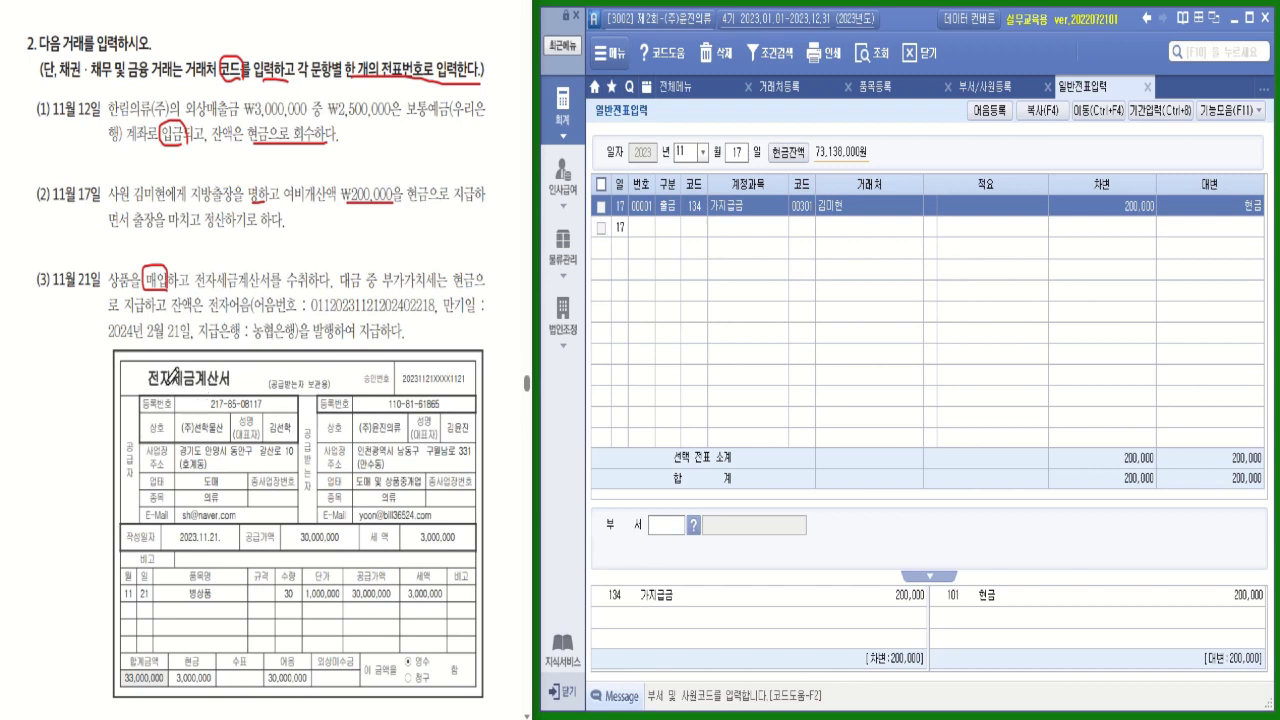
mouse_move(163, 371)
left_mouse_down()
mouse_move(146, 387)
mouse_move(140, 372)
mouse_move(165, 364)
mouse_move(172, 386)
left_mouse_up()
mouse_move(426, 341)
left_mouse_down()
mouse_move(458, 317)
mouse_move(444, 343)
left_mouse_up()
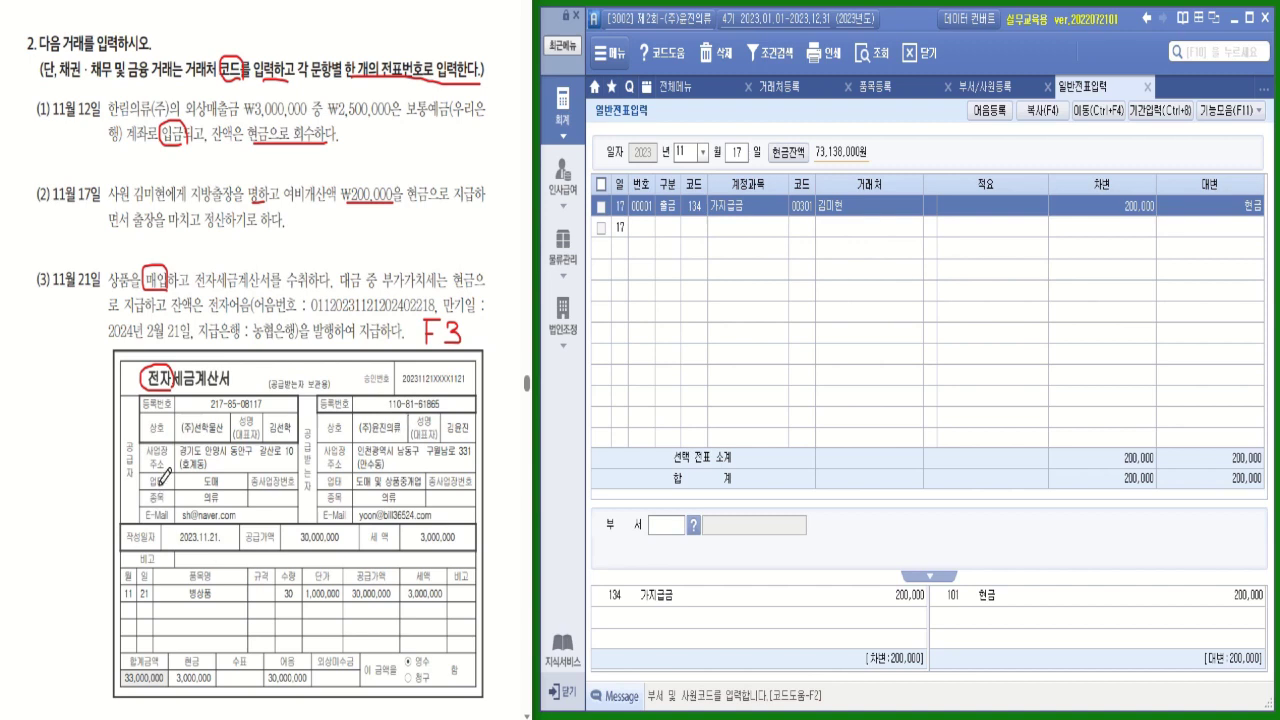
Step: Mark the supplier (주)선학물산, the 병상품 item, the 30,000,000 supply amount, and the 현금 and 어음 amounts on the tax invoice
mouse_move(226, 436)
left_mouse_down()
mouse_move(181, 437)
mouse_move(236, 412)
mouse_move(230, 438)
left_mouse_up()
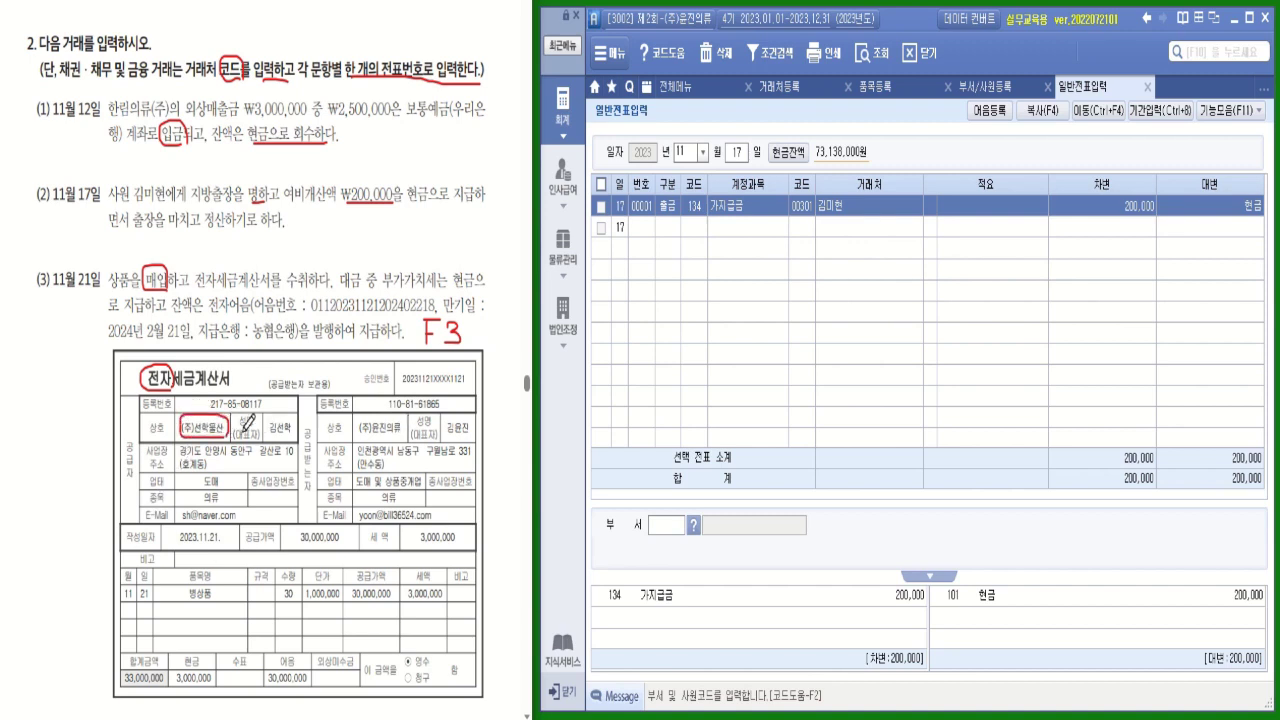
mouse_move(228, 588)
left_mouse_down()
mouse_move(234, 601)
mouse_move(242, 584)
left_mouse_up()
left_click_drag(354, 600, 394, 601)
mouse_move(216, 689)
left_mouse_down()
mouse_move(180, 686)
mouse_move(198, 639)
mouse_move(220, 688)
left_mouse_up()
mouse_move(314, 674)
left_mouse_down()
mouse_move(268, 688)
mouse_move(316, 650)
mouse_move(314, 688)
left_mouse_up()
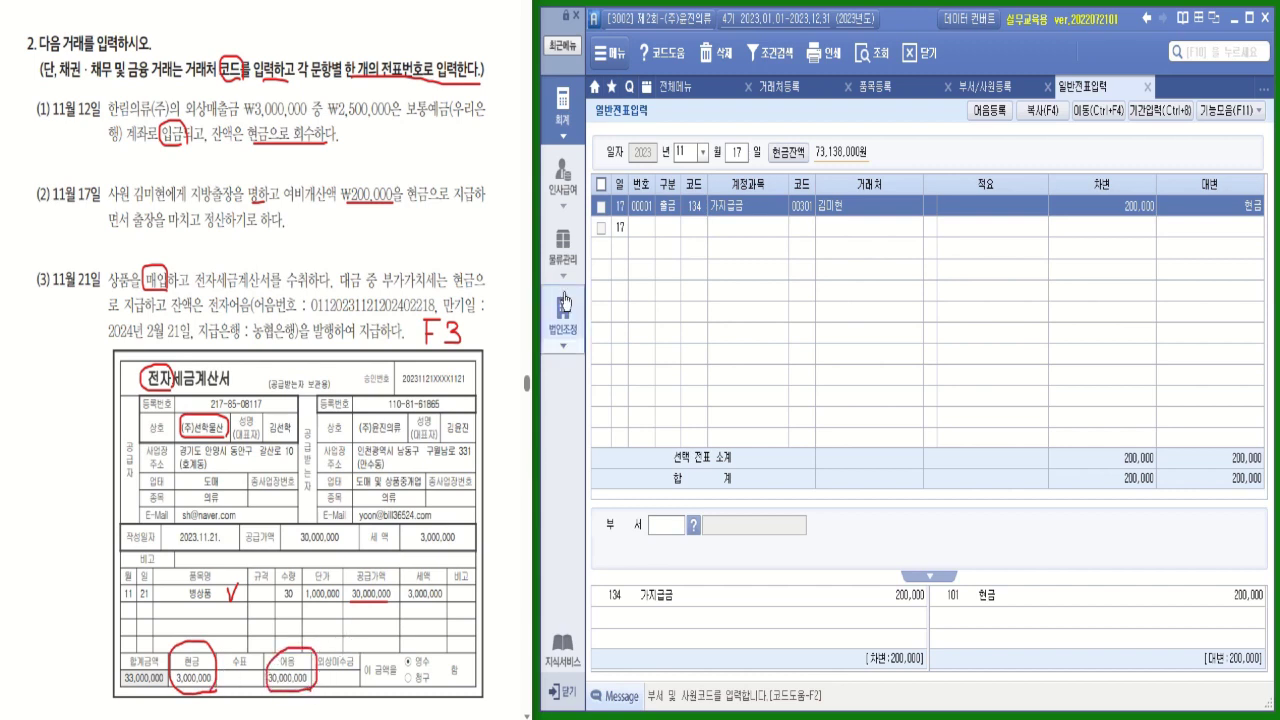
Step: Open 입고입력 in the 물류관리 module and set its date to November 21
left_click(566, 248)
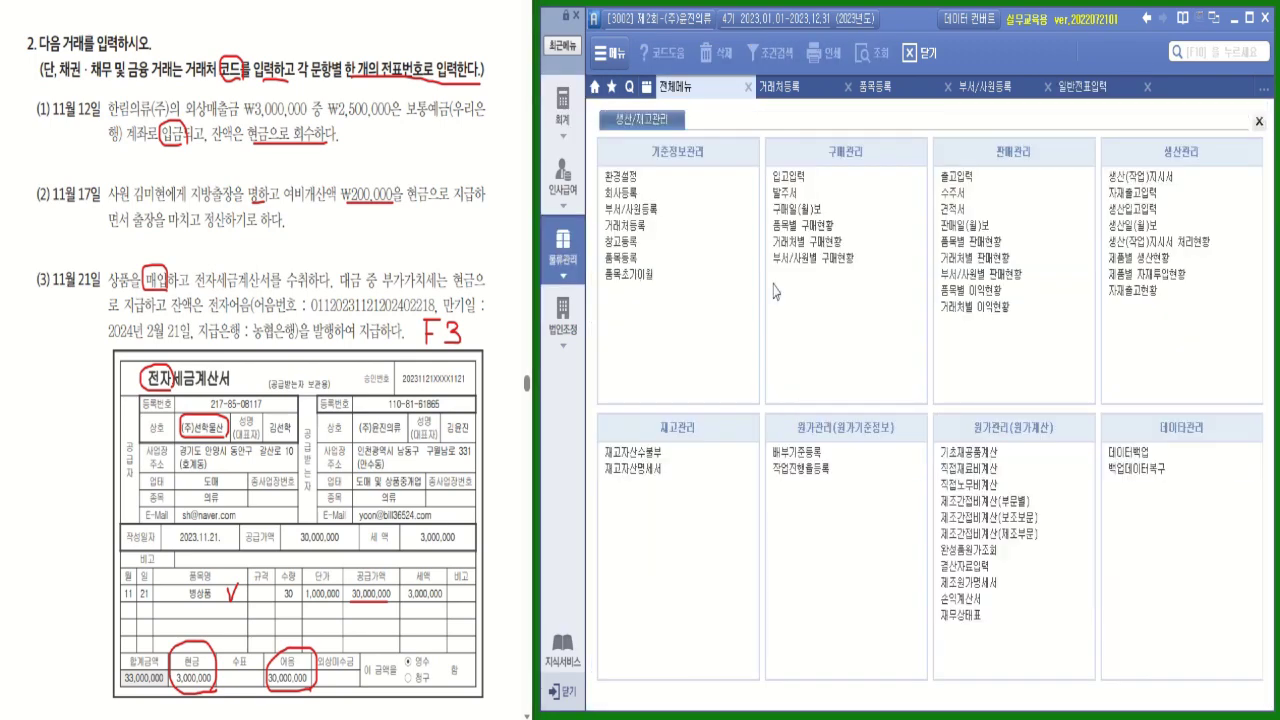
left_click(791, 176)
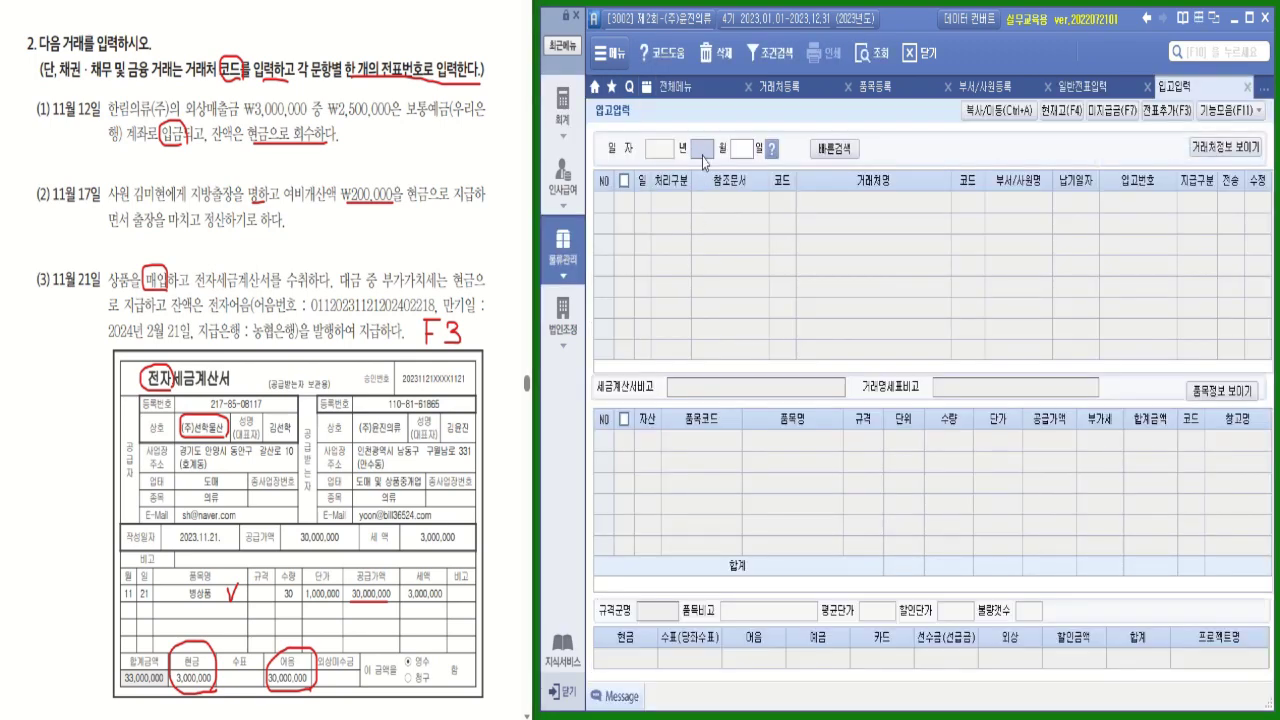
type("21")
key("Return")
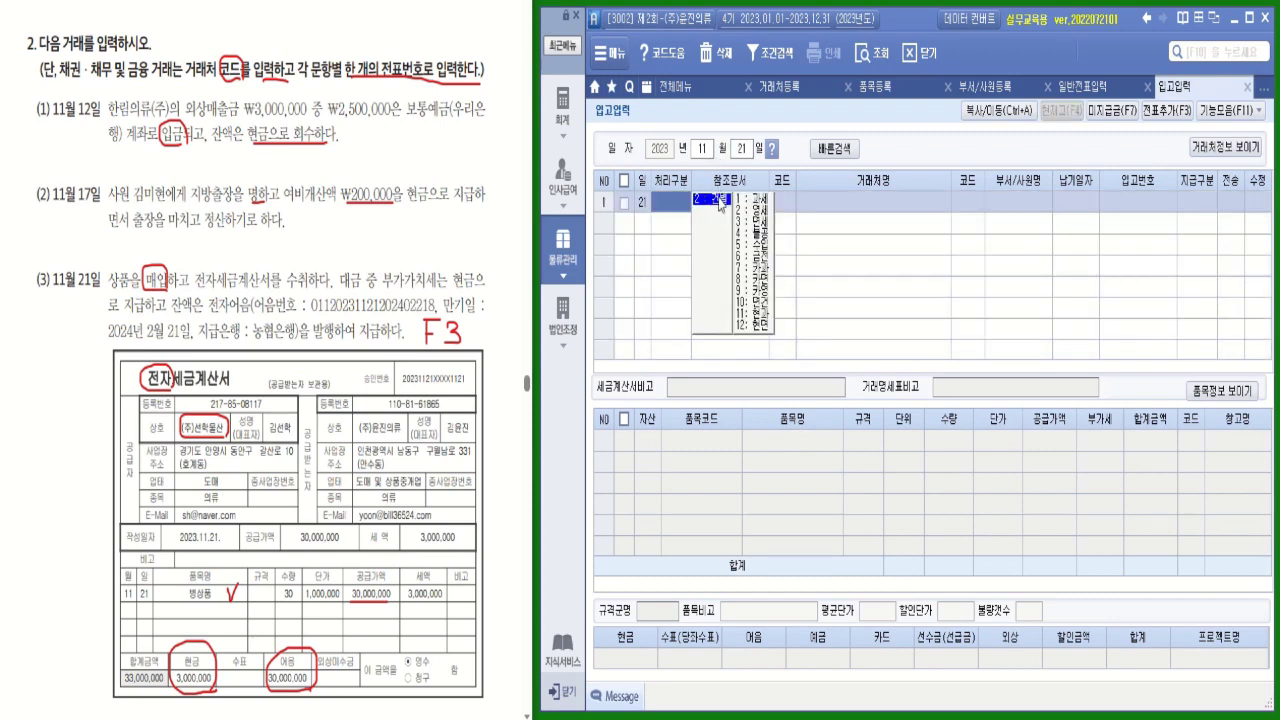
Step: Register a 건별과세 receipt line with (주)선학물산 as the client and hide the client information (거래처정보)
key("Return")
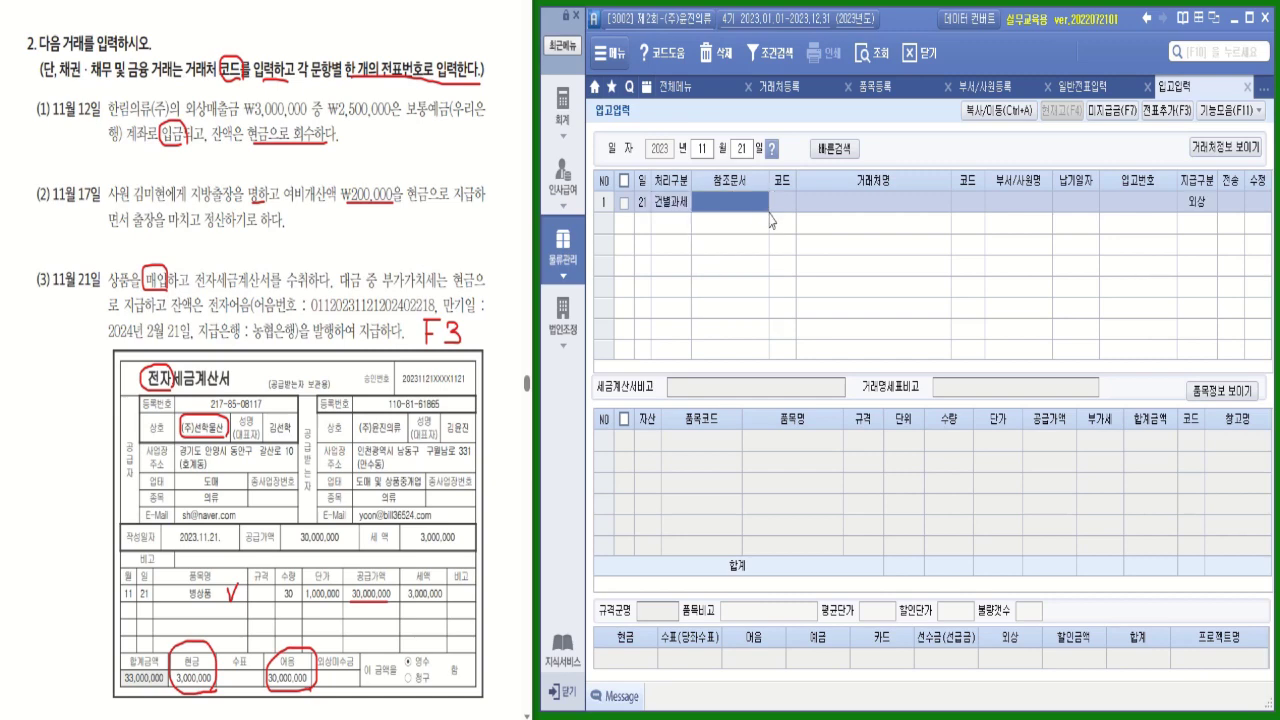
key("Return")
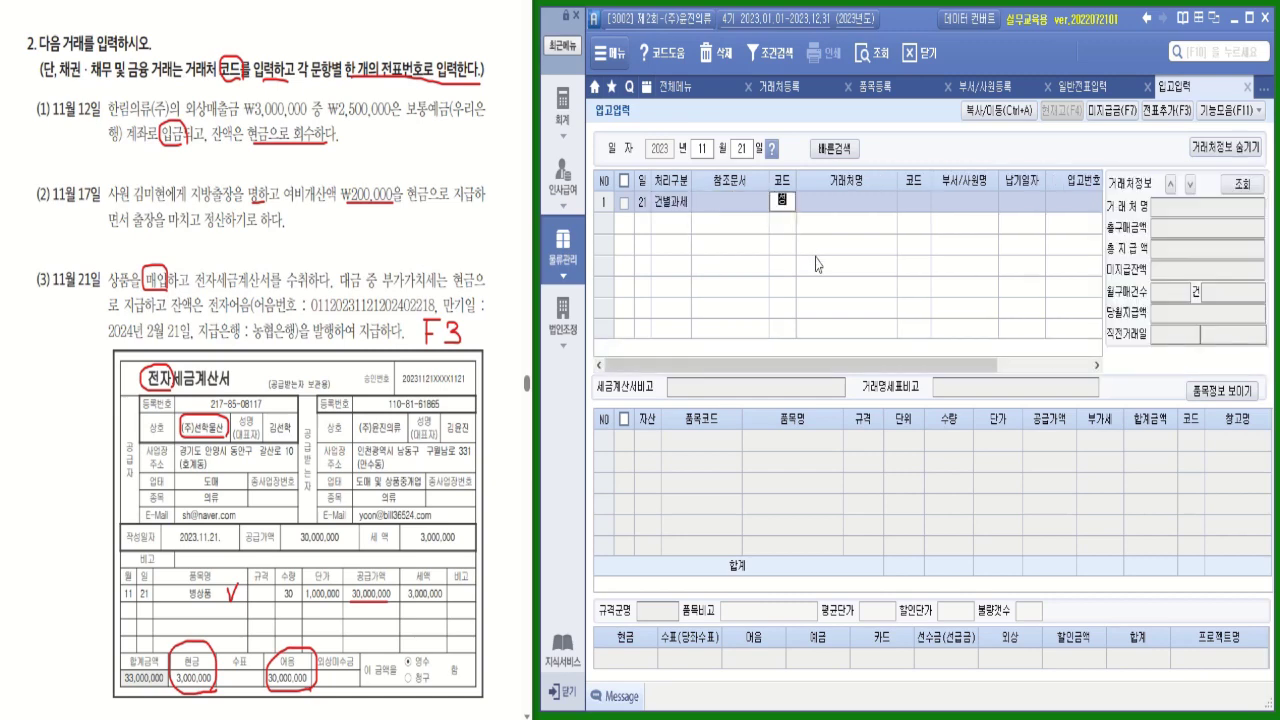
type("선하")
key("BackSpace")
key("BackSpace")
type("ㅅ")
key("Return")
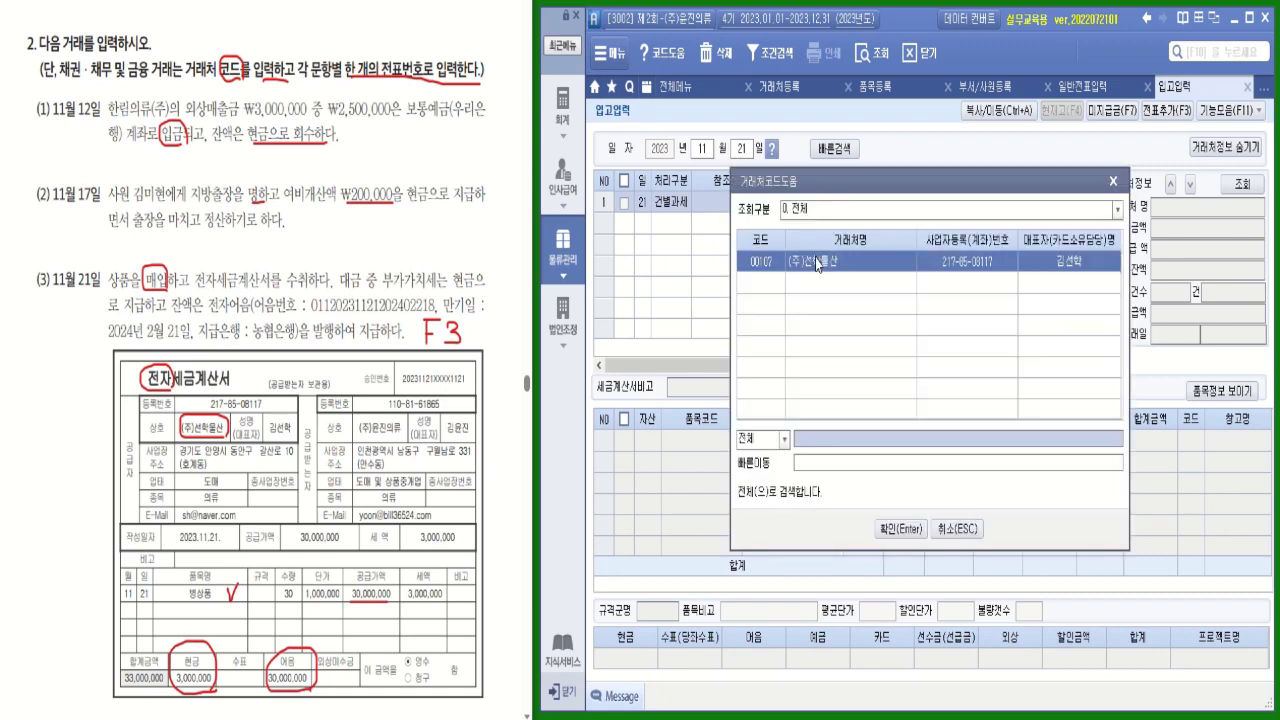
double_click(817, 263)
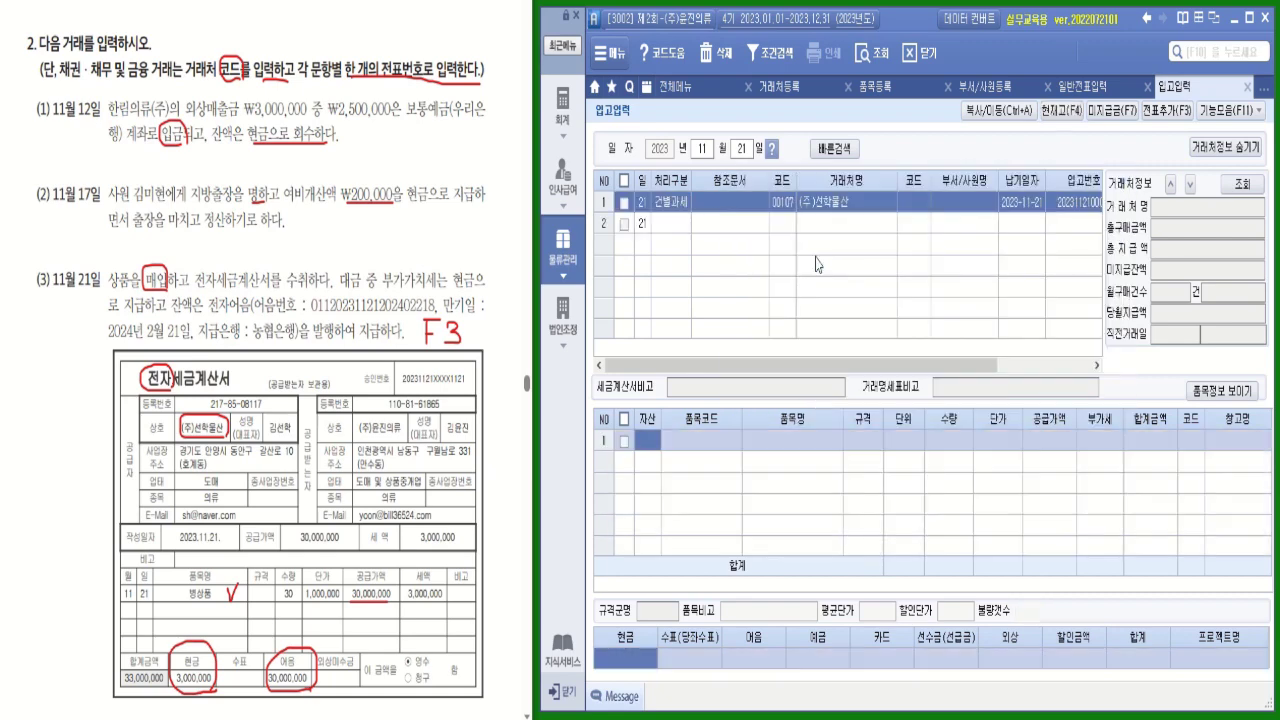
left_click(1224, 148)
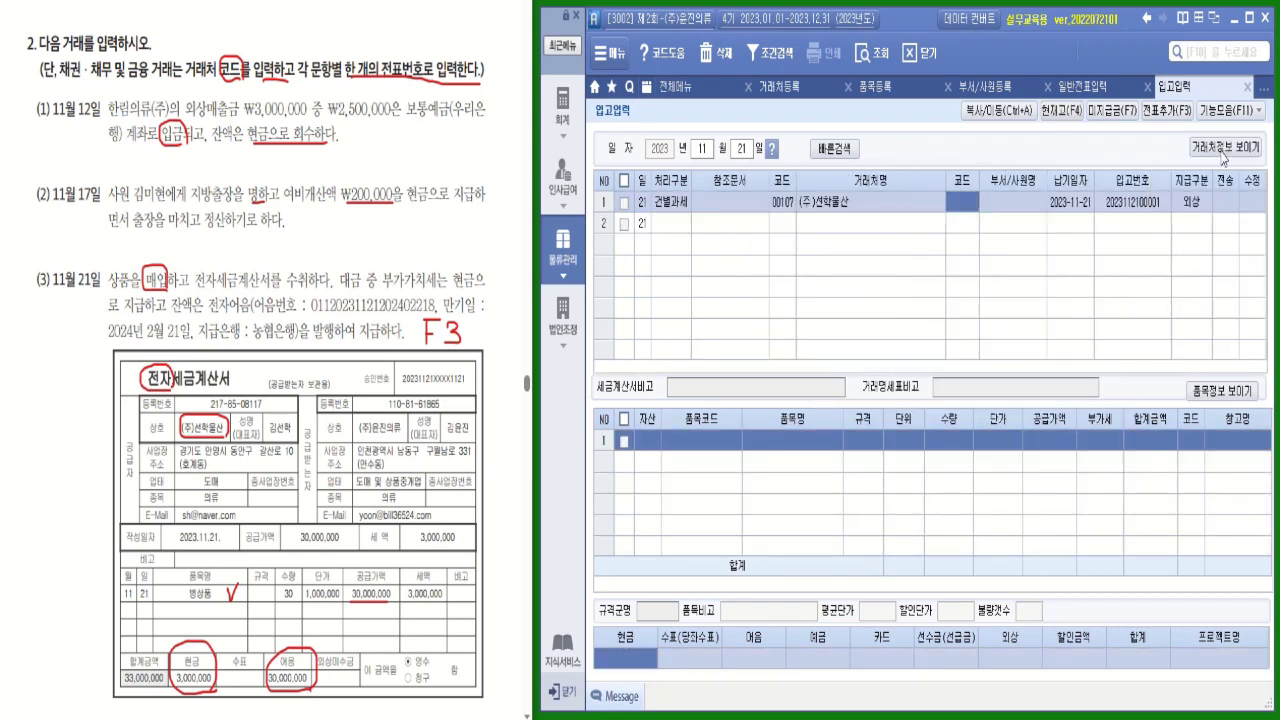
Step: Set the receipt's 지급구분 to 혼합 and add the 병상품 item with quantity 30 and unit price 1,000,000
left_click(1190, 215)
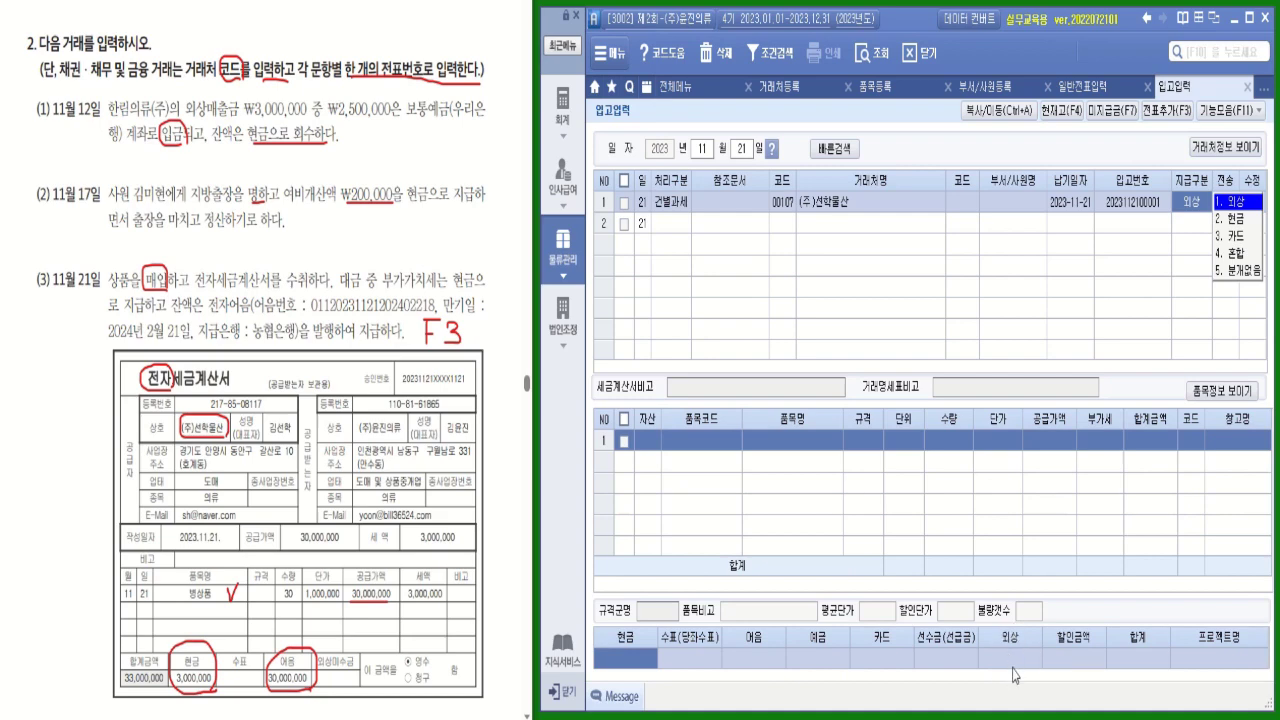
left_click(1233, 254)
left_click(688, 441)
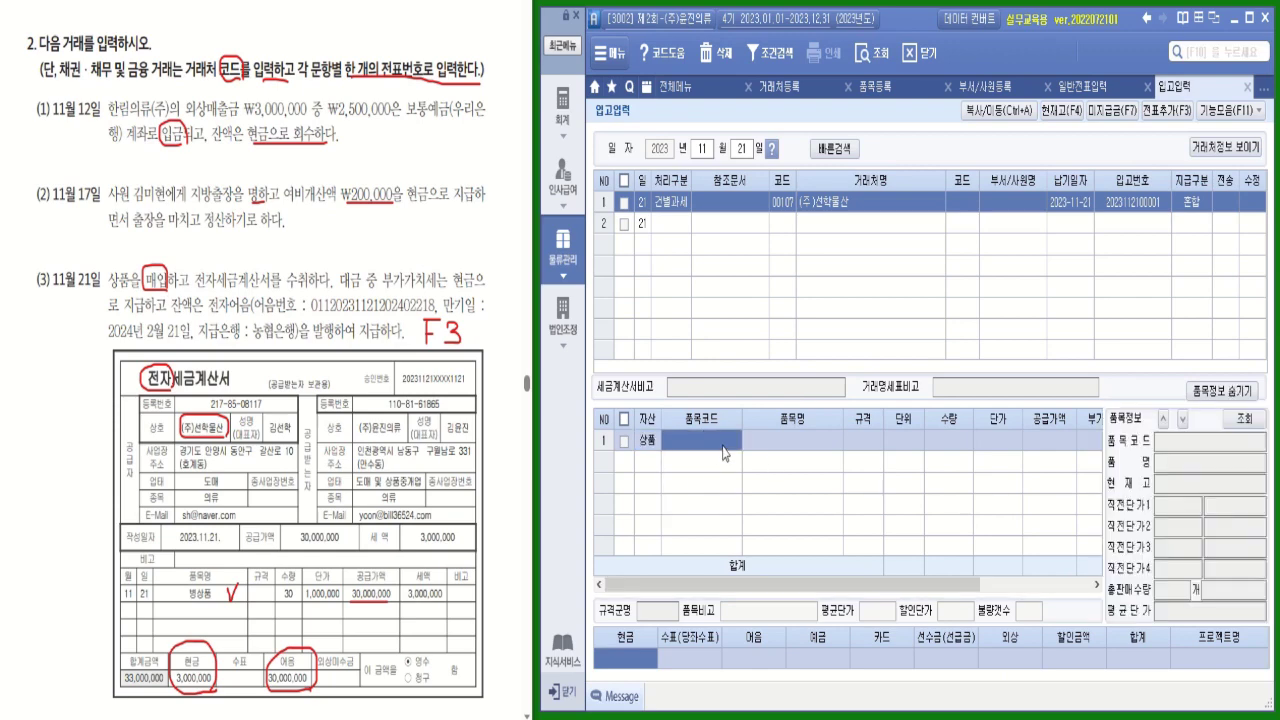
double_click(724, 443)
double_click(923, 293)
type("30")
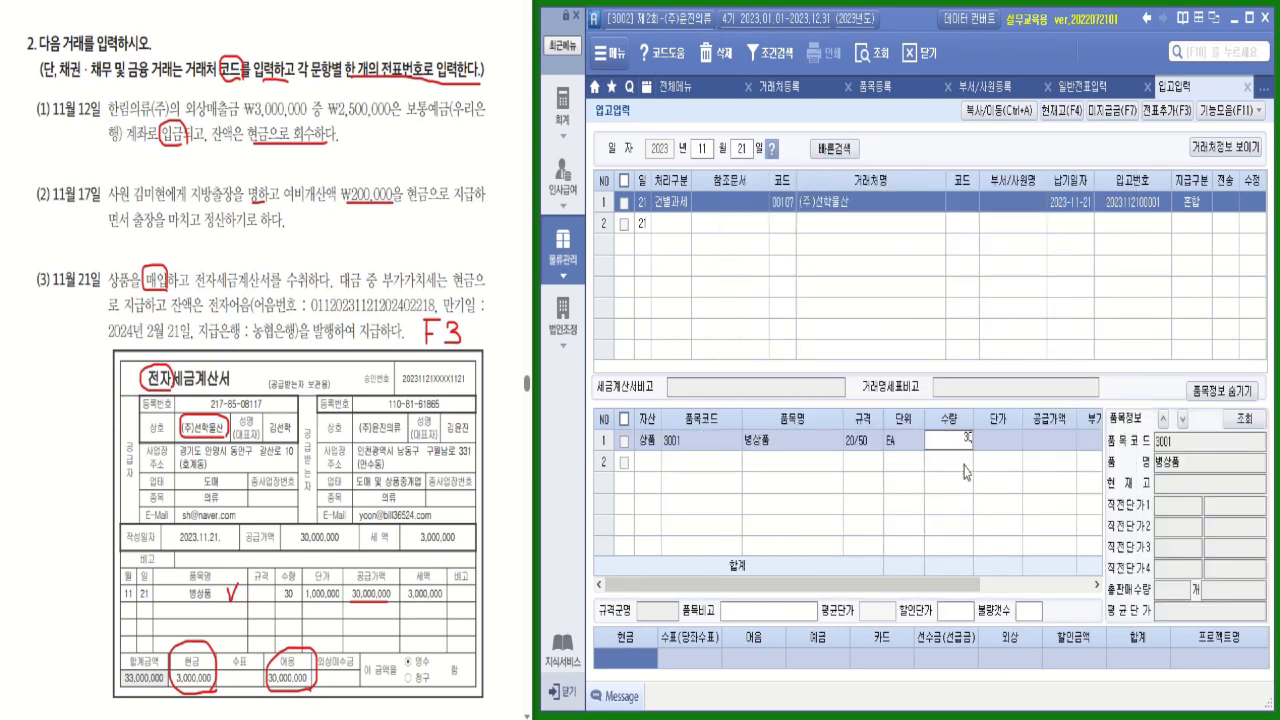
key("Return")
type("1000000")
key("Return")
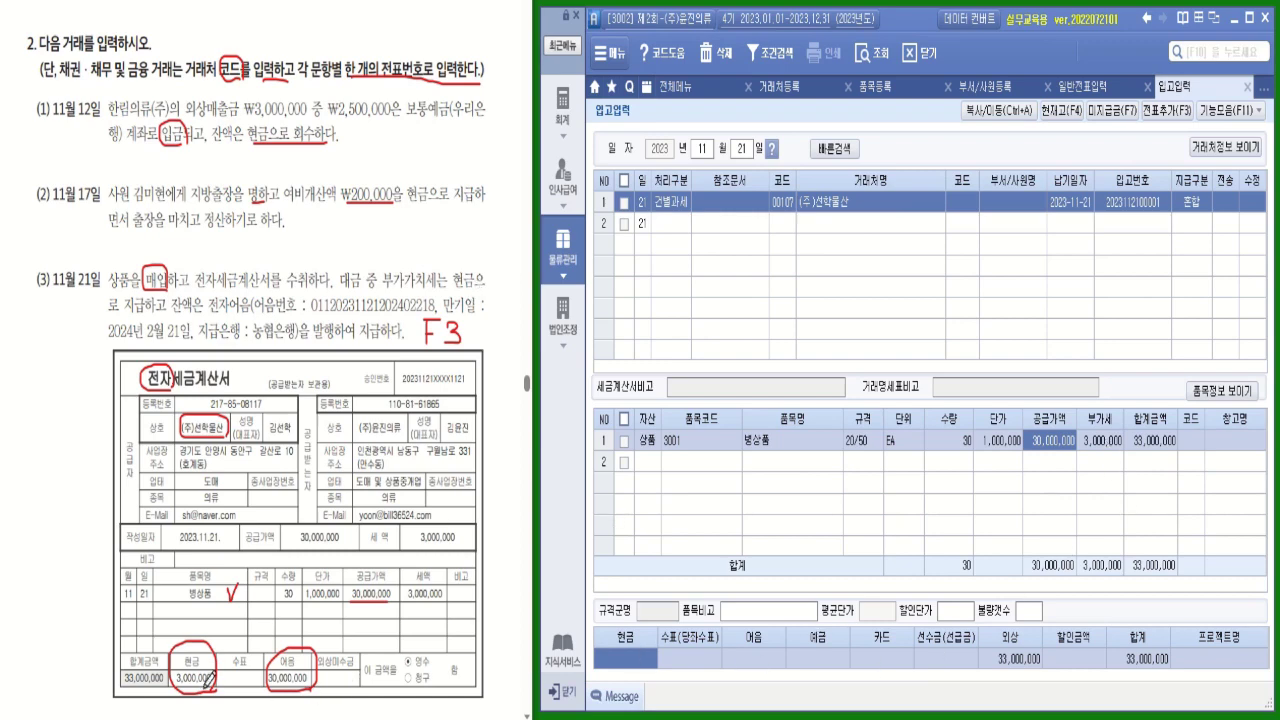
Step: Split the receipt's payment into 3,000,000 현금 and 30,000,000 어음
left_click(650, 661)
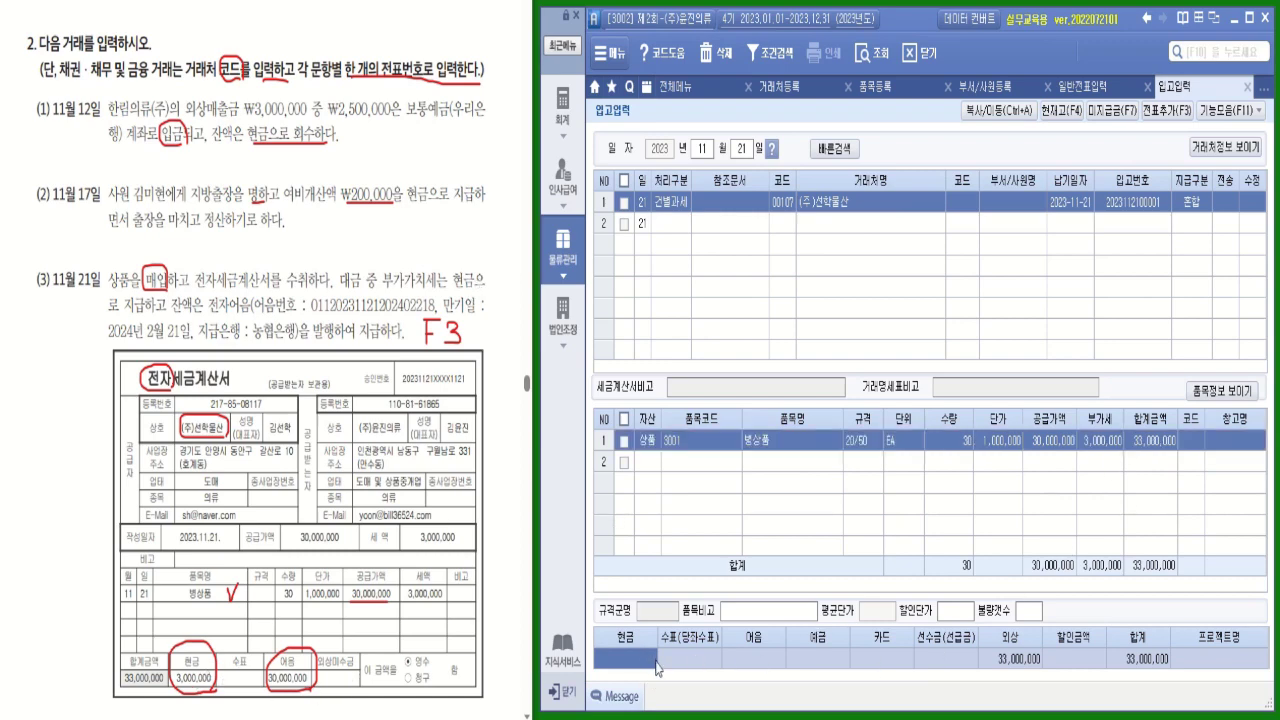
type("3000000")
key("Return")
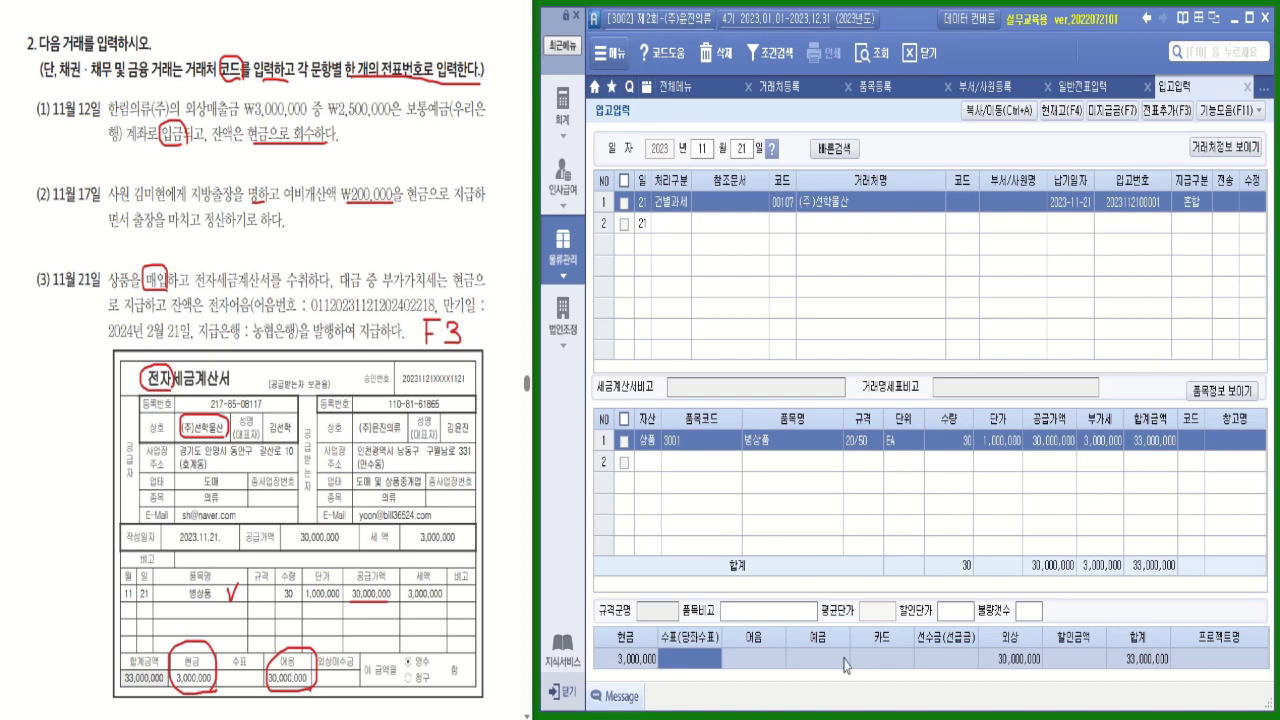
left_click(757, 666)
type("30000000")
key("Return")
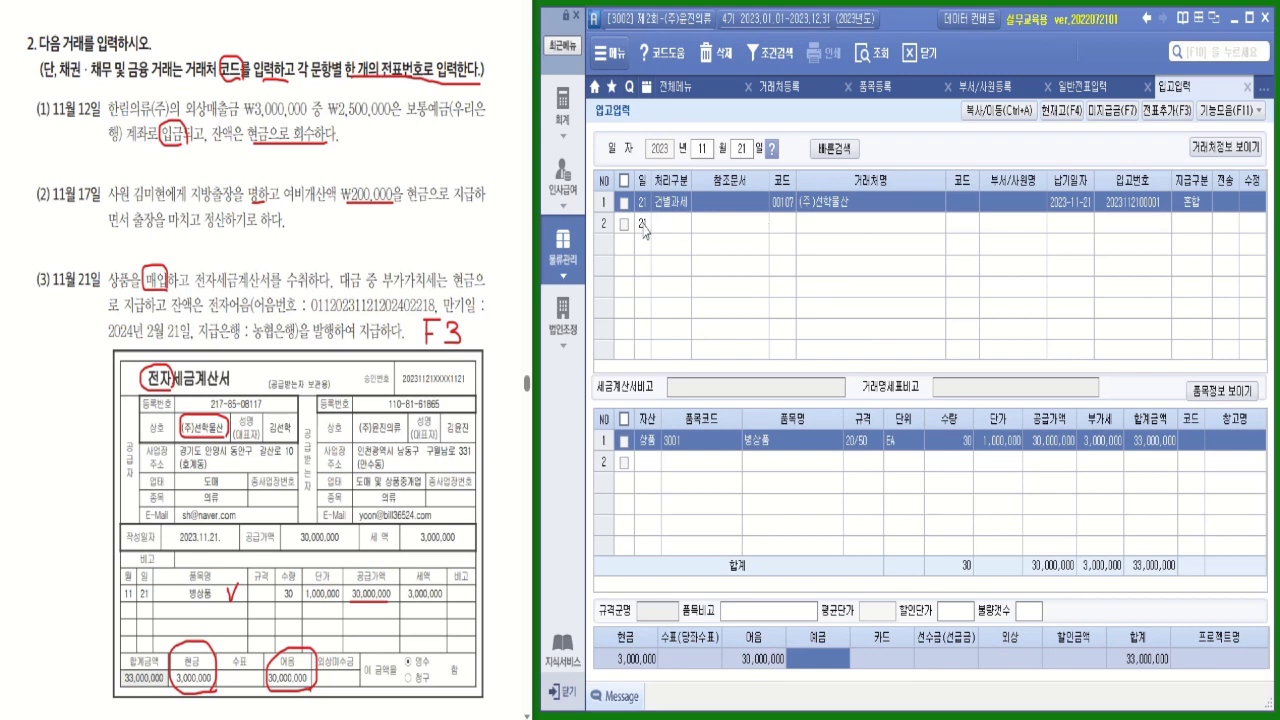
Step: Select the (주)선학물산 receipt line, add a voucher for it as 건별 과세, and transfer it to accounting
left_click(624, 202)
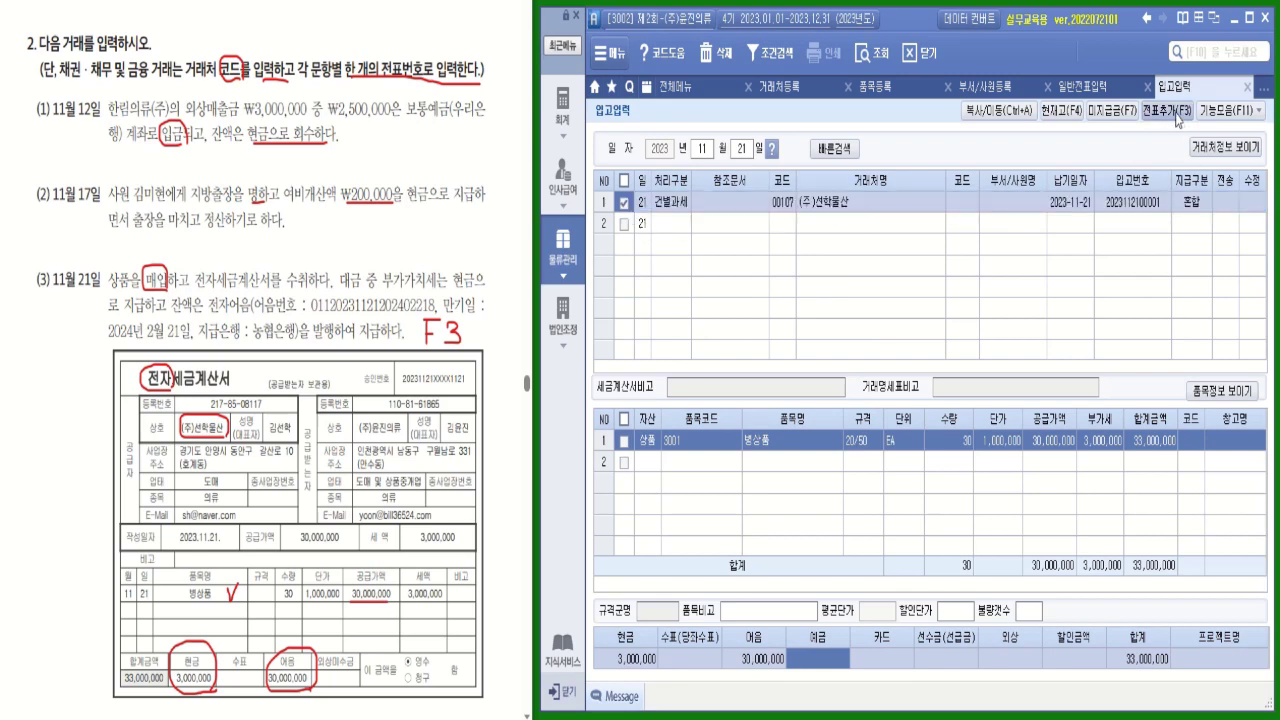
left_click(1166, 110)
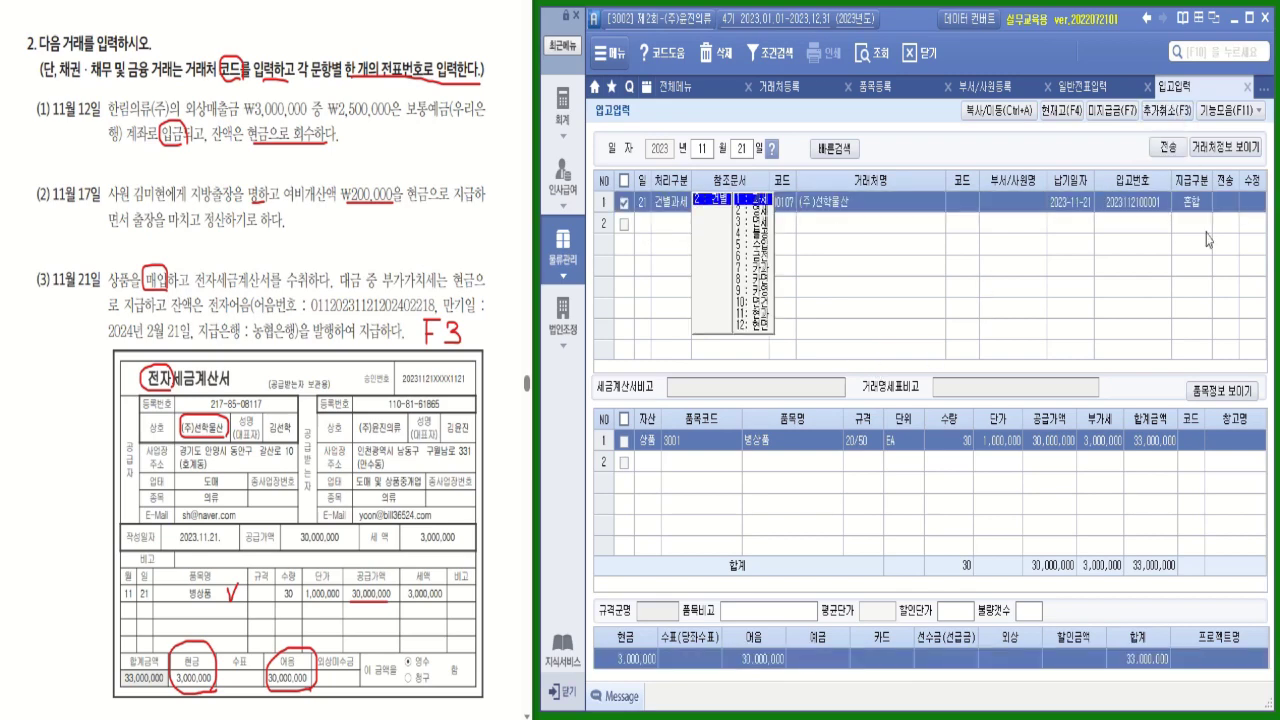
left_click(1166, 147)
left_click(633, 354)
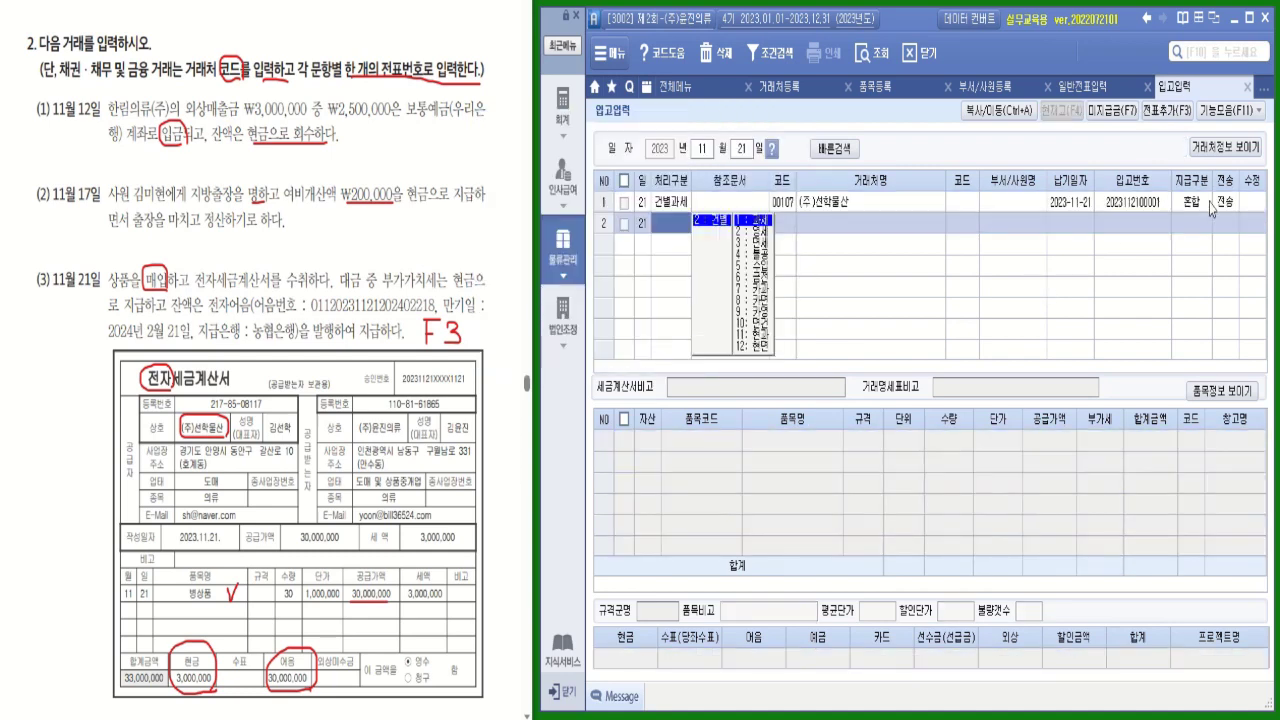
Step: Open 매입매출전표입력 in the 회계 module and display the vouchers for November 21
left_click(562, 118)
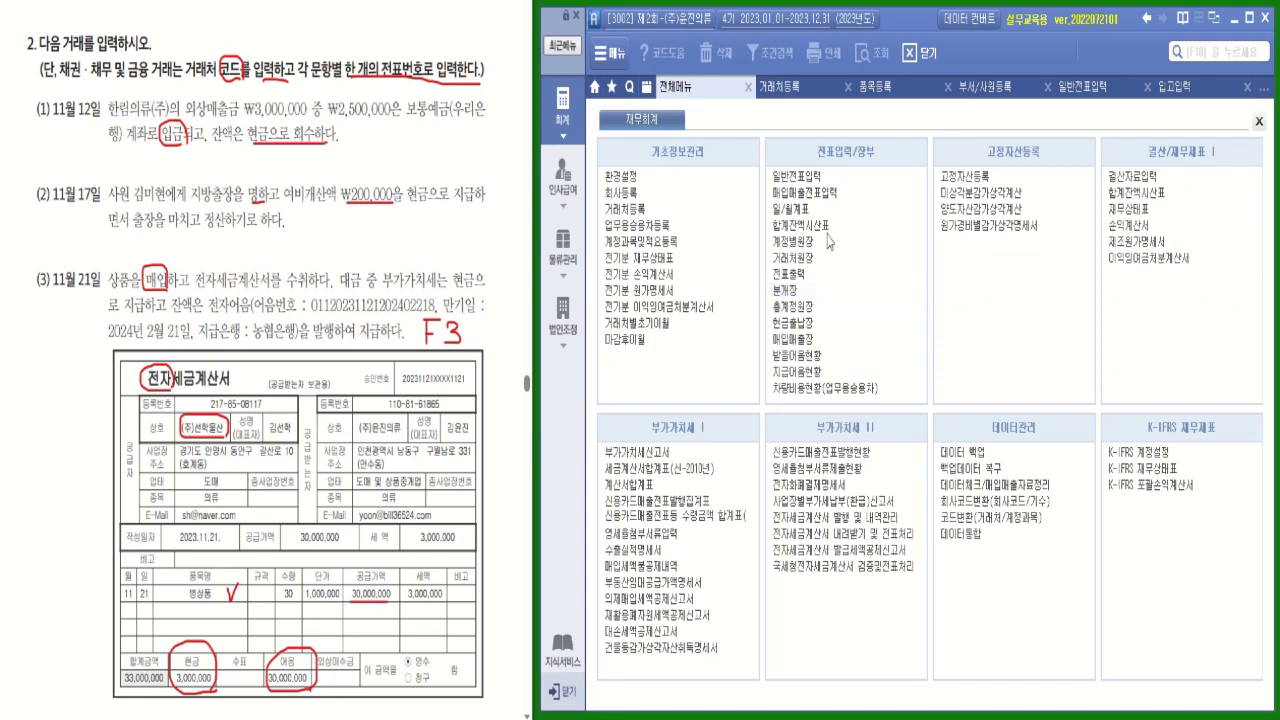
left_click(818, 196)
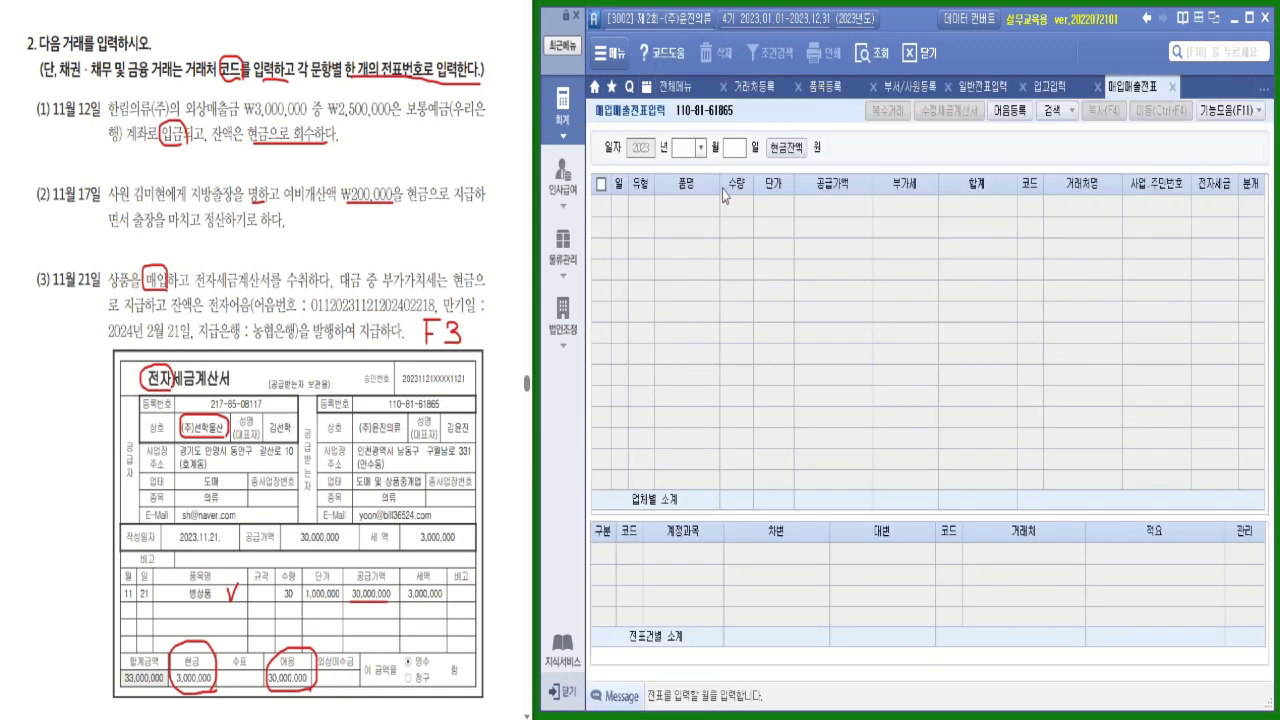
left_click(700, 147)
left_click(686, 314)
type("21")
key("Return")
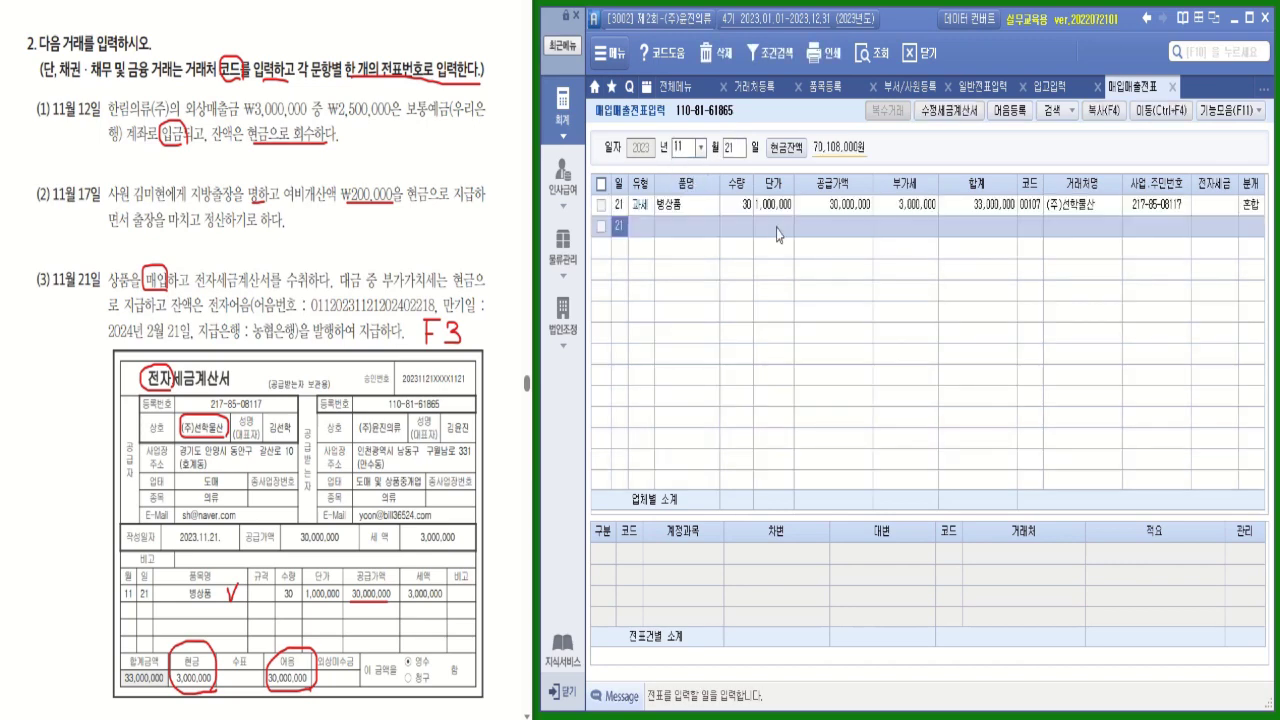
Step: Set the 병상품 purchase voucher's 전자세금 field to 전자입력 and enlarge the journal lines area
left_click(1199, 212)
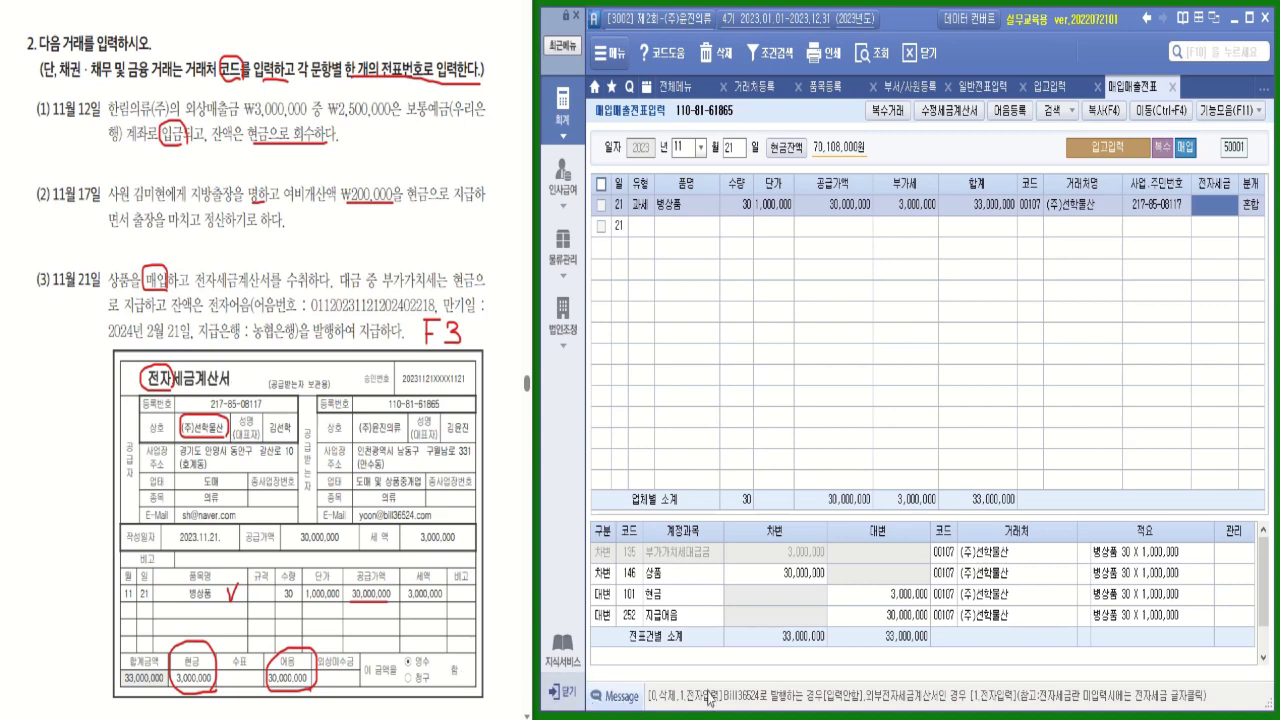
key("ctrl")
key("ctrl")
key("ctrl")
type("1")
key("Return")
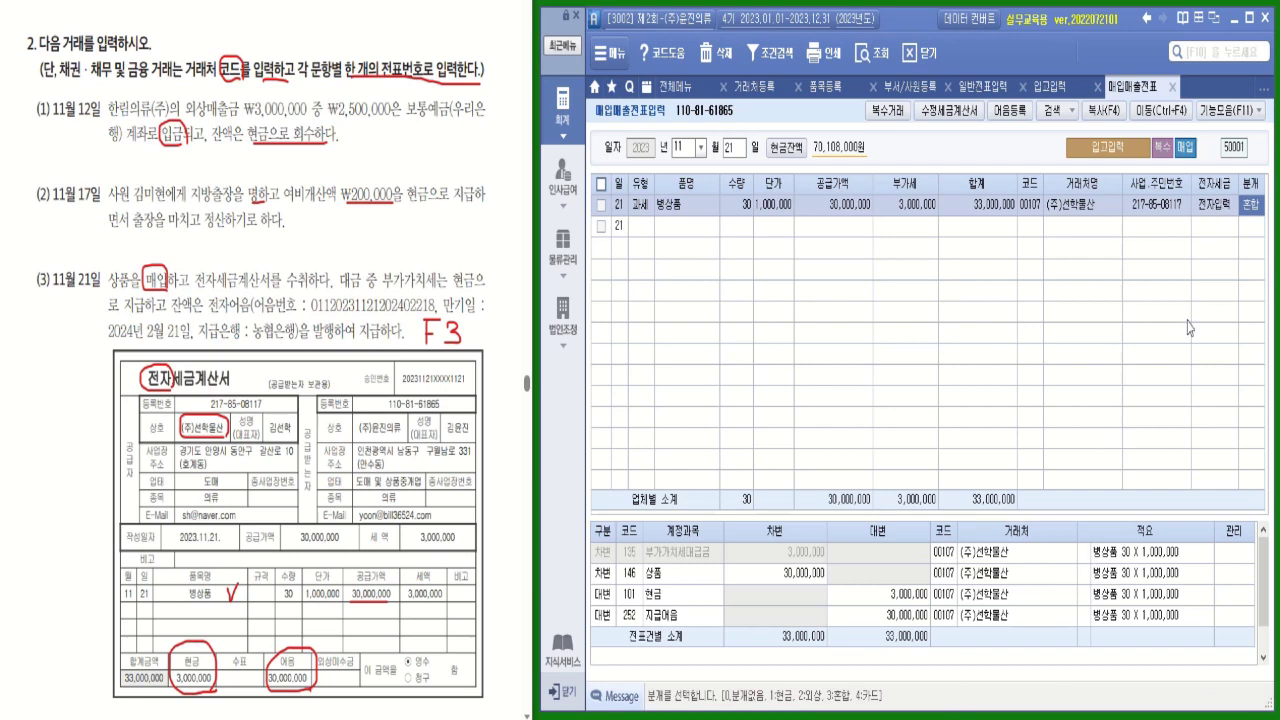
left_click(1103, 518)
left_click_drag(1103, 511, 1101, 470)
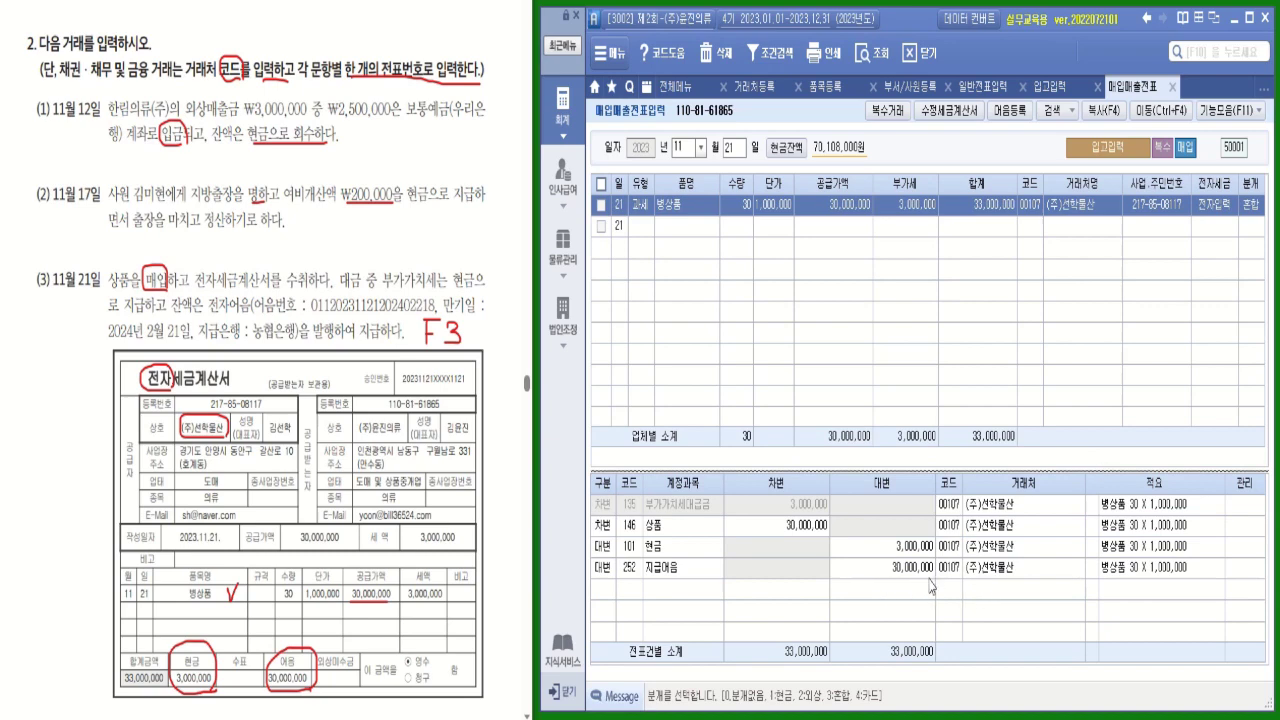
left_click(1092, 568)
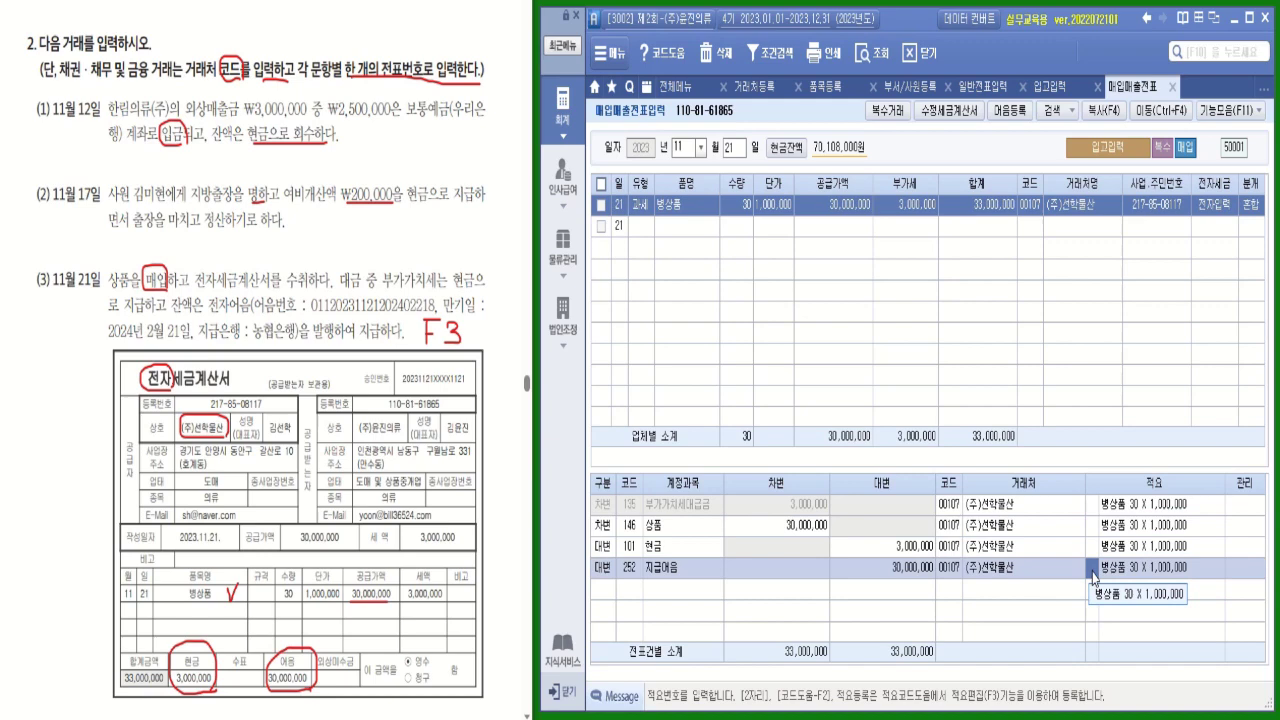
key("F3")
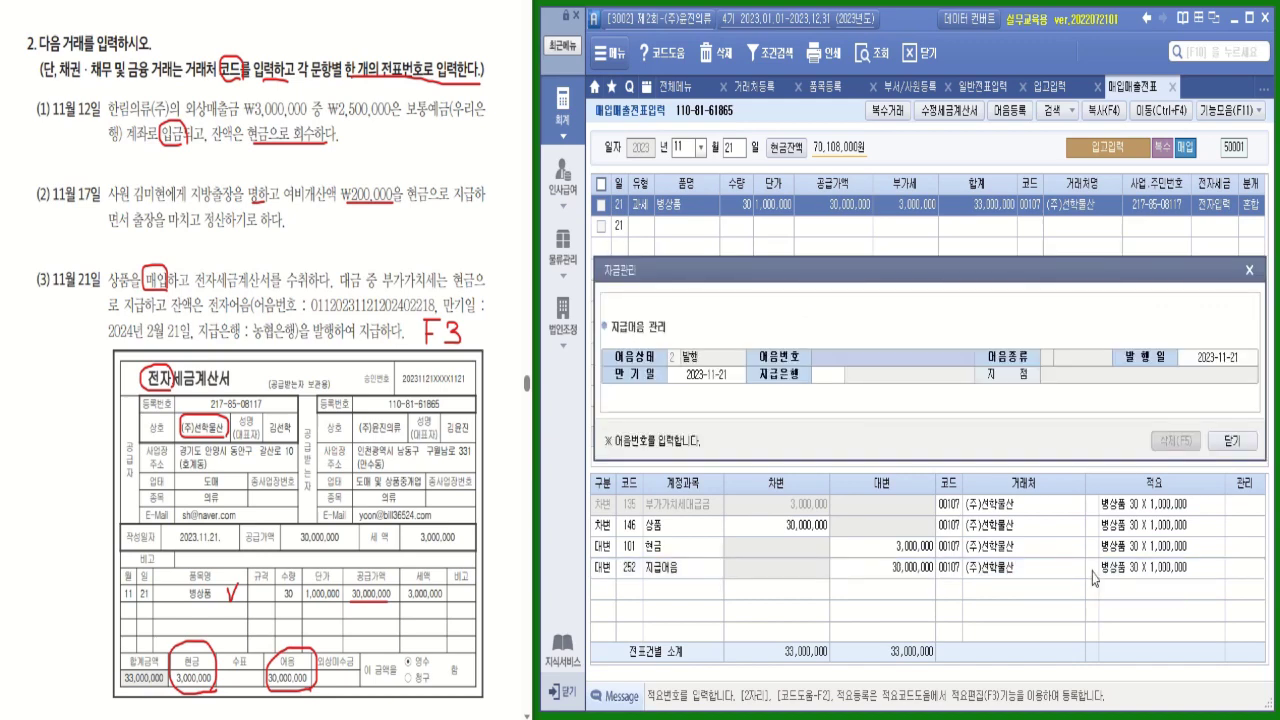
left_click(1231, 441)
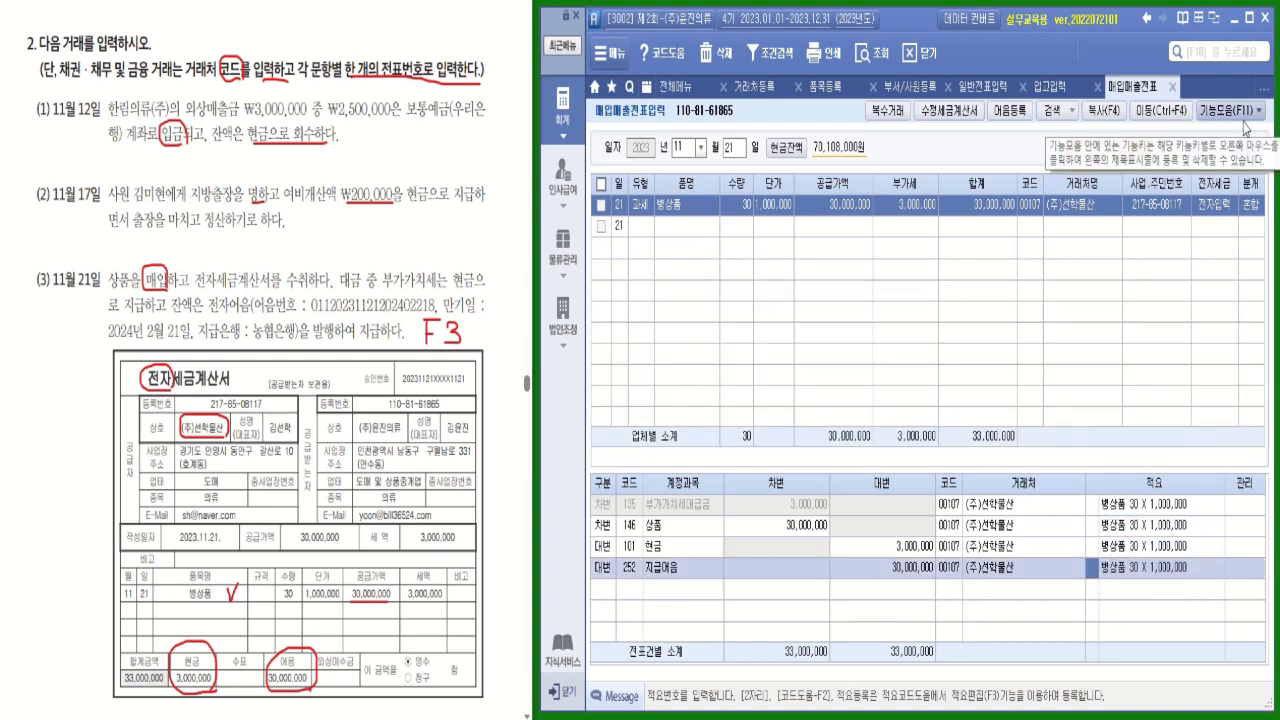
left_click(1242, 111)
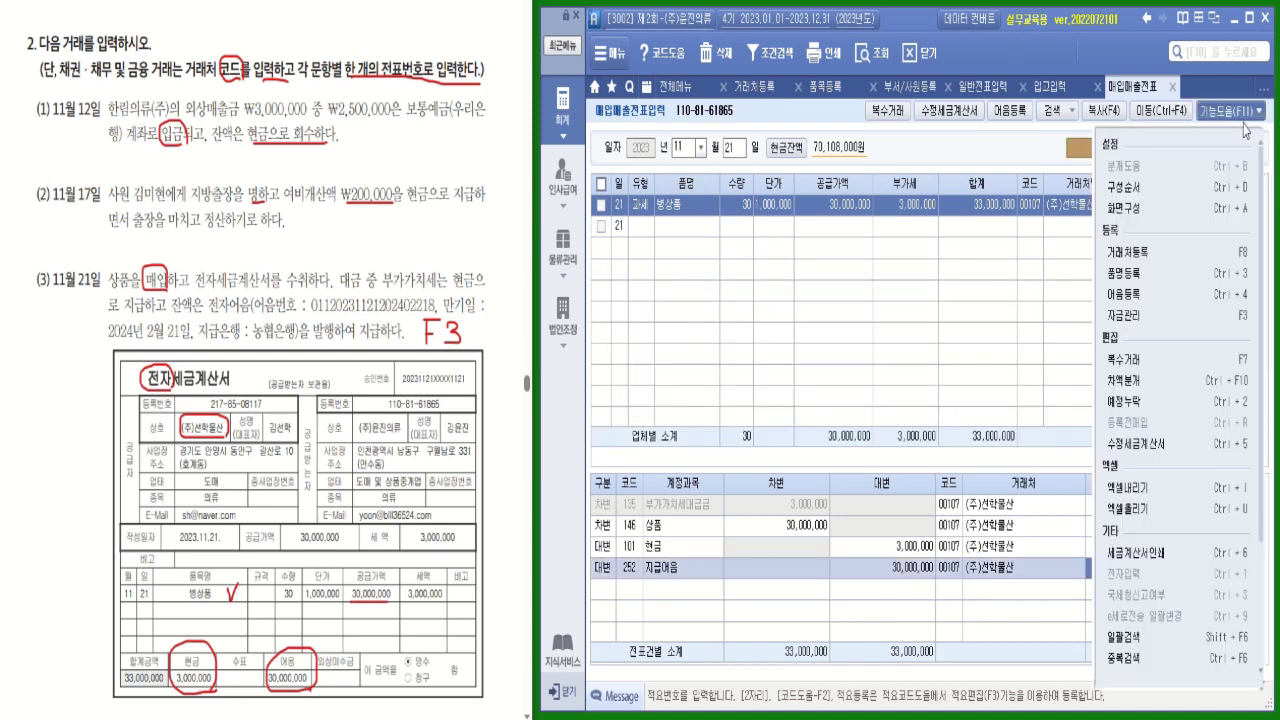
left_click(1238, 325)
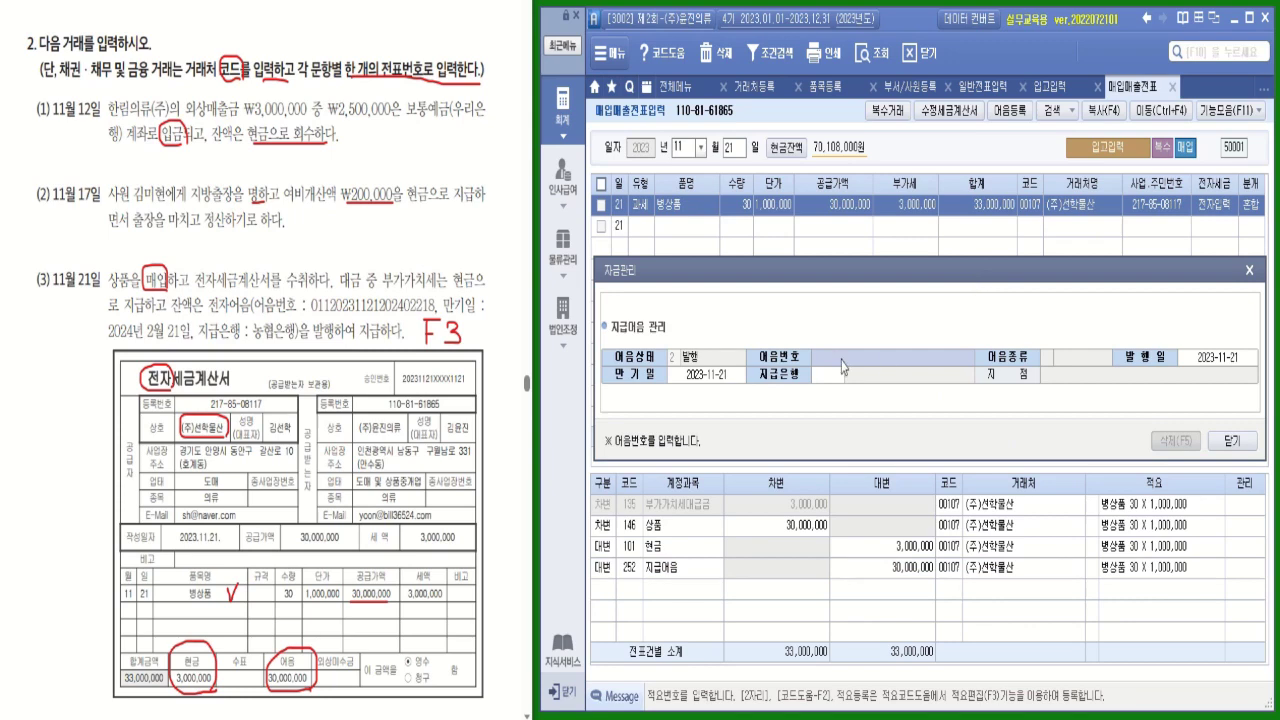
left_click(842, 367)
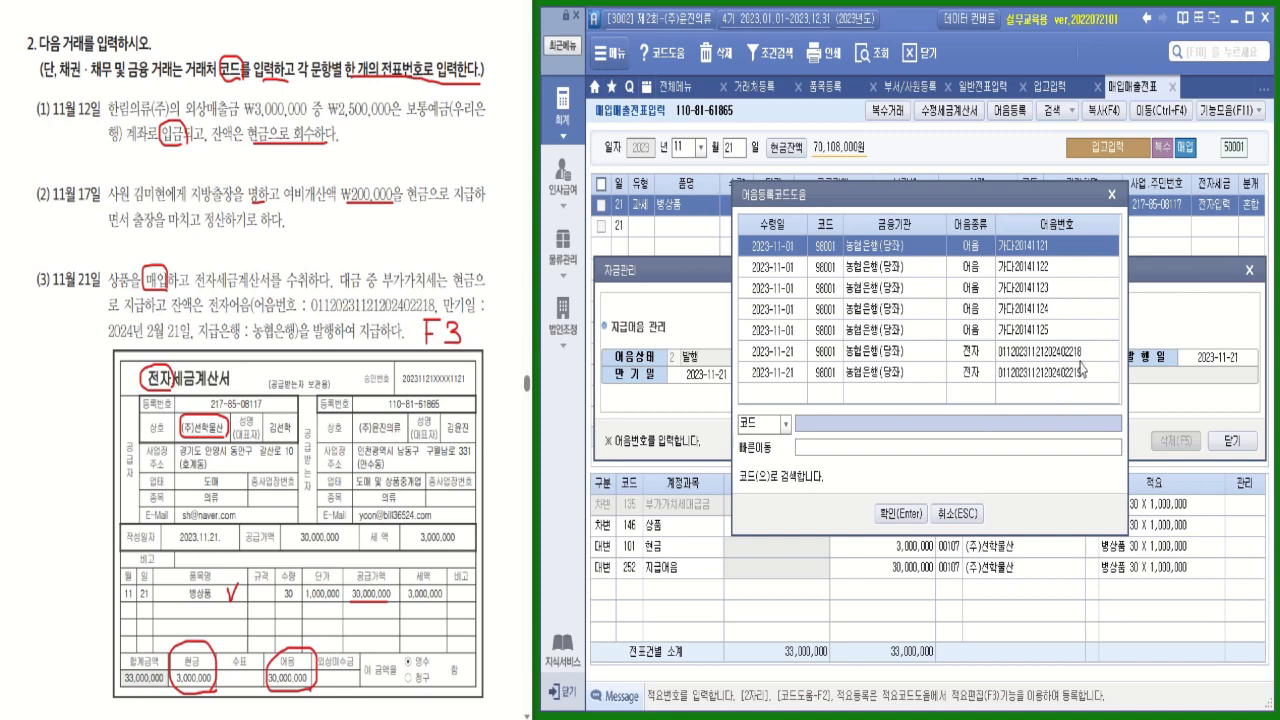
left_click(1019, 354)
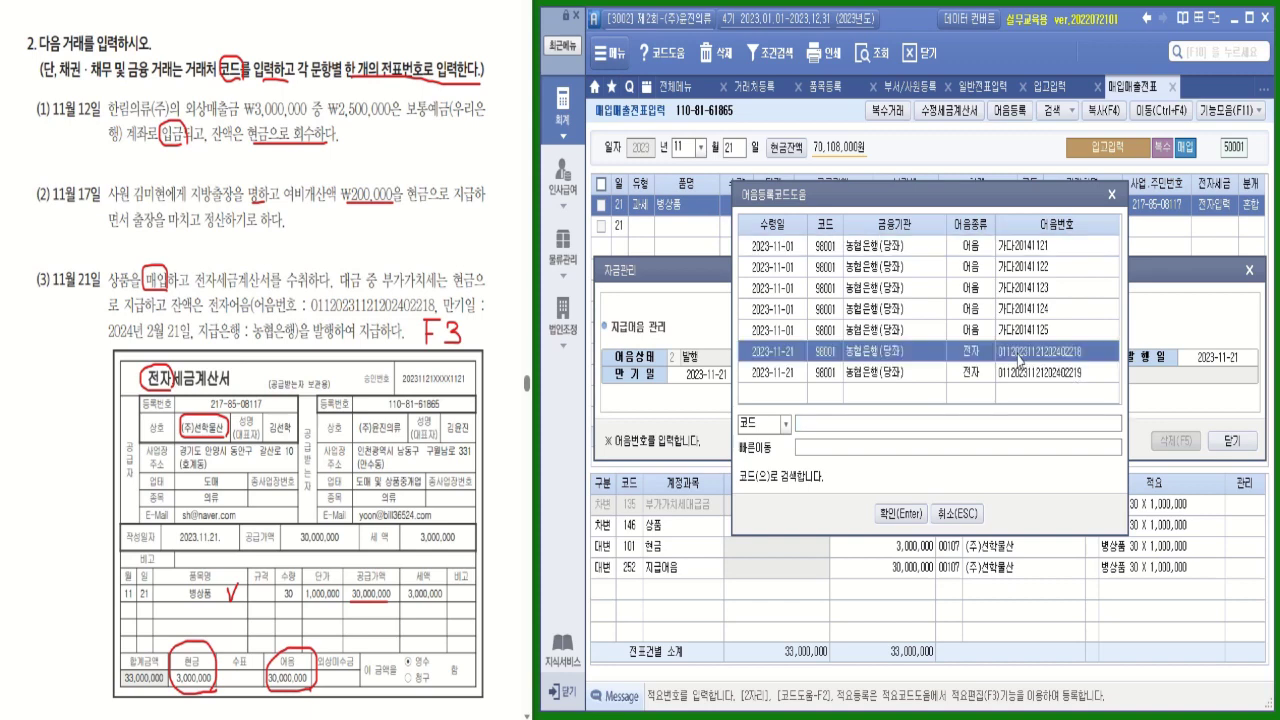
left_click(912, 513)
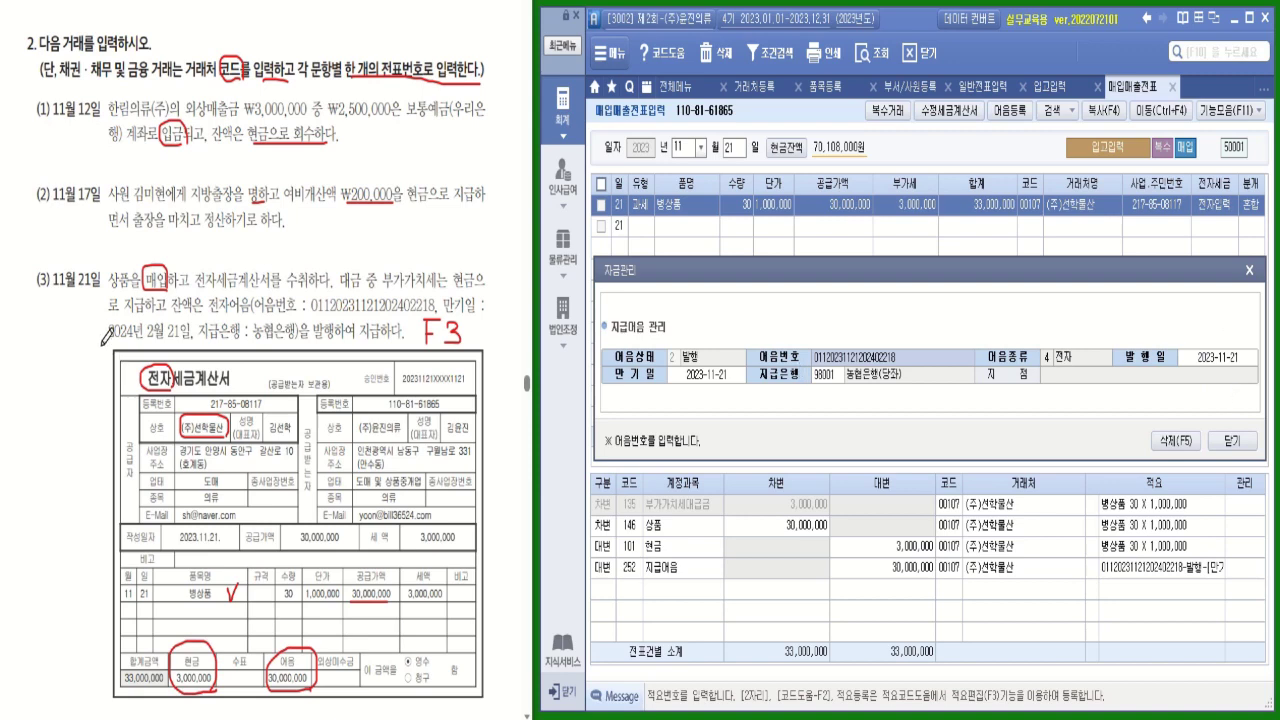
Step: Underline the due date in the November 21 transaction text and set the note's 만기일 to 2024-02-21
left_click_drag(102, 342, 192, 336)
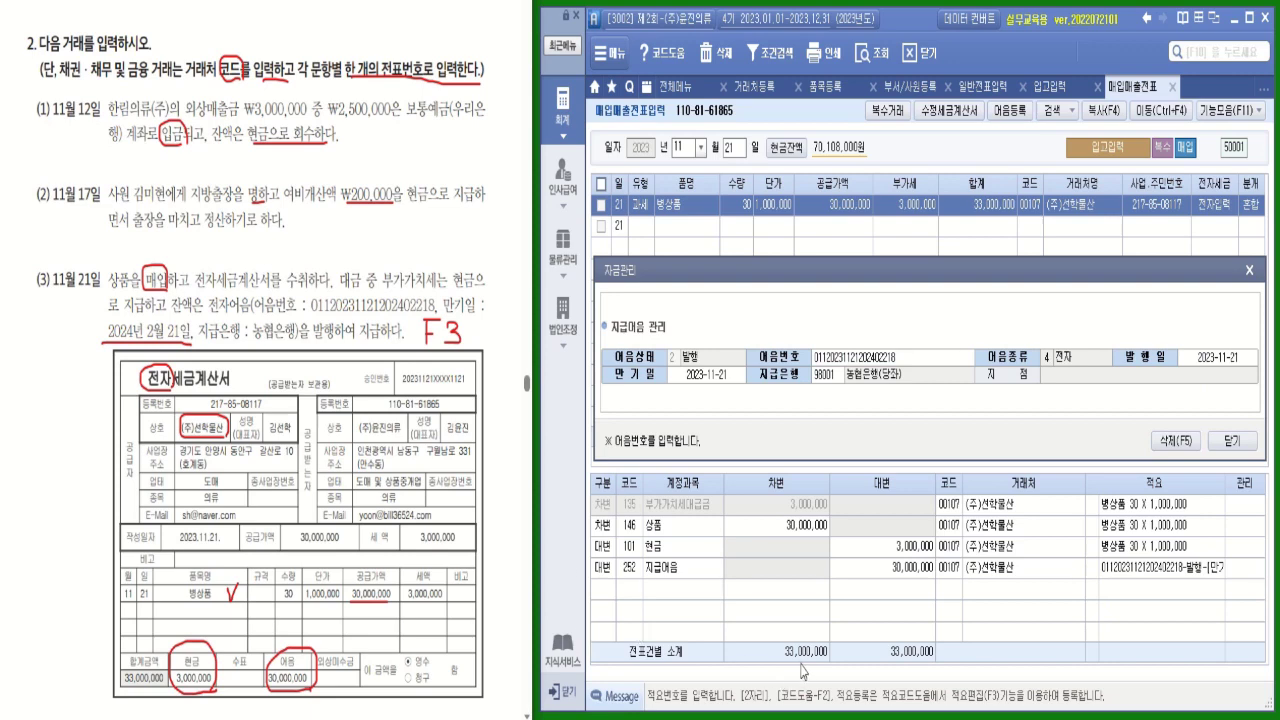
left_click(701, 387)
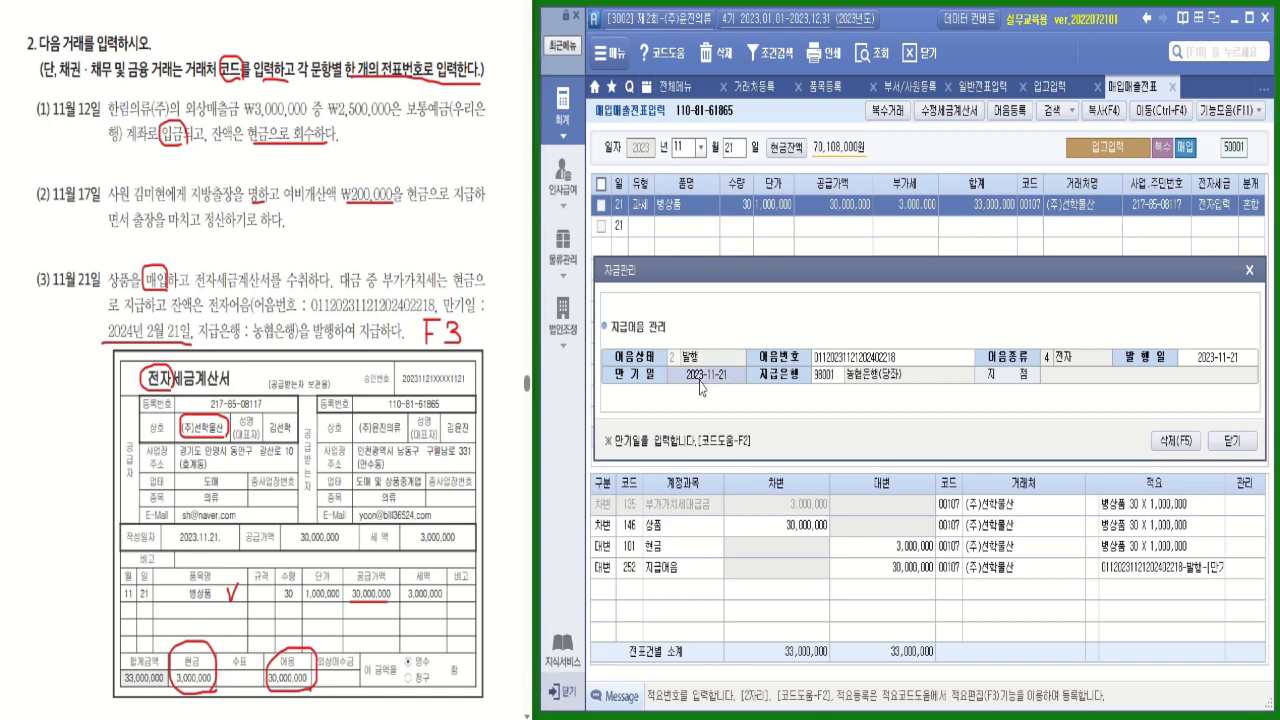
type("20240221")
key("Return")
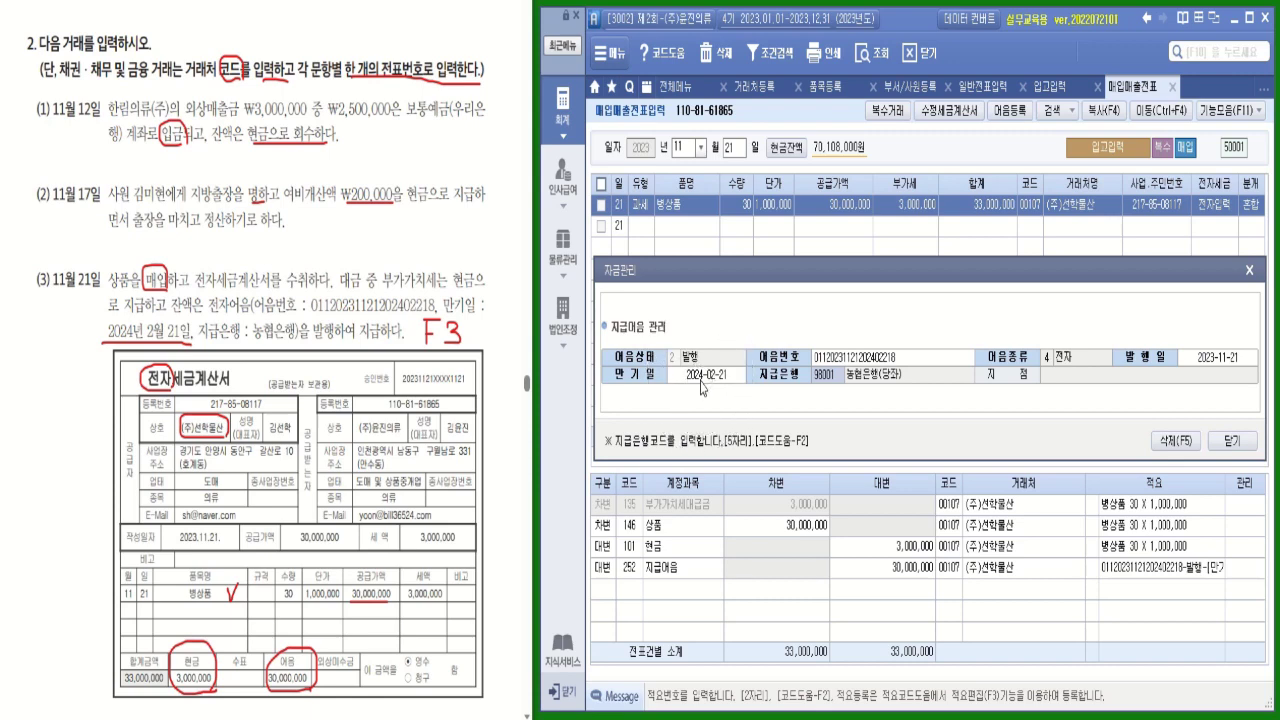
left_click(1232, 441)
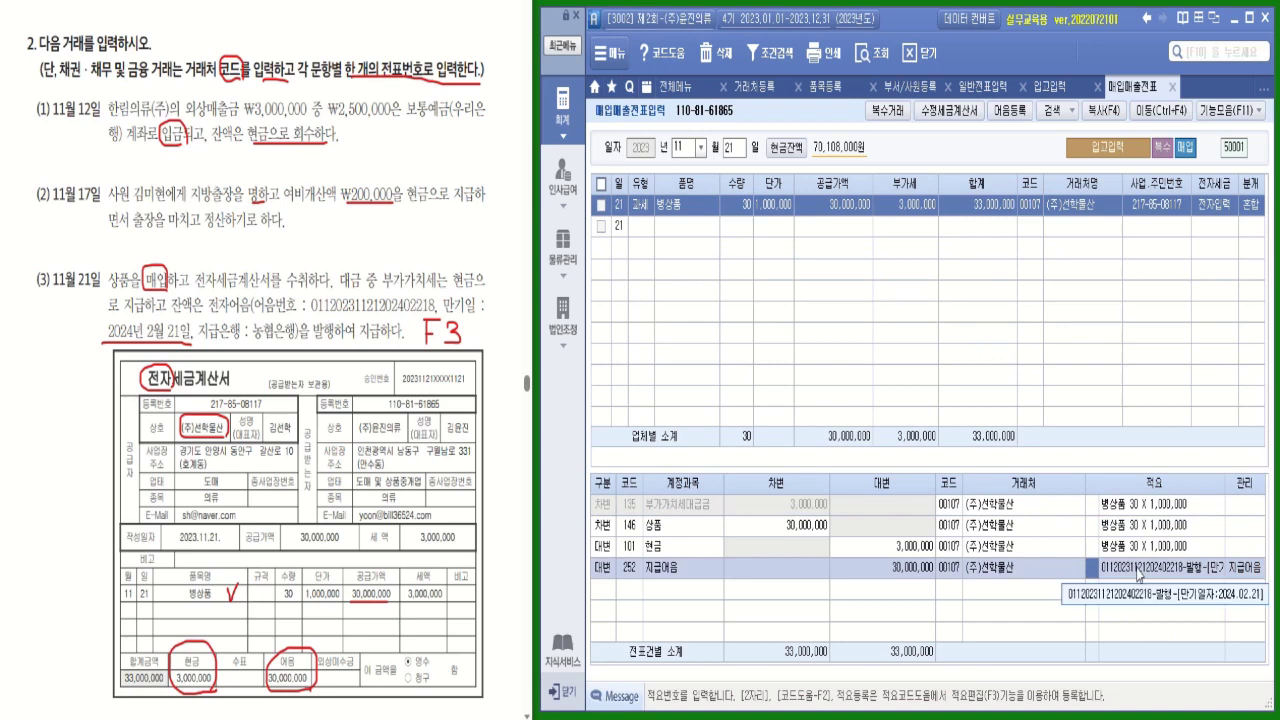
key("Return")
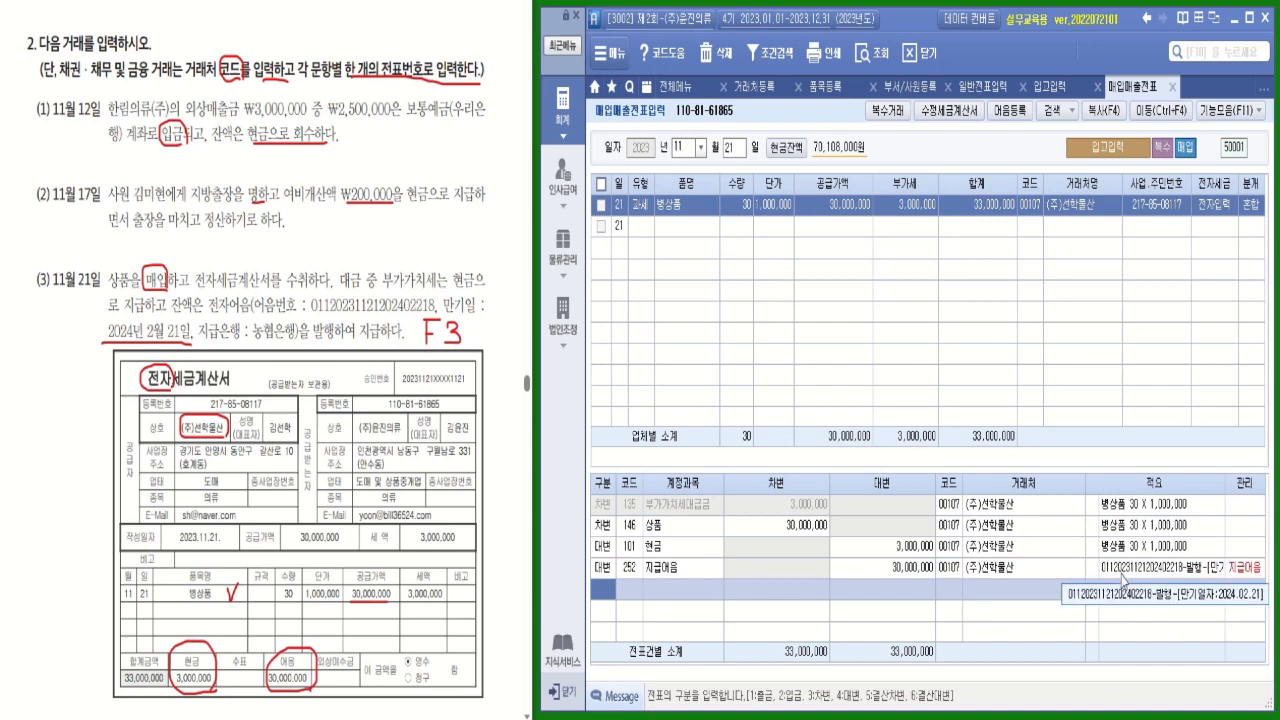
Step: Review the note details registered for the 지급어음 line in 자금관리
left_click(1101, 576)
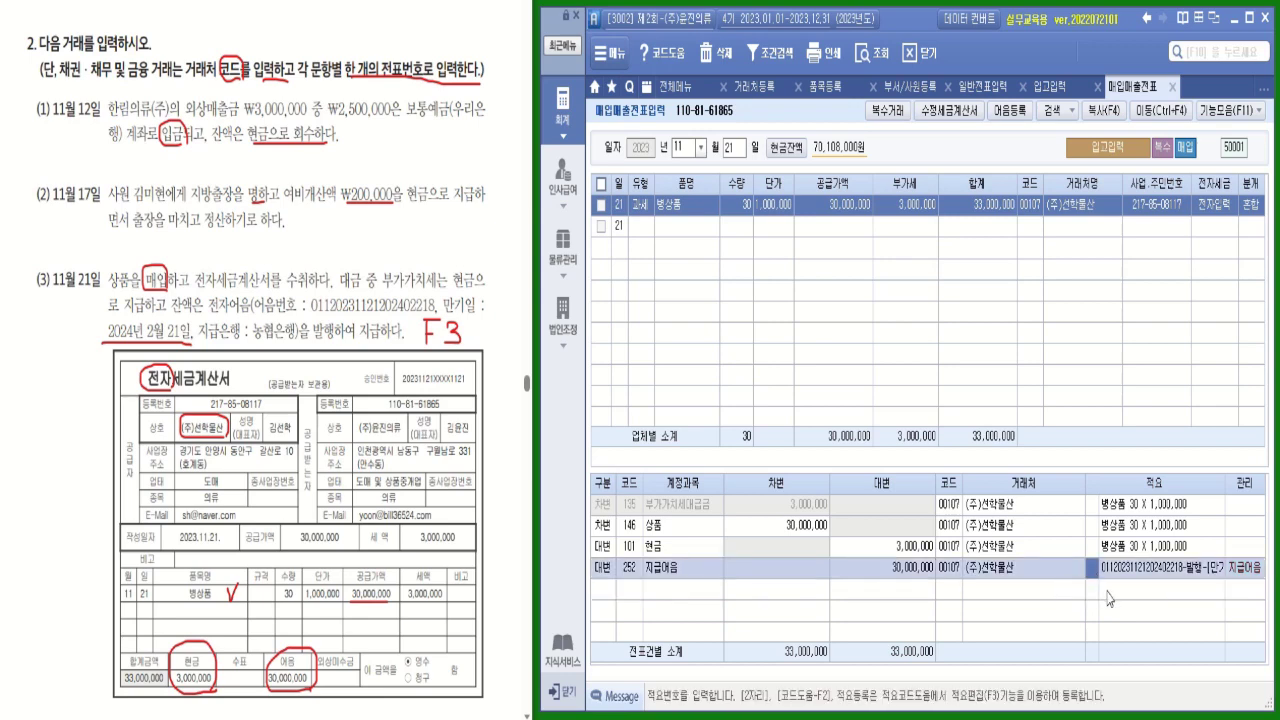
key("F3")
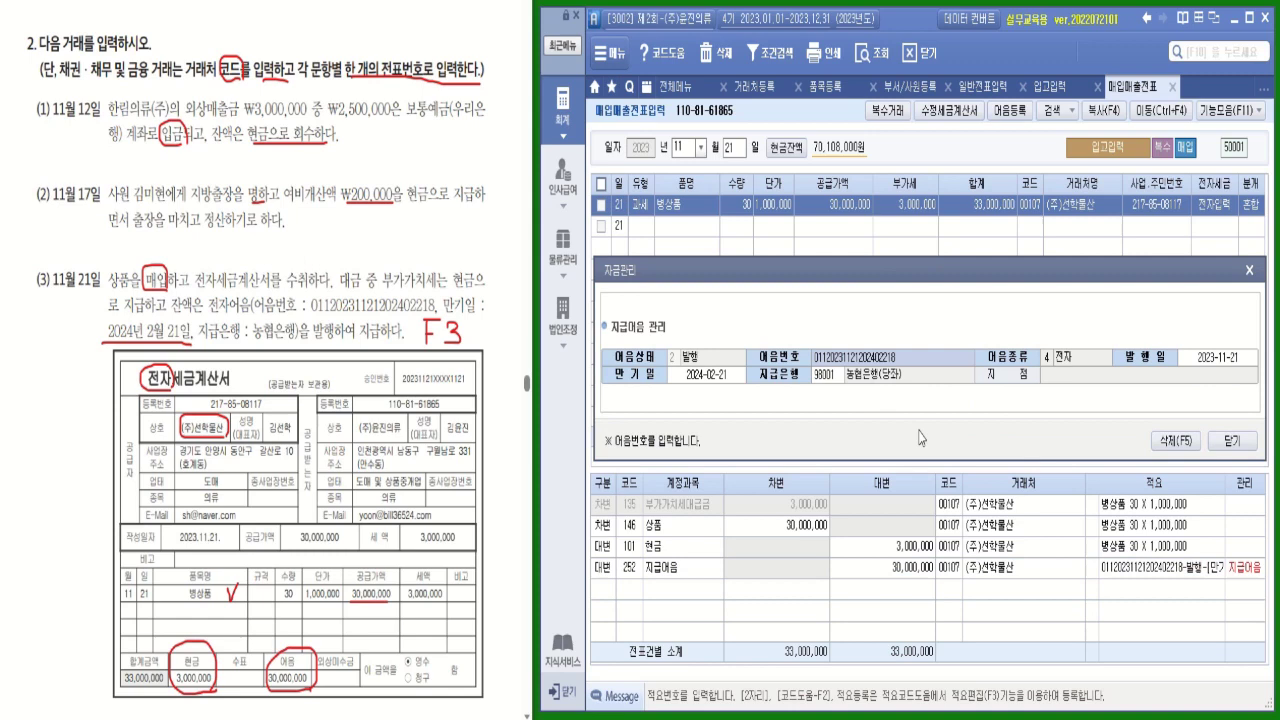
left_click(1230, 441)
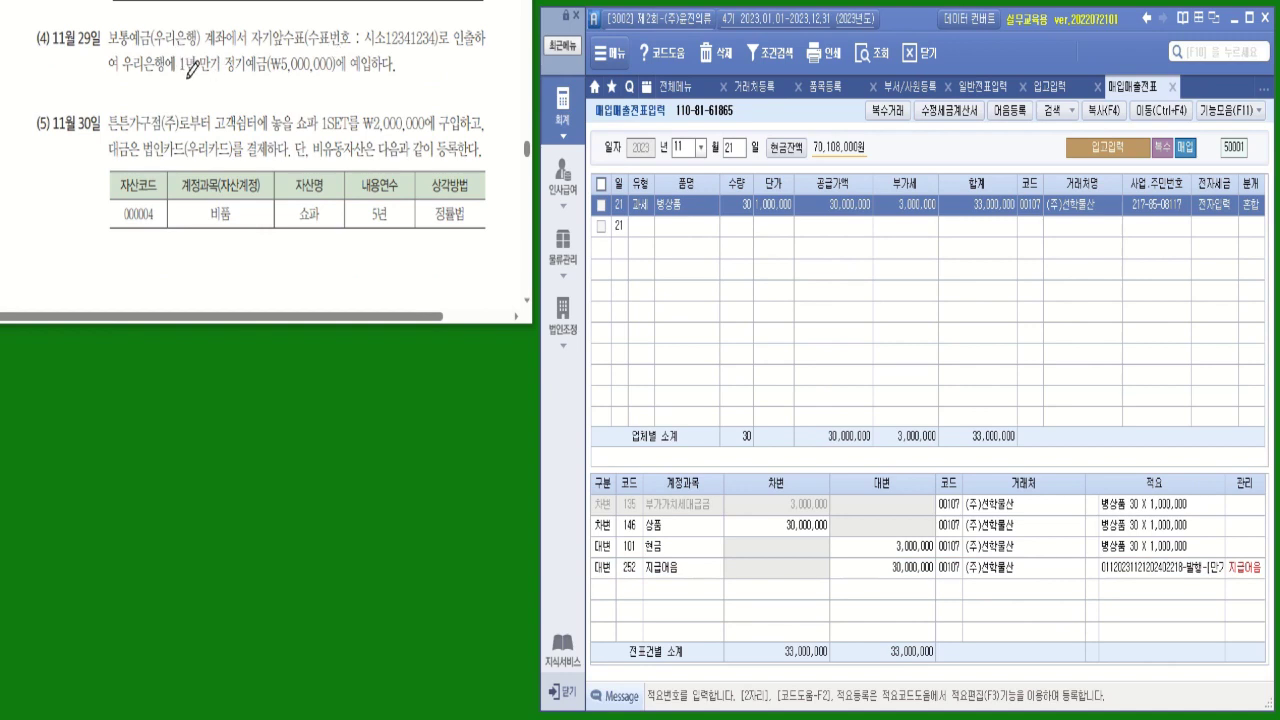
Step: Underline the 1년 만기 정기예금(₩5,000,000) deposit in the November 29 transaction and set the 일반전표입력 date to November 29
left_click_drag(184, 74, 396, 70)
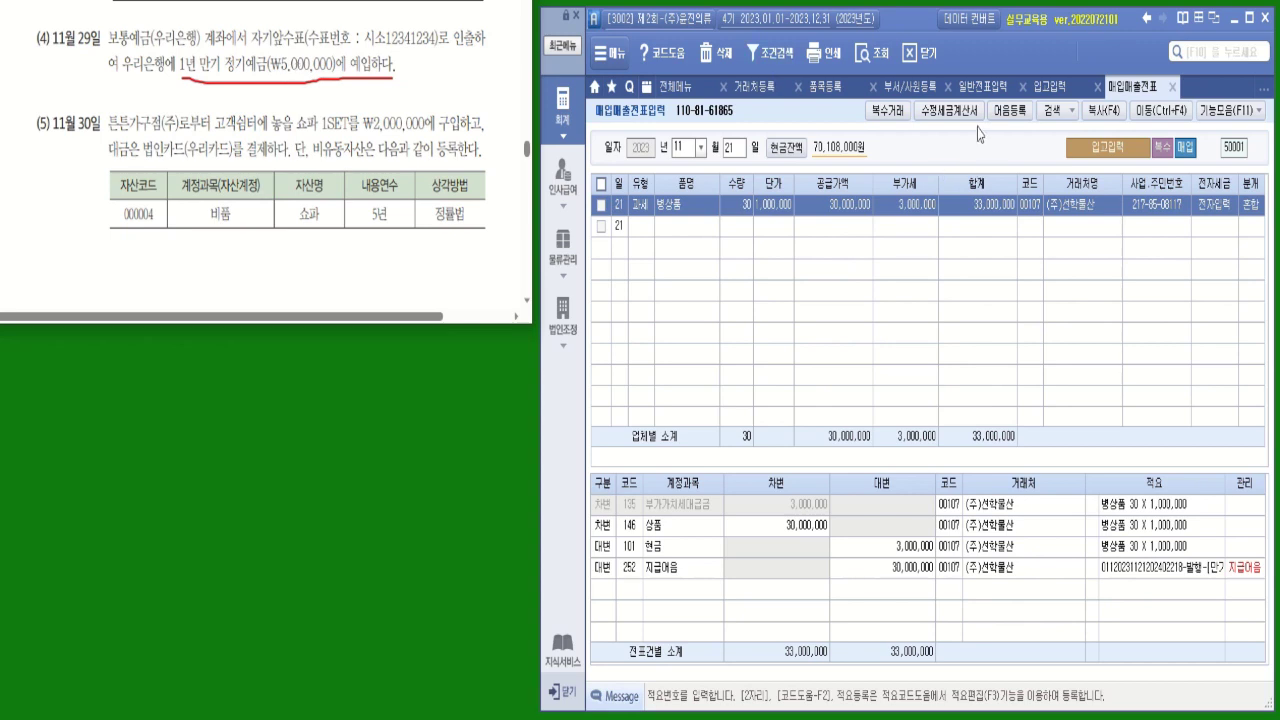
left_click(982, 87)
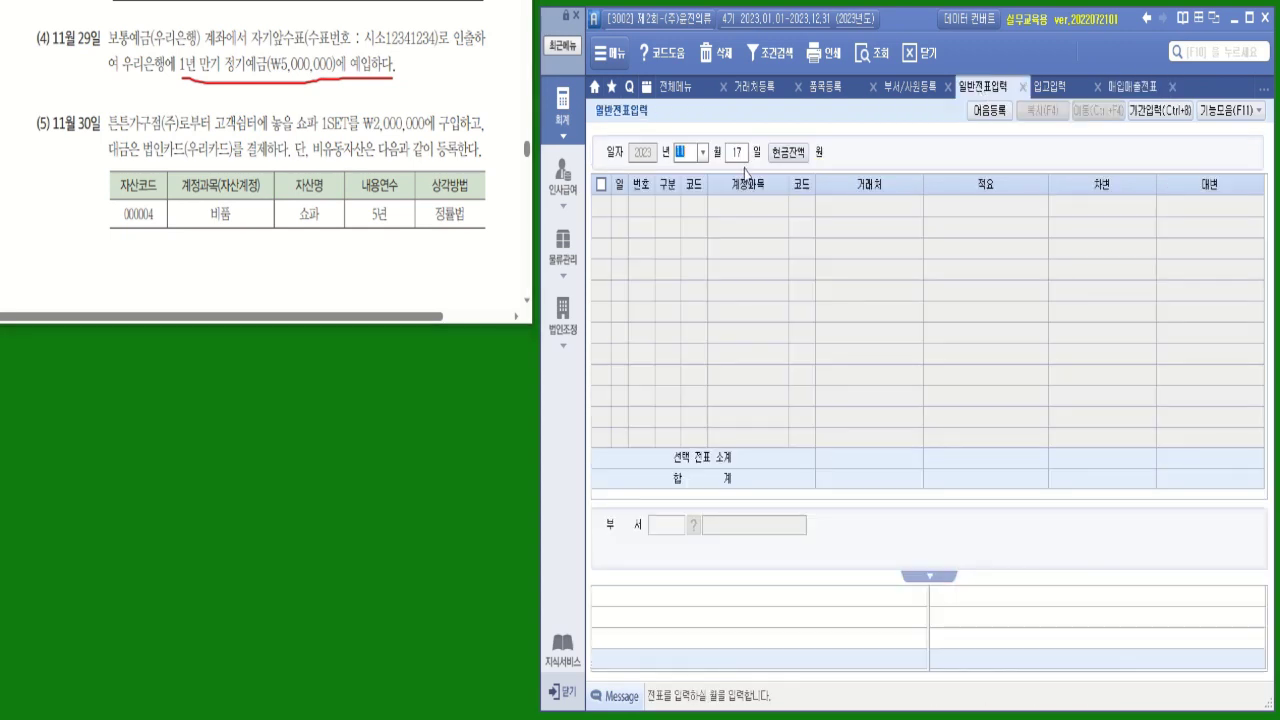
type("29")
key("Return")
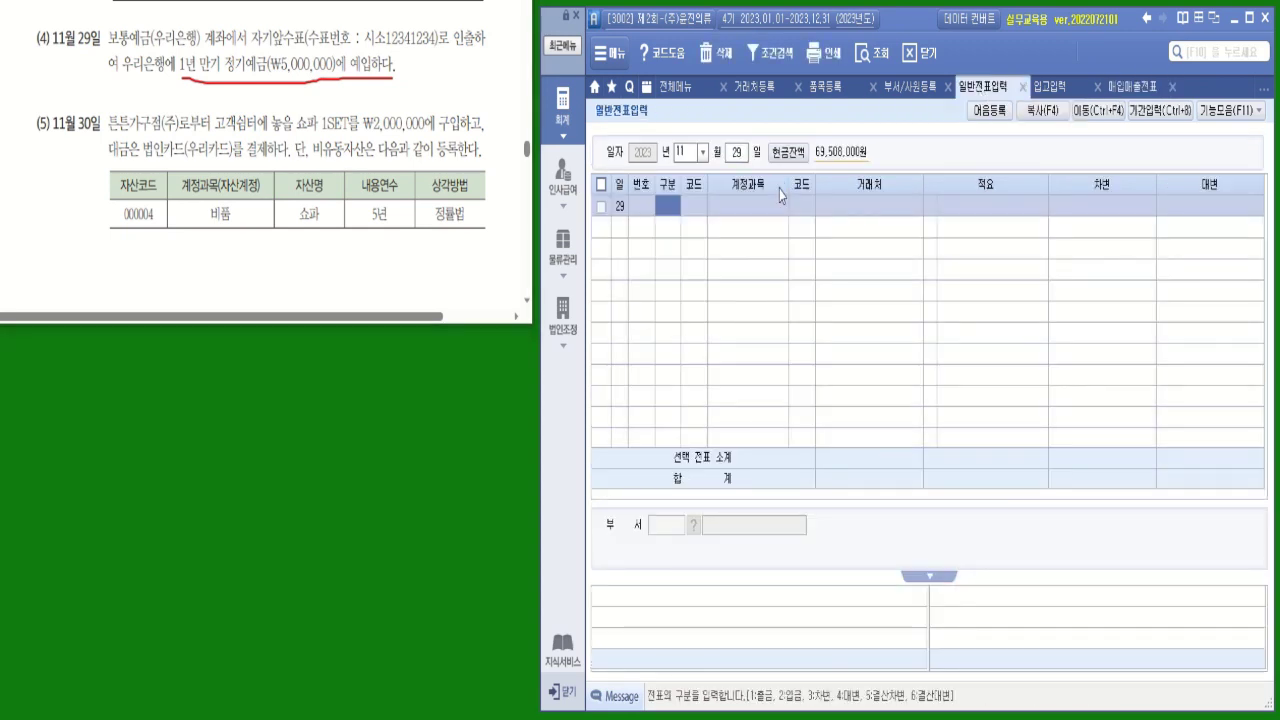
Step: Enter the November 29 debit line with account 정기예금, 거래처 우리(정기예금) and amount 5,000,000
type("3정기")
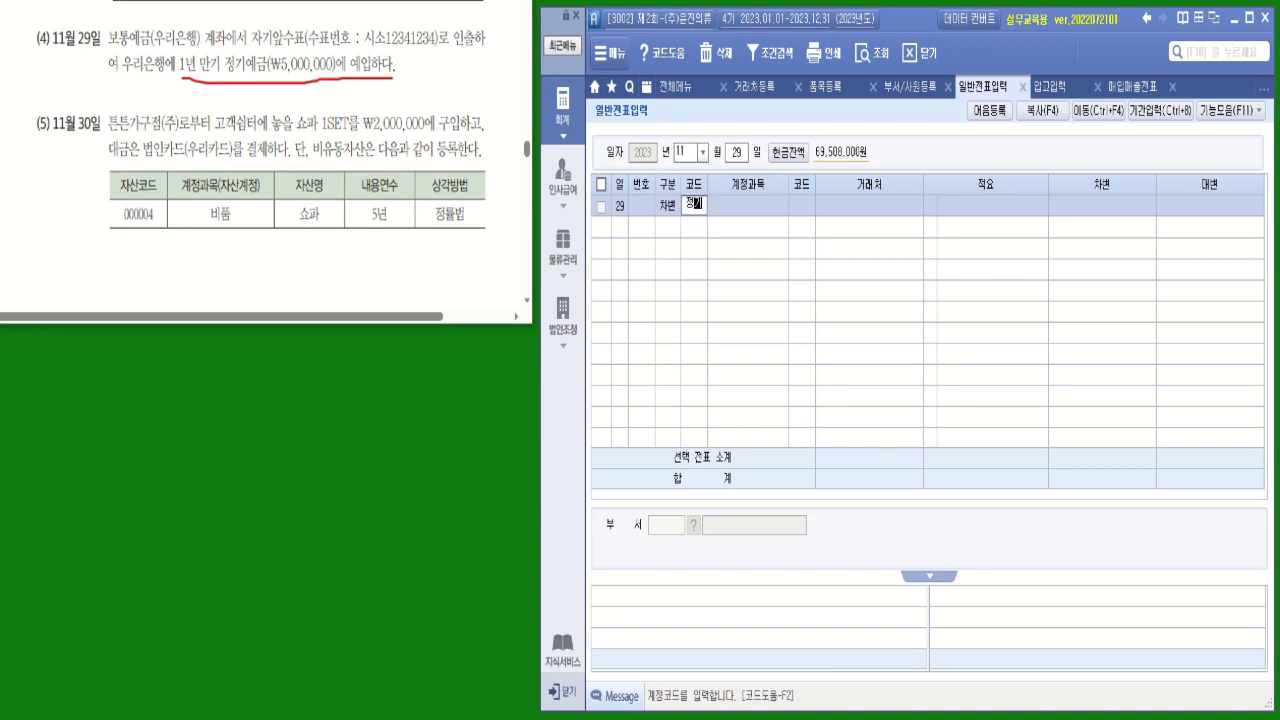
key("Return")
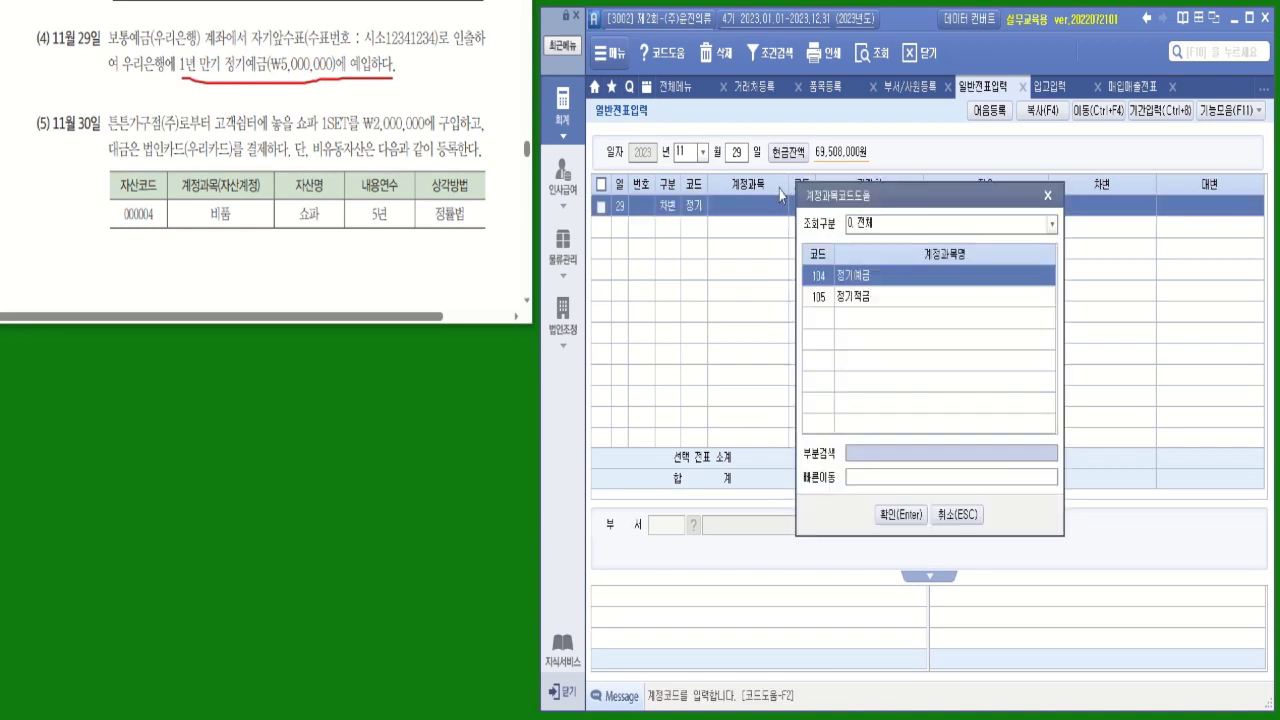
key("Return")
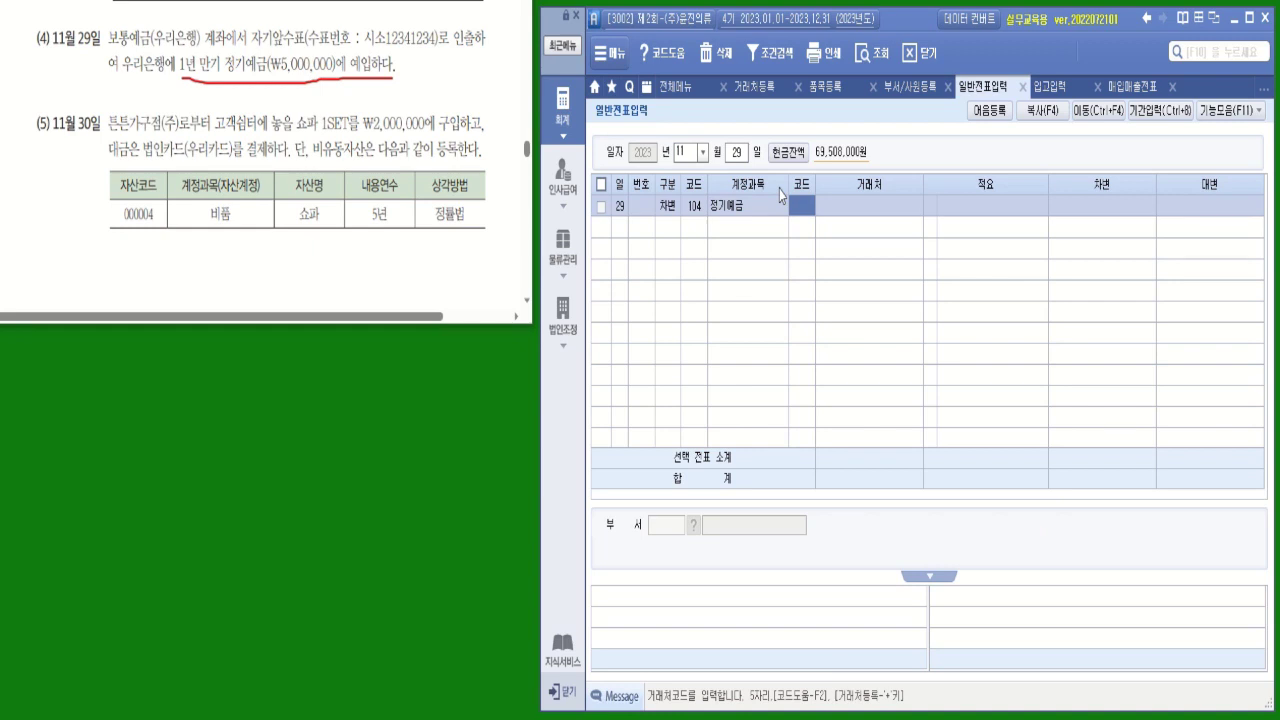
type("우리")
key("Return")
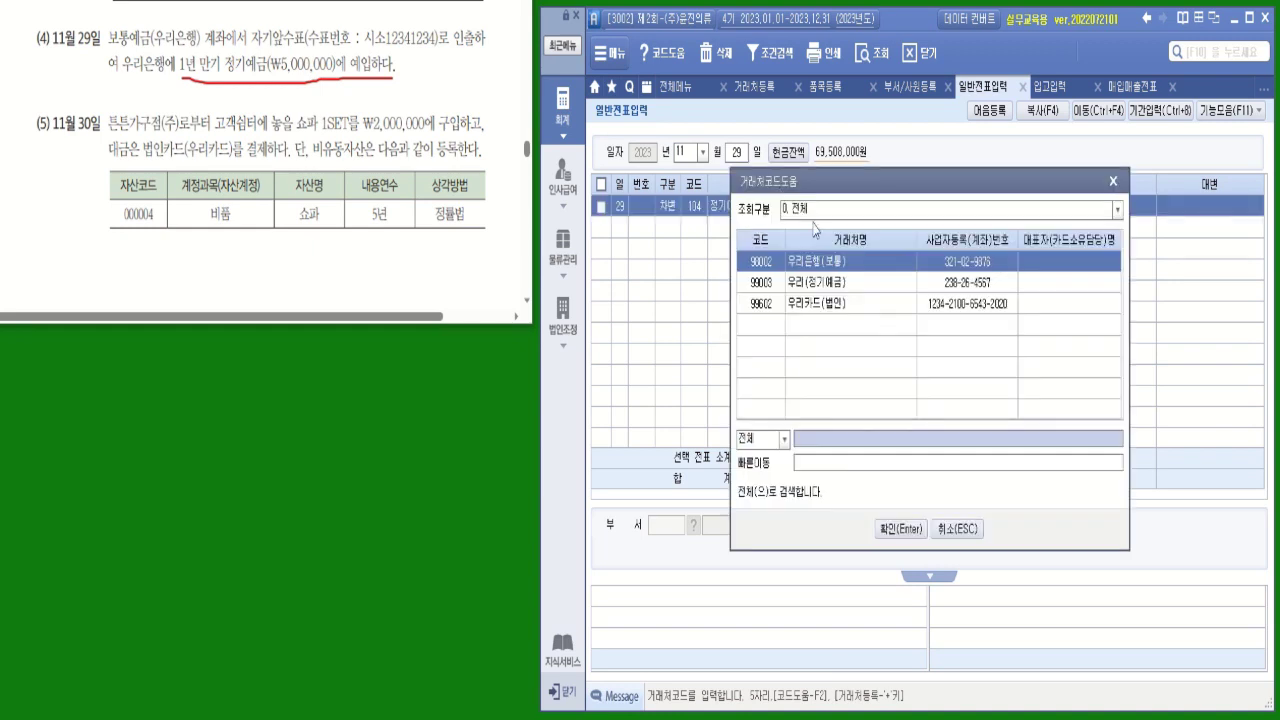
left_click(849, 284)
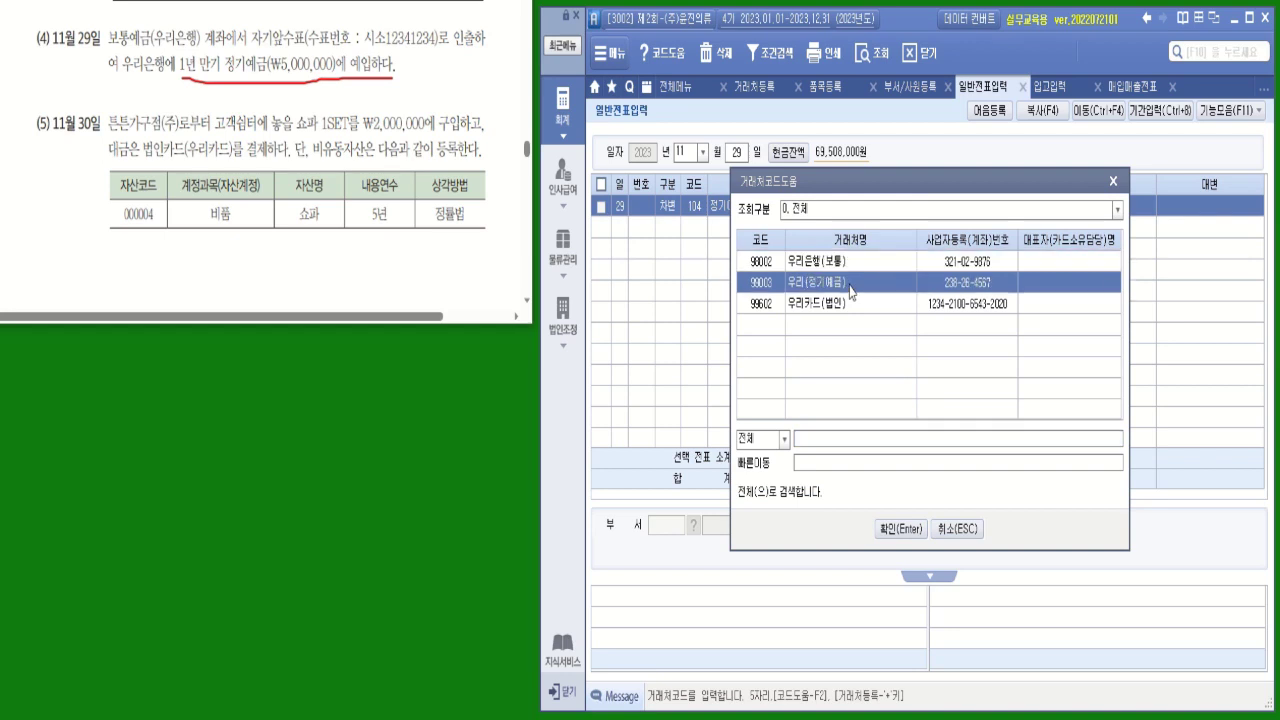
key("Return")
key("Return")
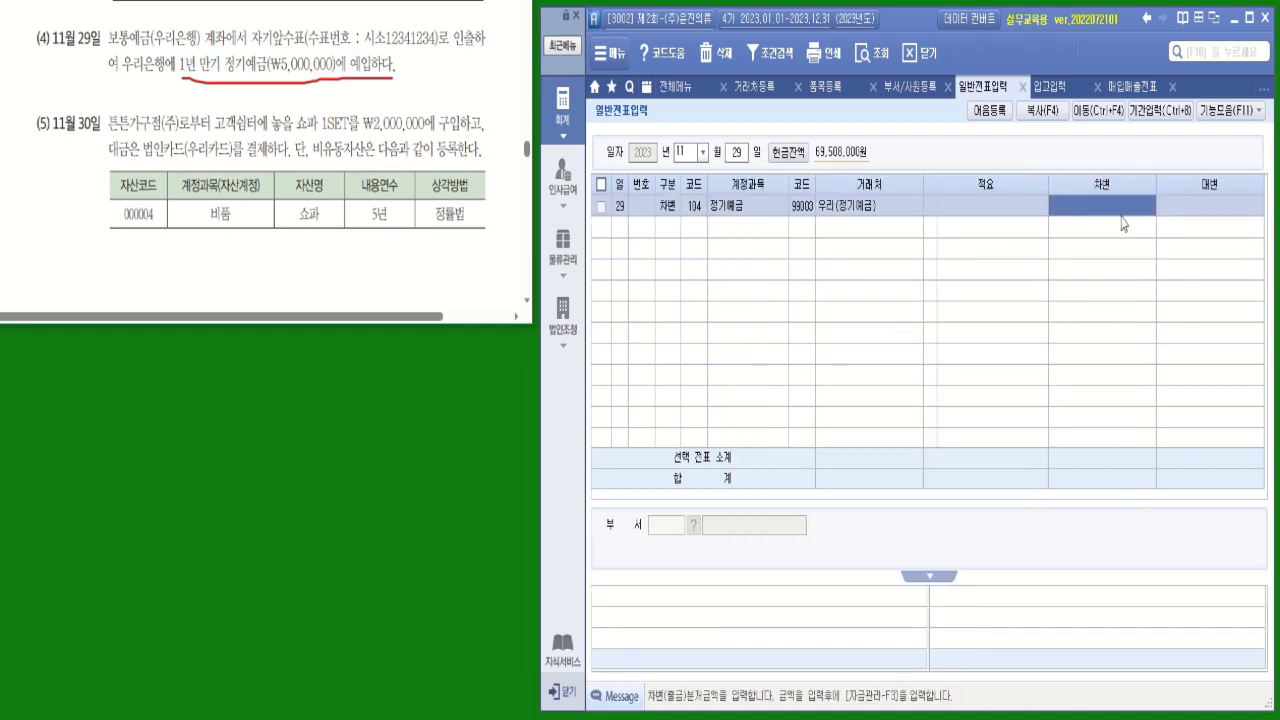
type("5000000")
key("Return")
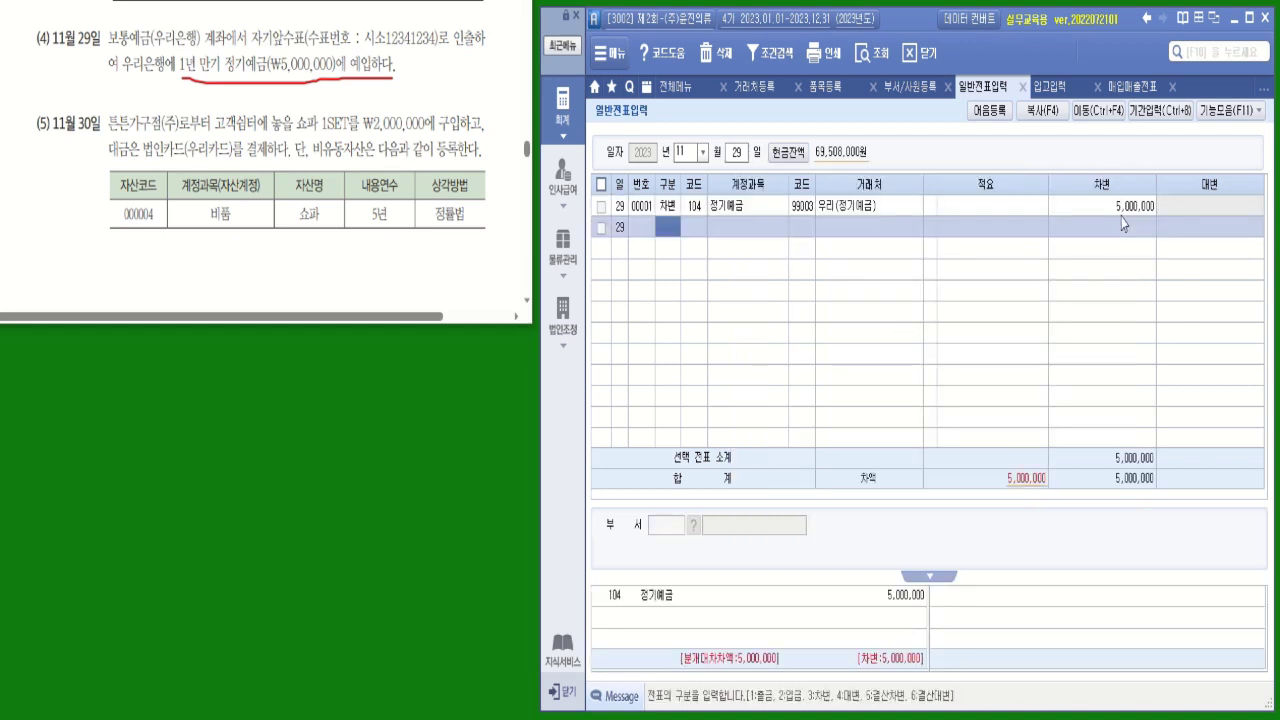
Step: Enter the balancing November 29 credit line with account 보통예금, 거래처 우리은행(보통) and amount 5,000,000
key("4")
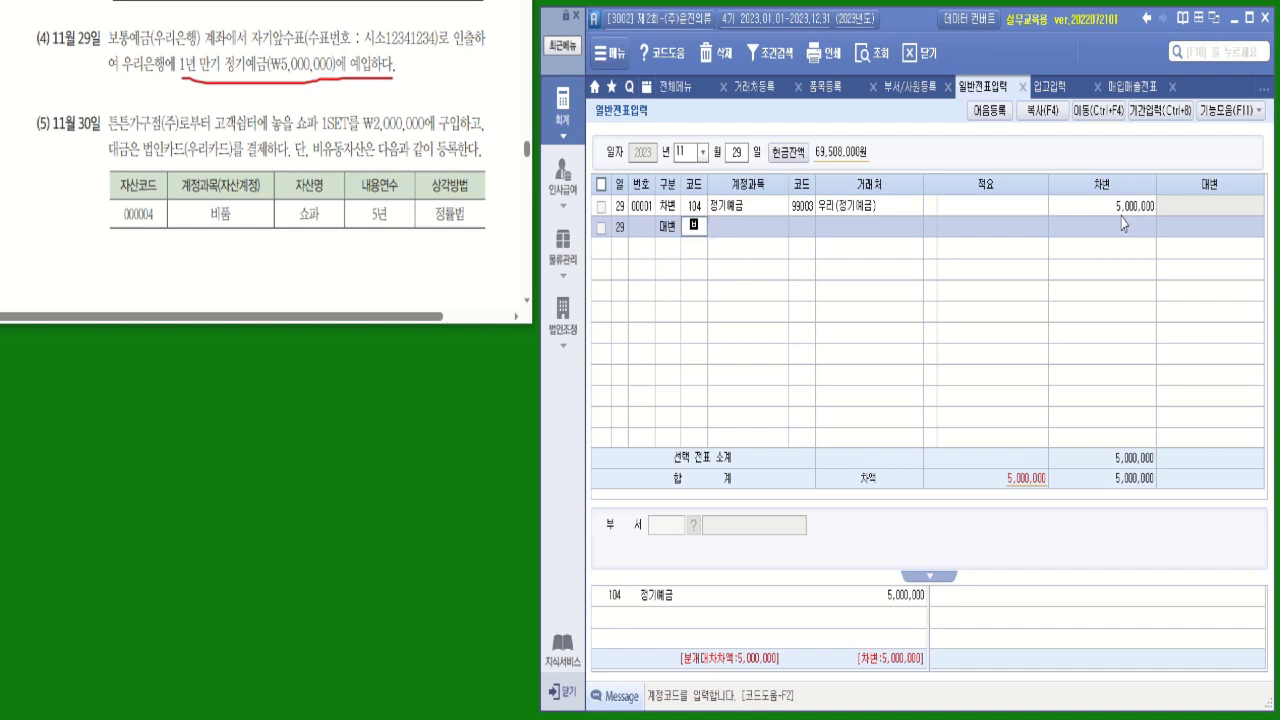
type("보통")
key("Return")
key("Return")
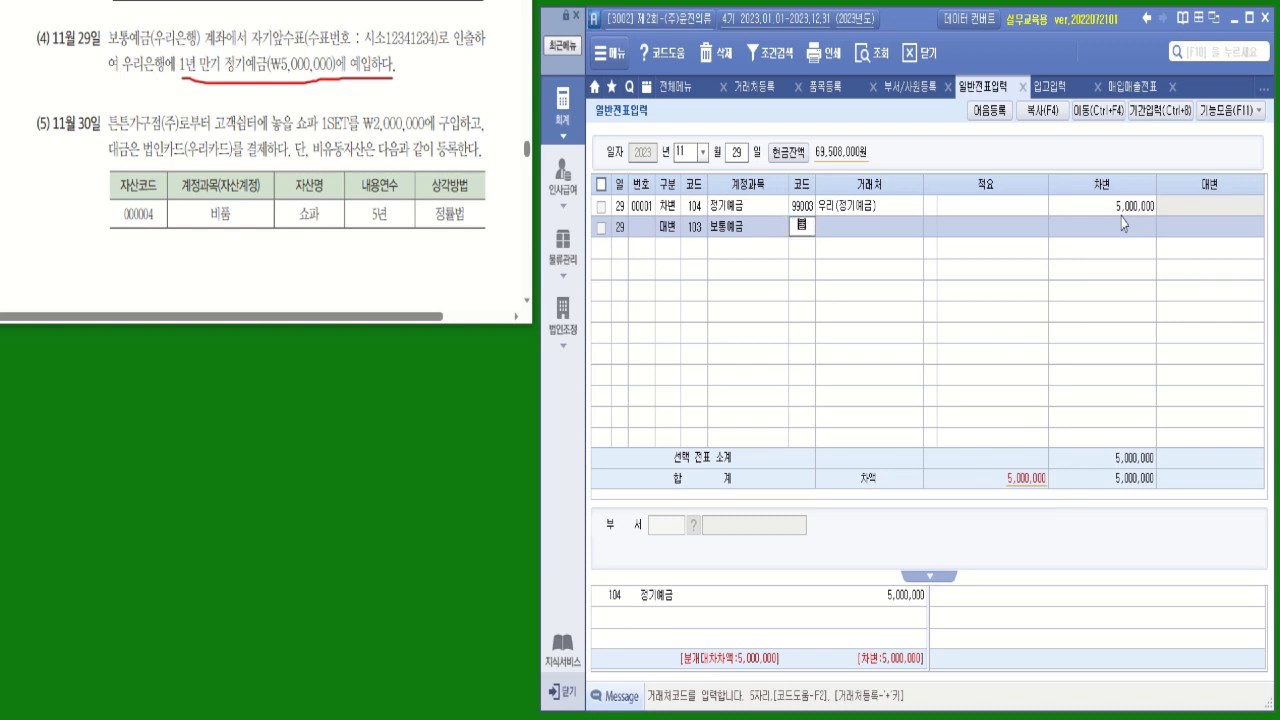
key("F2")
key("Return")
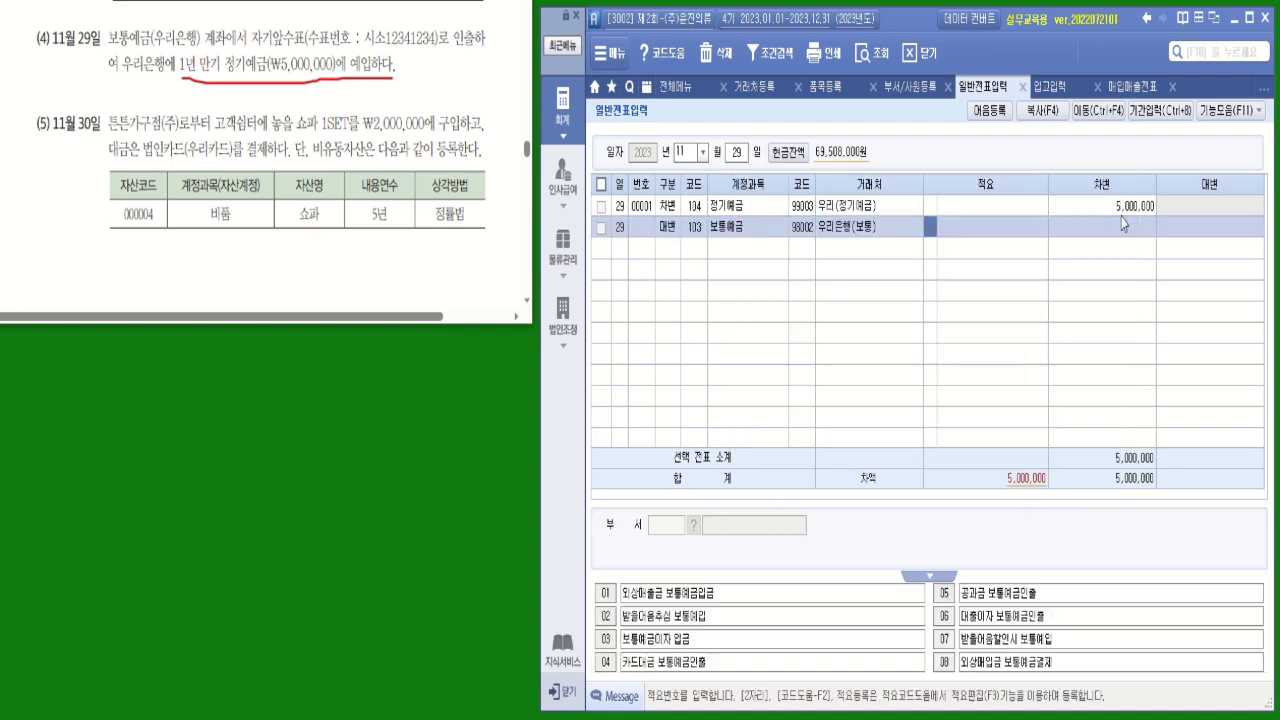
key("Return")
key("Return")
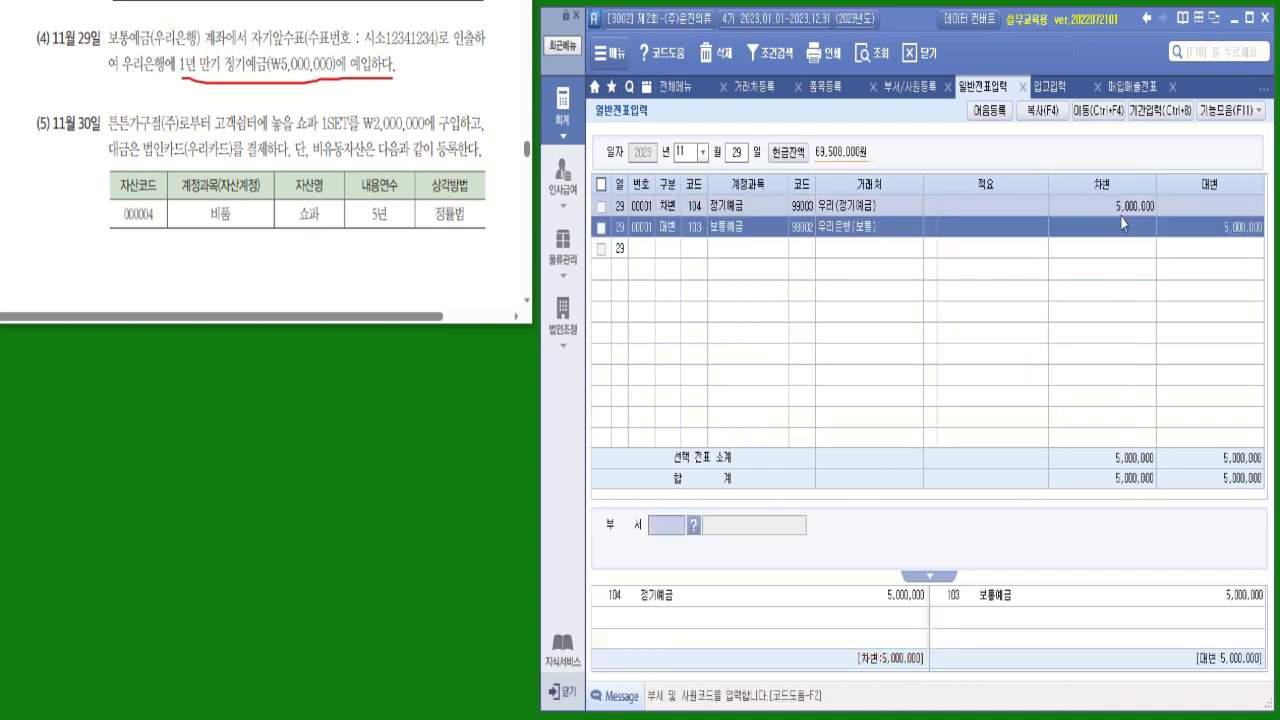
left_click(676, 248)
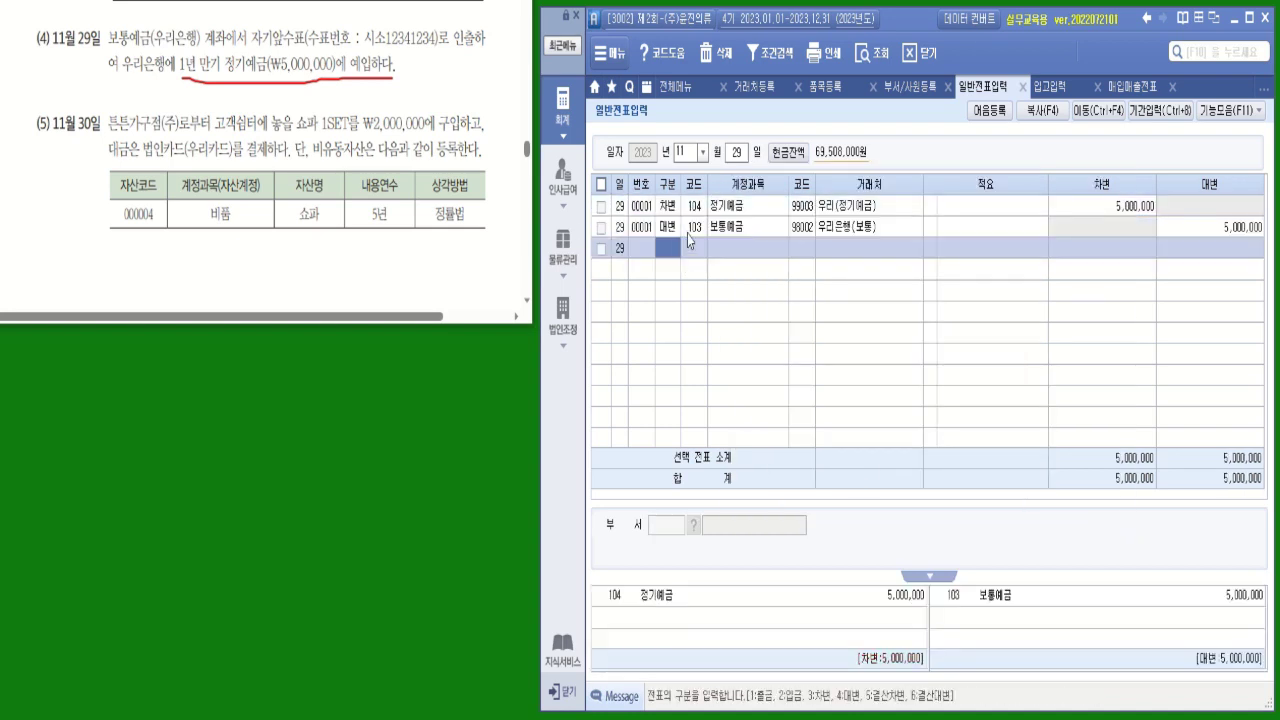
left_click(688, 238)
left_click(688, 238)
Step: Underline the 쇼파 quantity 1SET in the November 30 transaction and set the 일반전표입력 date to November 30
left_click_drag(320, 130, 350, 127)
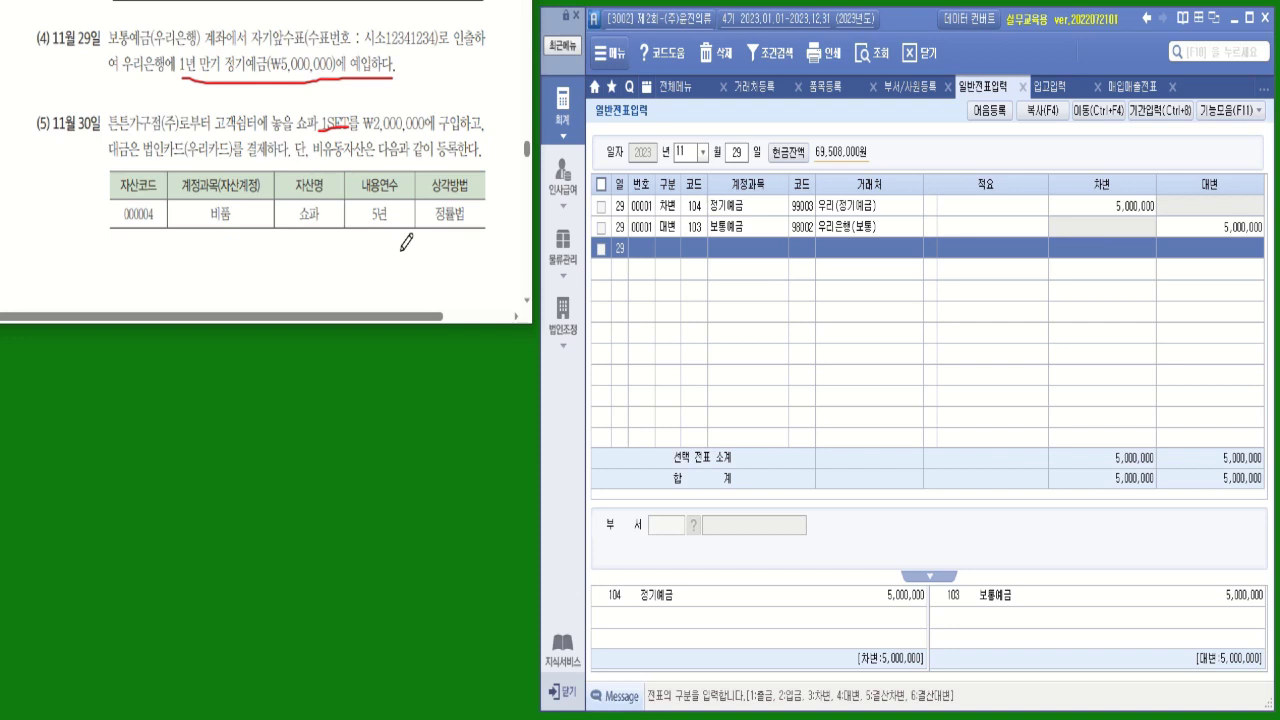
left_click(739, 156)
type("30")
key("Return")
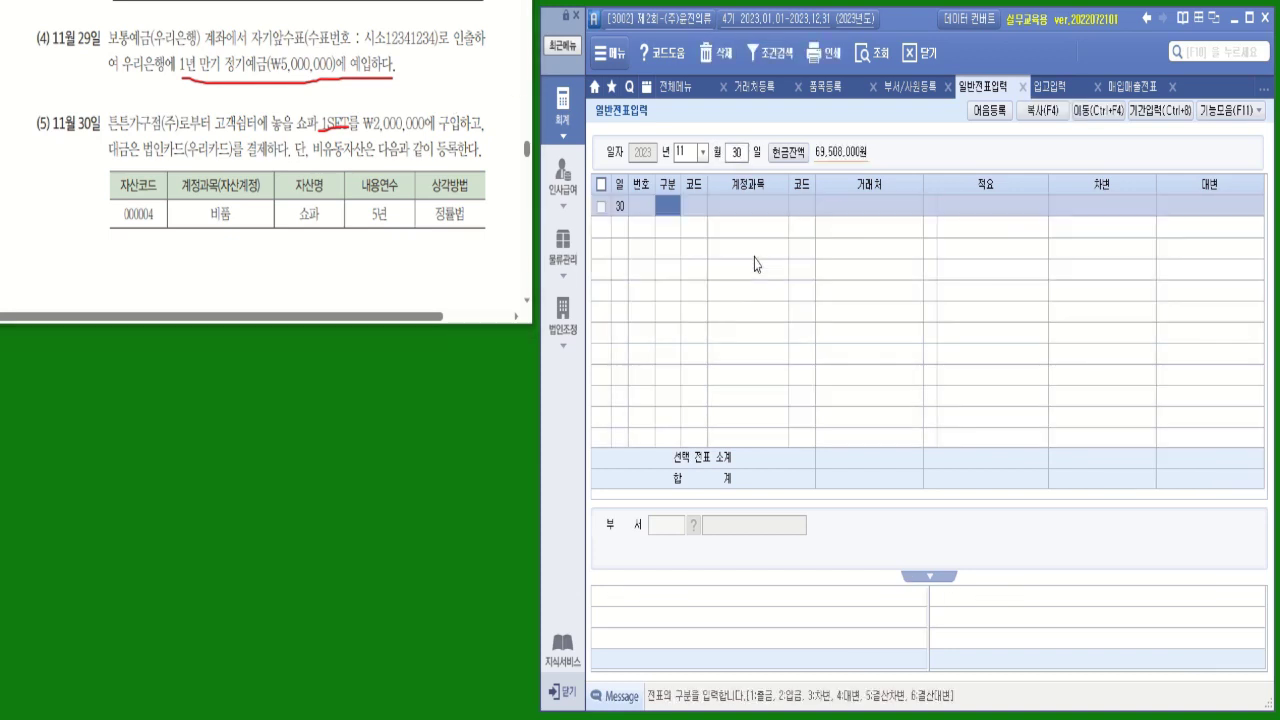
Step: Enter the November 30 debit line with account 비품 and amount 2,000,000, leaving 거래처 and 적요 blank
type("3")
key("Return")
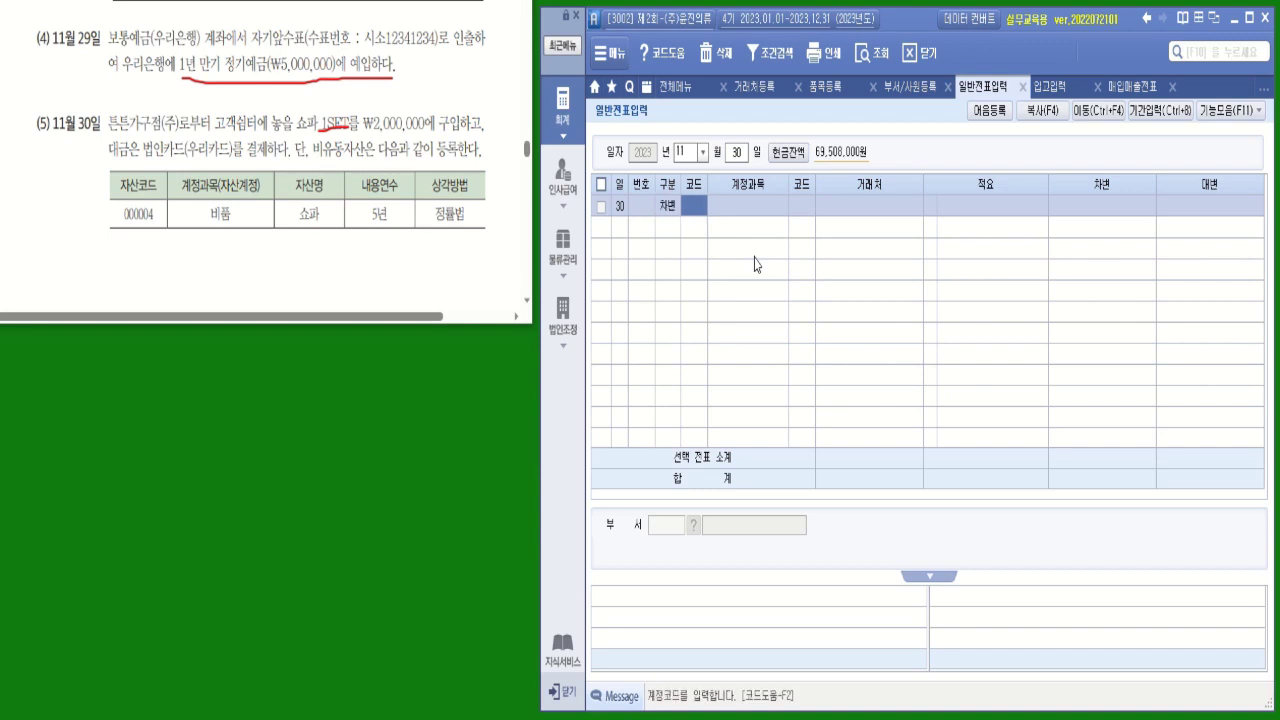
type("비품")
key("Return")
key("Return")
key("Return")
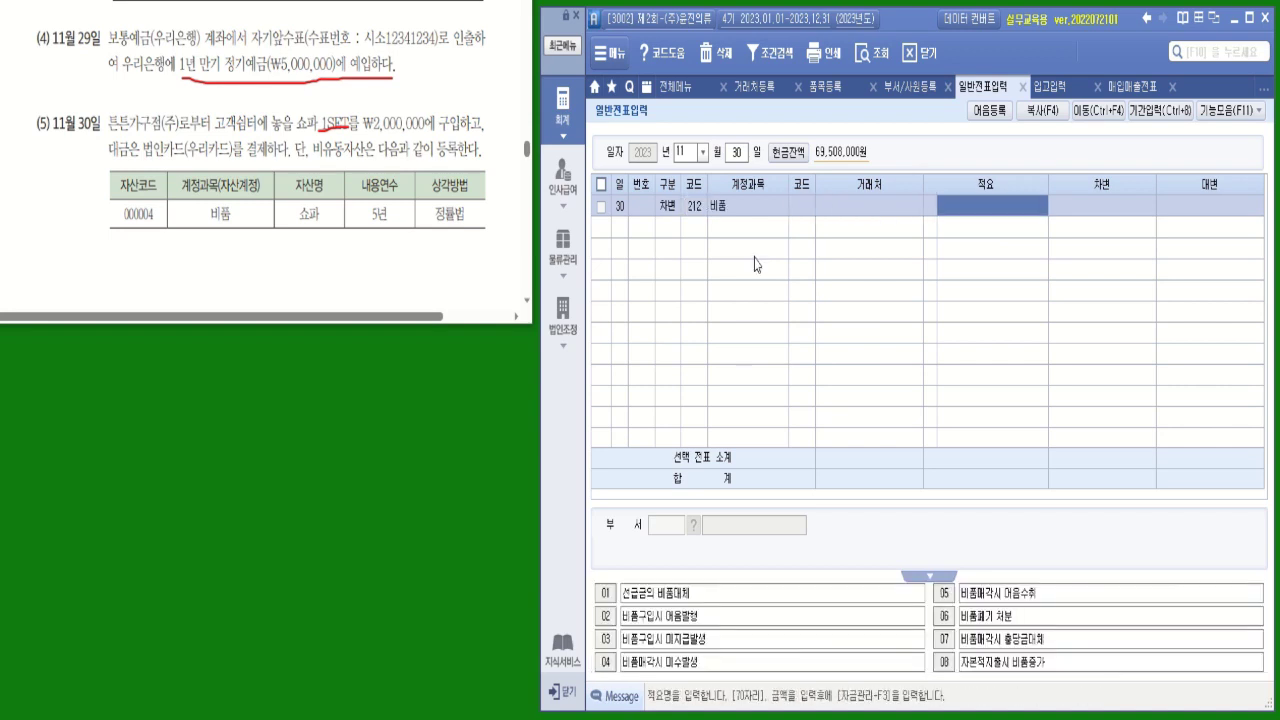
key("Return")
type("2000000")
key("Return")
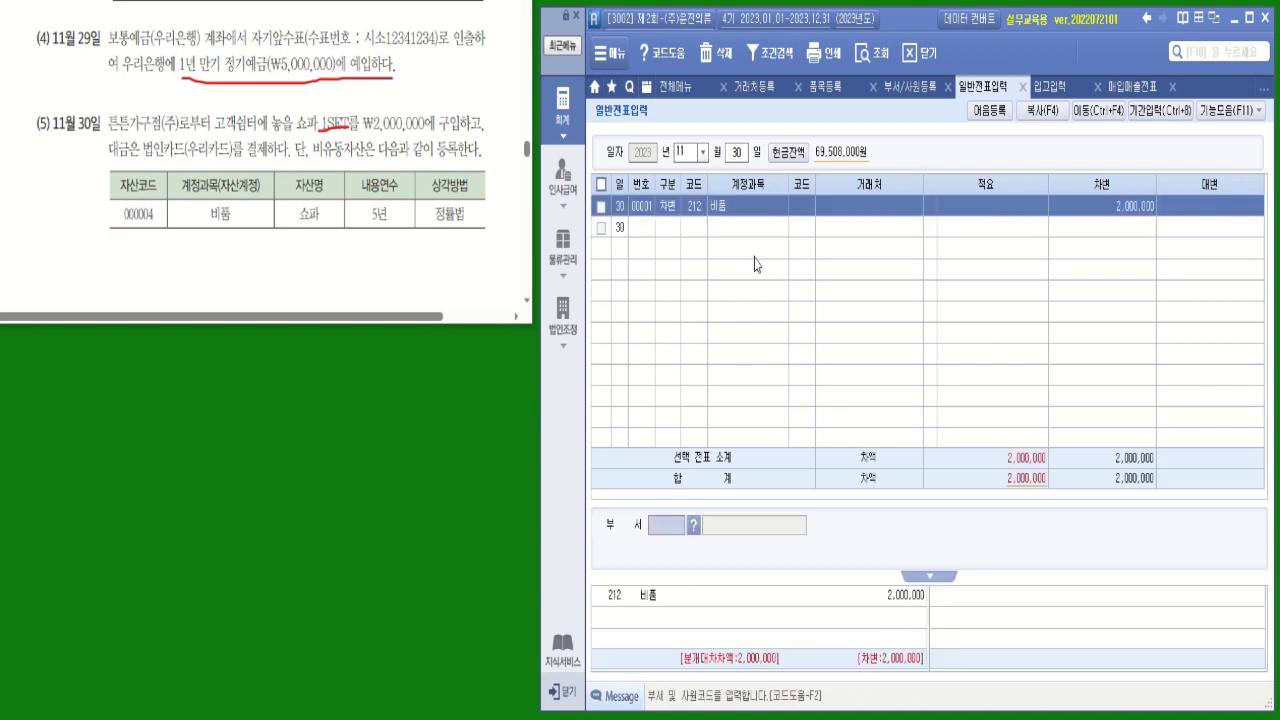
Step: Start a 대변 line below the 비품 debit and choose 미지급금 as its account
left_click(668, 228)
key("4")
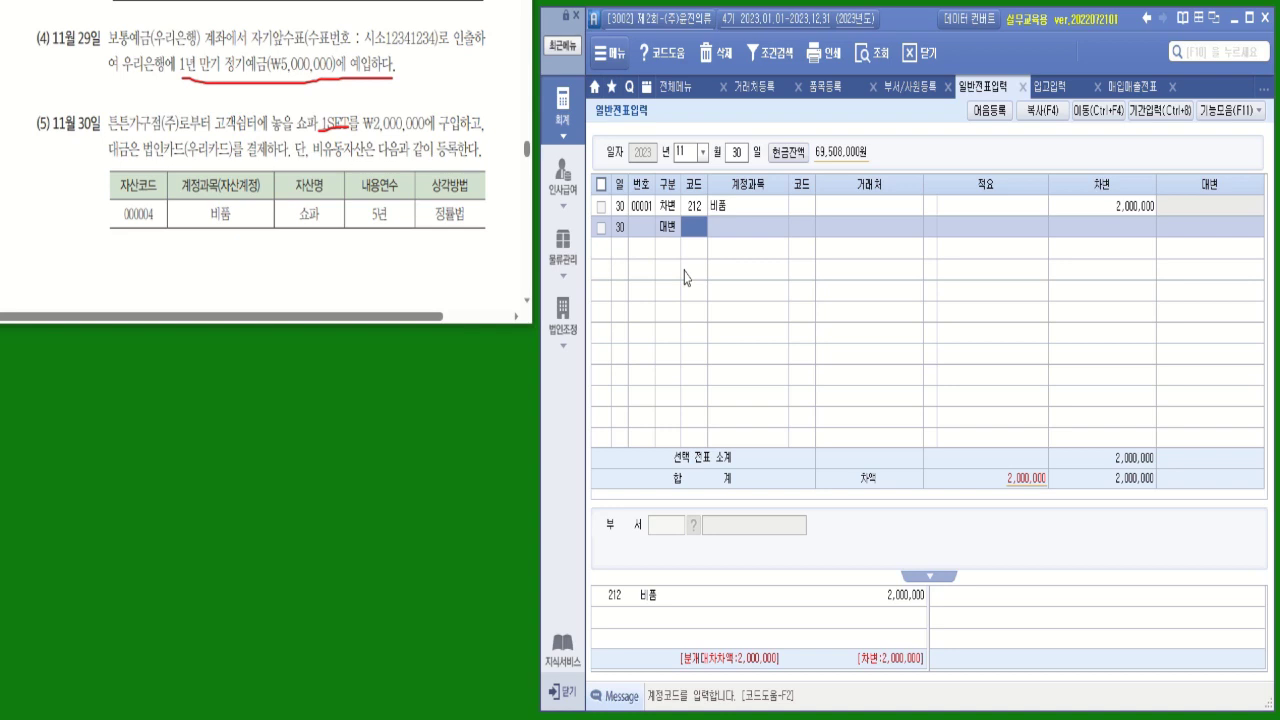
type("미지")
key("Return")
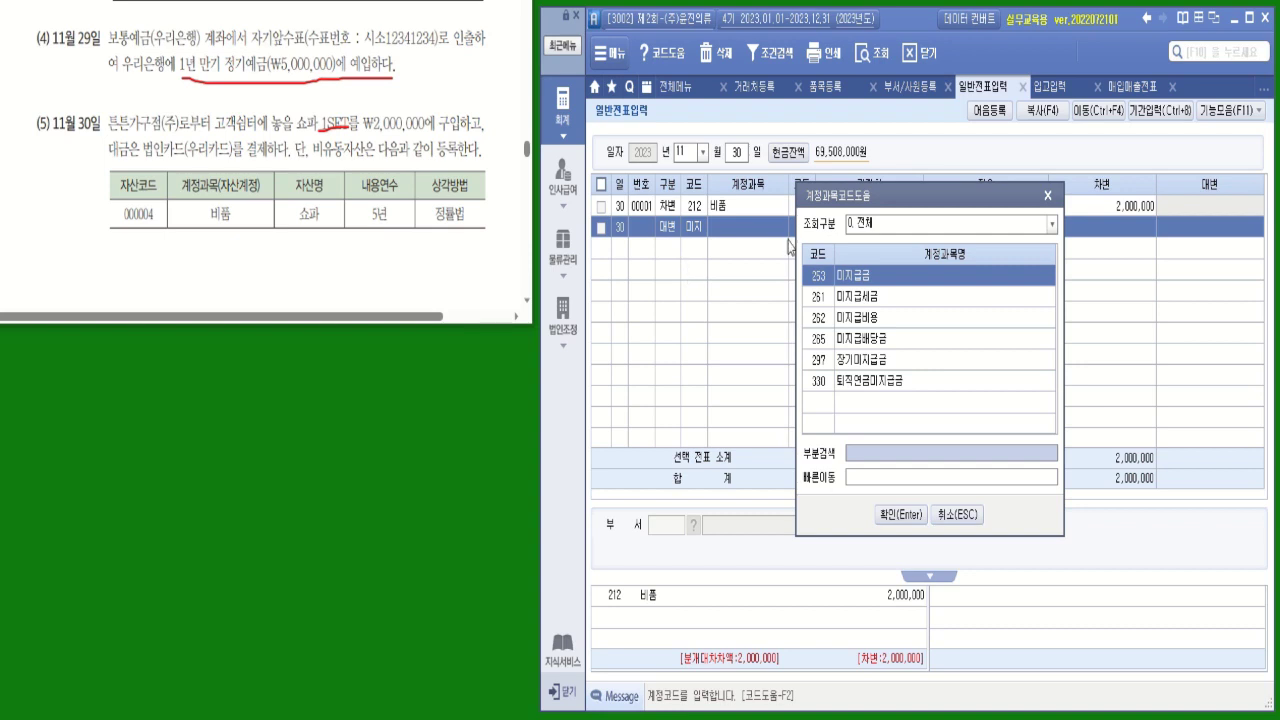
left_click(870, 281)
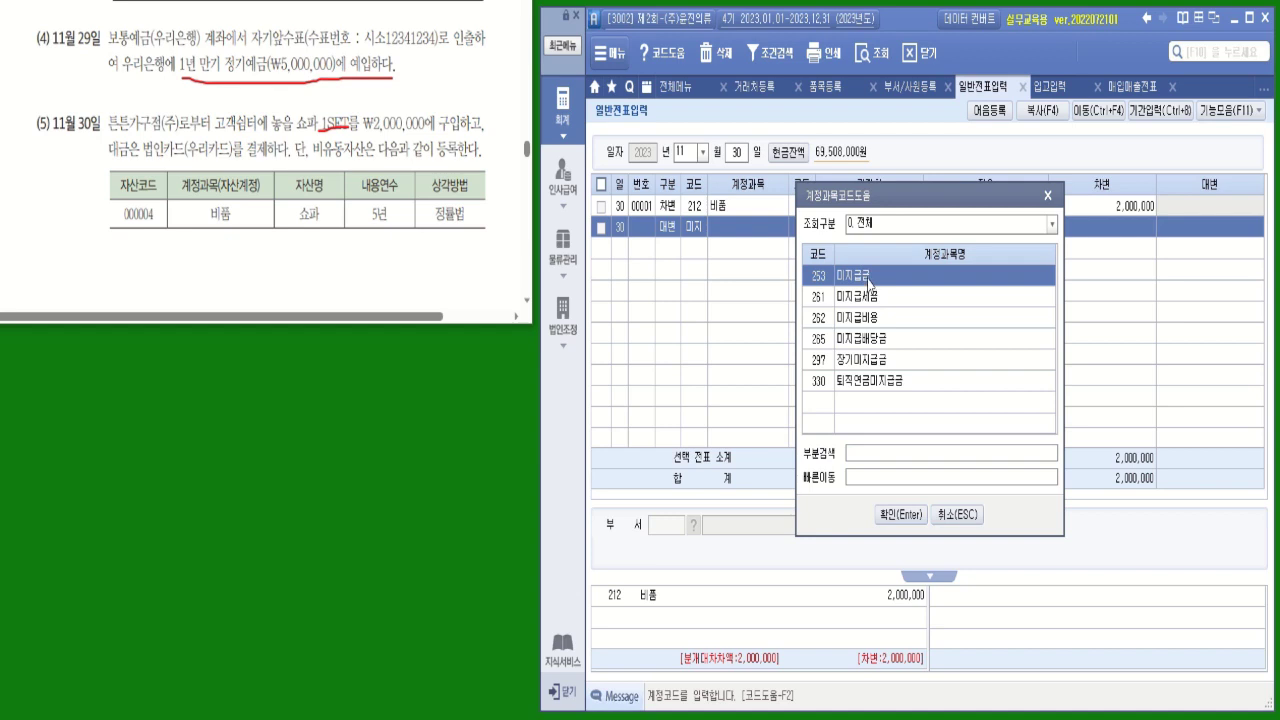
double_click(869, 282)
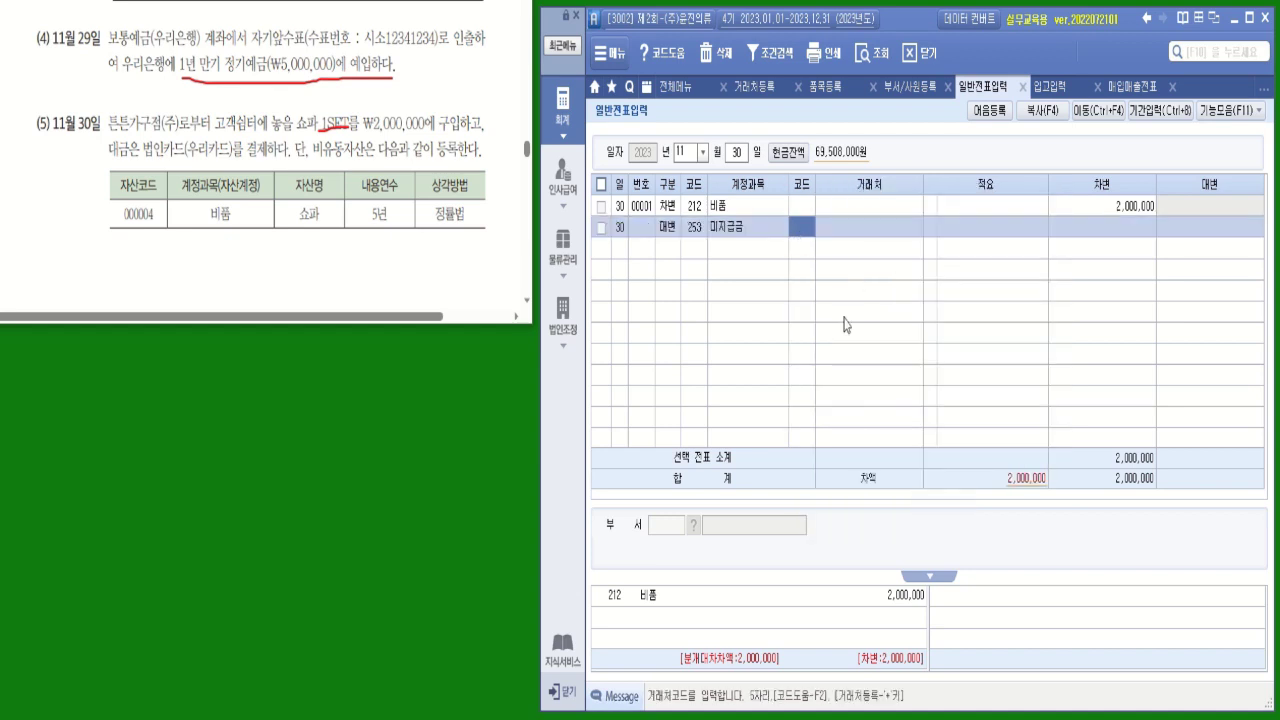
Step: Complete the 미지급금 credit line with 거래처 우리카드(법인) and amount 2,000,000
type("우리")
key("Return")
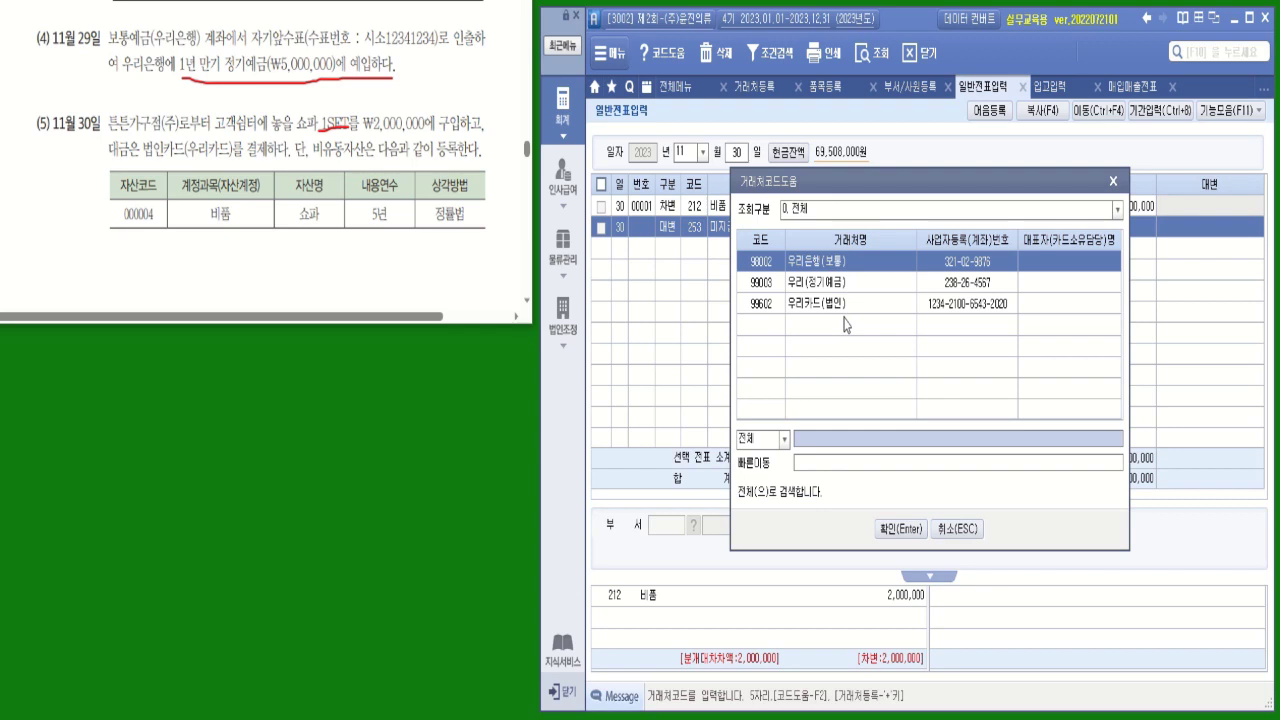
left_click(839, 312)
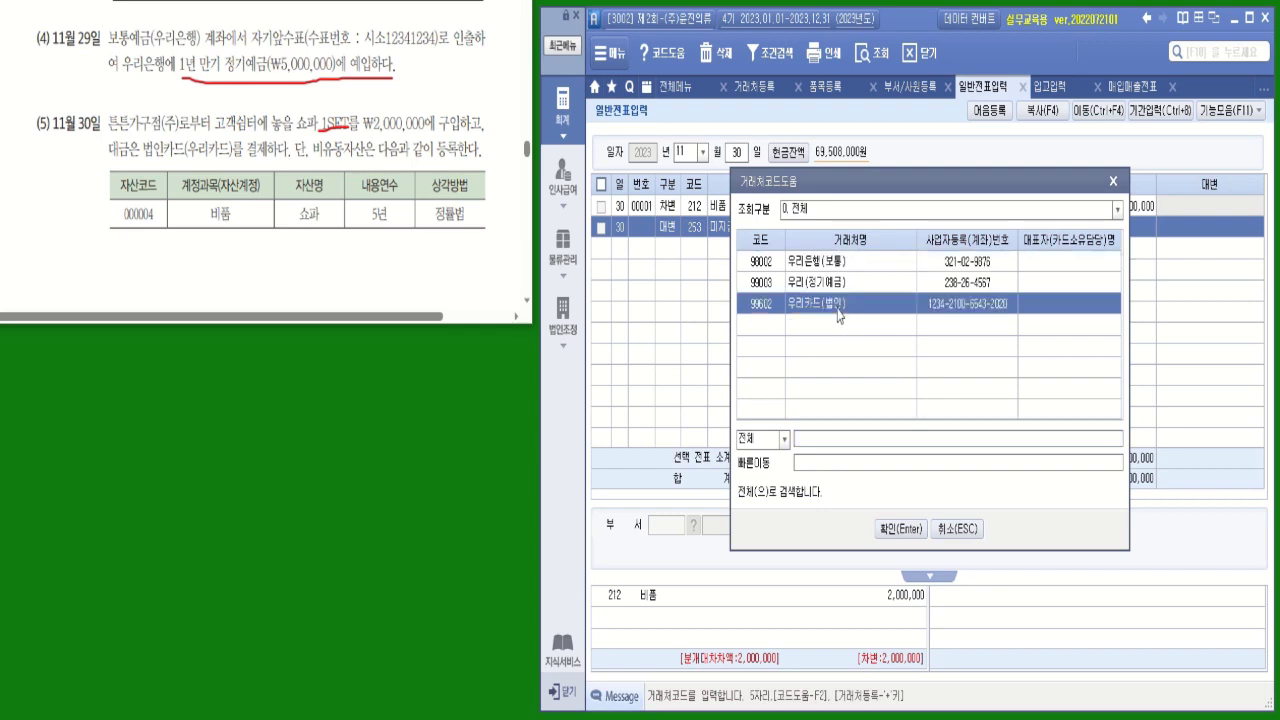
double_click(839, 312)
left_click(1190, 232)
type("2,")
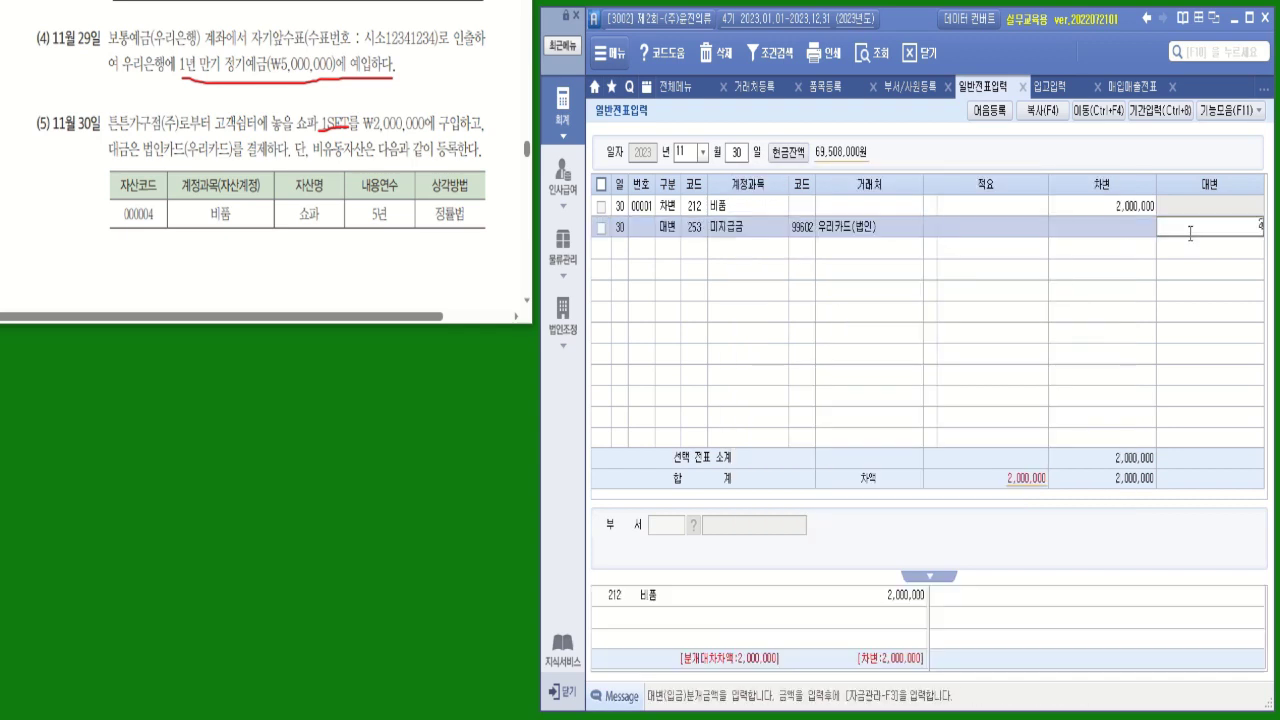
type("000,000")
key("Return")
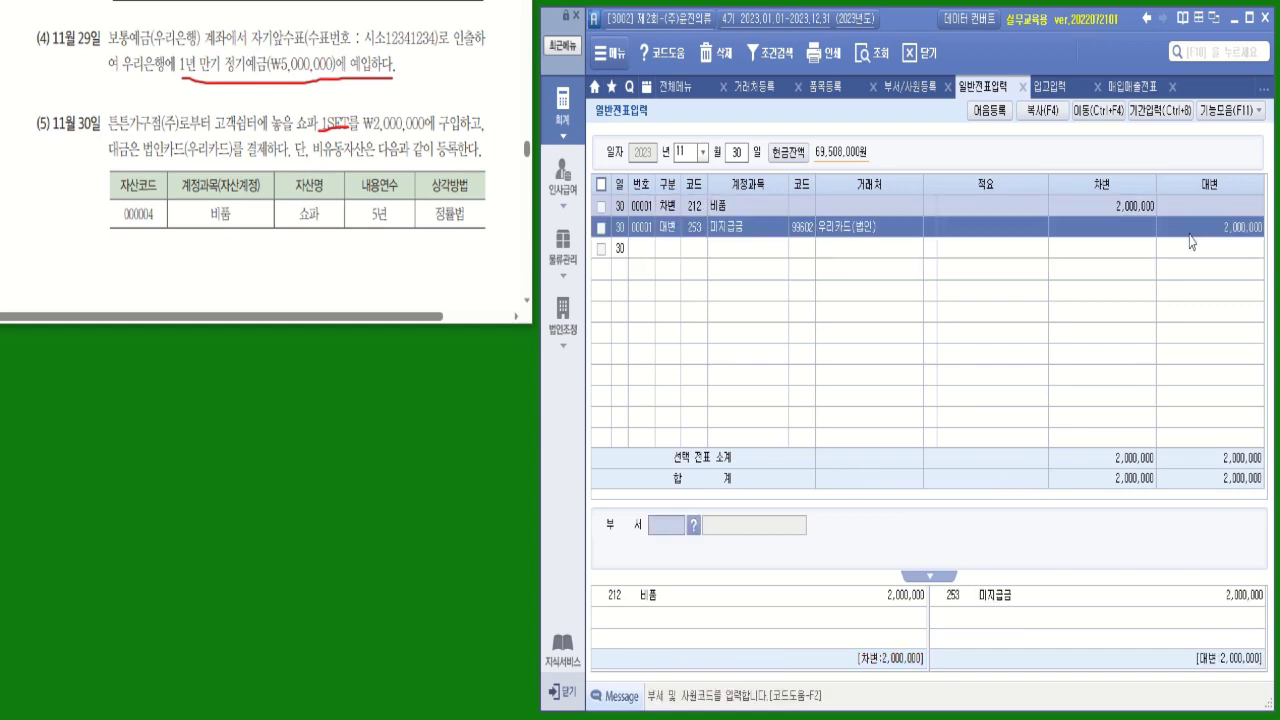
left_click(701, 249)
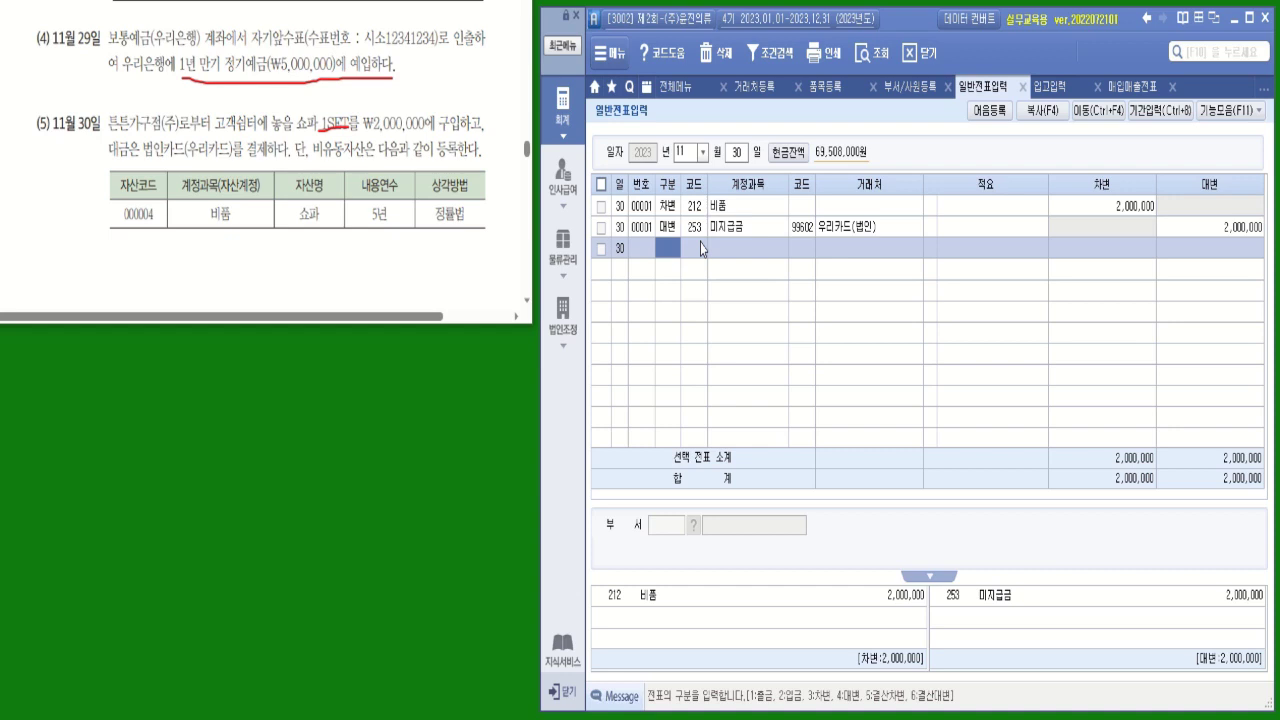
Step: Open 고정자산등록 and select 비품 (212) as the 고정자산계정과목
left_click(679, 95)
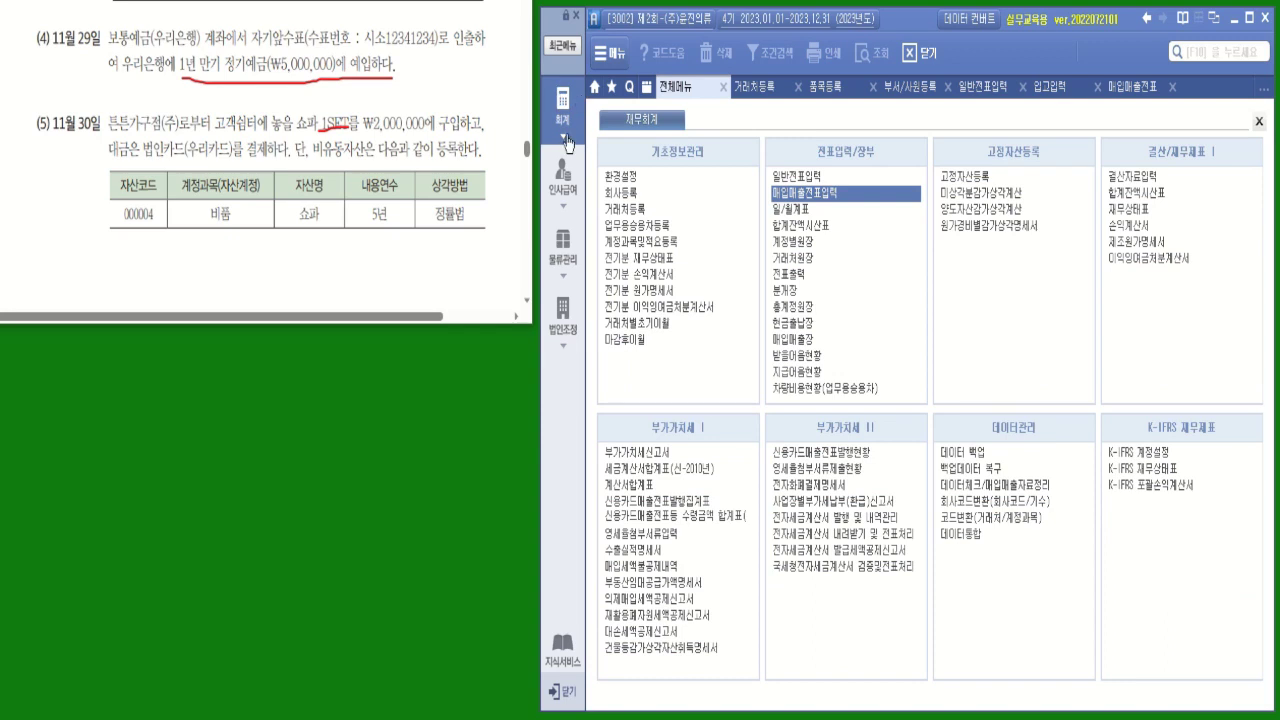
left_click(964, 177)
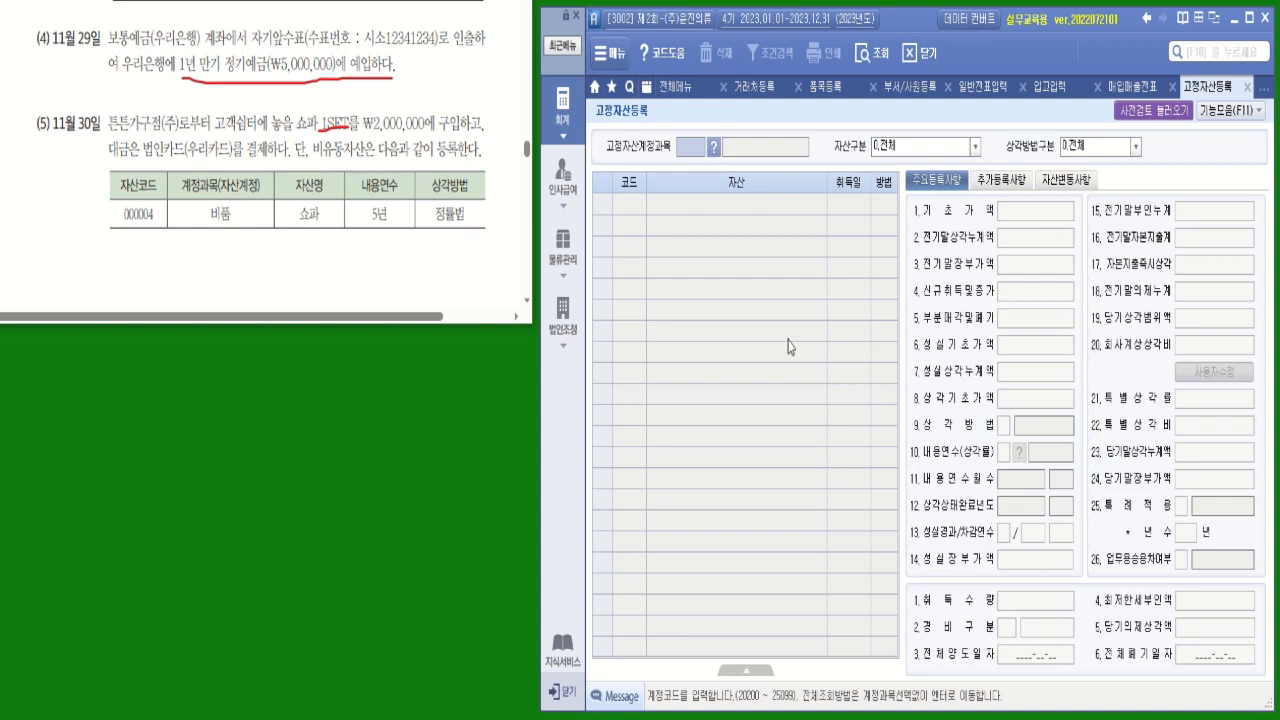
key("Return")
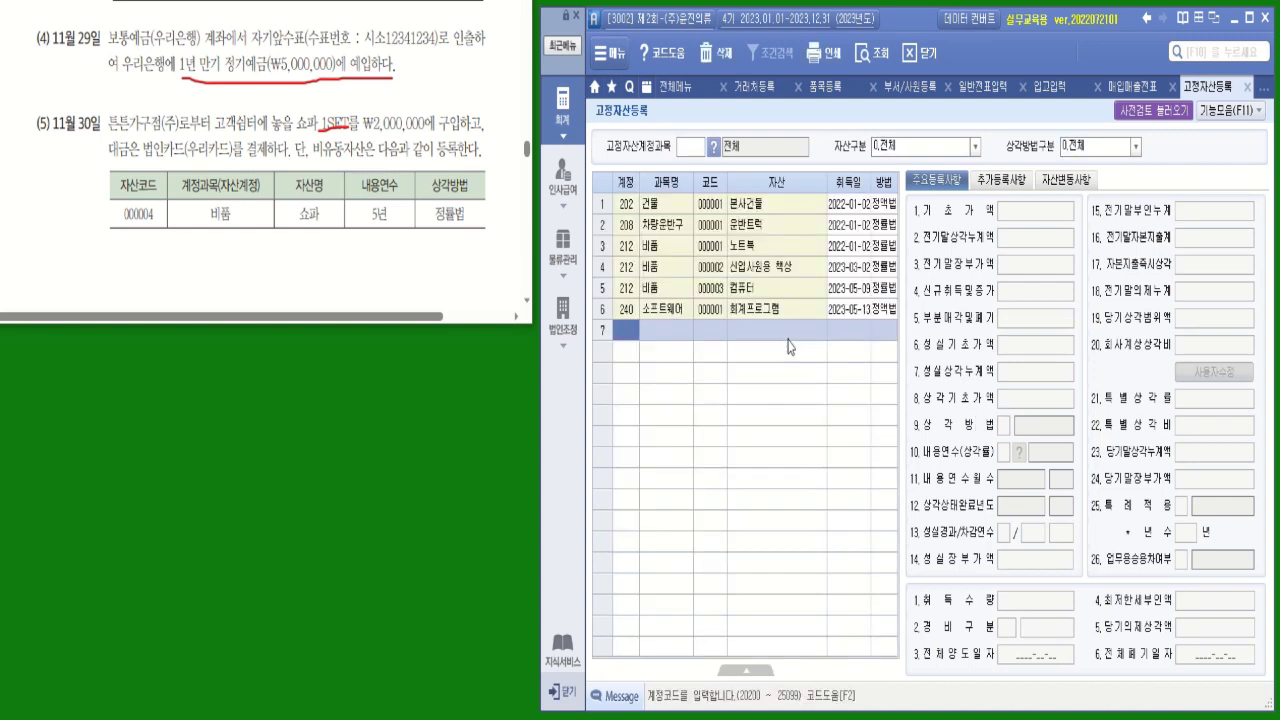
left_click(713, 150)
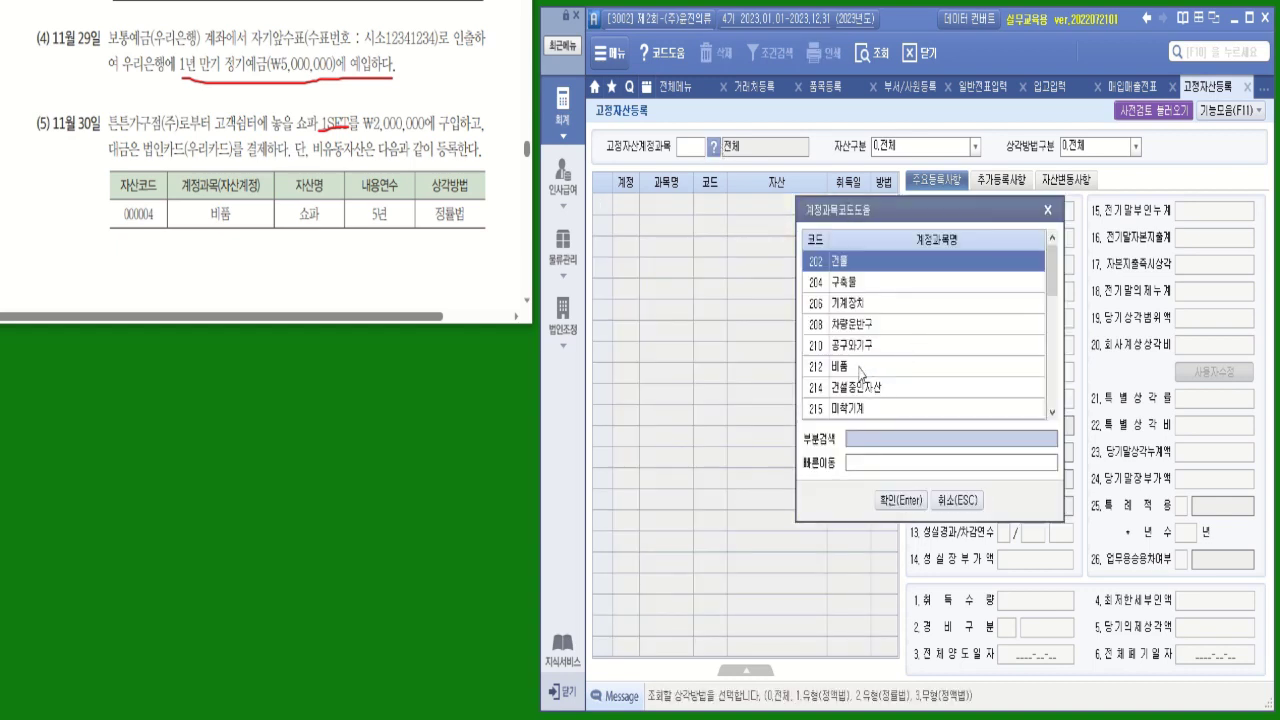
double_click(858, 376)
key("Return")
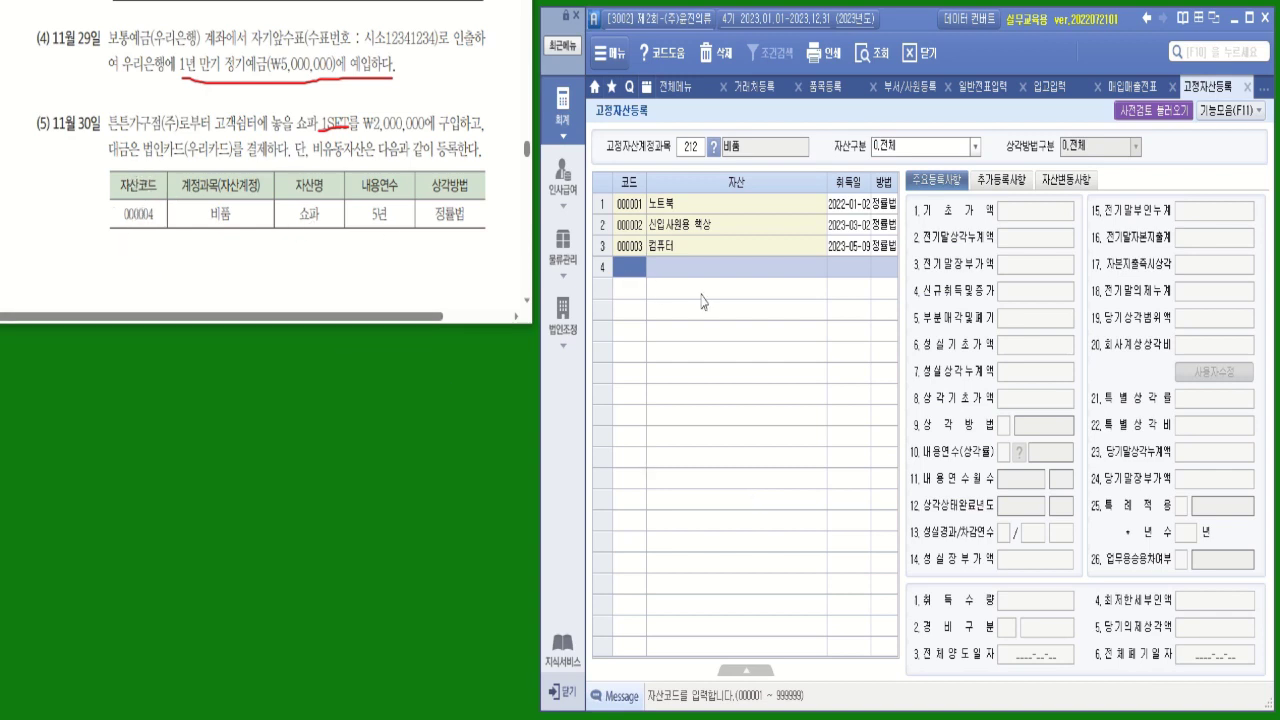
Step: Add a new 비품 asset with code 000004 and asset name 쇼파
type("4")
key("Return")
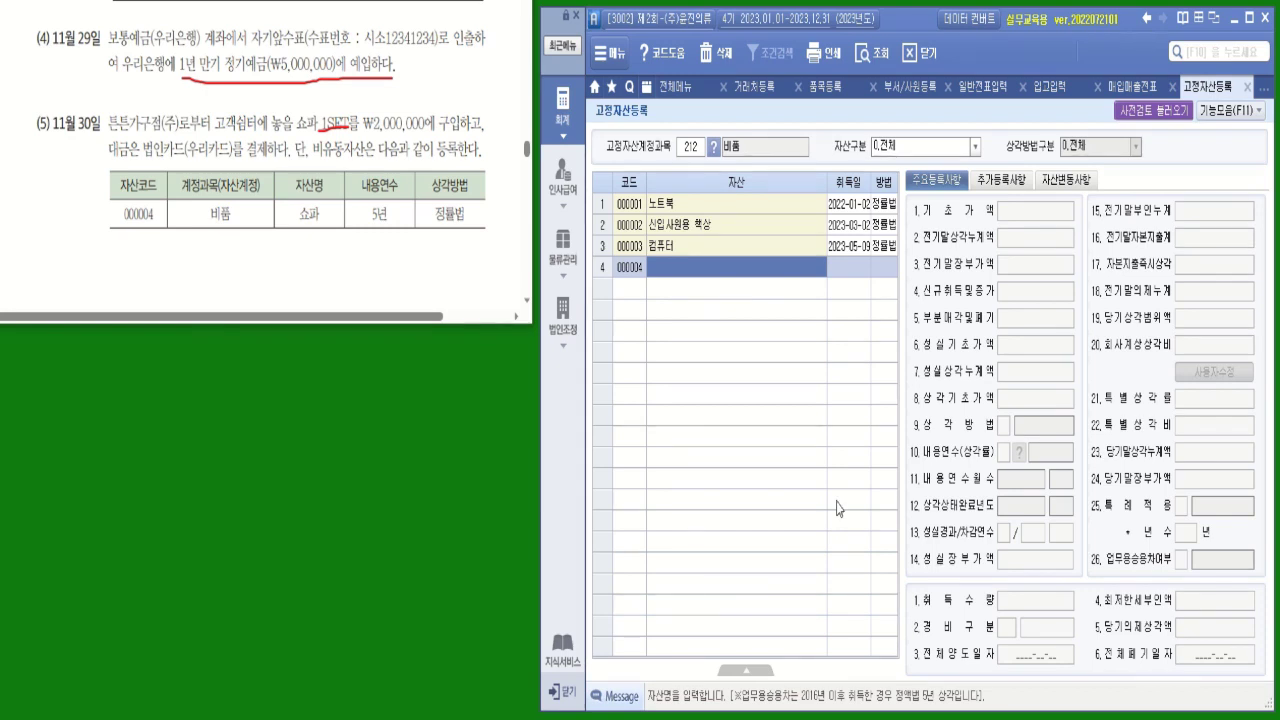
left_click(660, 268)
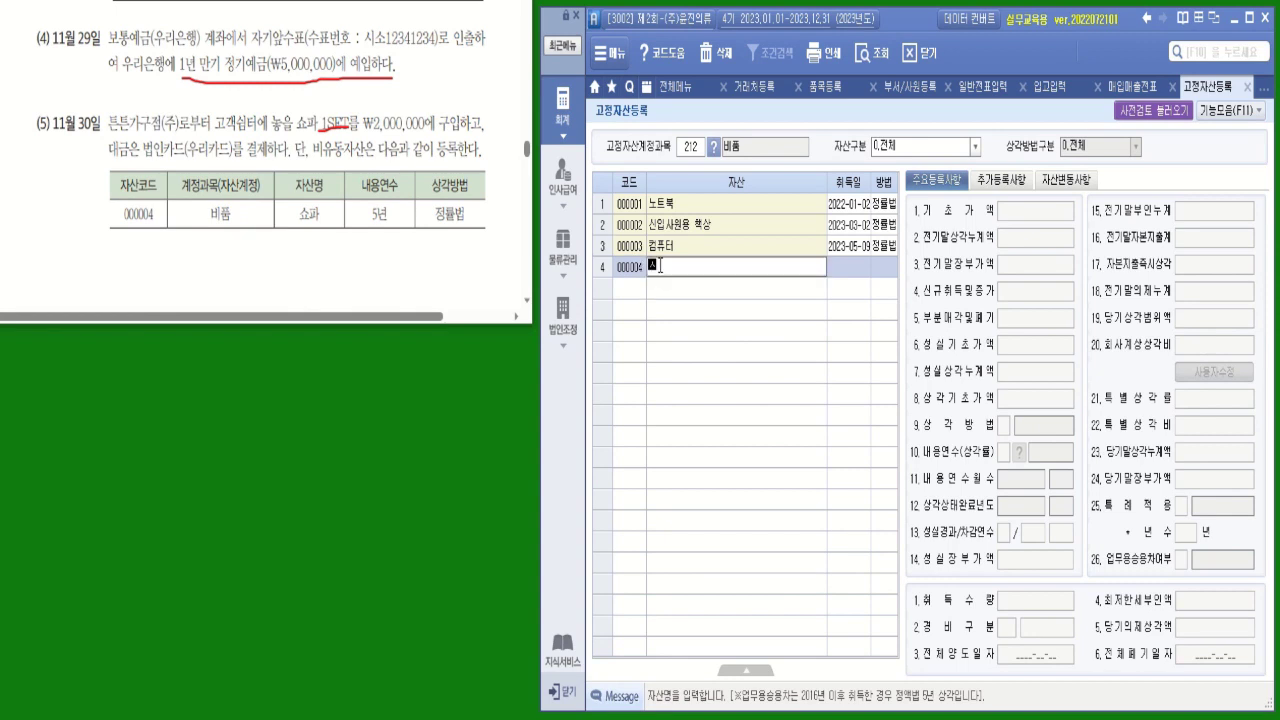
type("쇼파")
key("Return")
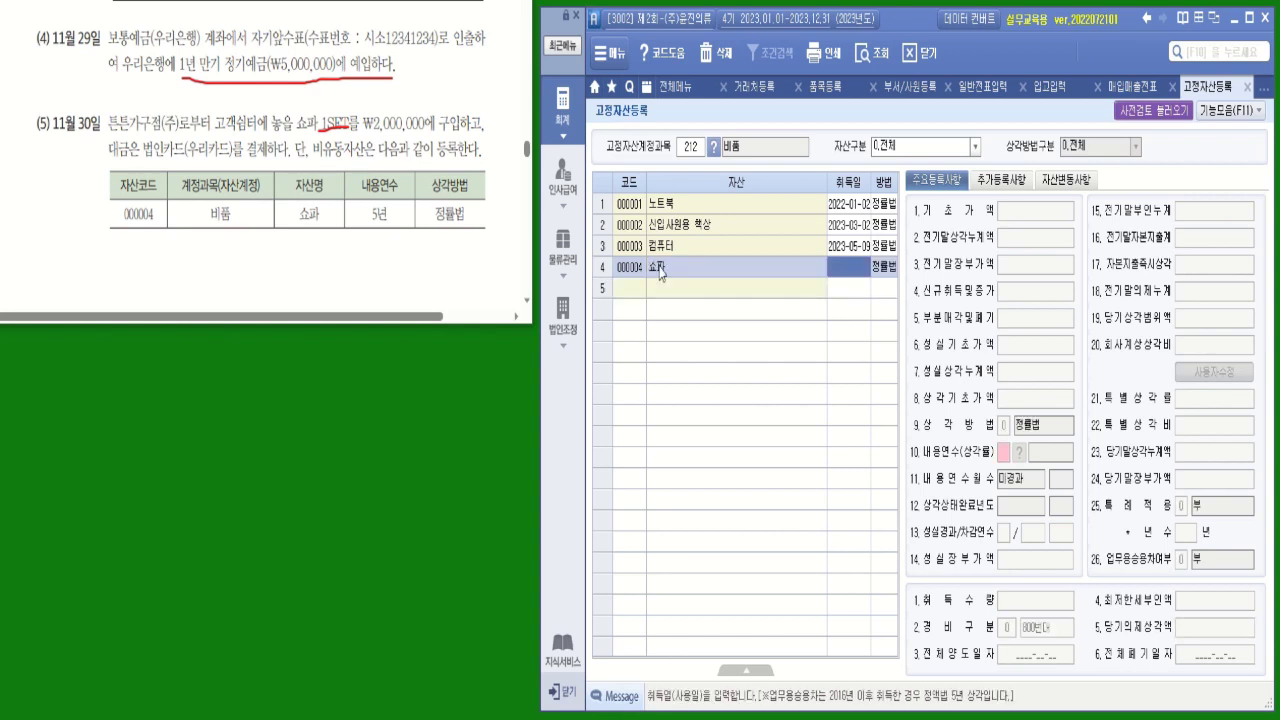
Step: Set the 쇼파 asset's 취득일 to 2023-11-30 and mark the November 30 date in the transaction text
type("2023-11-30")
key("Return")
mouse_move(92, 122)
left_mouse_down()
mouse_move(52, 130)
mouse_move(106, 100)
mouse_move(78, 134)
left_mouse_up()
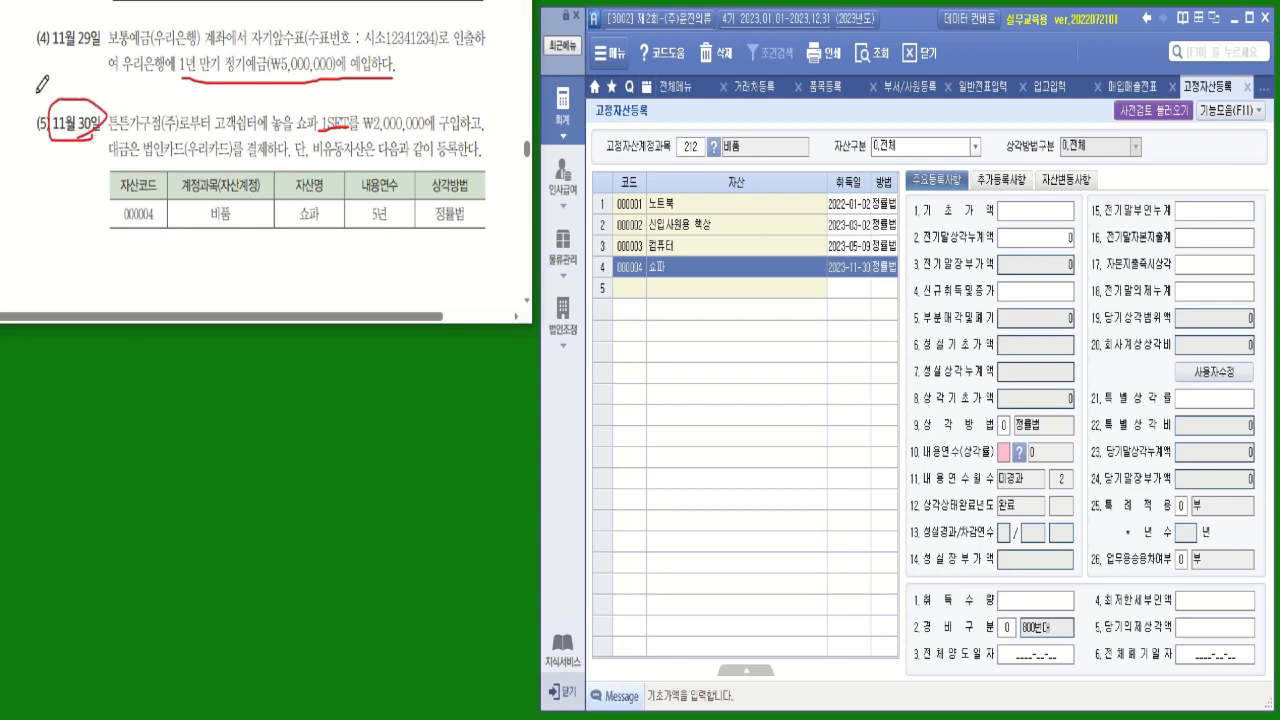
Step: Enter 2,000,000 as the 신규취득및증가 amount of the 쇼파 asset
left_click(1033, 296)
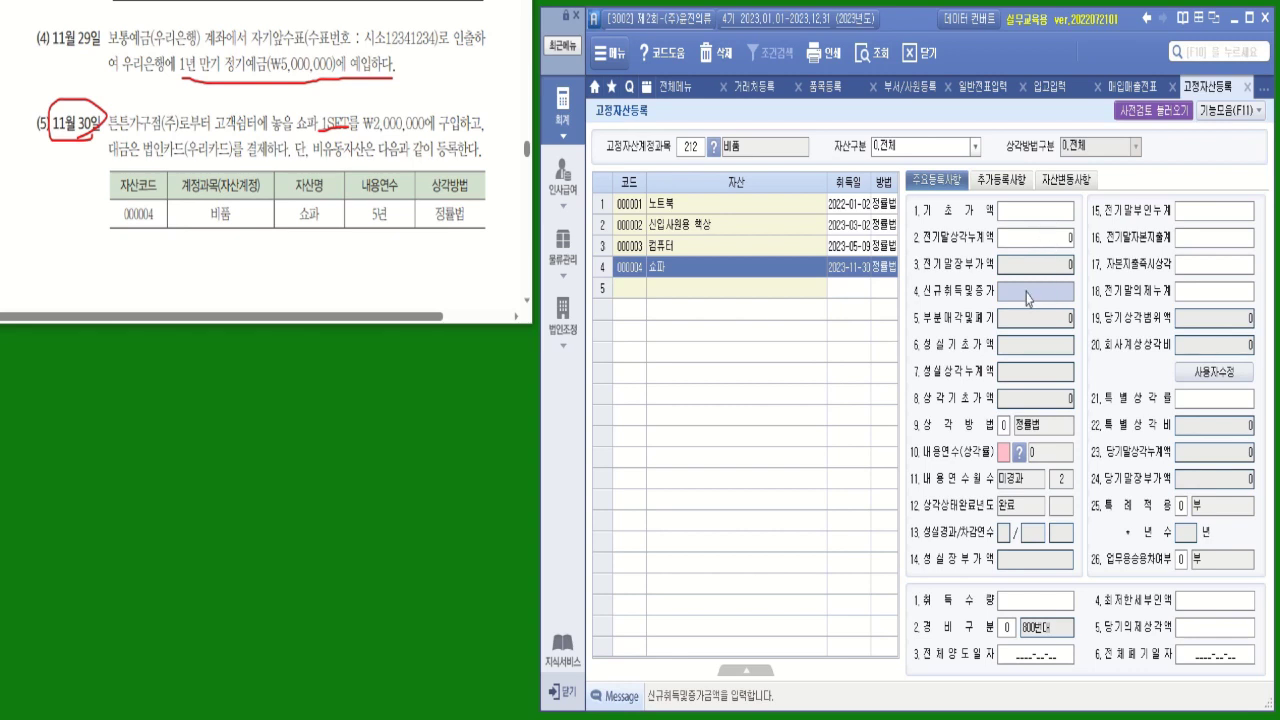
type("2000000")
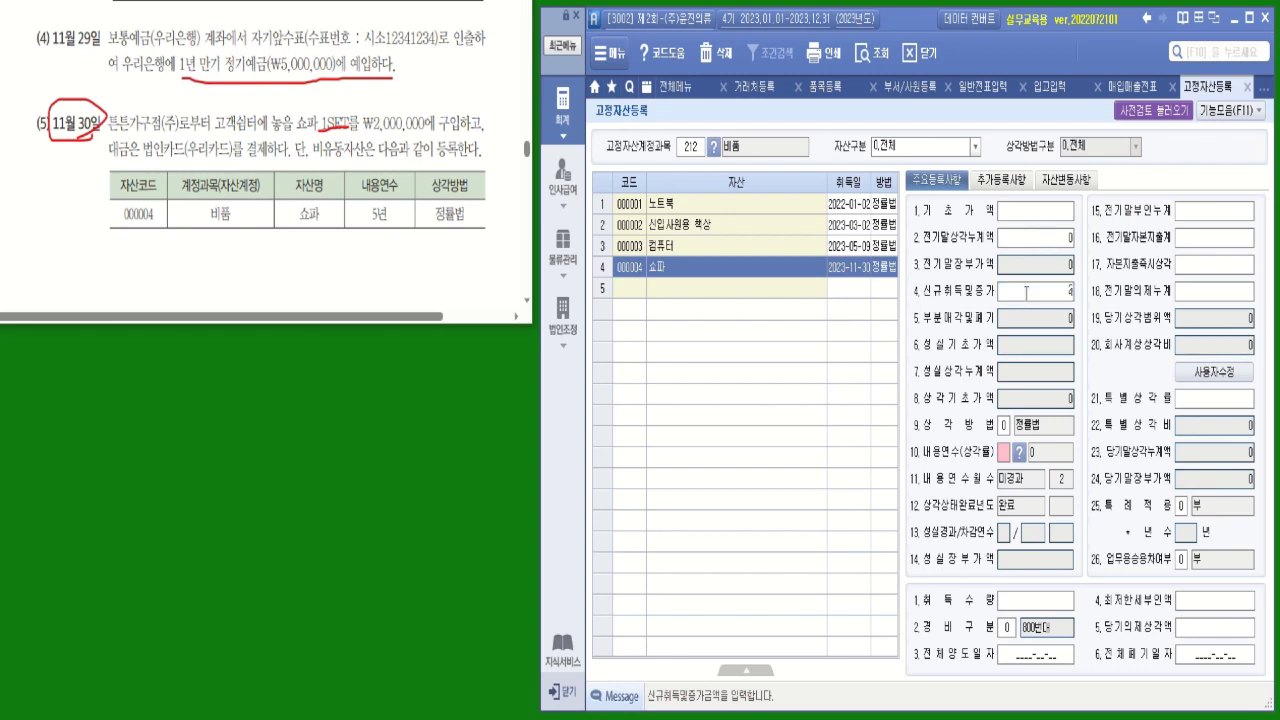
key("Return")
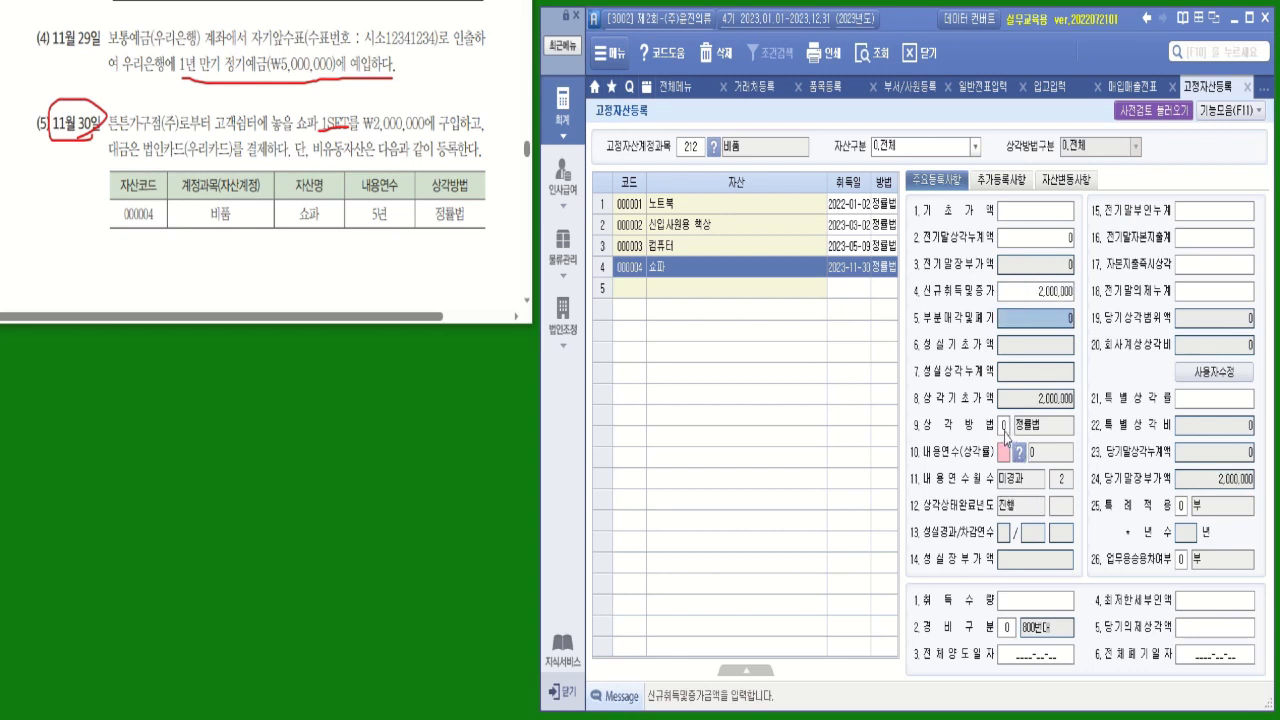
Step: Circle the 5년 내용연수 in the question's table and set the 쇼파 asset's 내용연수 to 5
left_click(1003, 455)
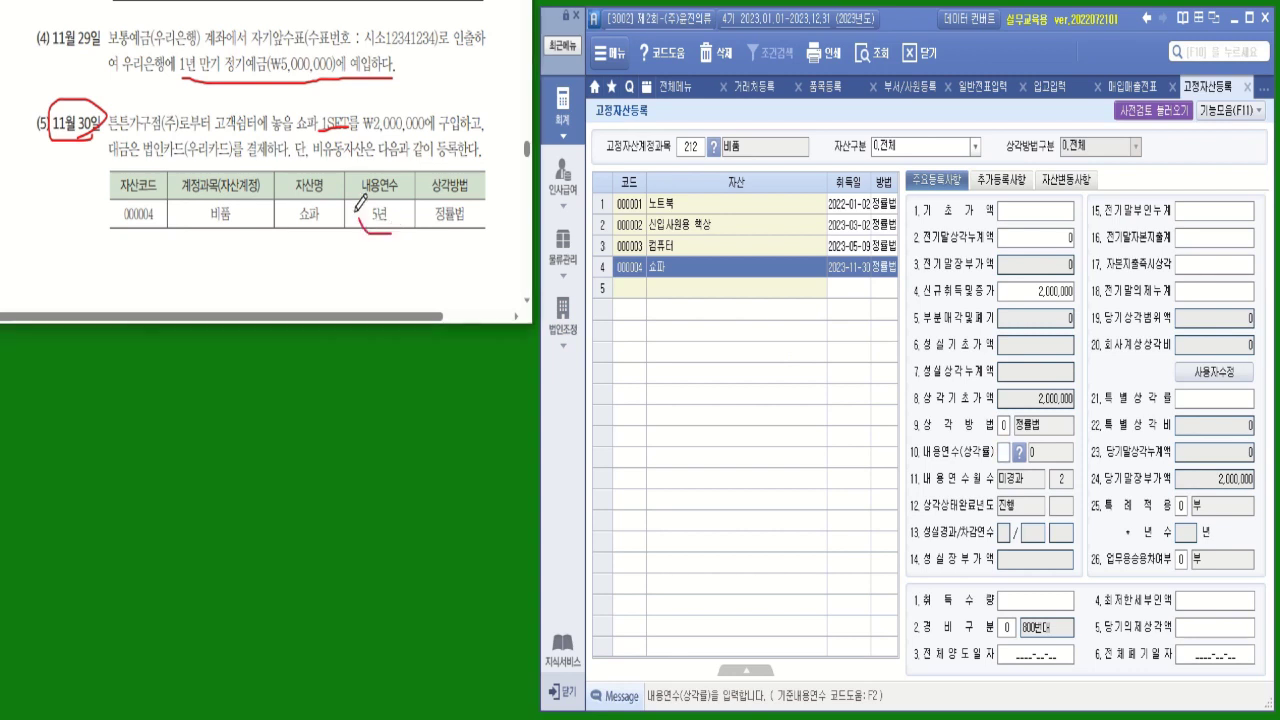
mouse_move(362, 220)
left_mouse_down()
mouse_move(410, 176)
mouse_move(398, 230)
left_mouse_up()
type("5")
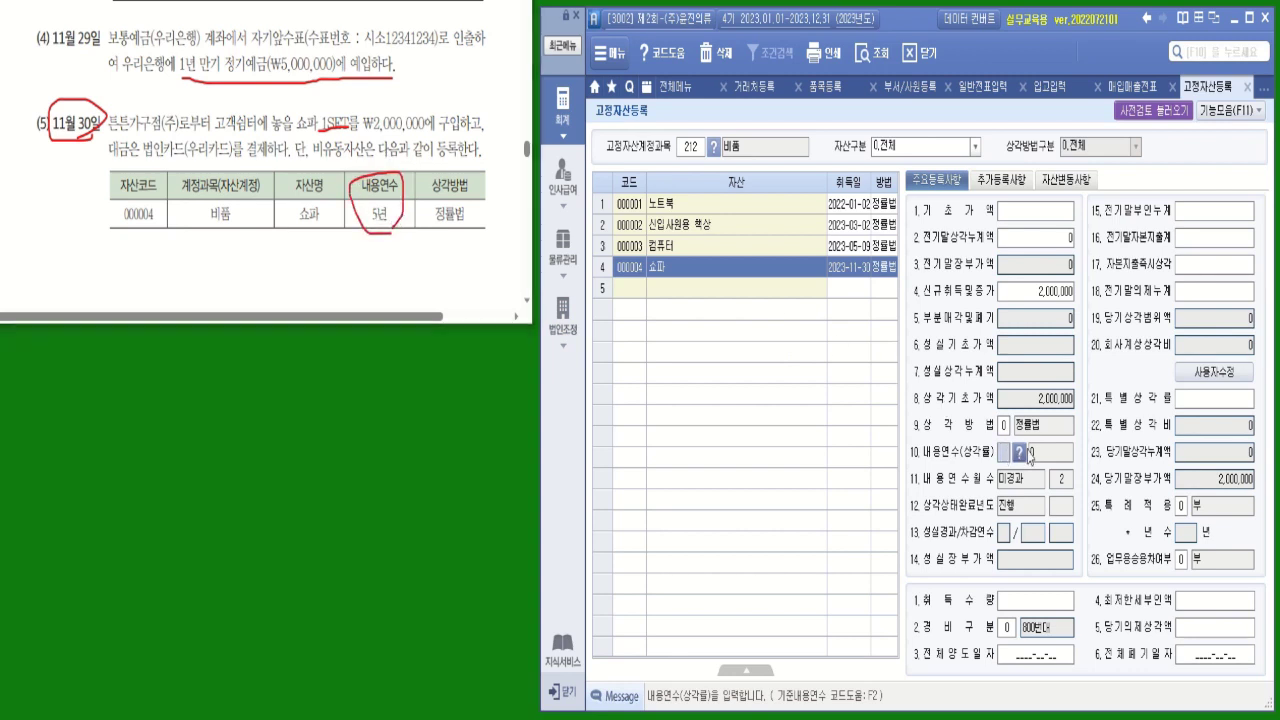
key("Return")
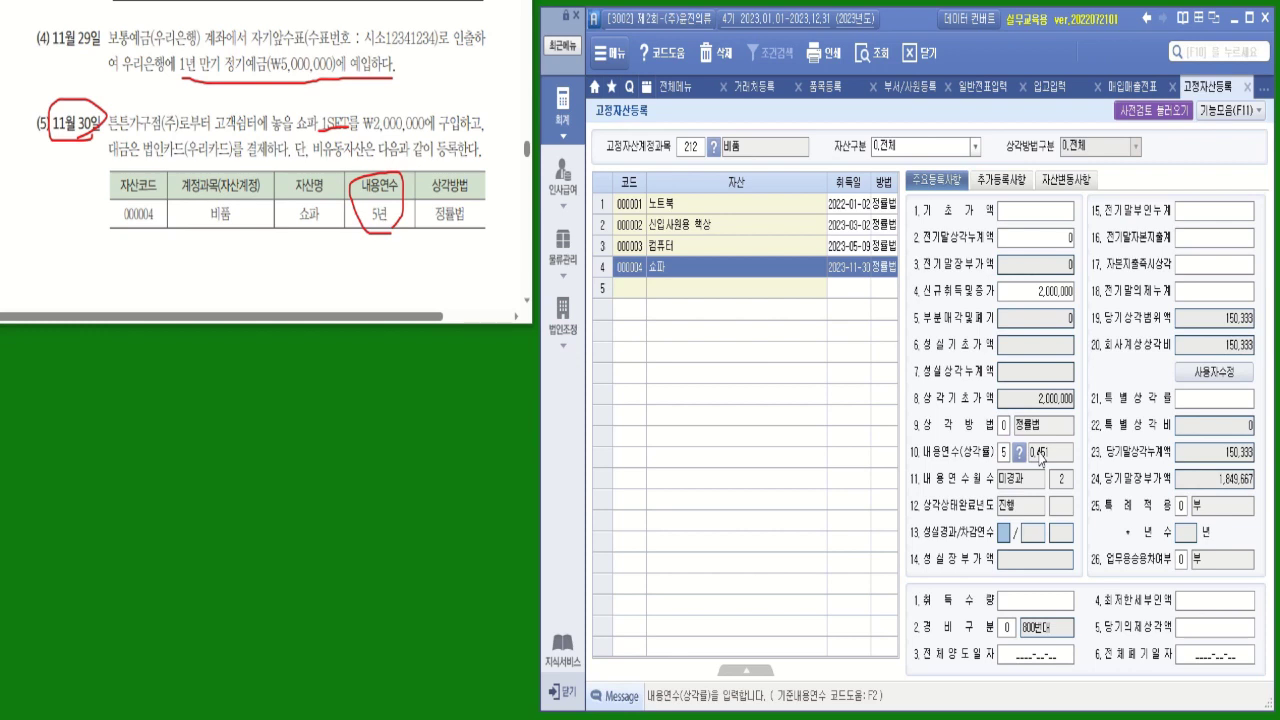
Step: Mark 1SET in the transaction text, then set the asset's 취득수량 to 1 and its 경비구분 to 0.800번대
mouse_move(318, 116)
left_mouse_down()
mouse_move(318, 132)
mouse_move(346, 106)
mouse_move(350, 130)
left_mouse_up()
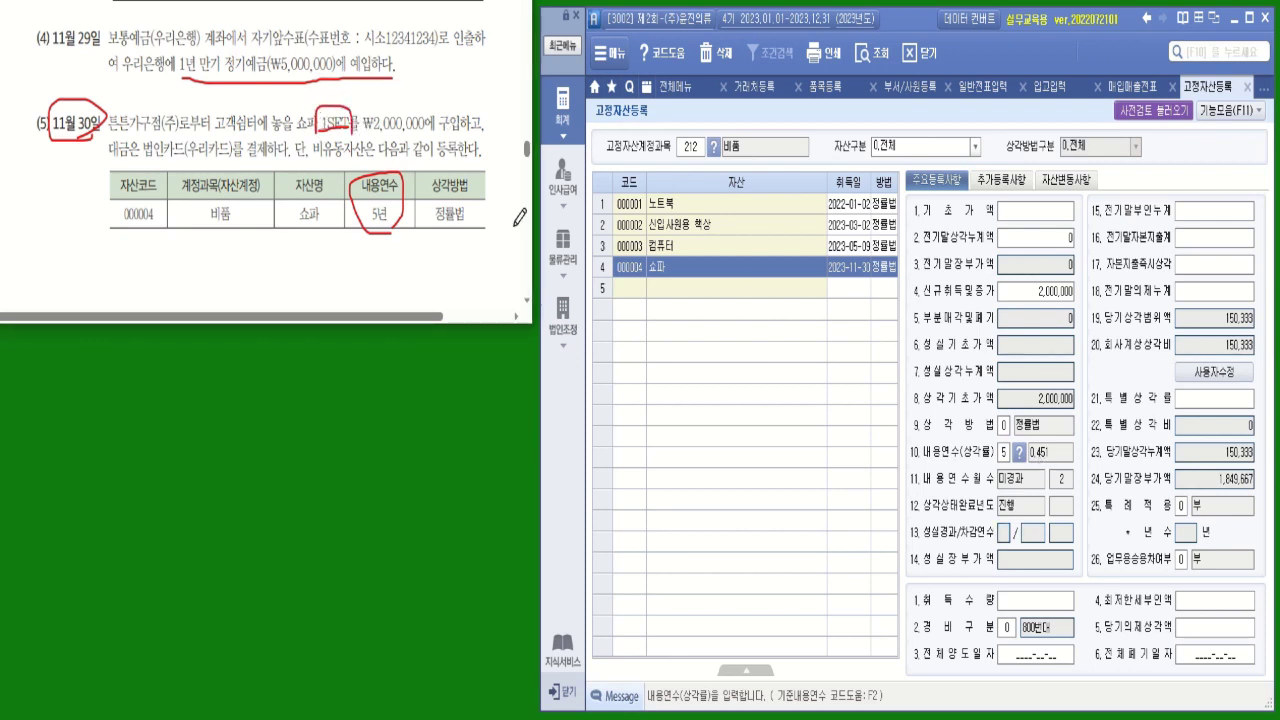
left_click(1033, 608)
type("1")
key("Return")
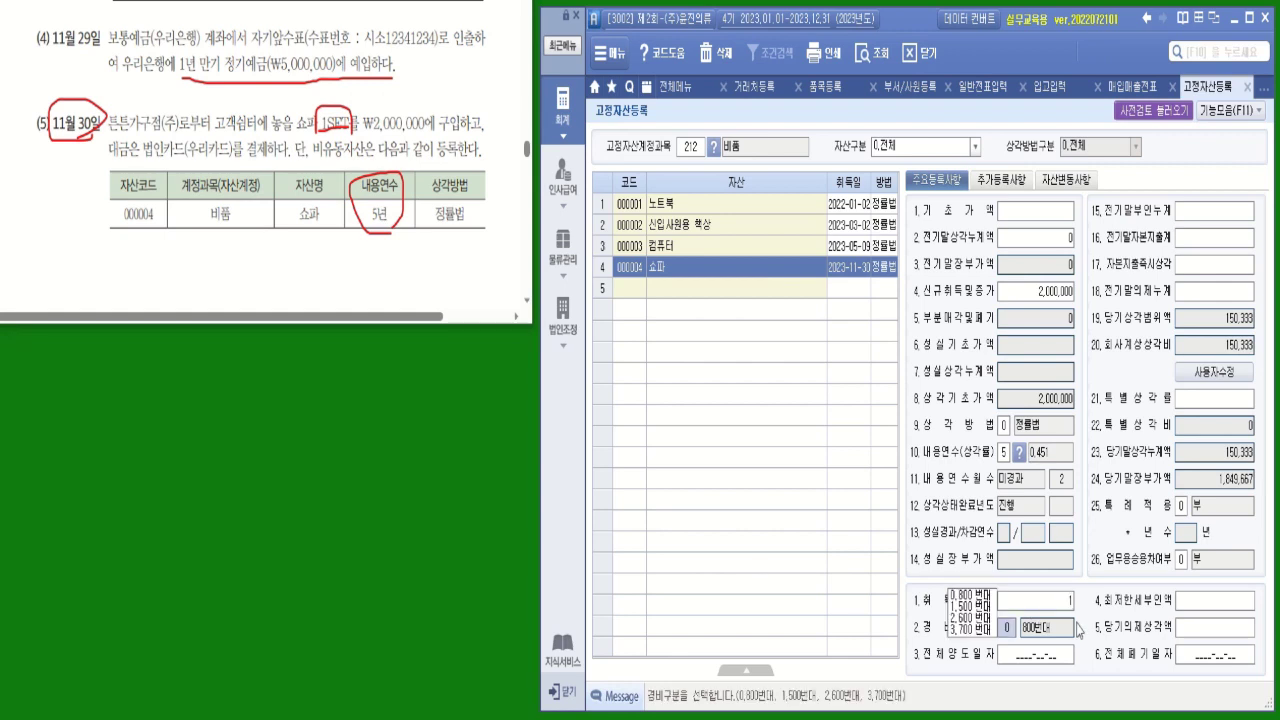
left_click(986, 601)
left_click(1026, 633)
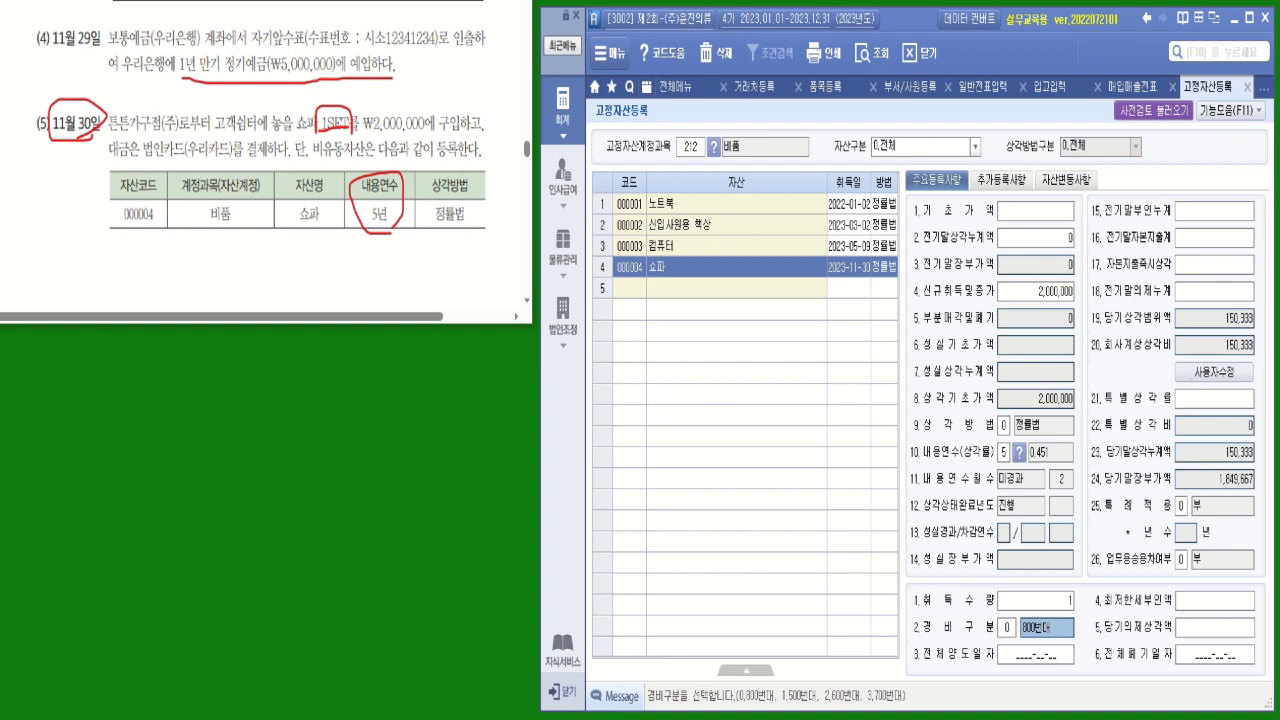
Step: Go to transaction (6) and mark its month, the word 매출 and the 전자세금계산서 title
scroll(265, 250, "down", 5)
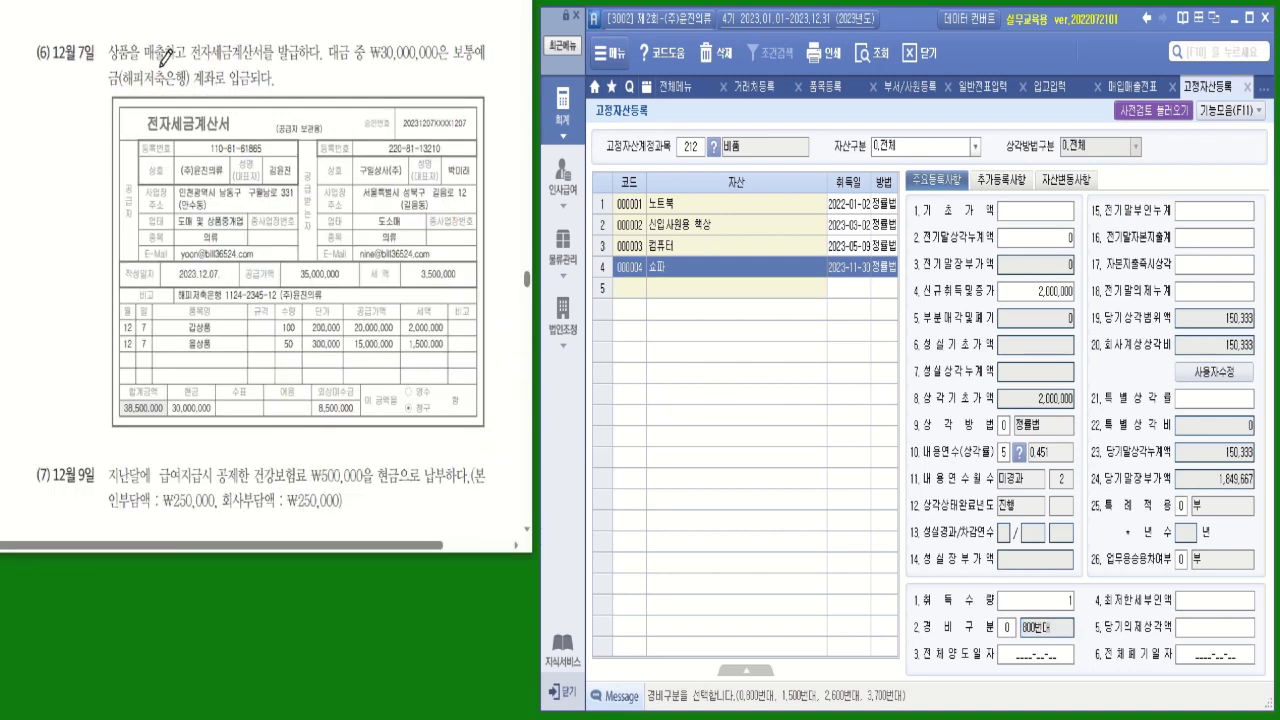
left_click_drag(64, 70, 79, 70)
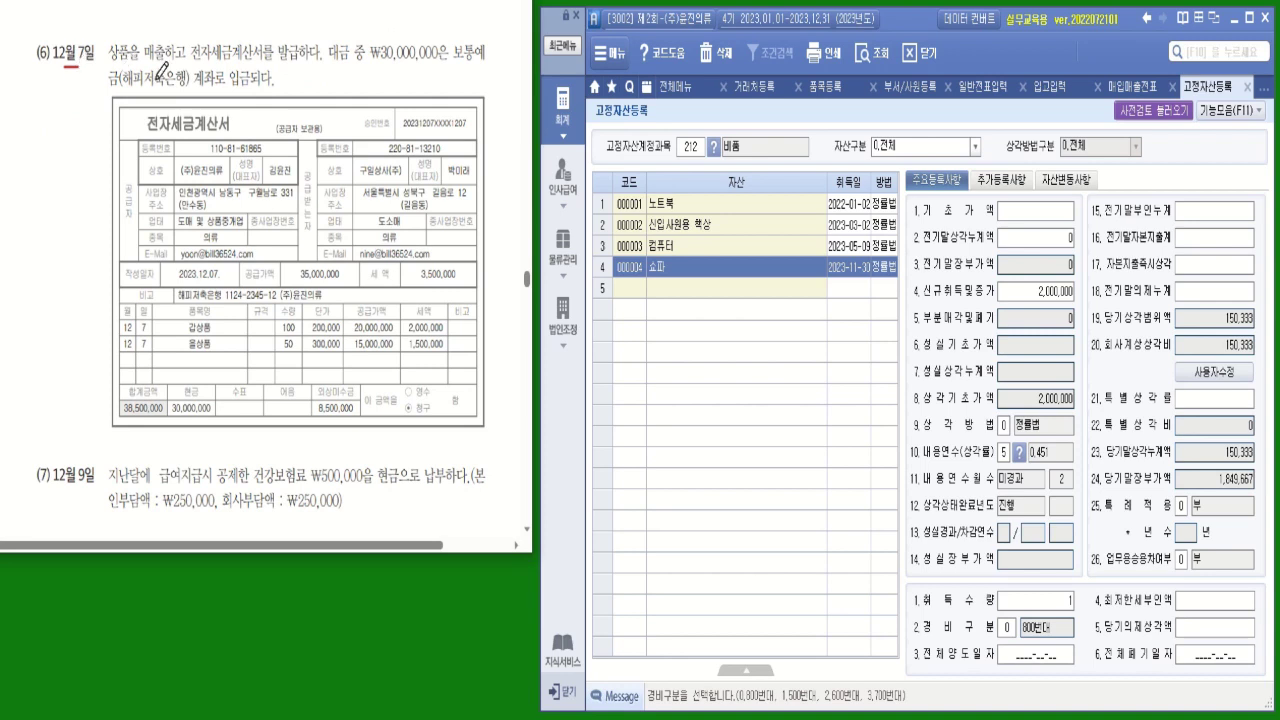
mouse_move(162, 50)
left_mouse_down()
mouse_move(144, 52)
mouse_move(158, 26)
mouse_move(166, 64)
left_mouse_up()
mouse_move(166, 138)
left_mouse_down()
mouse_move(140, 128)
mouse_move(178, 104)
mouse_move(162, 132)
left_mouse_up()
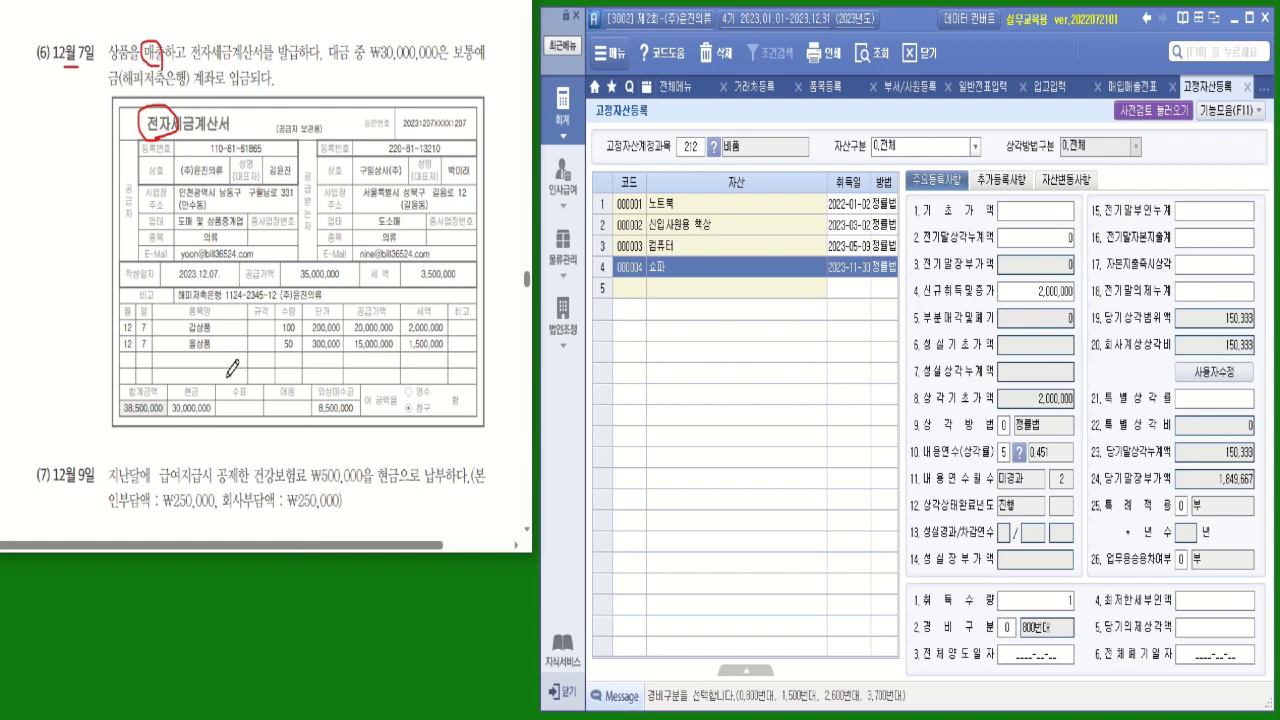
Step: Mark the ₩30,000,000 보통예금 deposit, both items, the buyer 구일상사(주) and the 현금 and 외상미수금 amounts on the tax invoice
left_click_drag(376, 56, 488, 56)
left_click_drag(121, 88, 190, 87)
left_click_drag(229, 328, 241, 340)
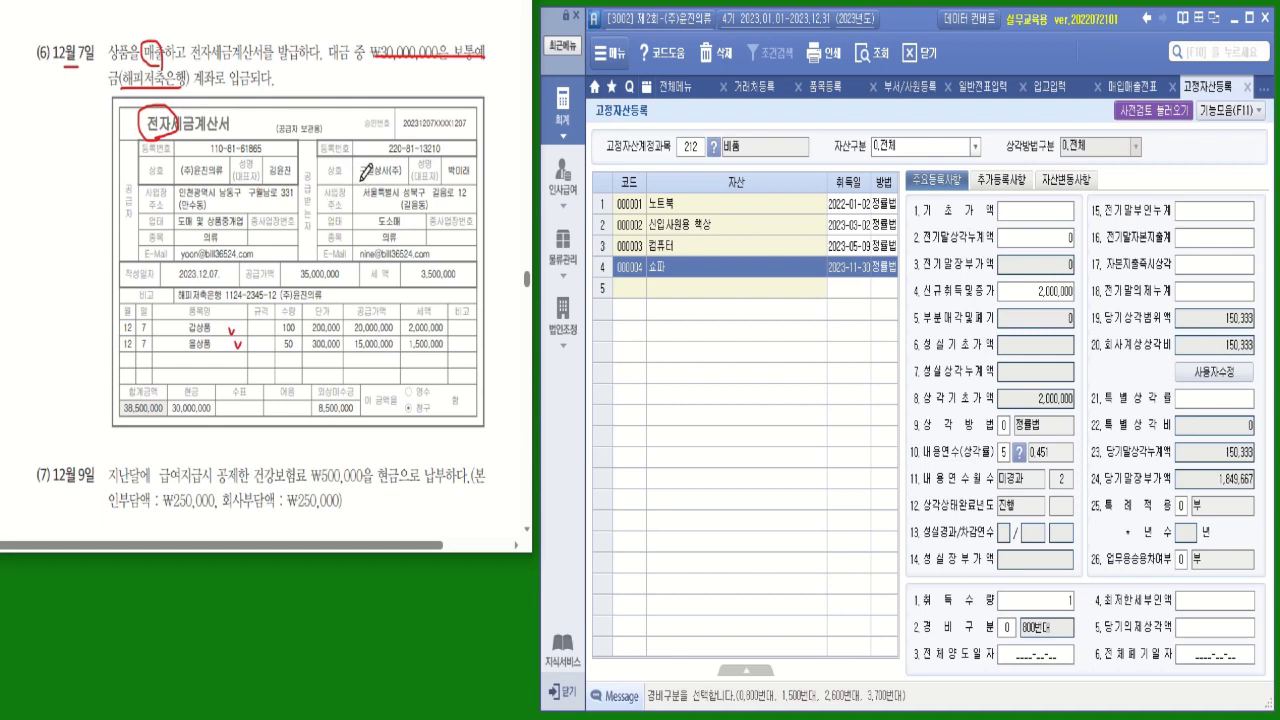
left_click_drag(362, 180, 404, 181)
mouse_move(214, 414)
left_mouse_down()
mouse_move(188, 428)
mouse_move(192, 368)
mouse_move(220, 418)
mouse_move(244, 390)
mouse_move(443, 316)
mouse_move(464, 50)
mouse_move(460, 64)
mouse_move(486, 72)
left_mouse_up()
mouse_move(372, 402)
left_mouse_down()
mouse_move(342, 420)
mouse_move(308, 372)
mouse_move(373, 385)
left_mouse_up()
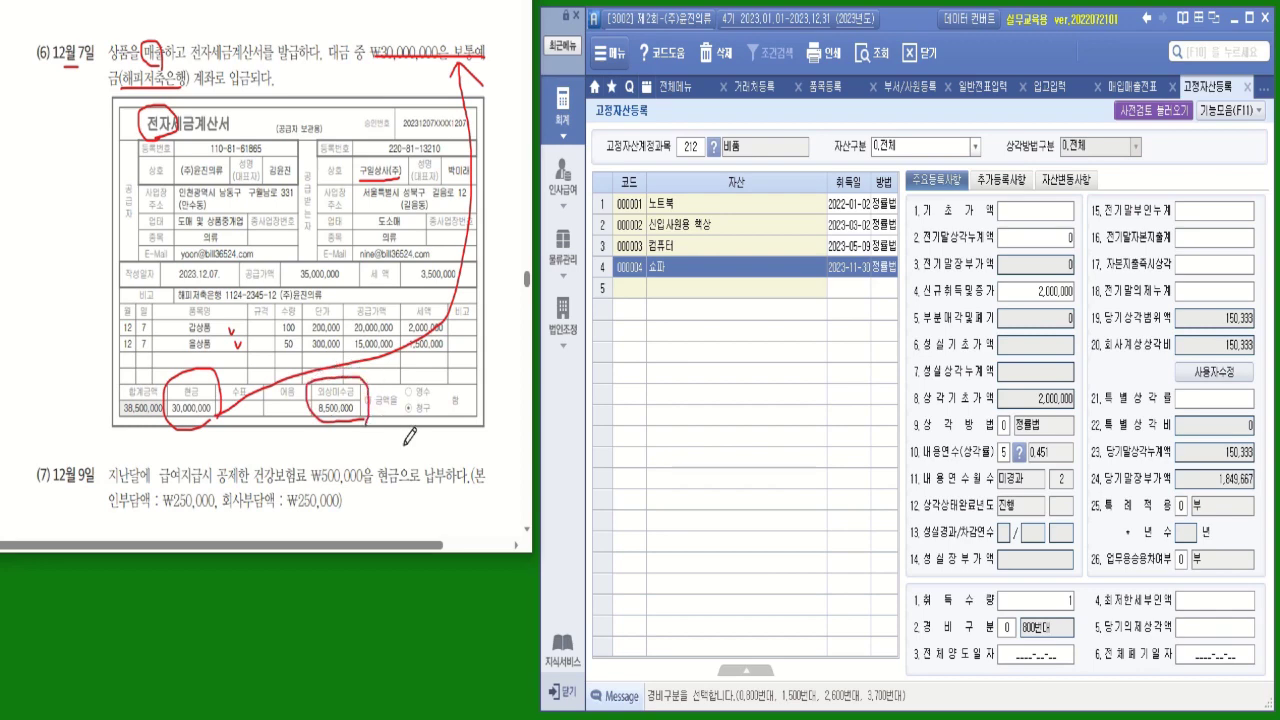
Step: Open 출고입력 in 물류관리 and set the date to December 07, 2023
left_click(565, 263)
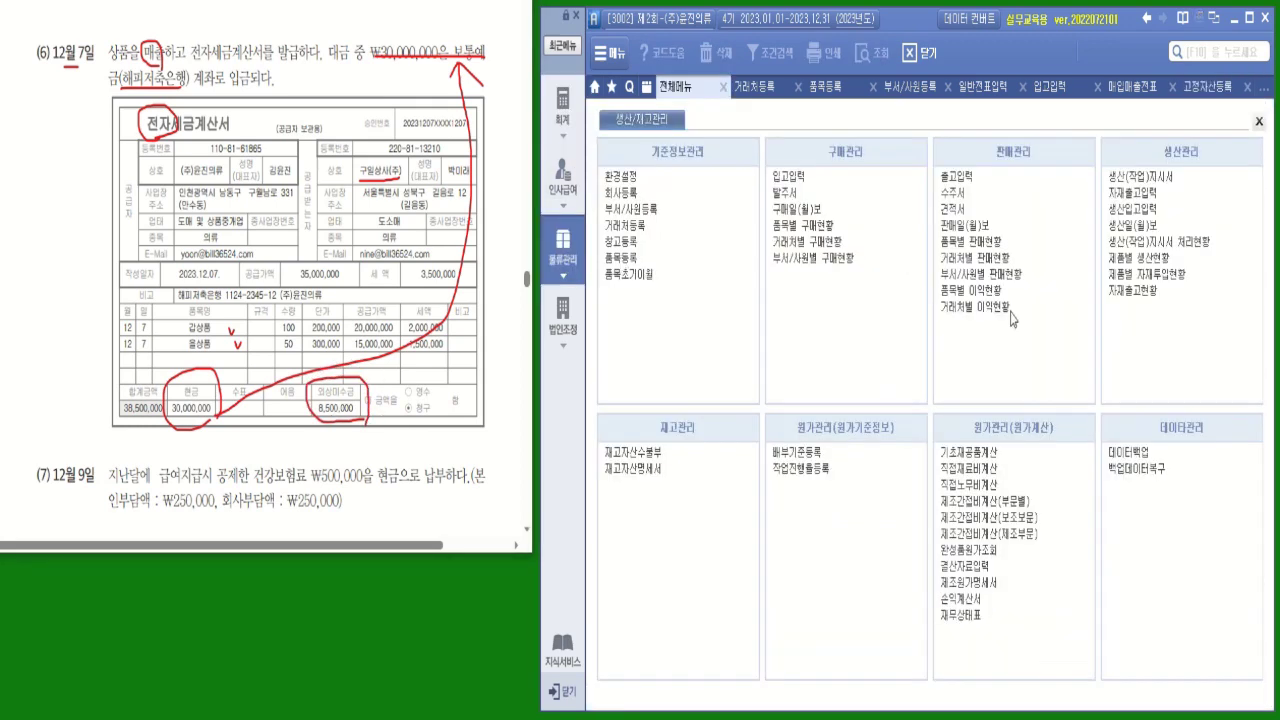
left_click(957, 178)
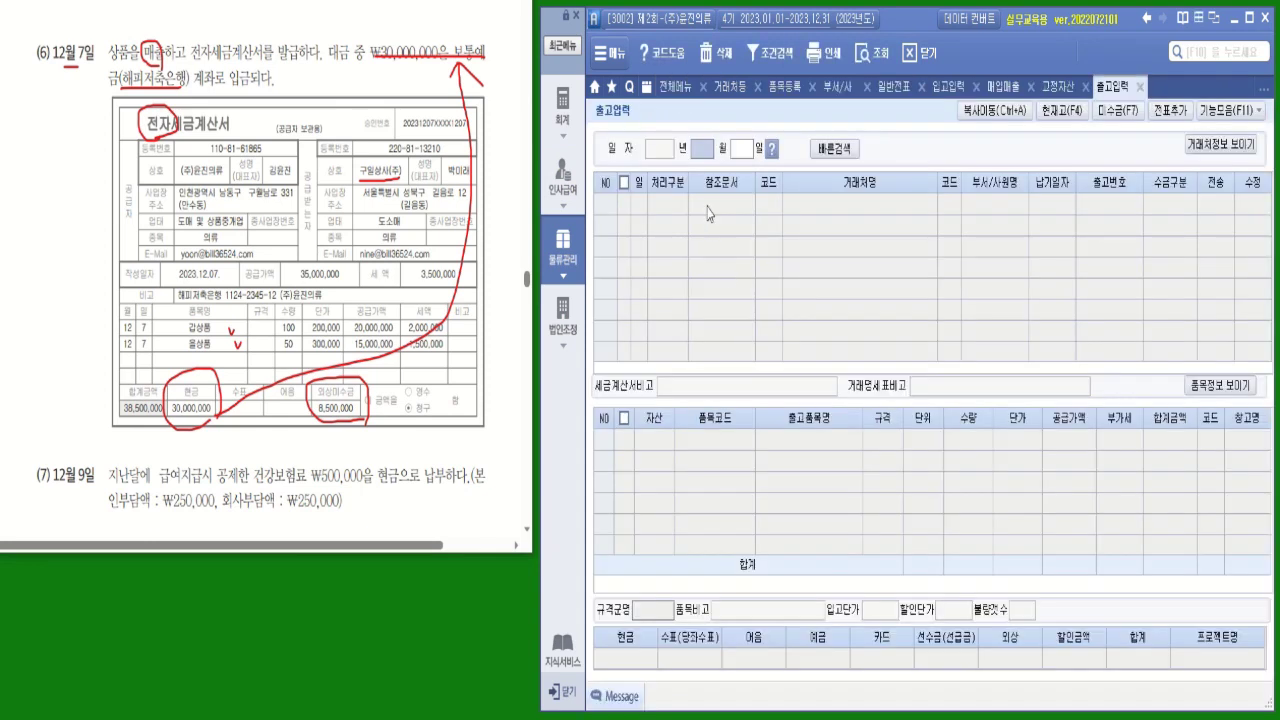
type("12")
key("Return")
type("07")
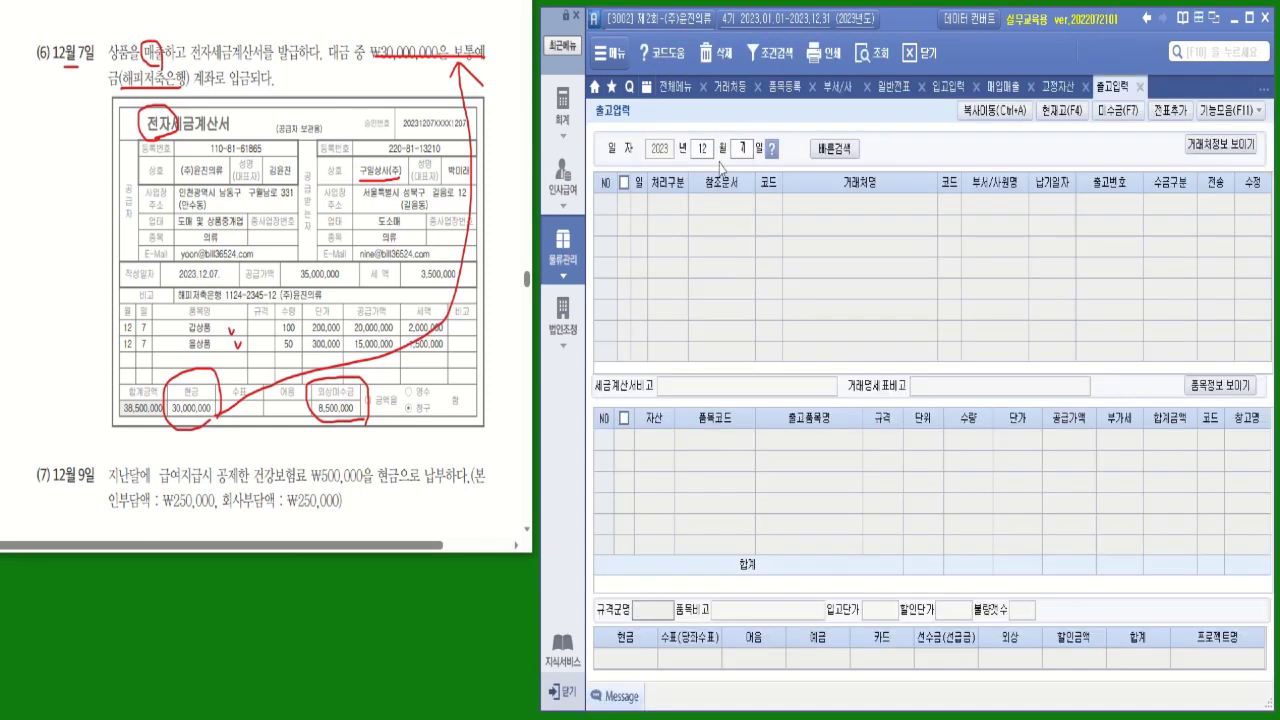
key("Return")
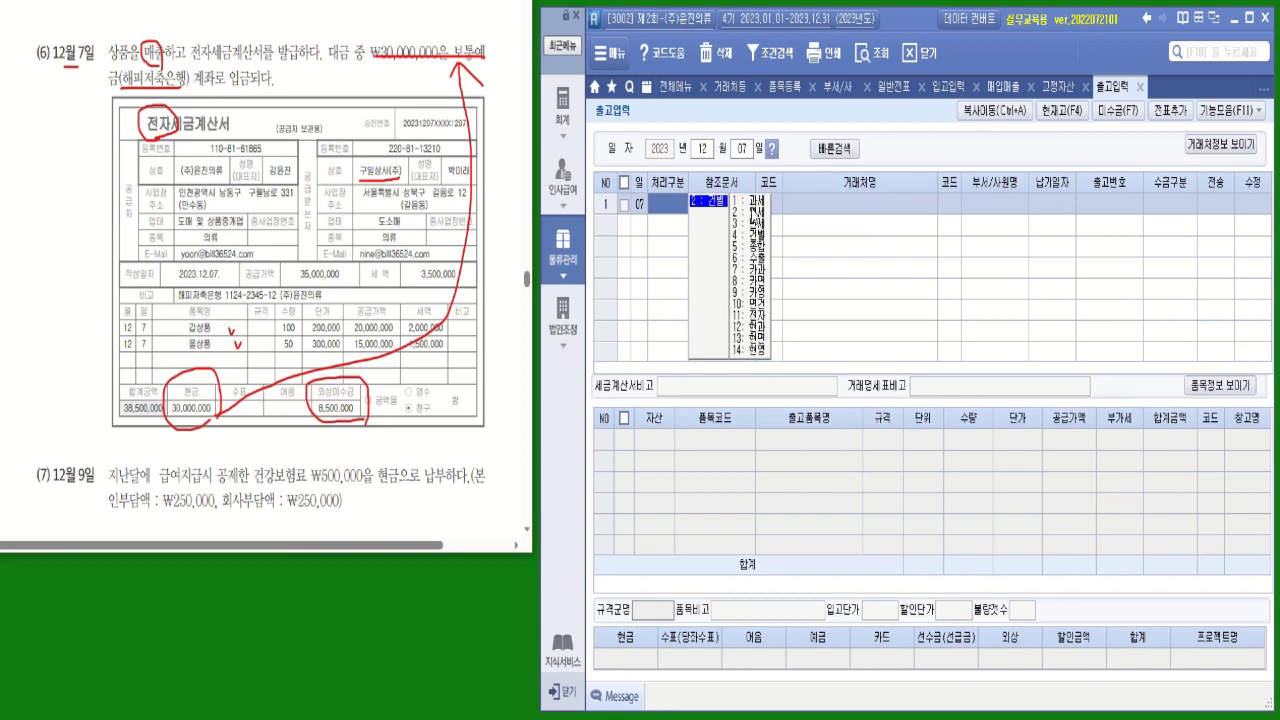
Step: Set the slip's 처리구분 to 건별과세 and its 거래처 to 구일상사(주)
left_click(763, 207)
key("Return")
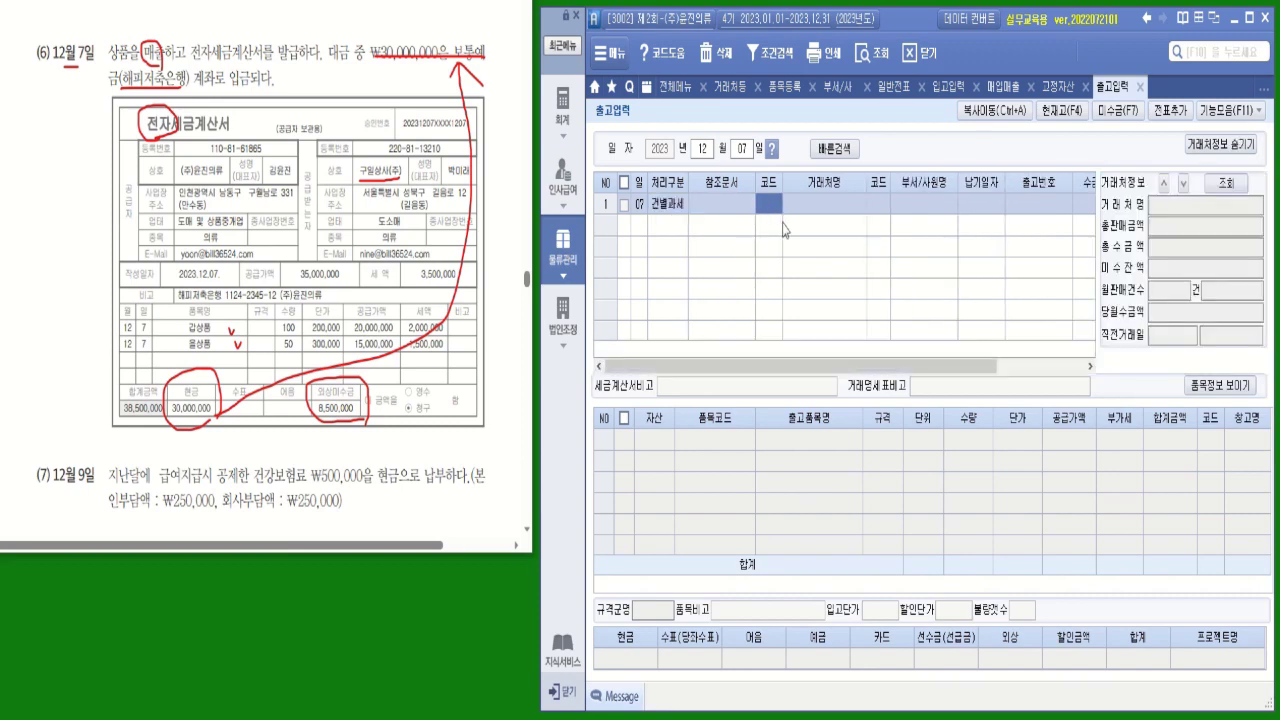
type("ㄱ")
type("구일")
key("Return")
key("Return")
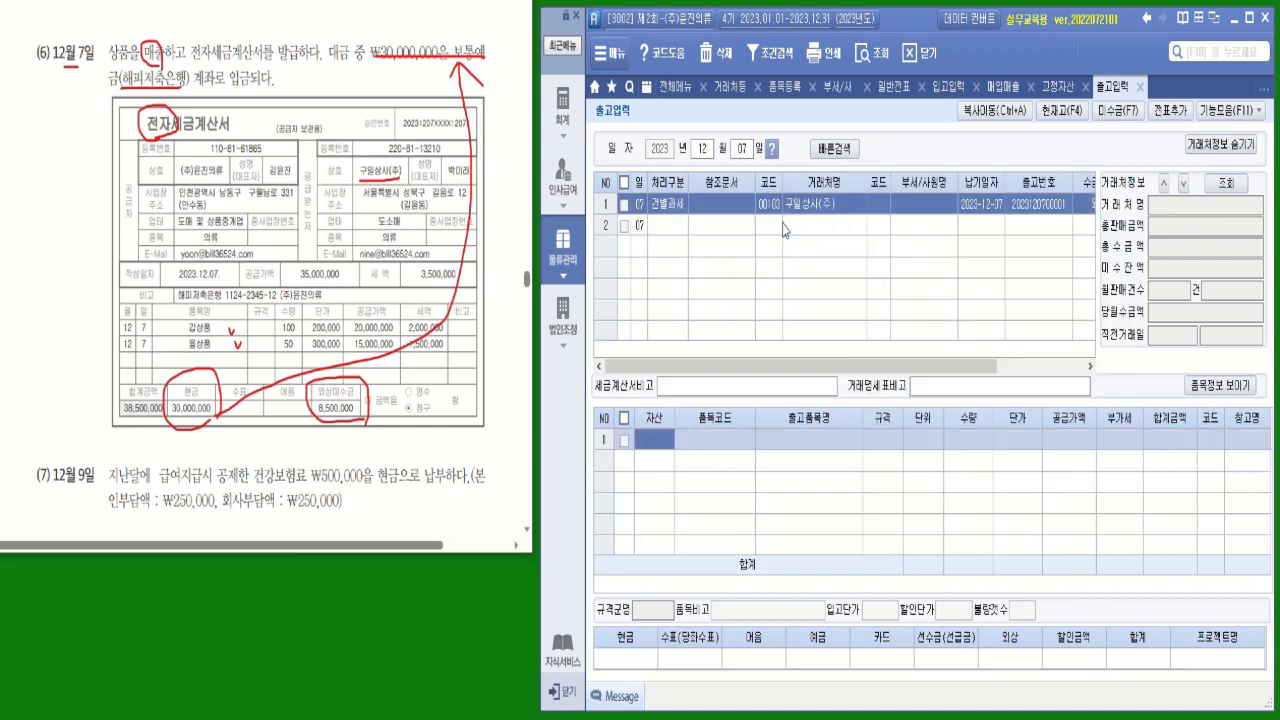
Step: Hide the 거래처정보 pane and change the slip's 수금구분 to 혼합
left_click(1228, 145)
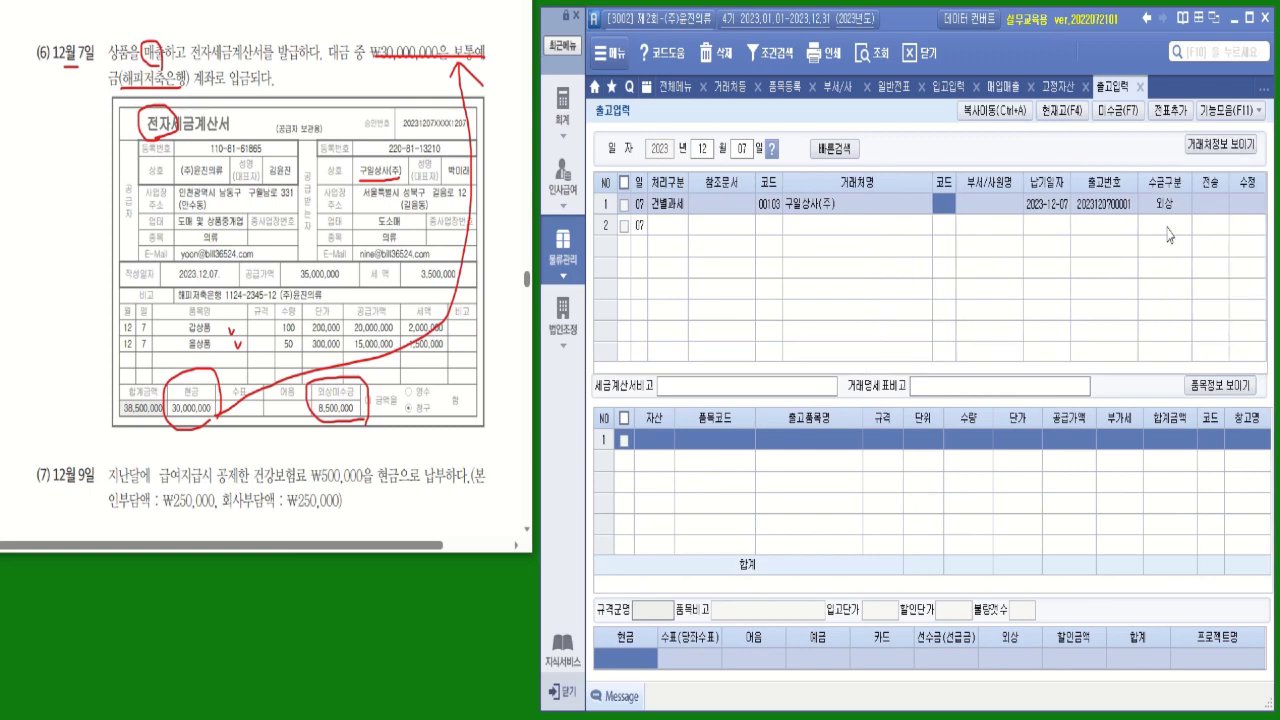
left_click(1168, 206)
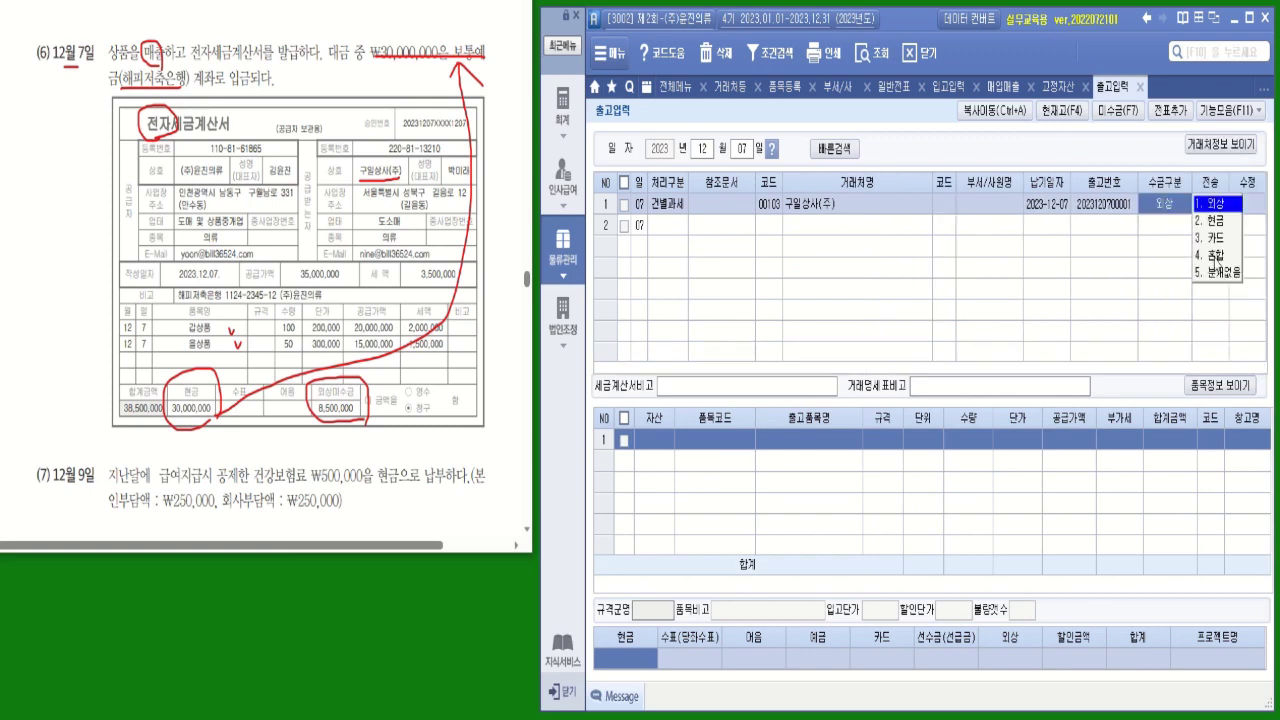
left_click(1218, 256)
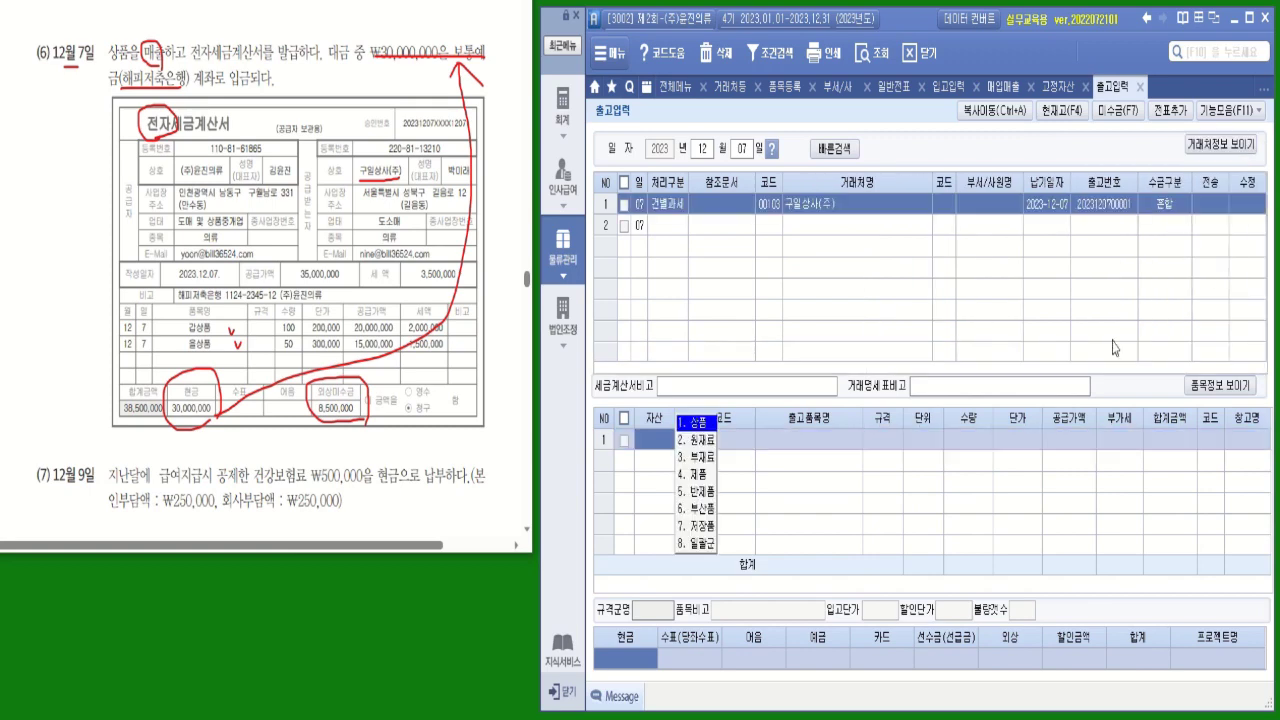
Step: Add the 상품 item 갑상품 (1001) with 수량 100 and 단가 200,000
left_click(705, 438)
double_click(728, 443)
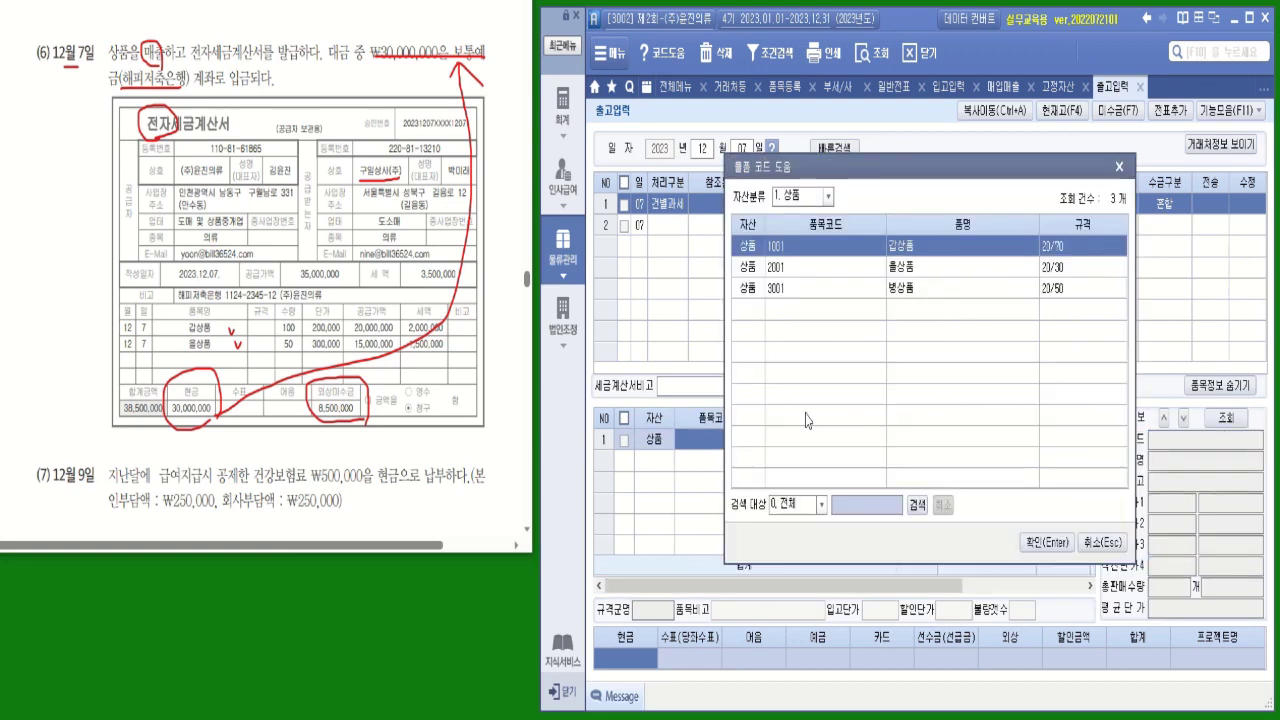
double_click(937, 248)
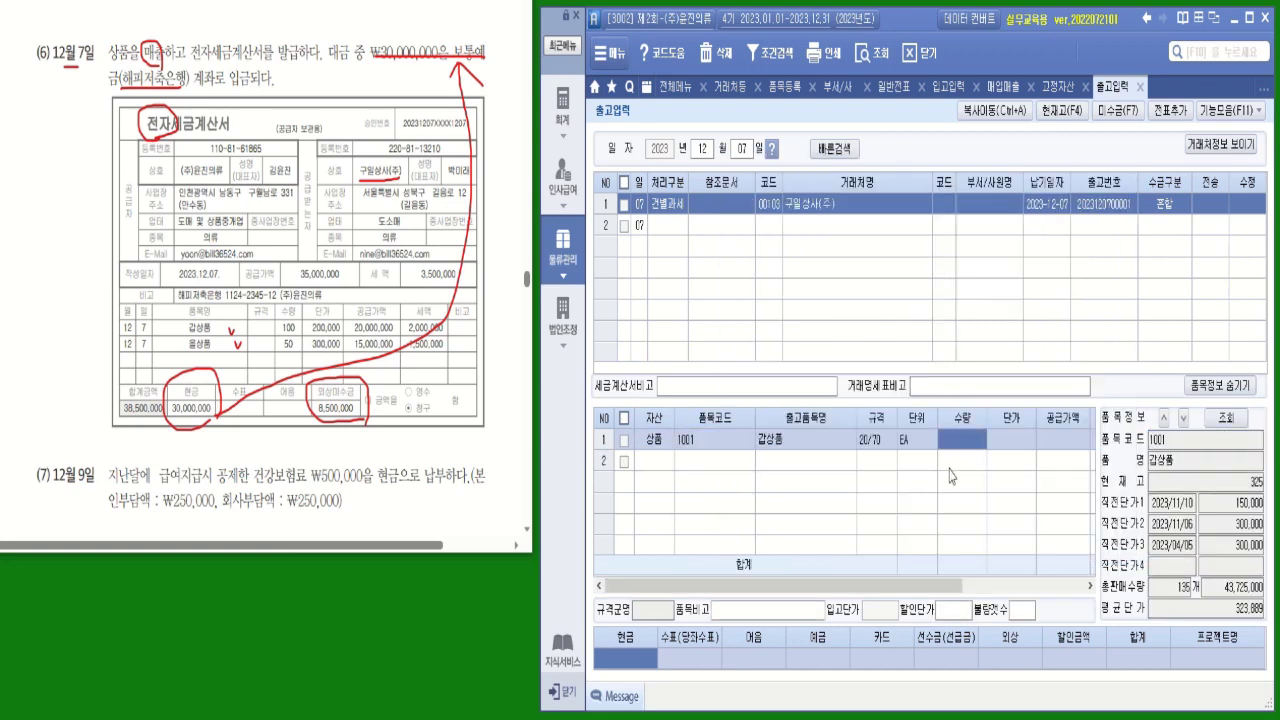
type("100")
key("Return")
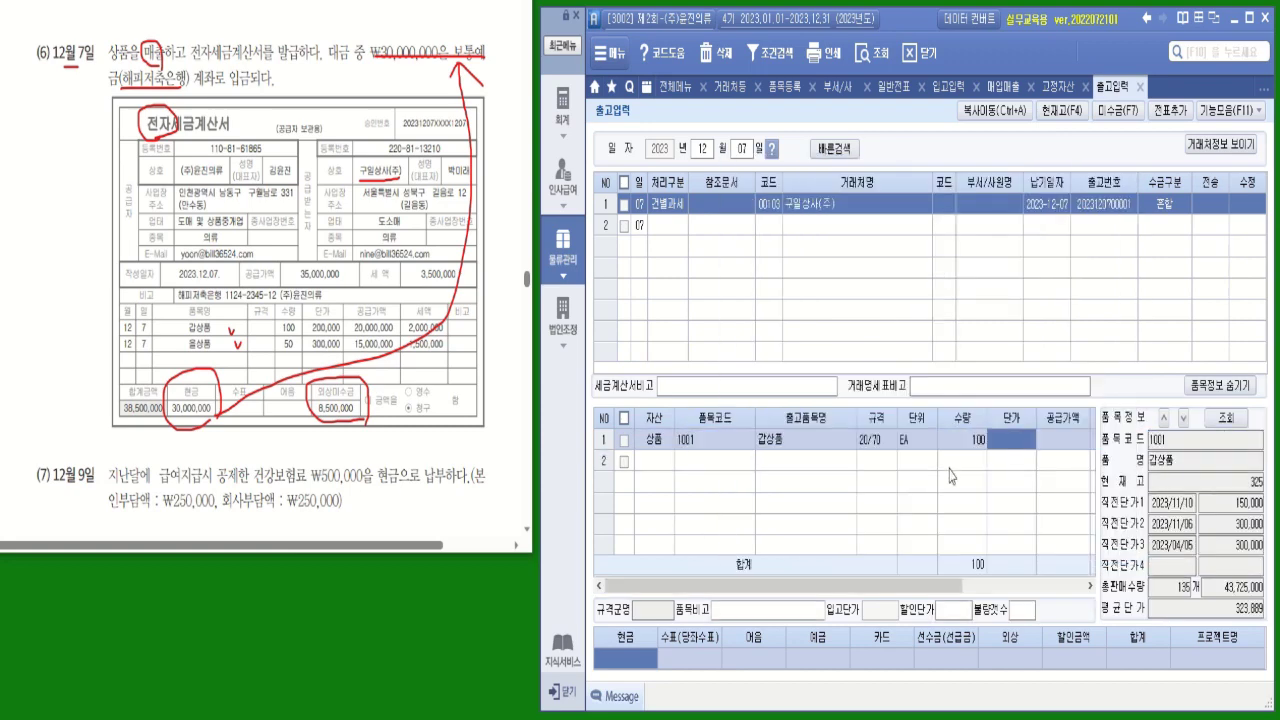
type("200000")
key("Return")
Step: Add the 상품 item 을상품 (2001) on the second line with 수량 50 and 단가 300,000
left_click(650, 468)
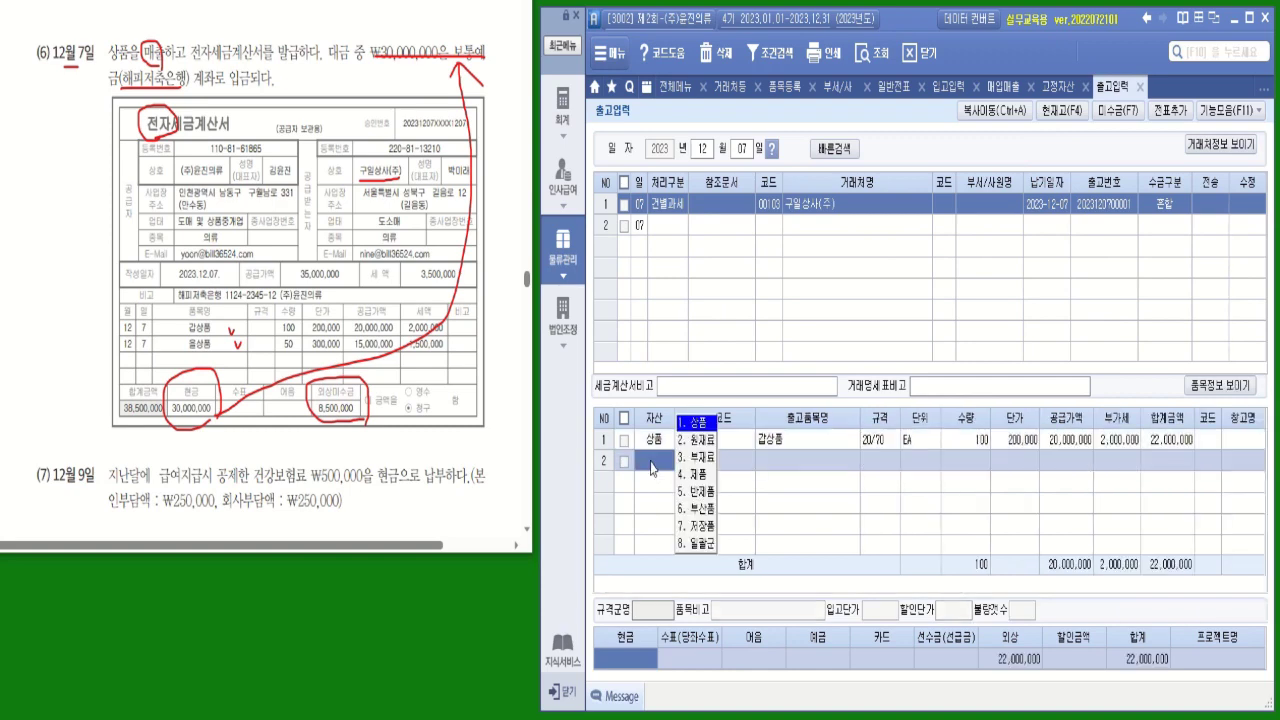
key("Return")
key("F2")
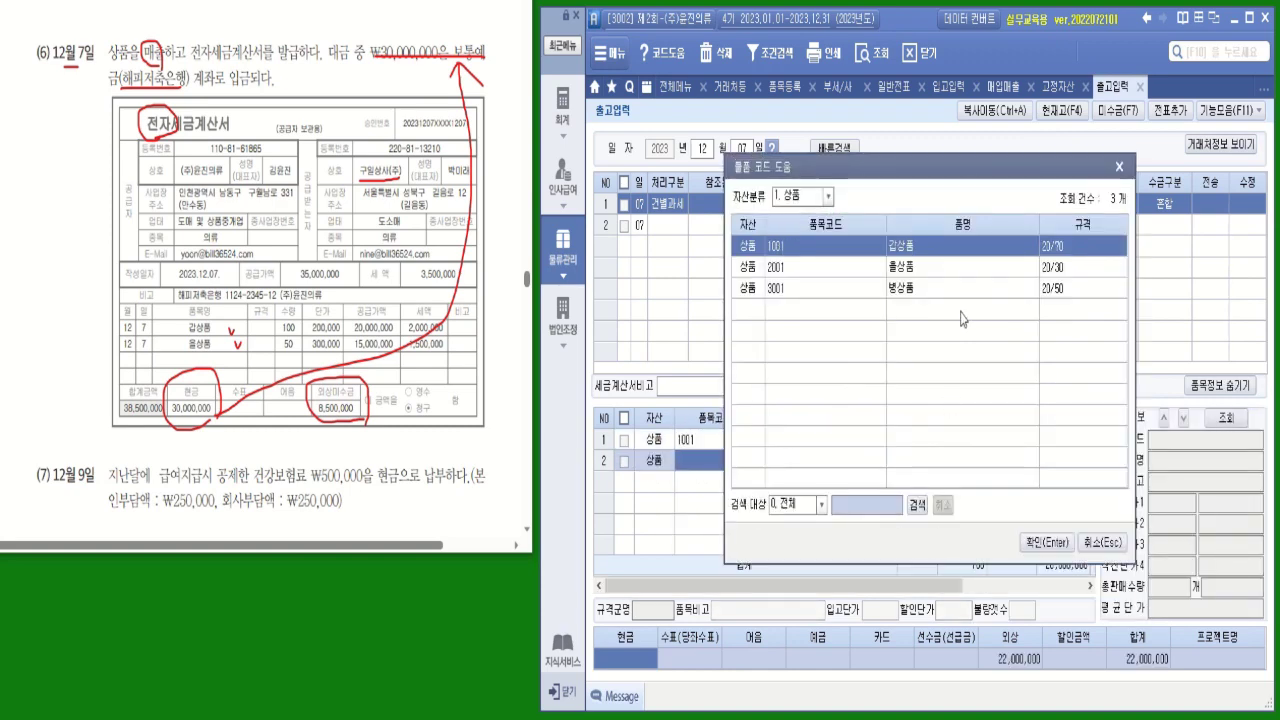
key("Down")
key("Return")
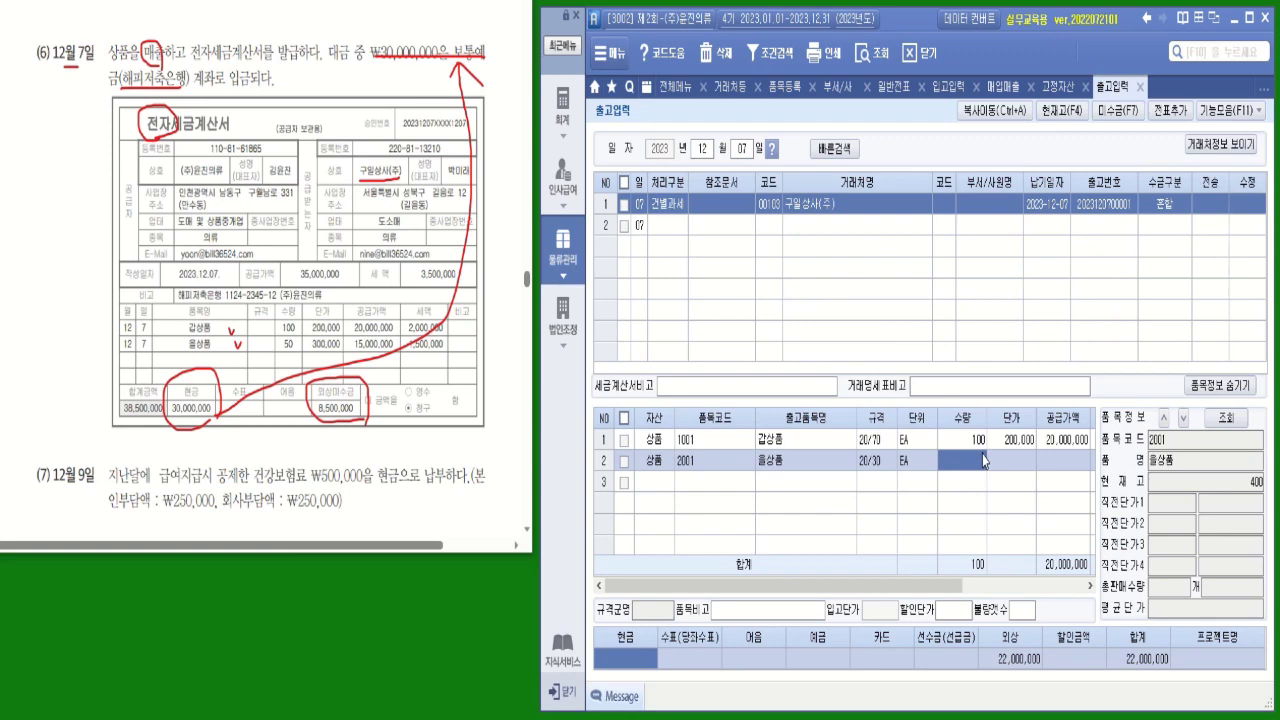
type("50")
key("Return")
type("300,000")
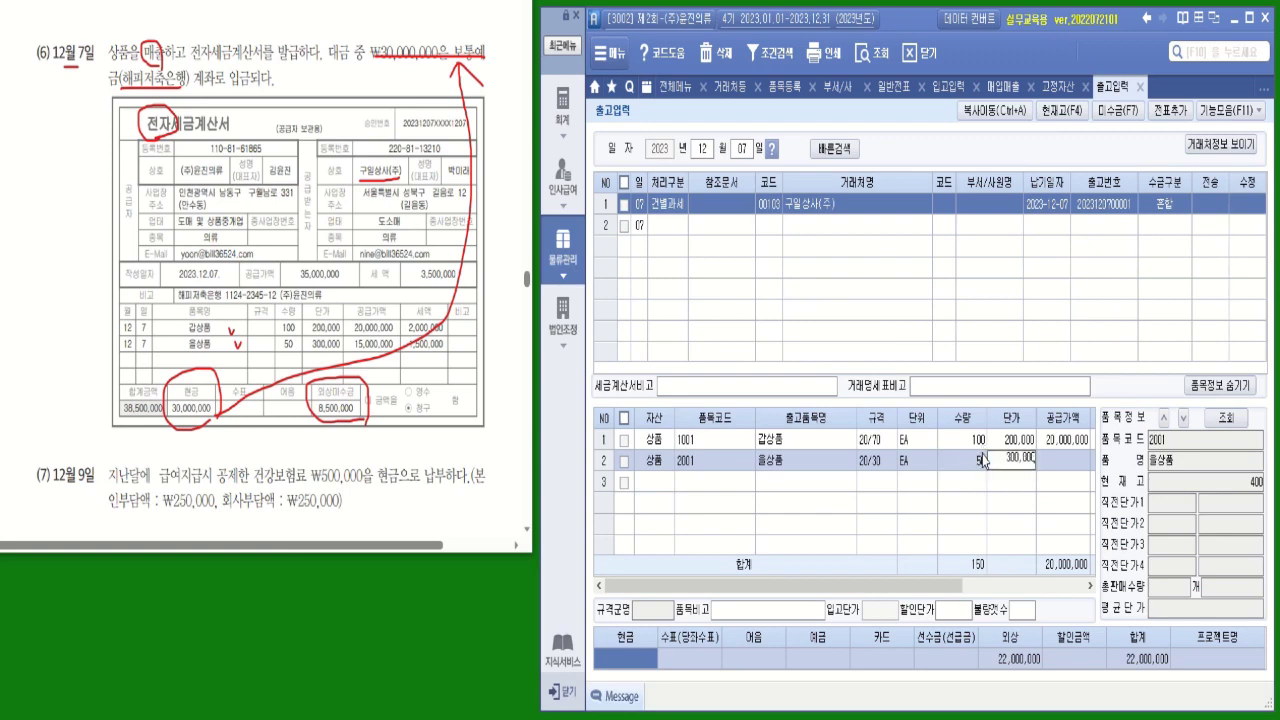
key("Return")
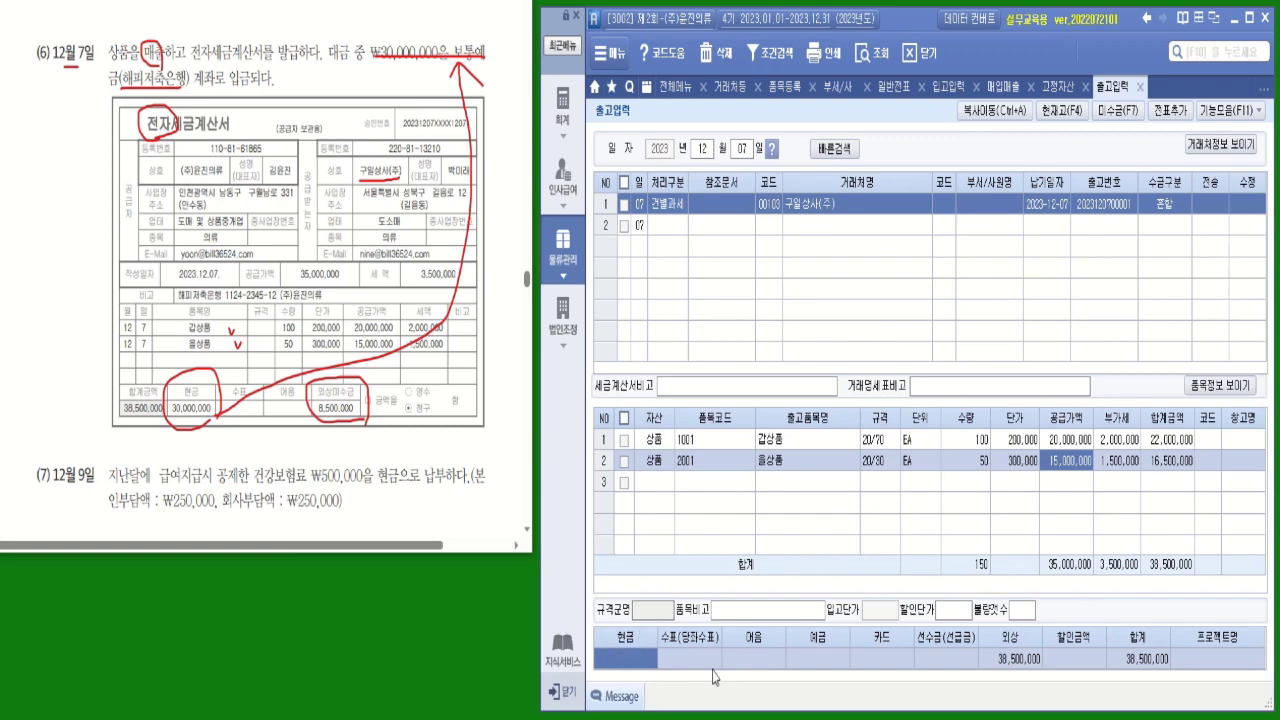
Step: Enter 30,000,000 as the slip's 예금 receipt and tick the 구일상사(주) slip
left_click(812, 666)
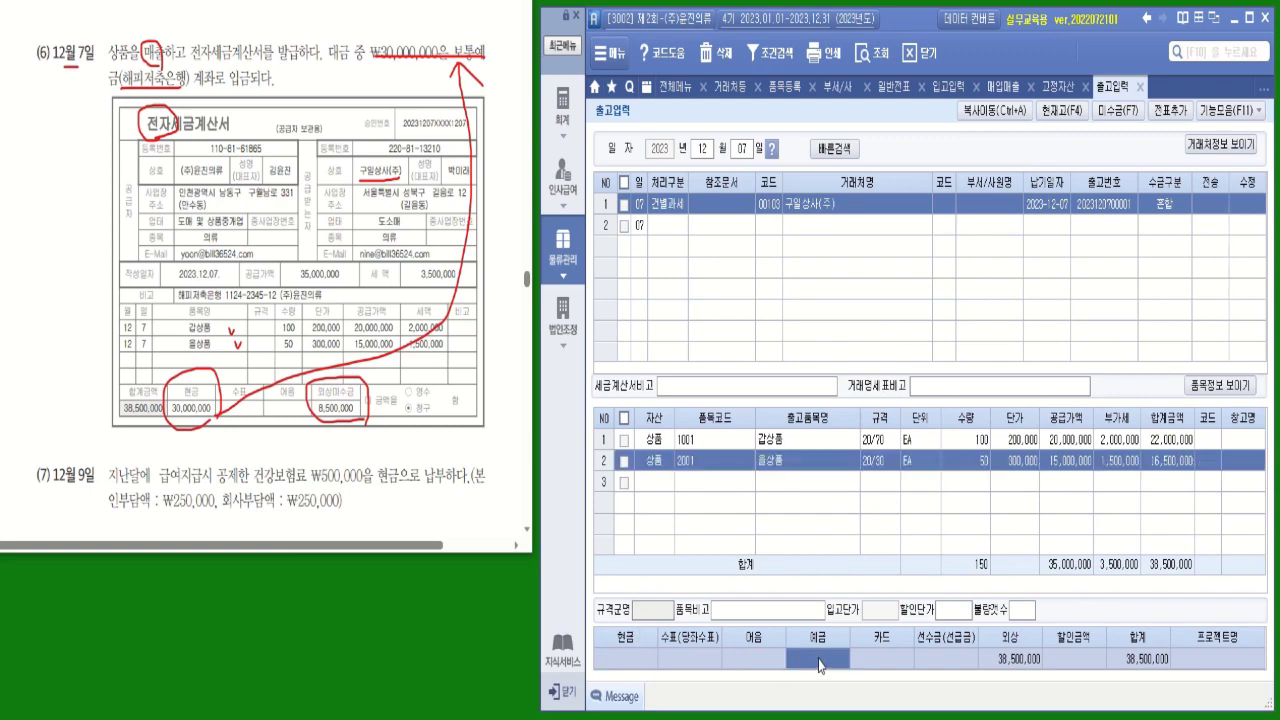
type("30000000")
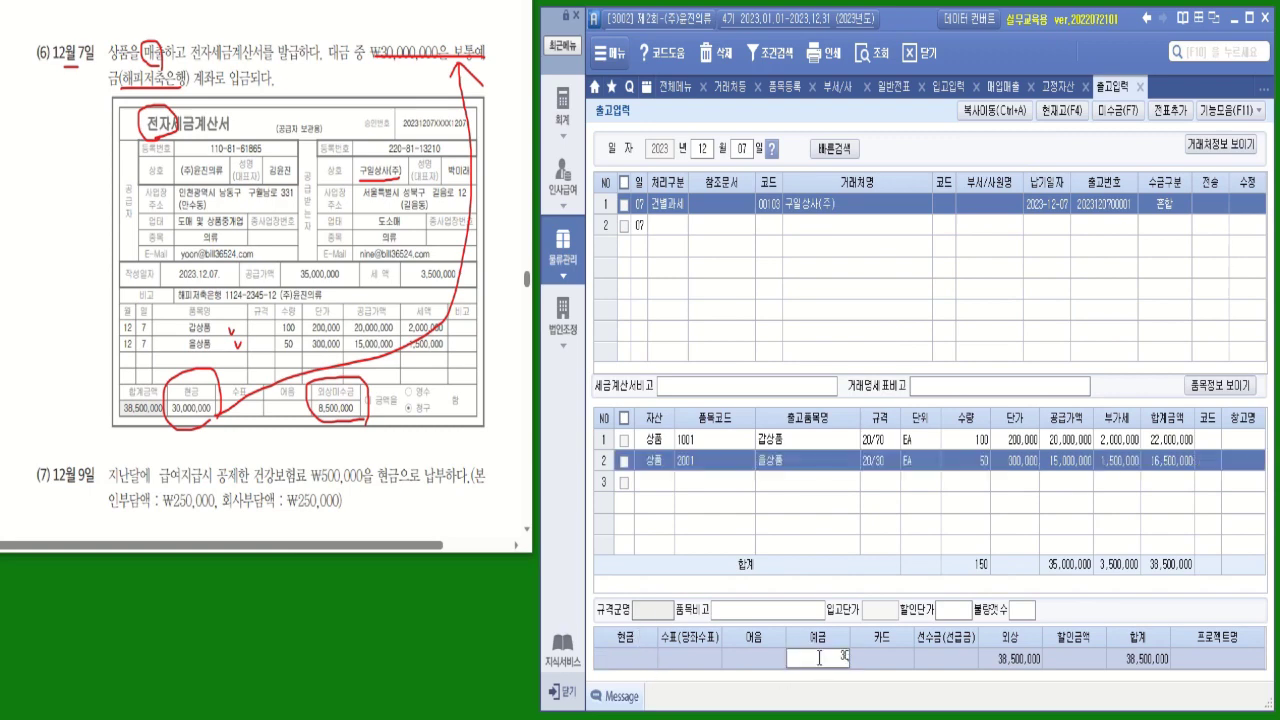
key("Return")
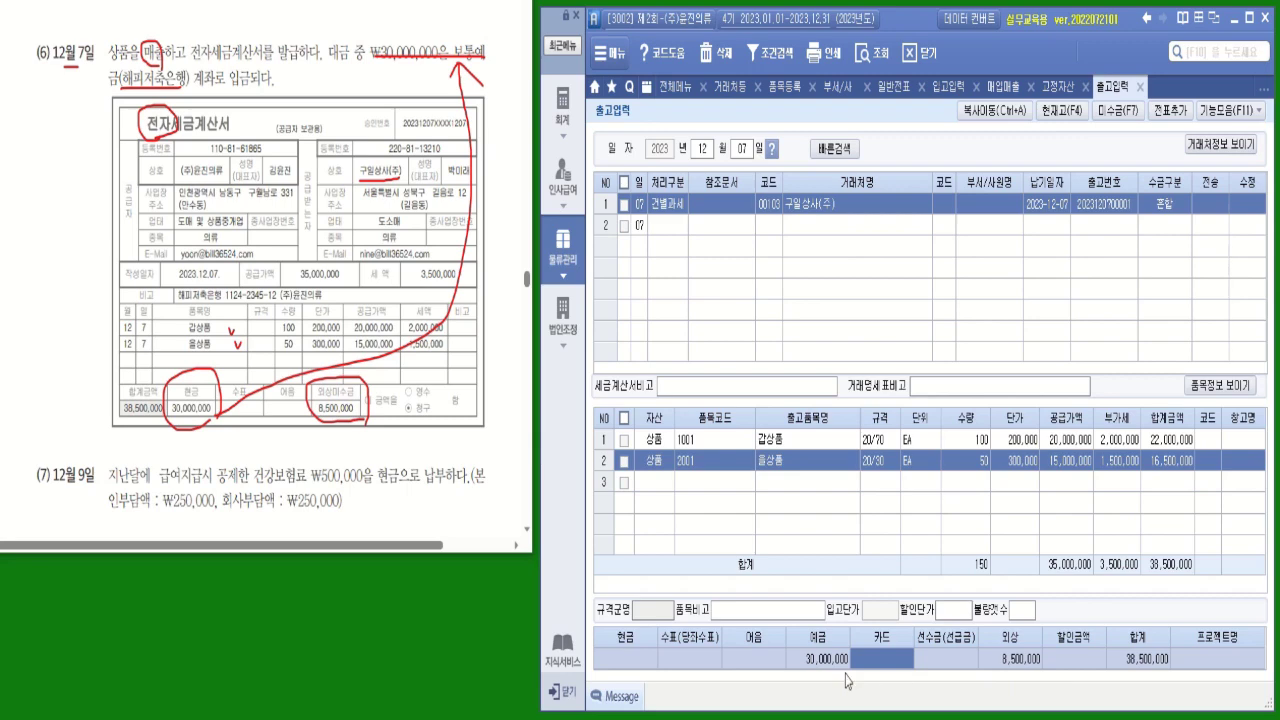
left_click(624, 204)
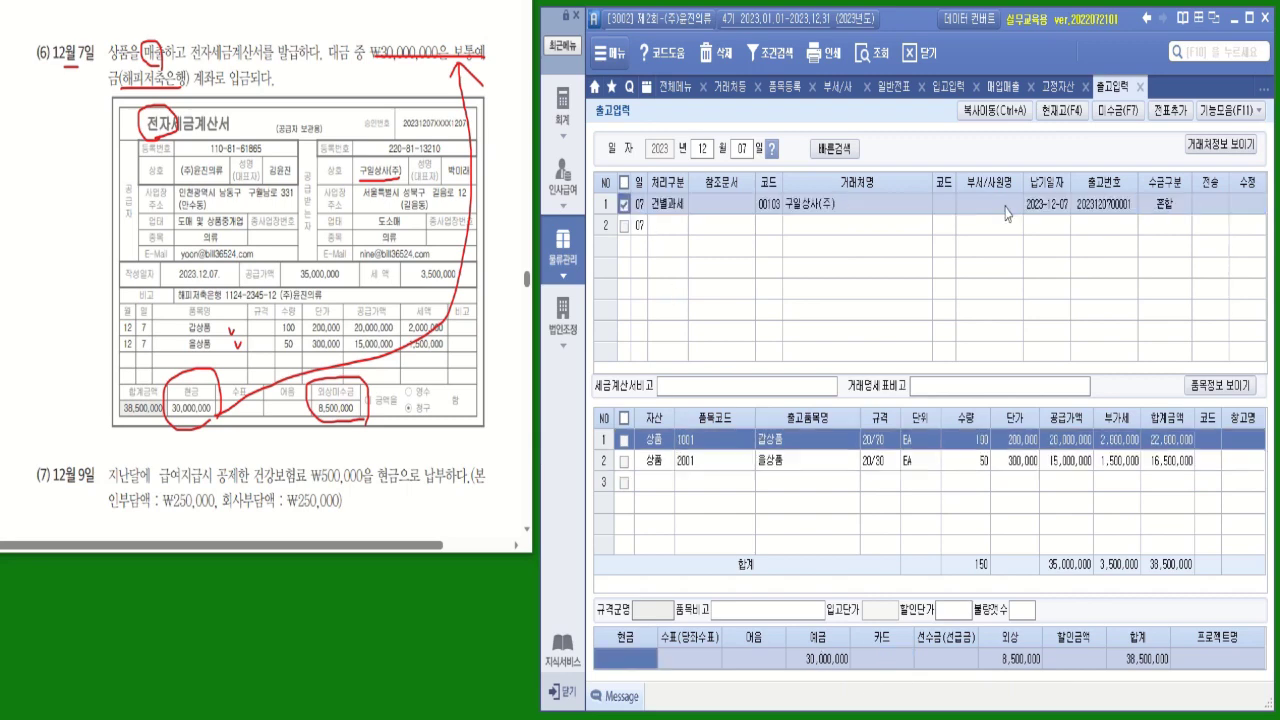
Step: Create the accounting voucher for the ticked 구일상사(주) slip with 전표추가 and transmit it (전송)
left_click(1169, 111)
key("Return")
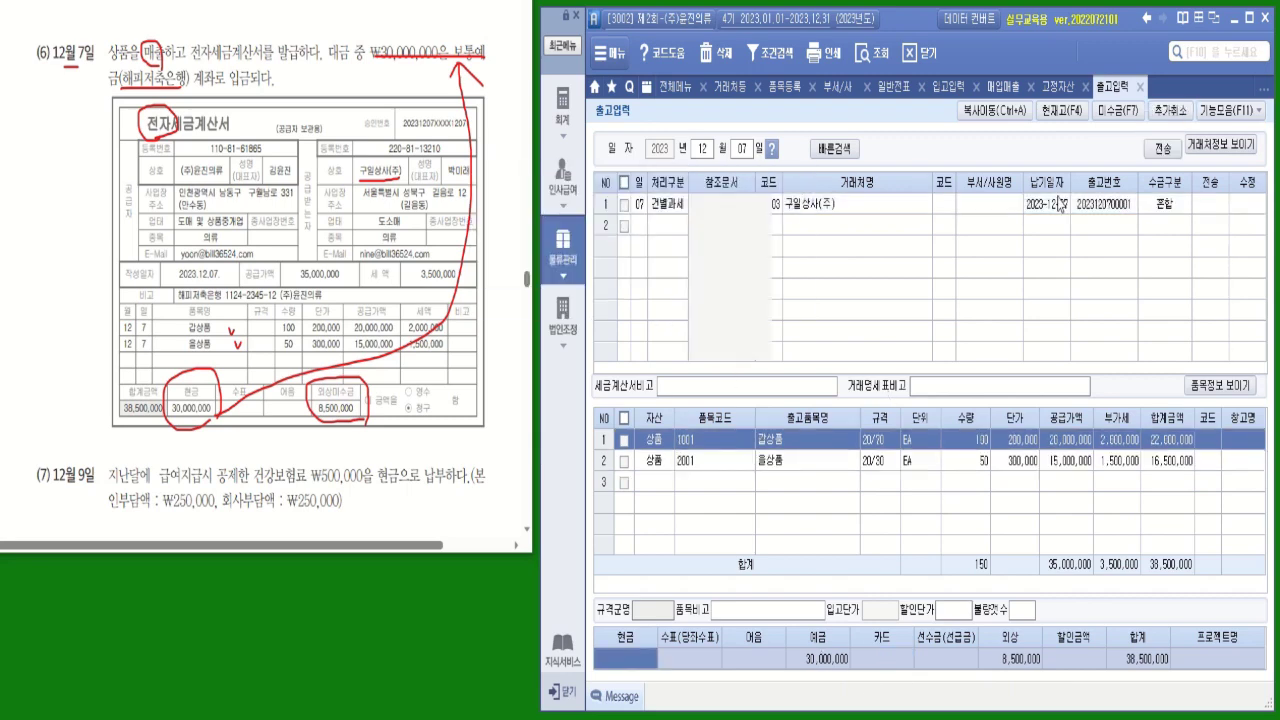
left_click(1162, 148)
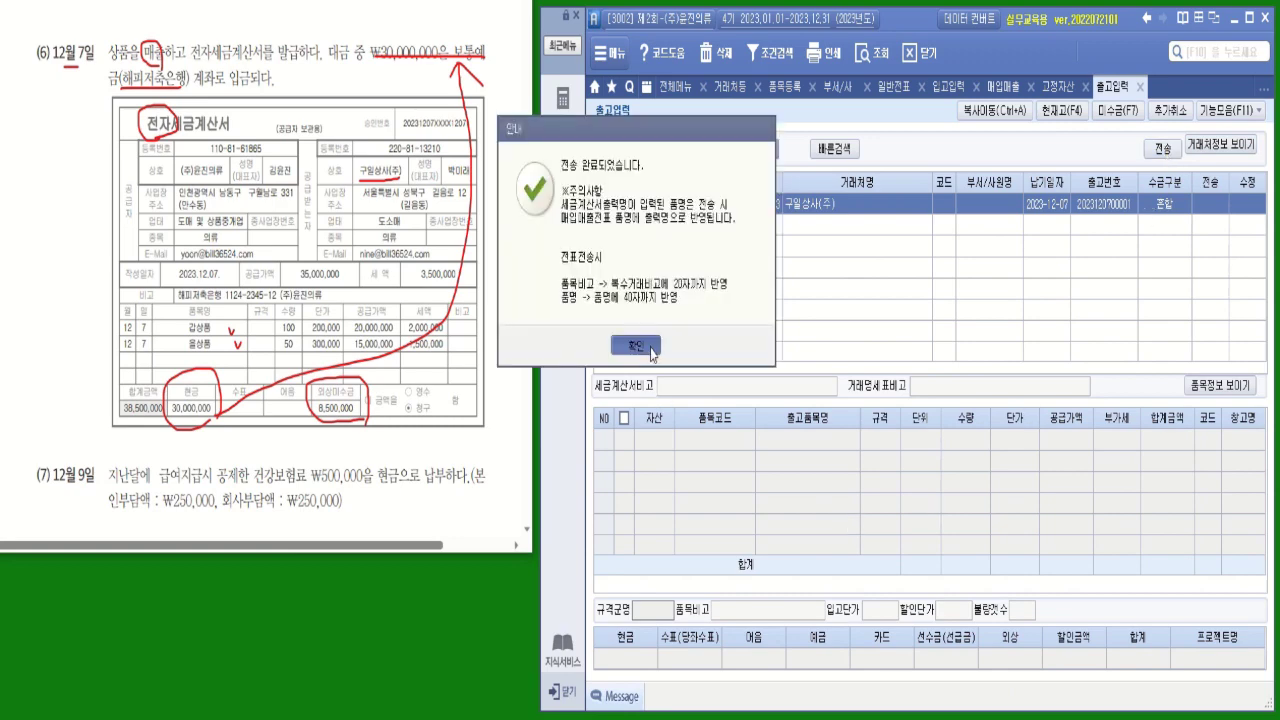
left_click(643, 346)
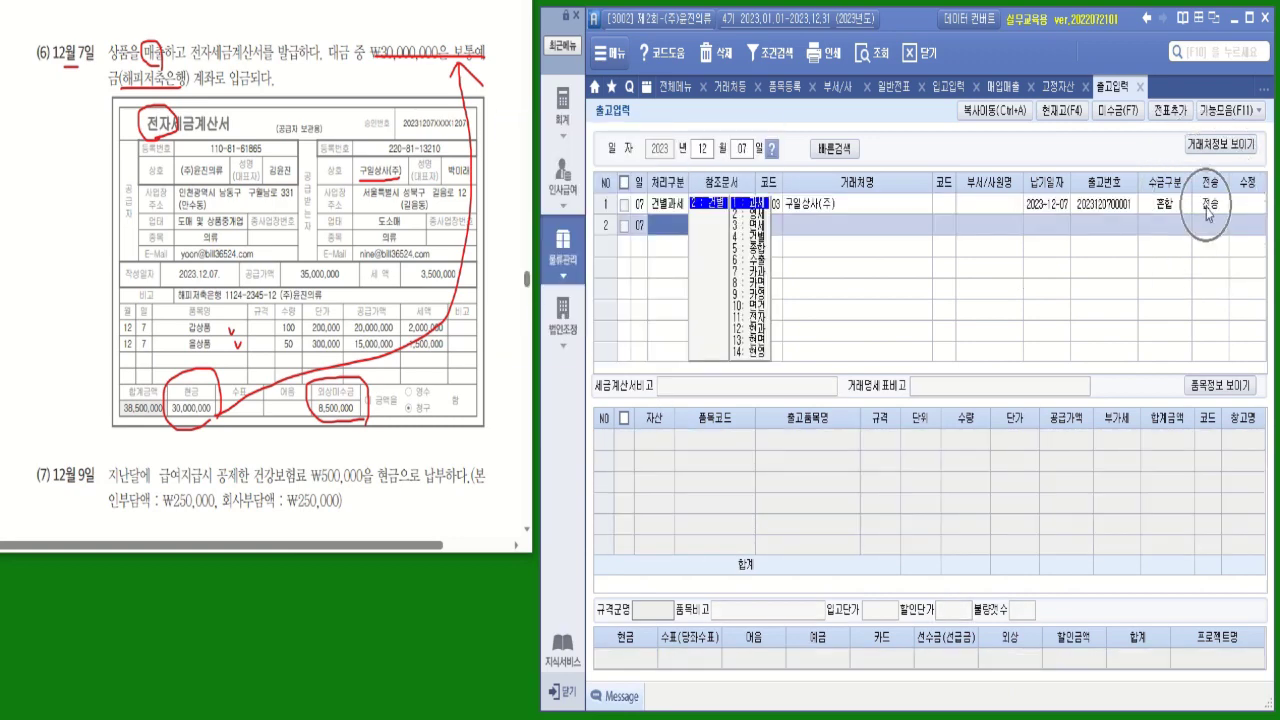
Step: Bring up the December 7 갑상품외 sale in 매입매출전표입력 and set its 전자세금 field to 전자입력
left_click(1004, 90)
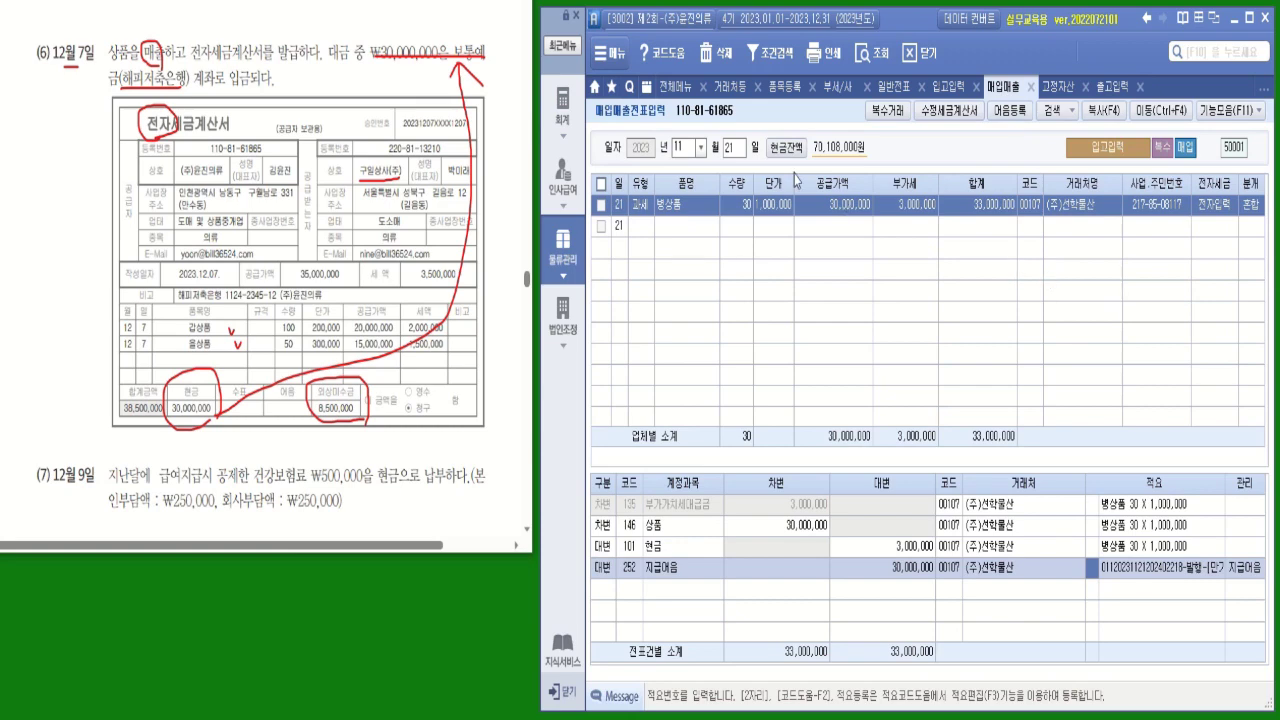
left_click(700, 147)
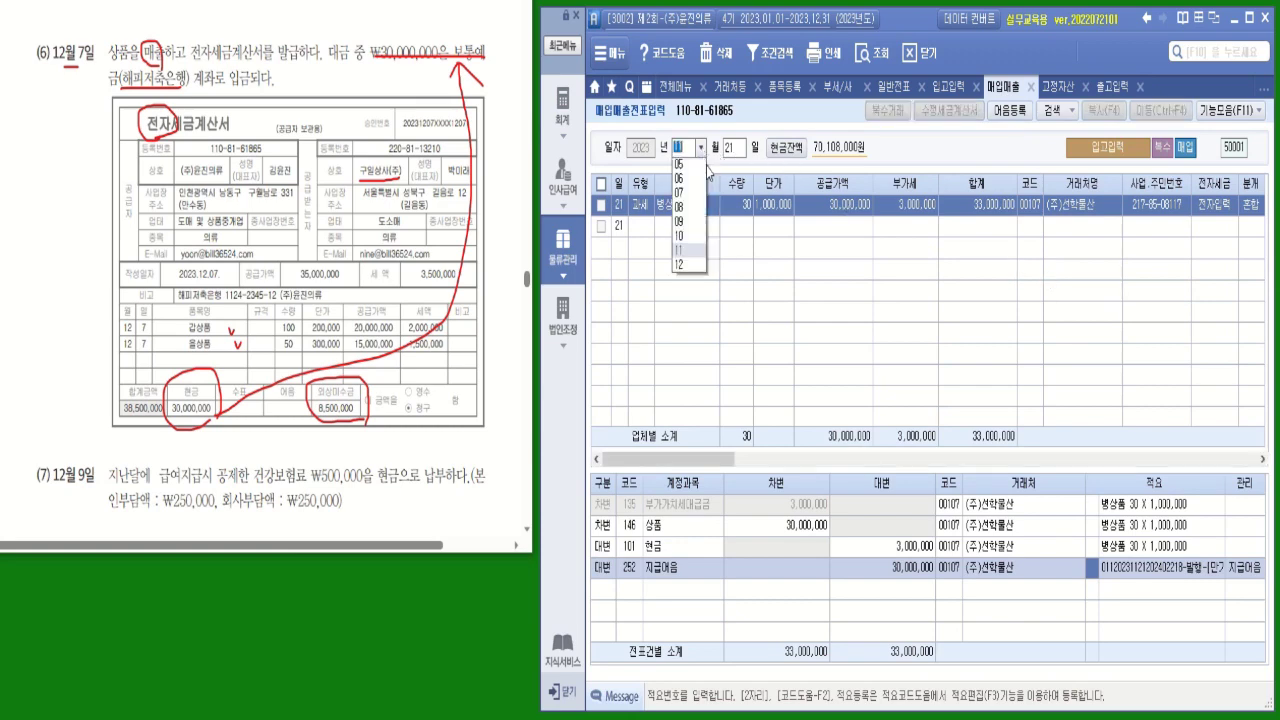
left_click(697, 325)
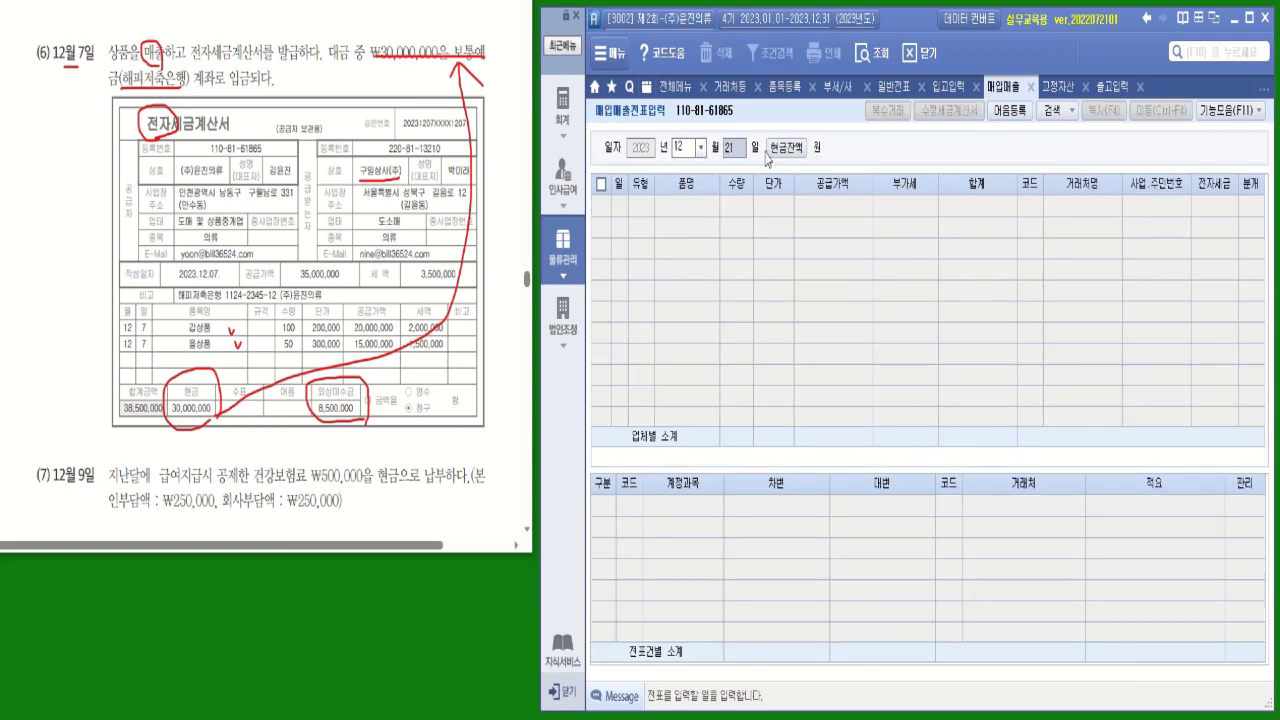
type("07")
key("Return")
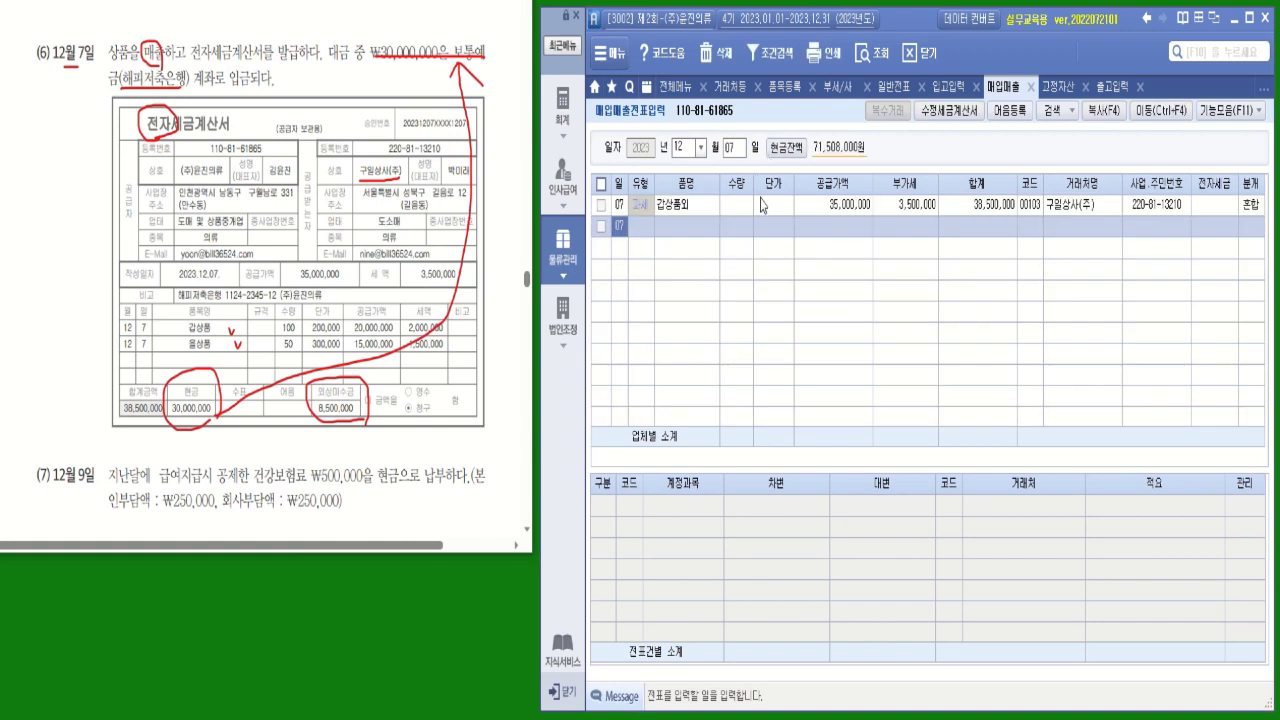
left_click(860, 208)
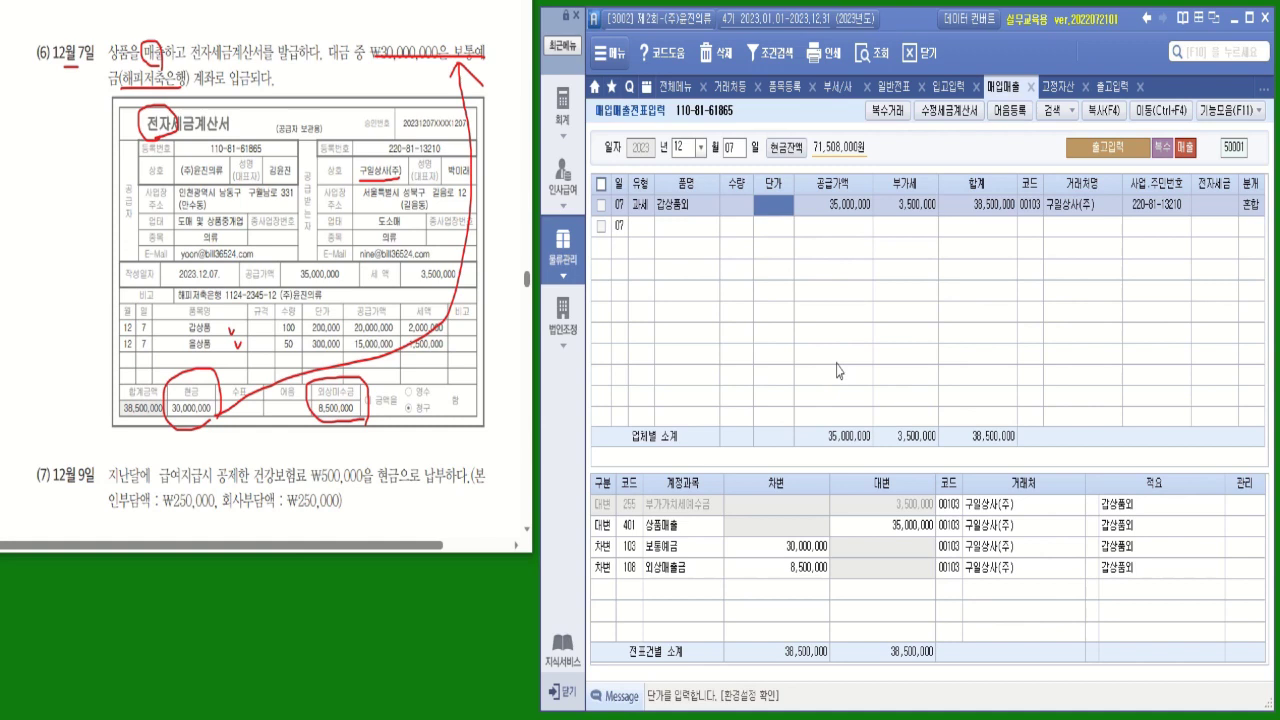
left_click(1218, 206)
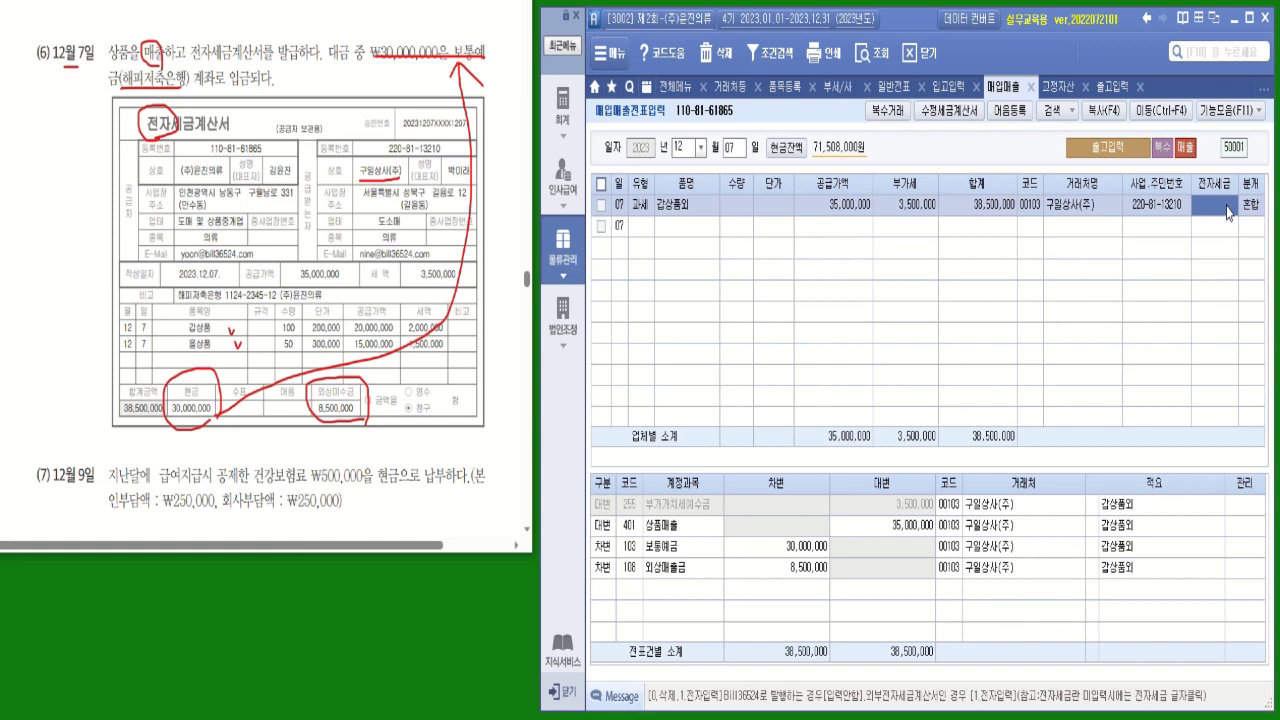
type("1")
key("Return")
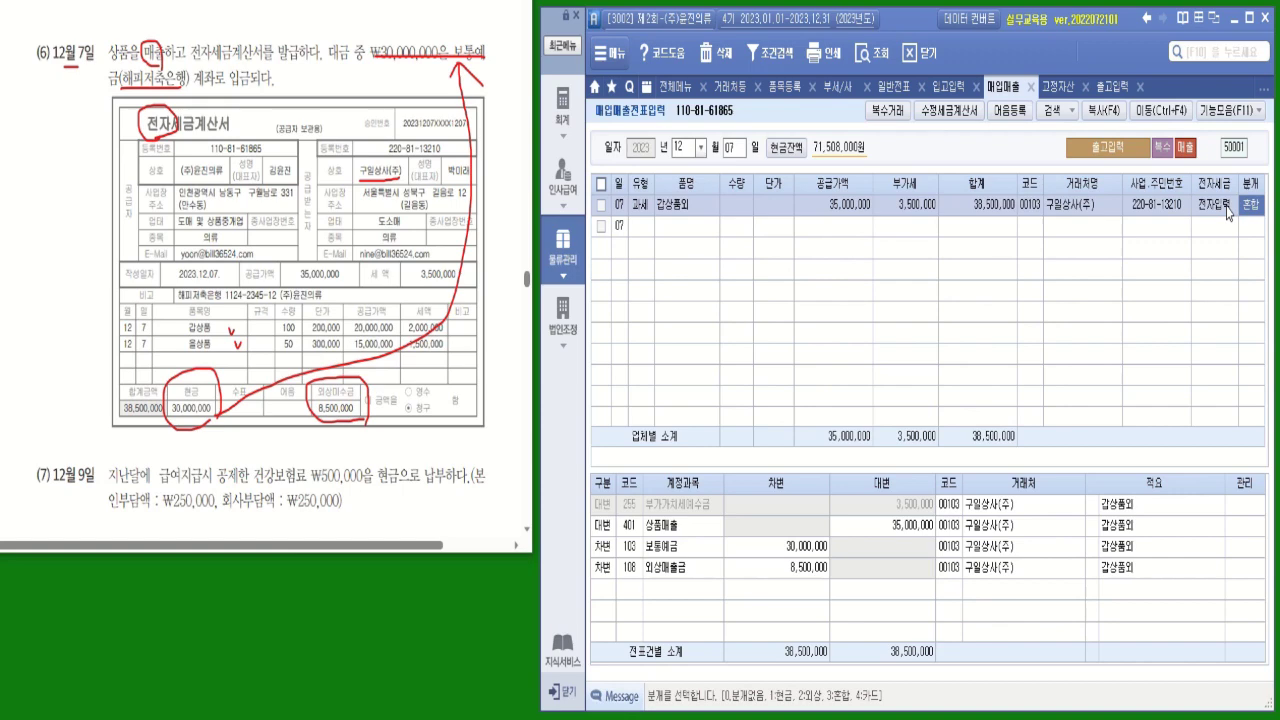
Step: Change the 거래처 of the sale's 보통예금 line to 해피저축은행(보통), code 98004
left_click(951, 554)
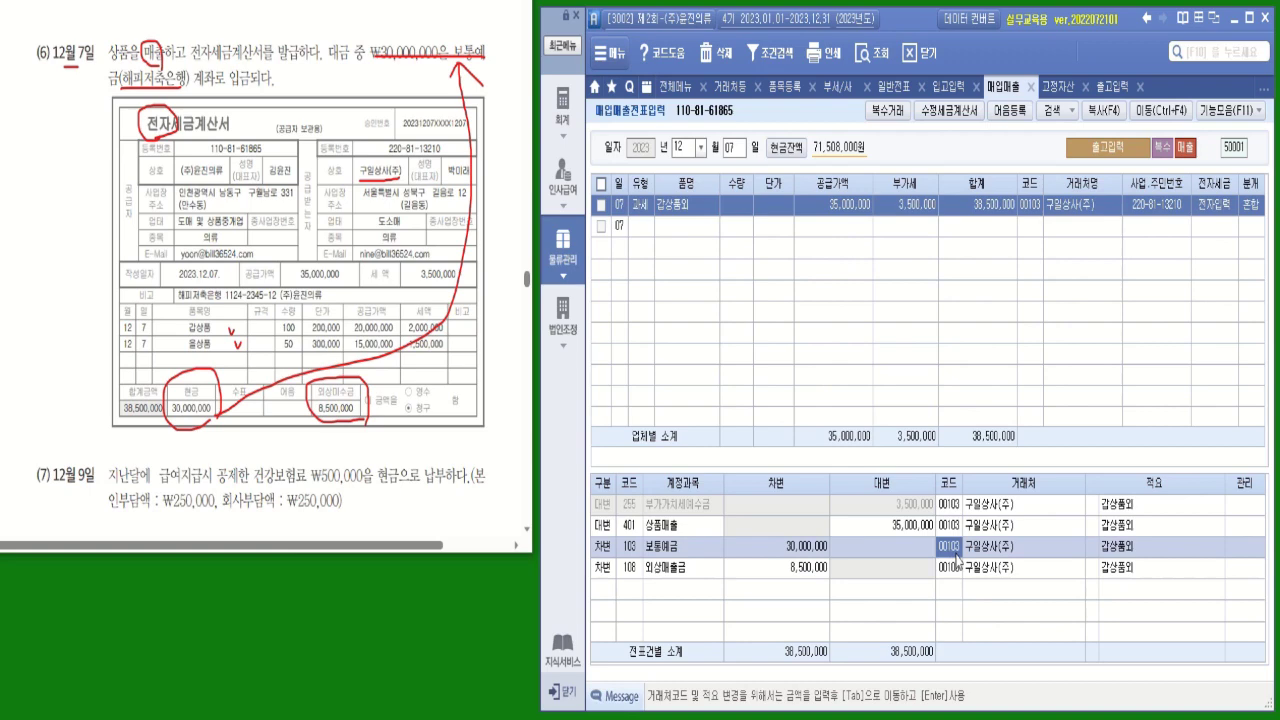
type("해")
key("Return")
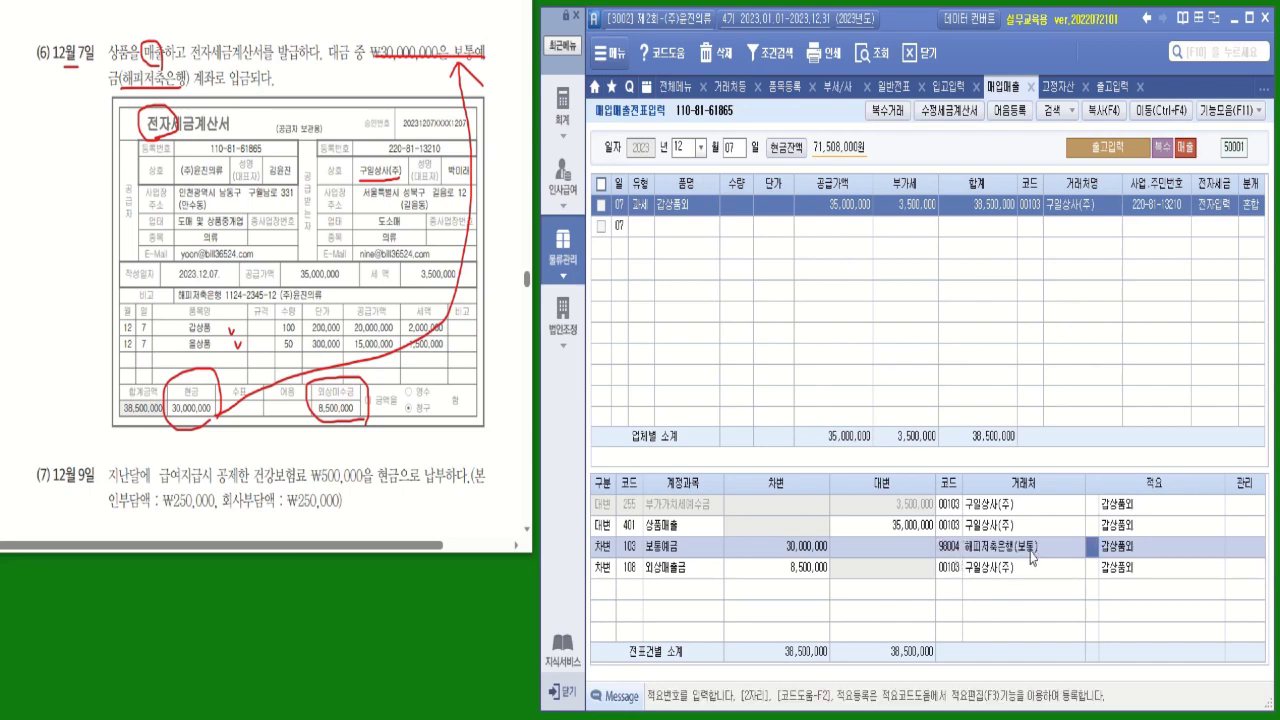
left_click(954, 565)
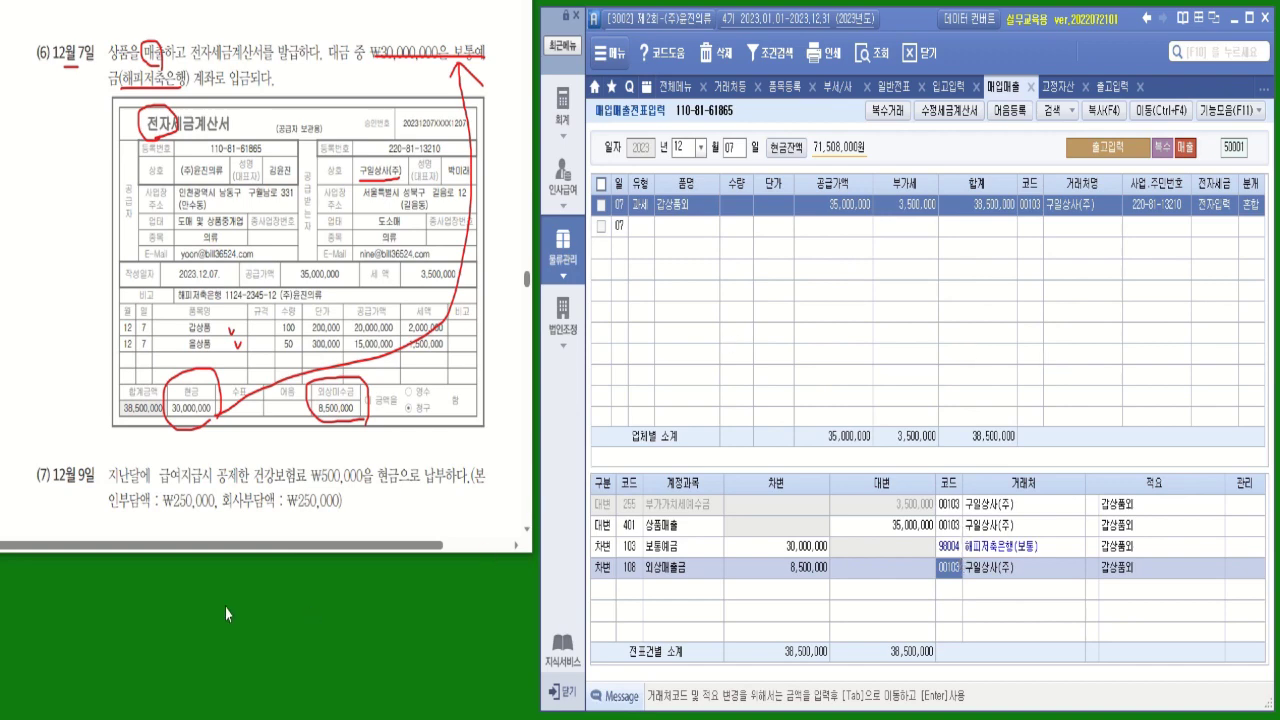
Step: Bring up 일반전표입력 and set the voucher date to December 9
mouse_move(256, 484)
left_mouse_down()
mouse_move(393, 488)
mouse_move(402, 463)
mouse_move(393, 490)
left_mouse_up()
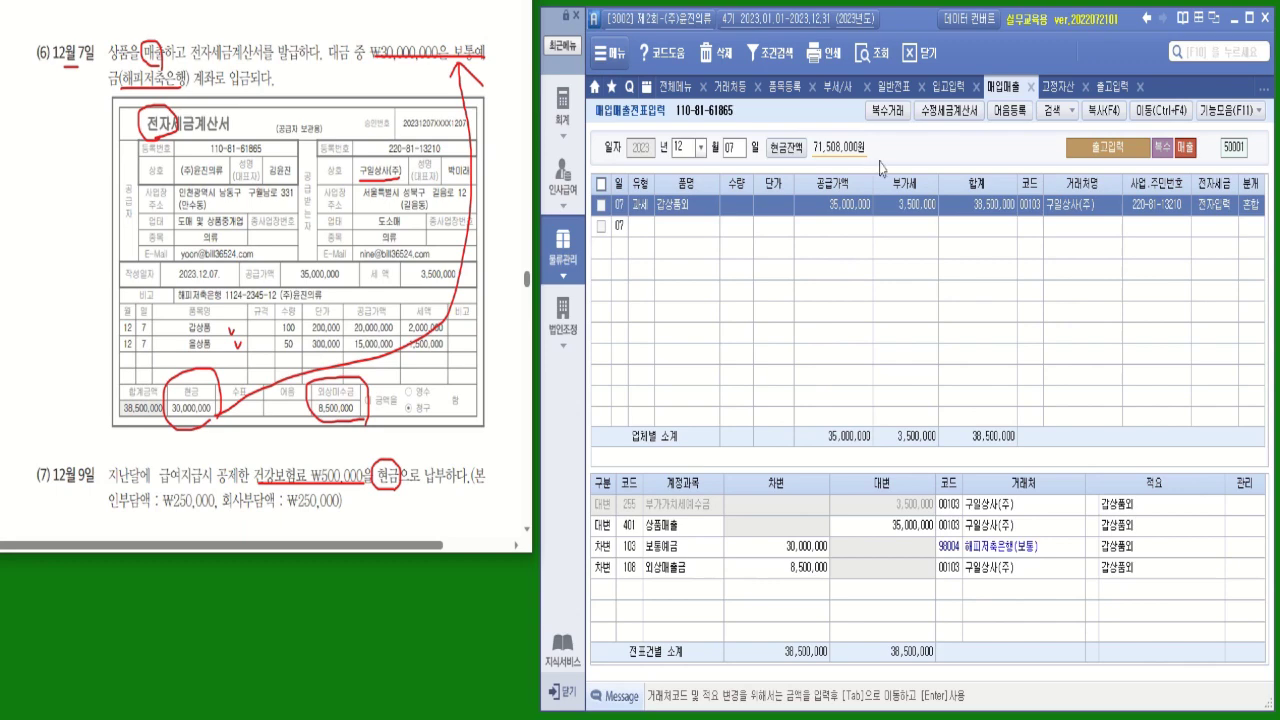
left_click(896, 88)
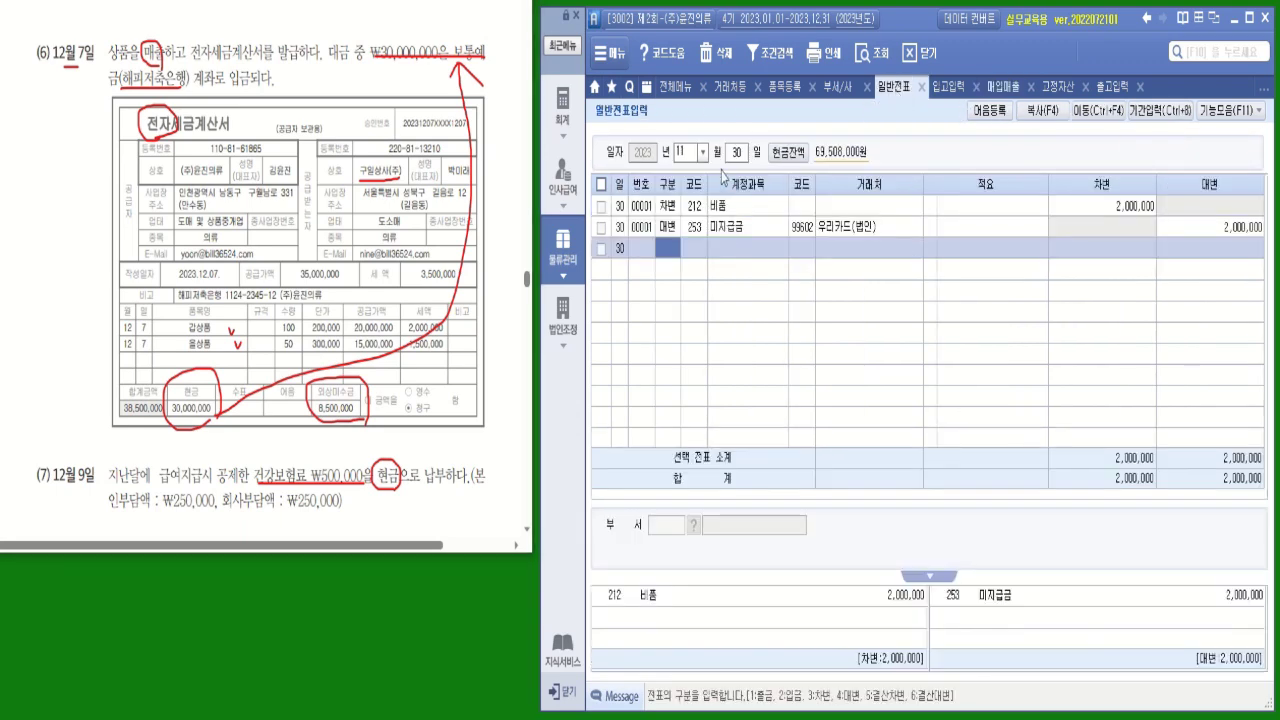
left_click(702, 152)
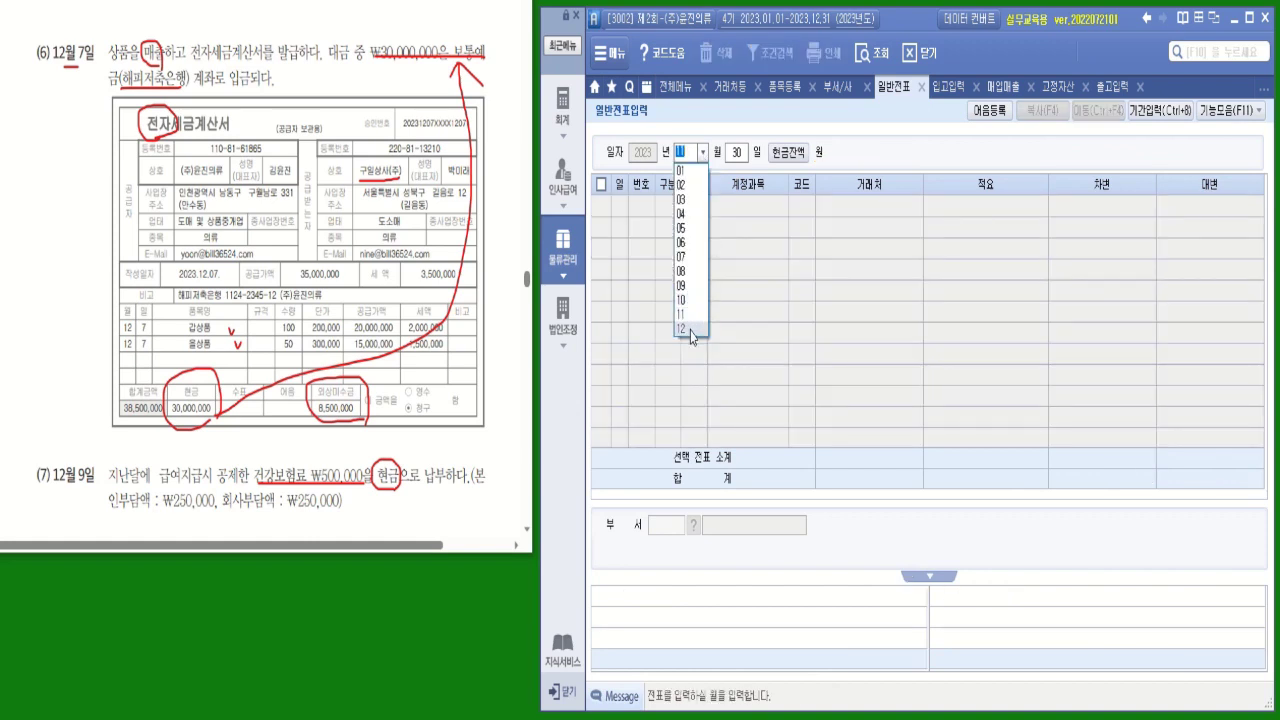
left_click(692, 333)
type("09")
key("Return")
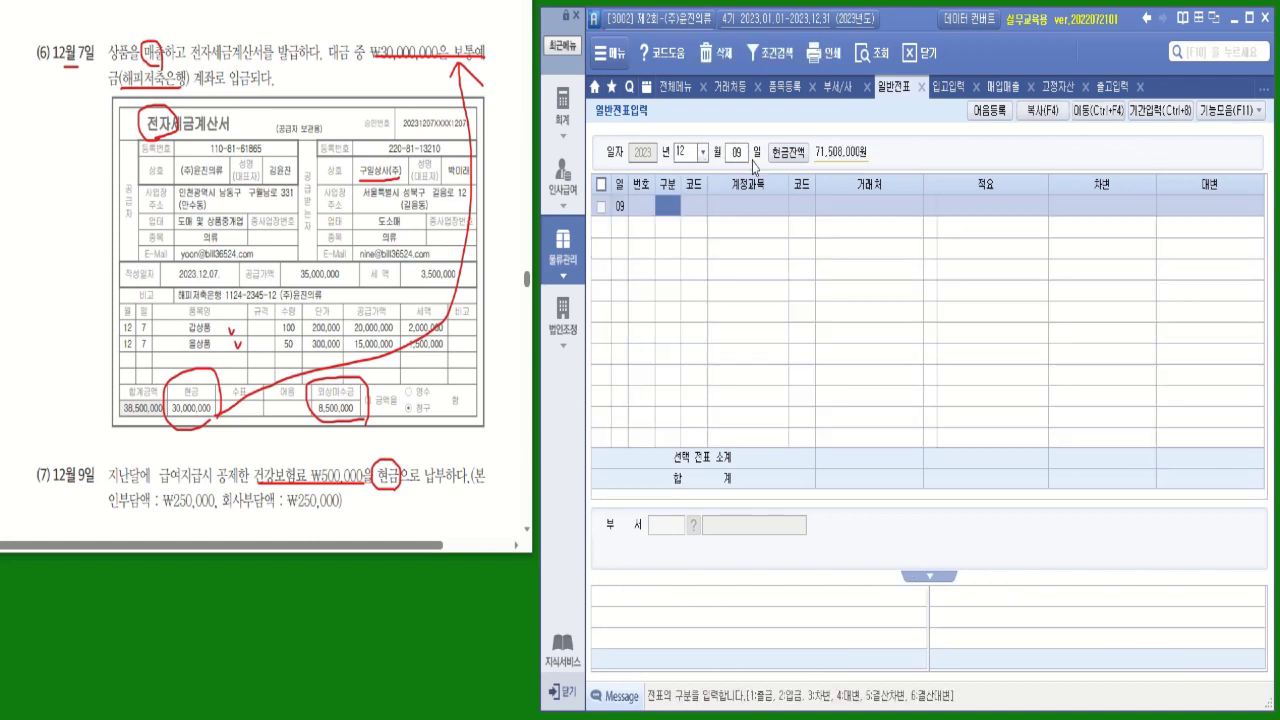
Step: Enter a 차변 line for 예수금 (254) with an amount of 250,000
type("3")
key("Return")
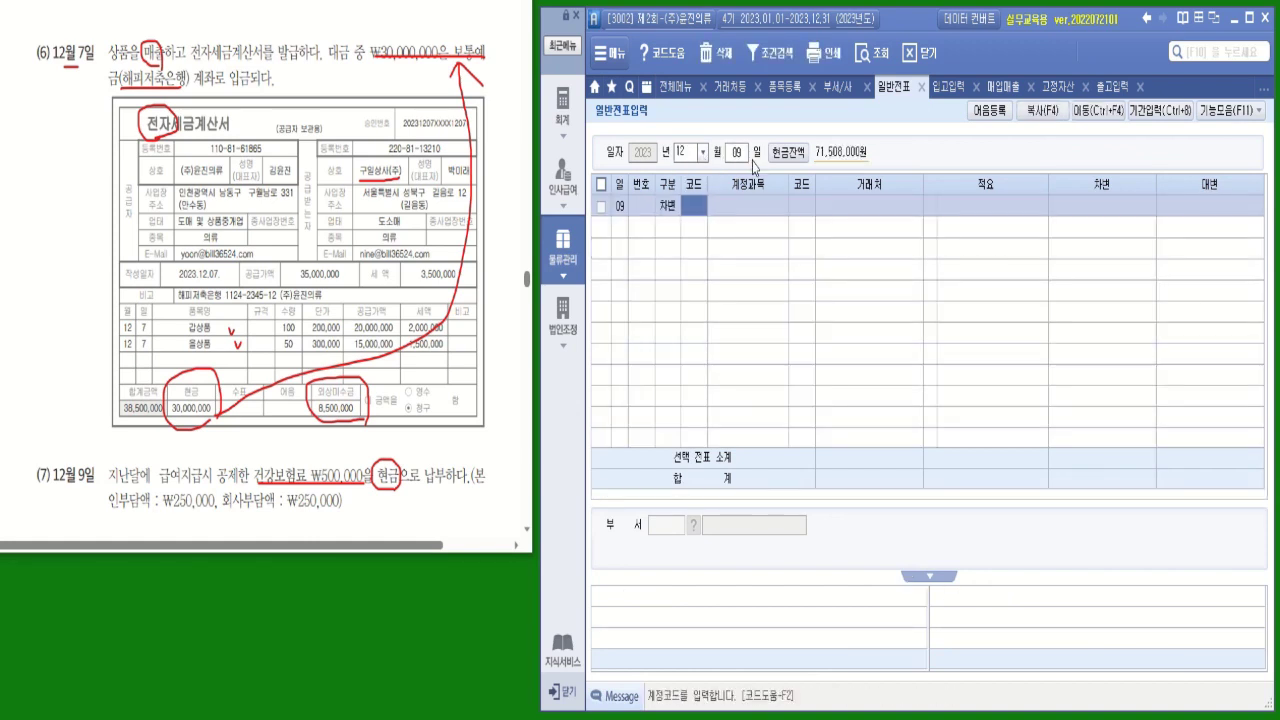
type("예수")
key("Return")
key("Return")
key("Return")
key("Return")
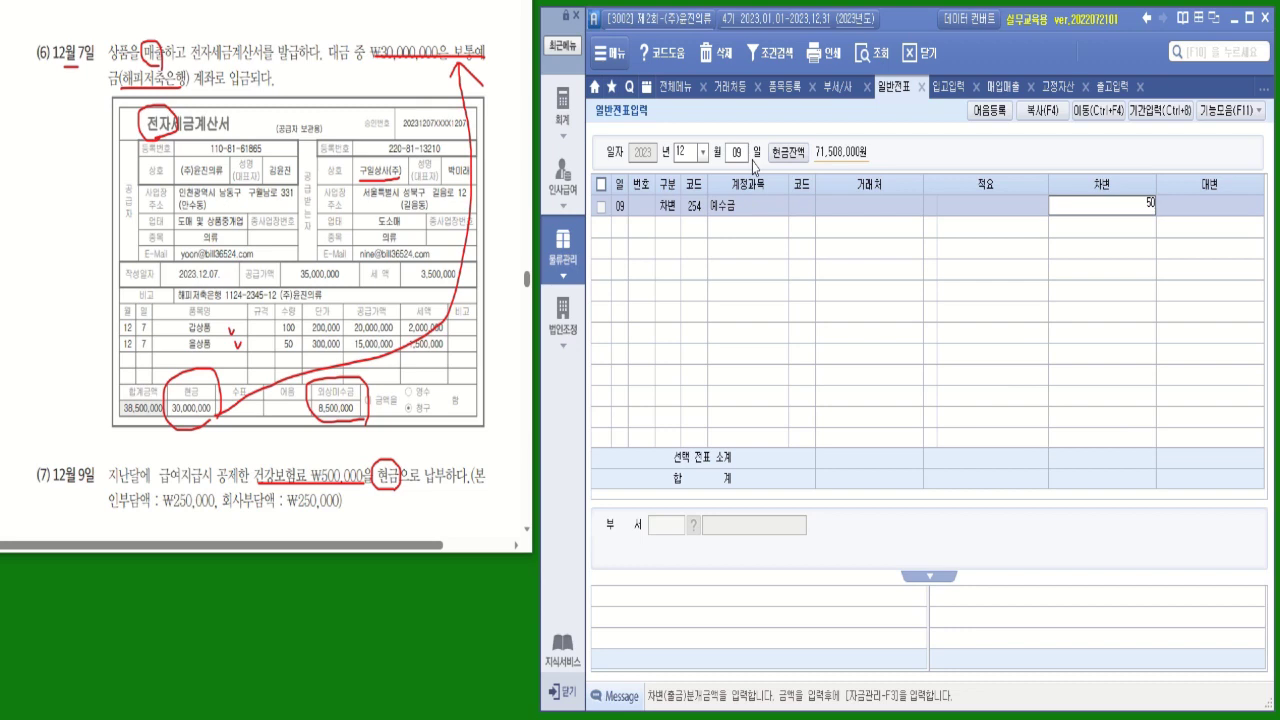
type("2500000")
key("Return")
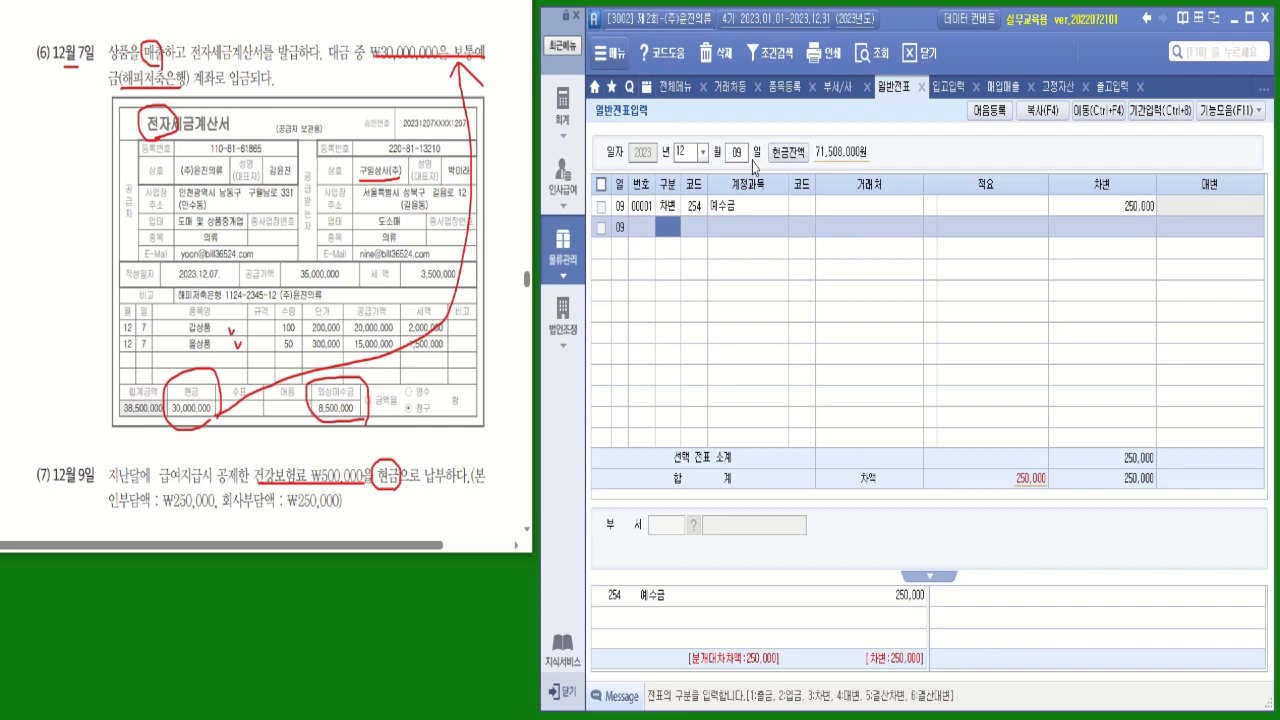
Step: Enter a second 차변 line for 복리후생비 with account code 811 and an amount of 250,000
type("3")
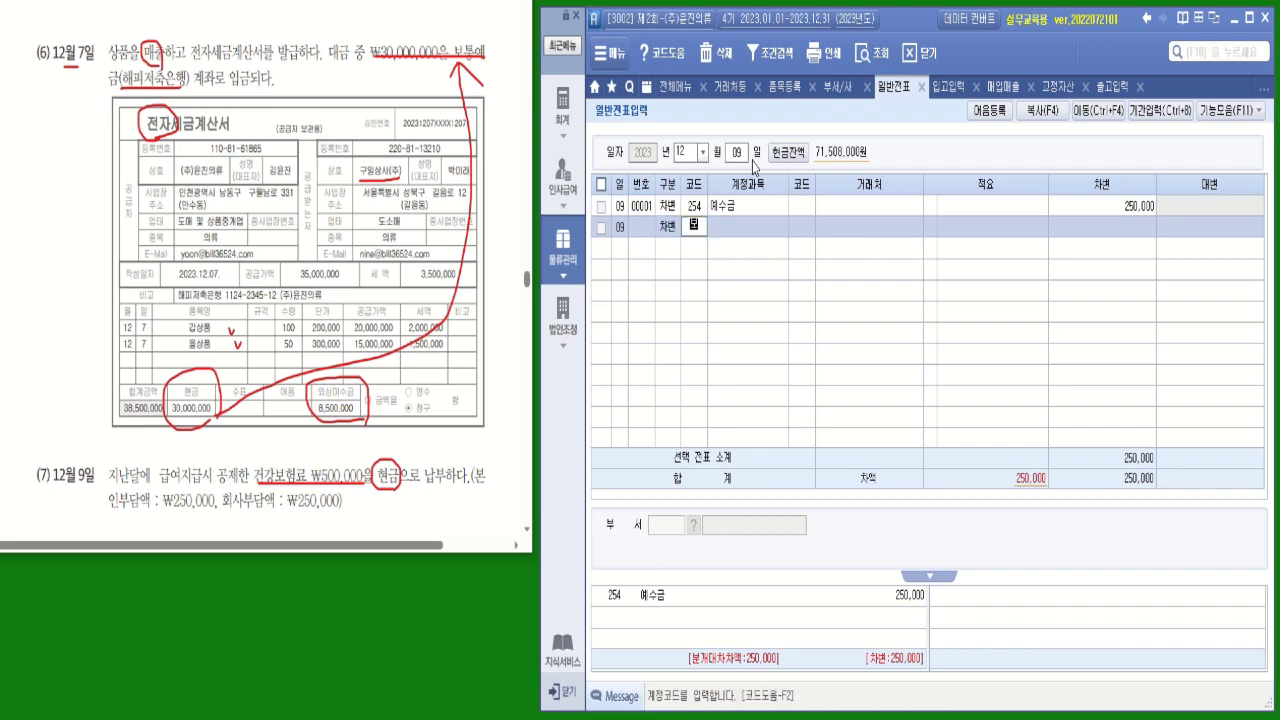
type("복리")
key("Return")
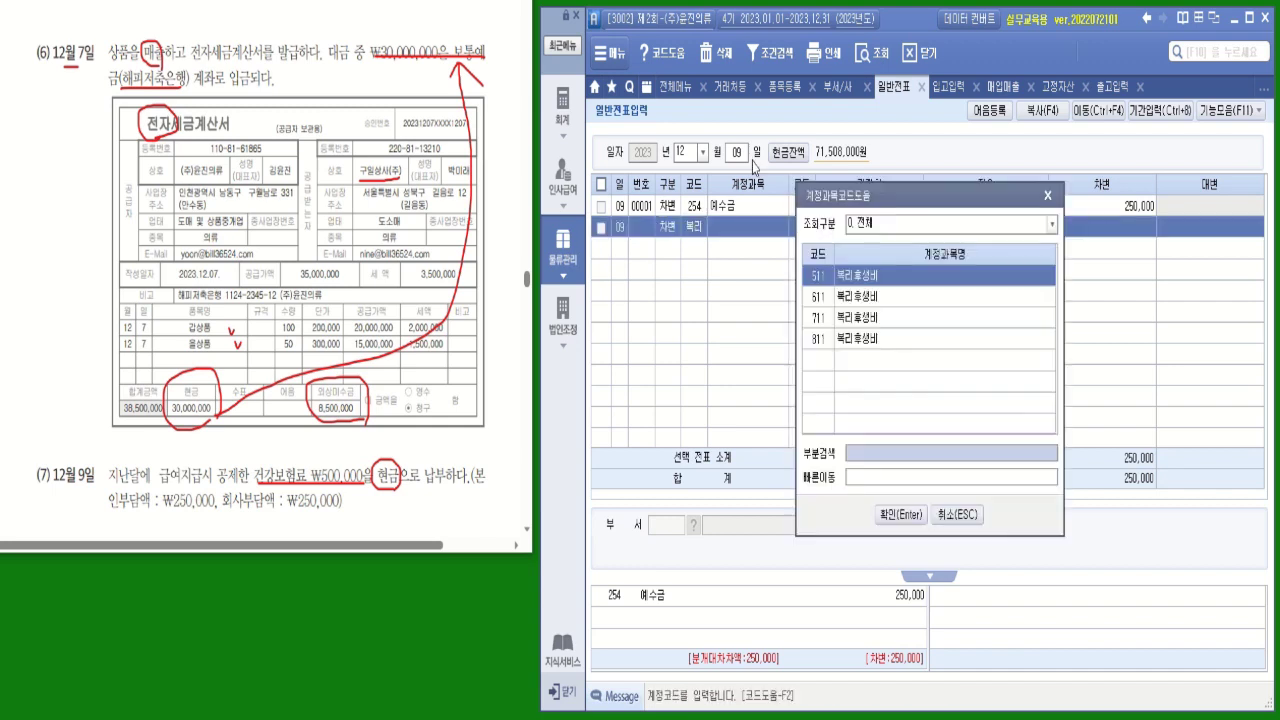
key("Down")
key("Down")
key("Down")
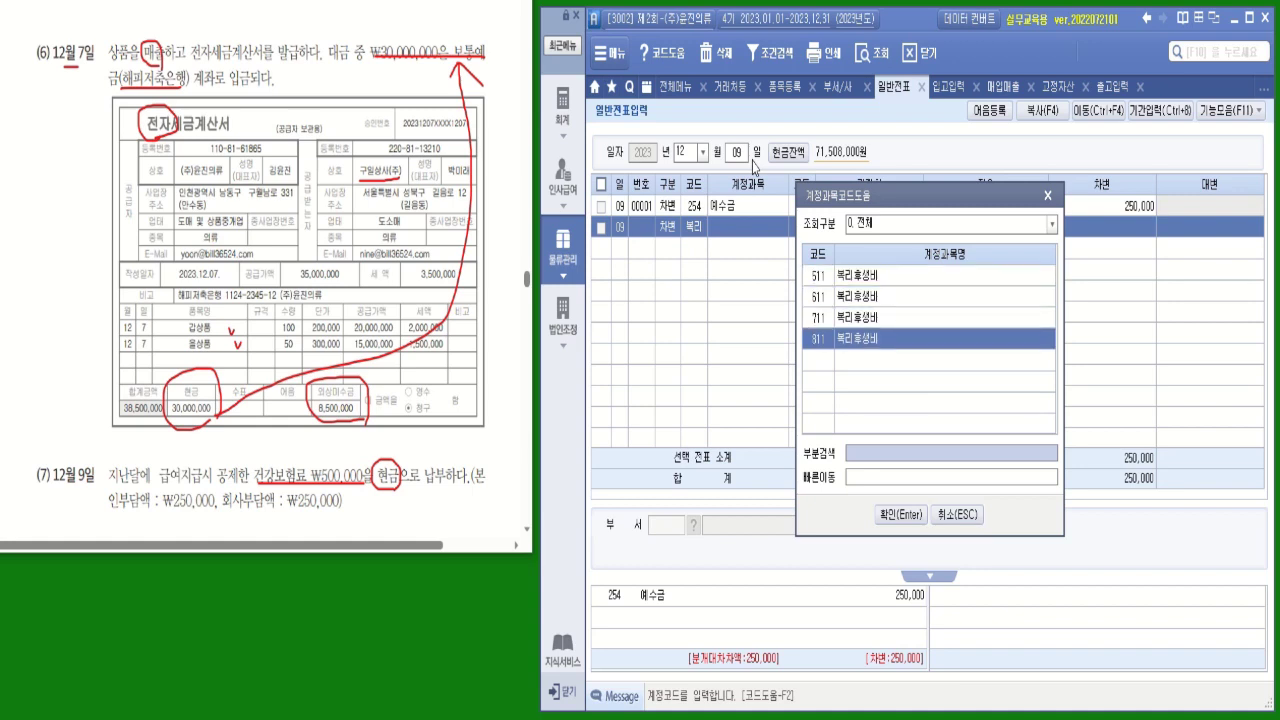
key("Return")
key("Return")
key("Return")
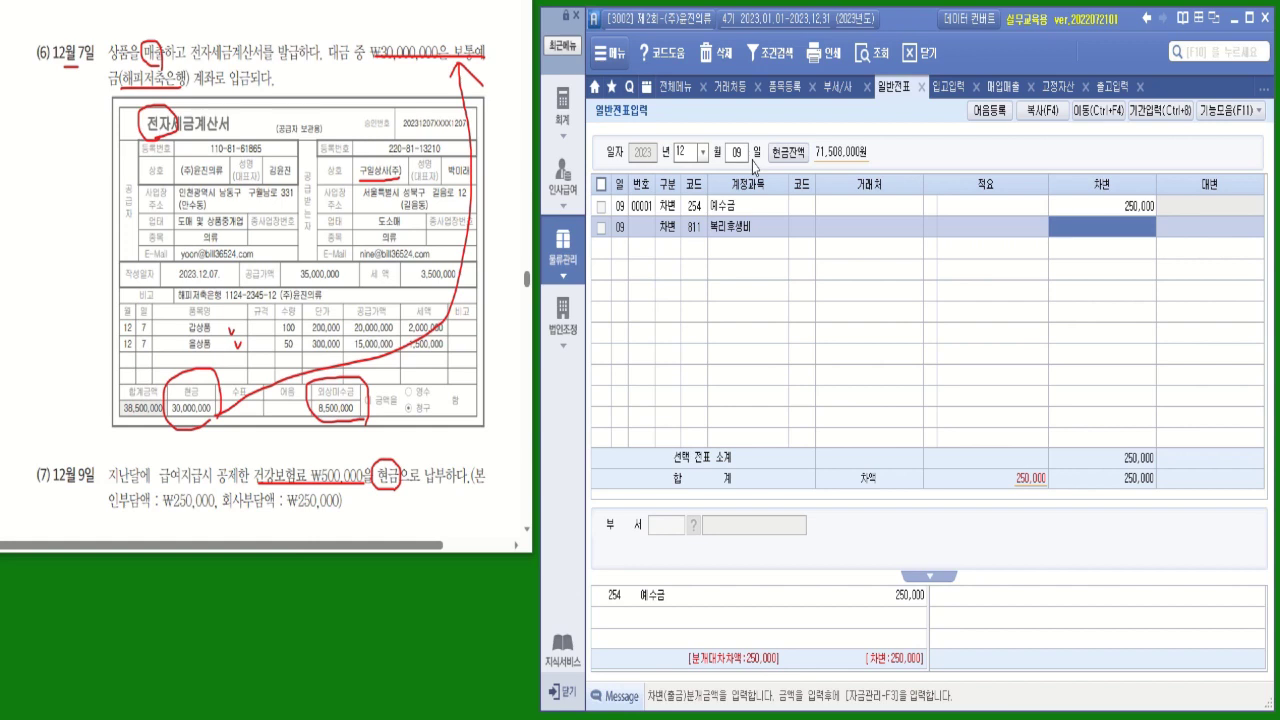
type("250000")
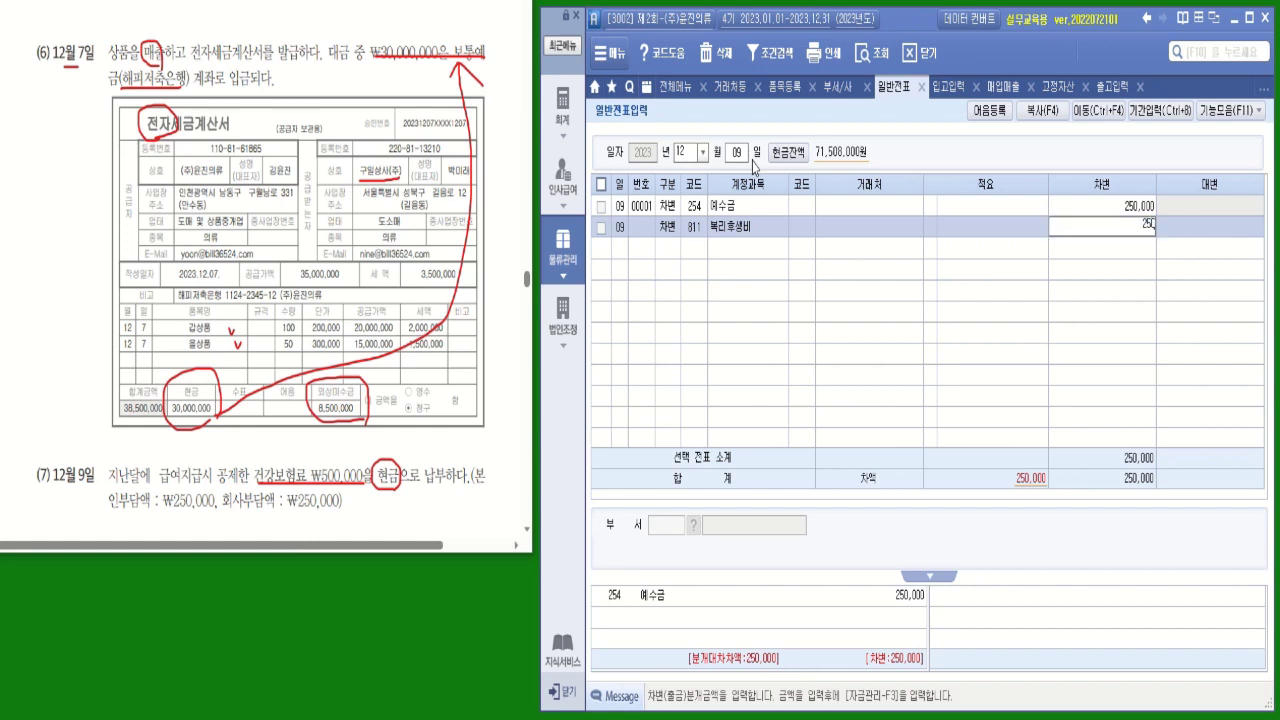
key("Return")
key("Return")
Step: Balance the December 9 voucher with a 대변 line for 현금 (101) of 500,000
type("4")
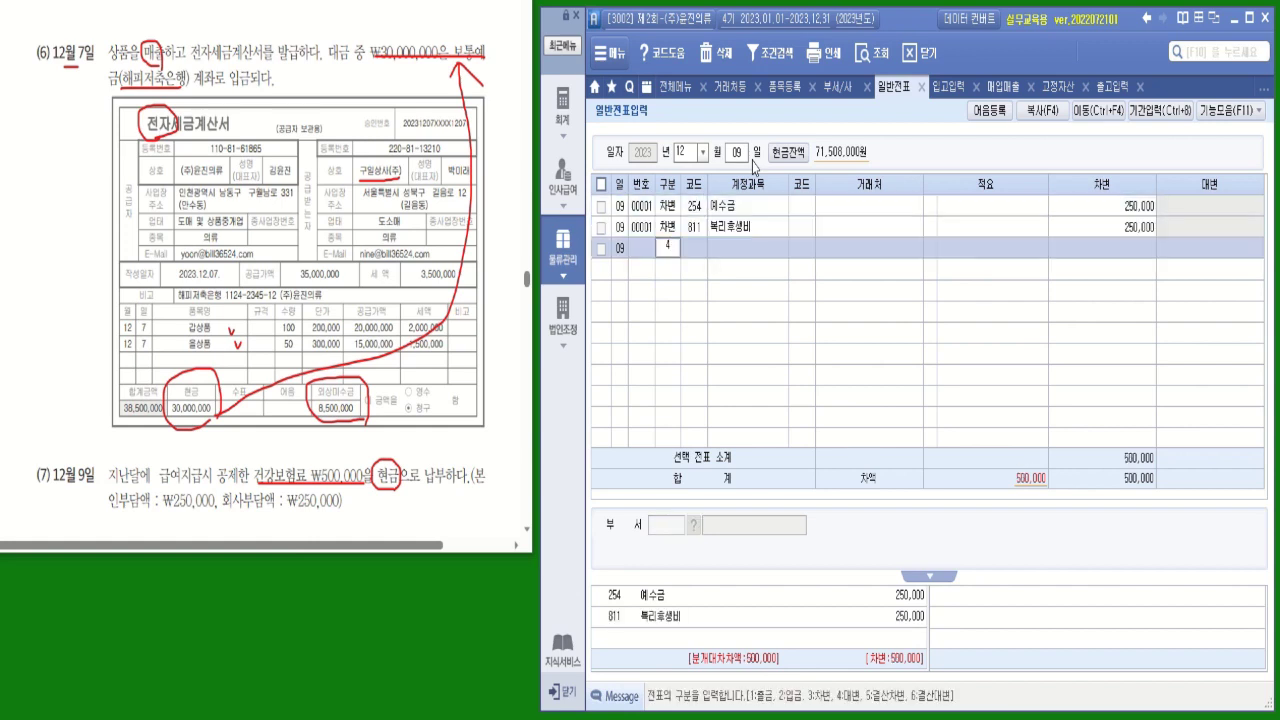
key("Return")
type("101")
key("Return")
key("Return")
key("Return")
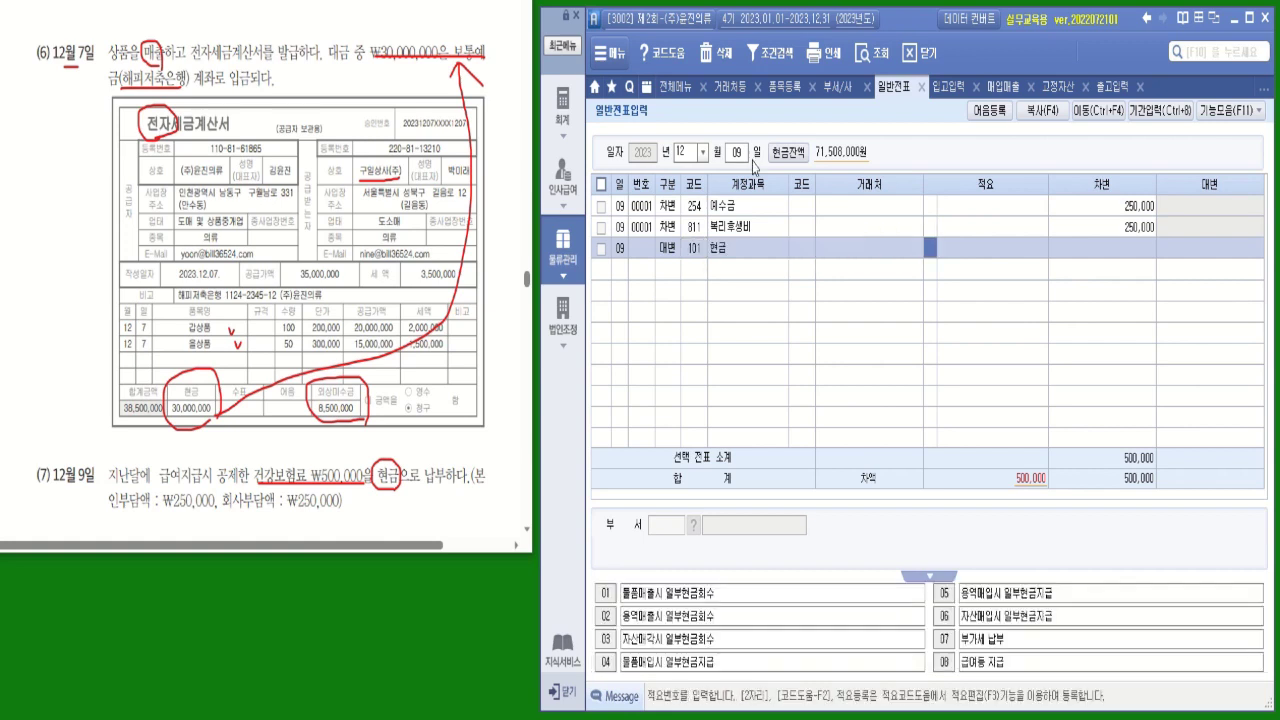
type("500000")
key("Return")
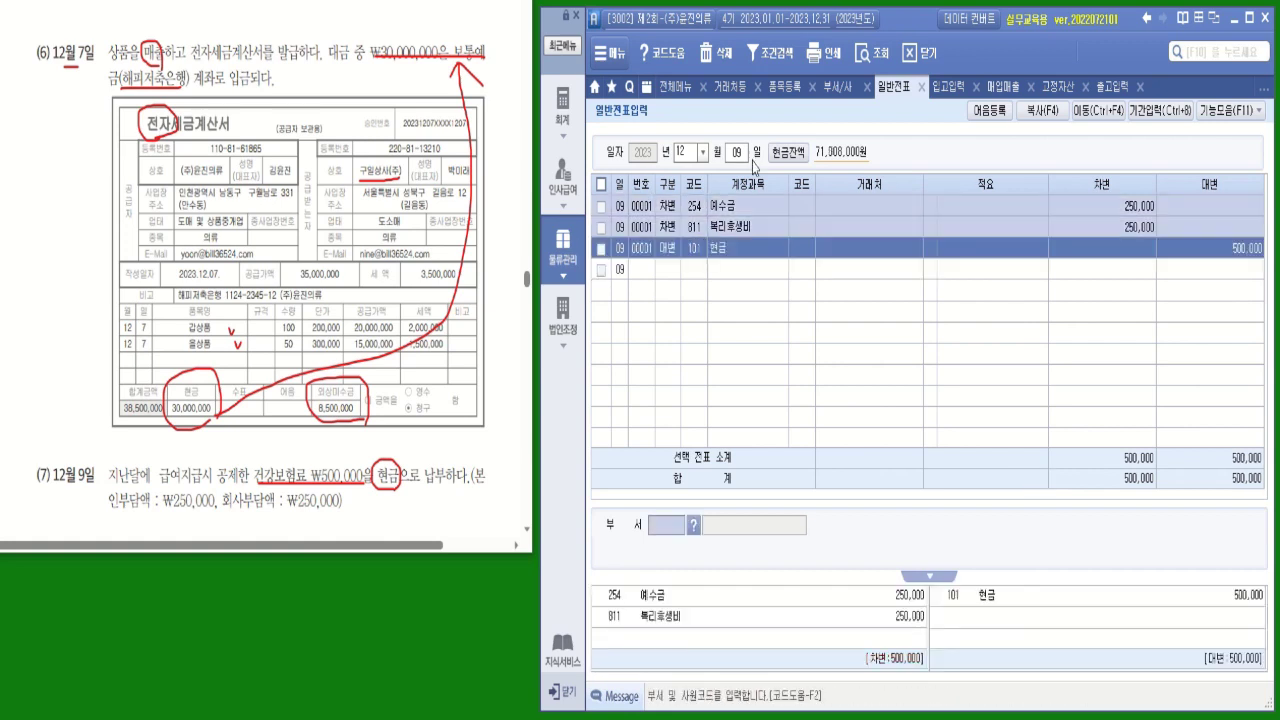
key("Return")
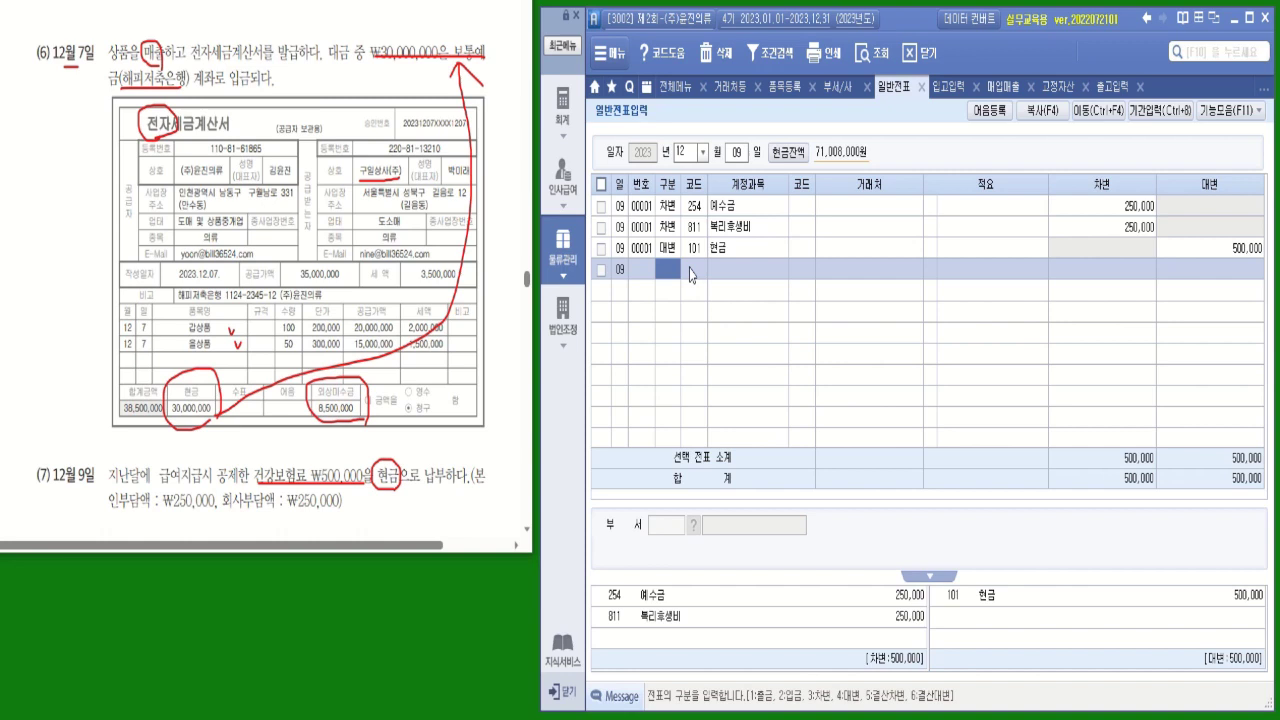
Step: Enter a separate 출금 line for 예수금 (254) of 250,000 below the balanced December 9 voucher
left_click(647, 208)
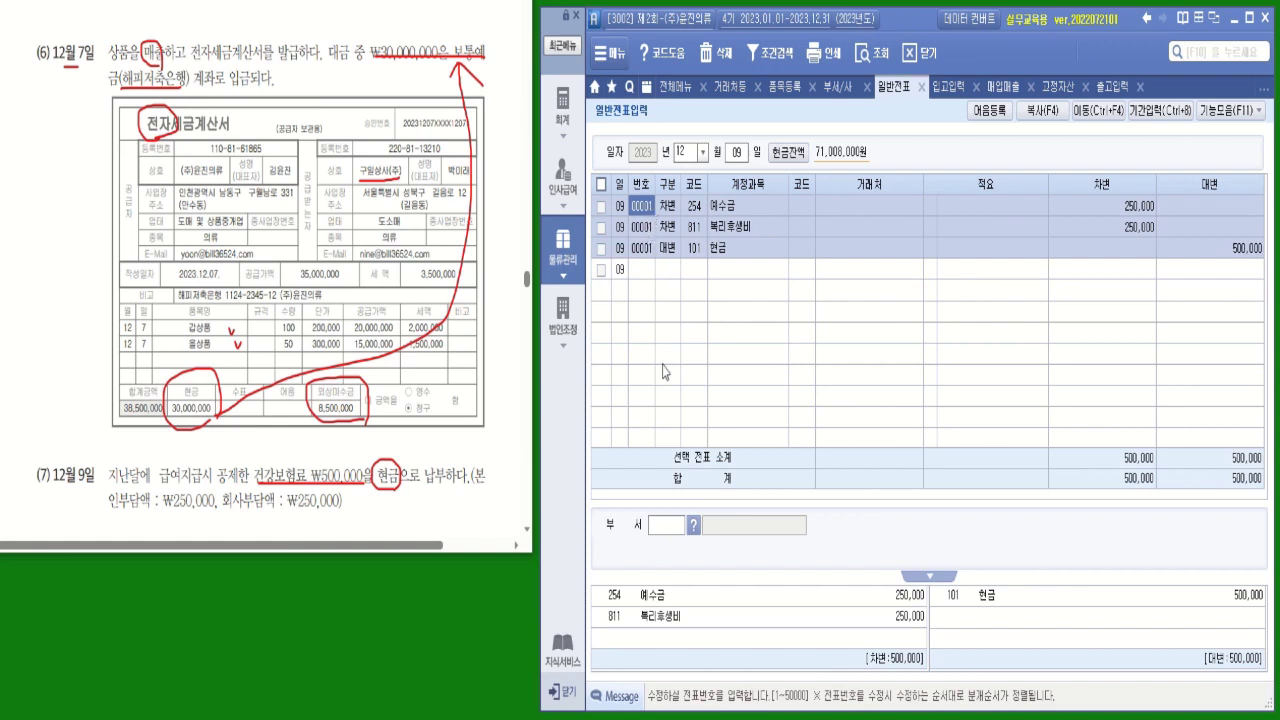
left_click(661, 272)
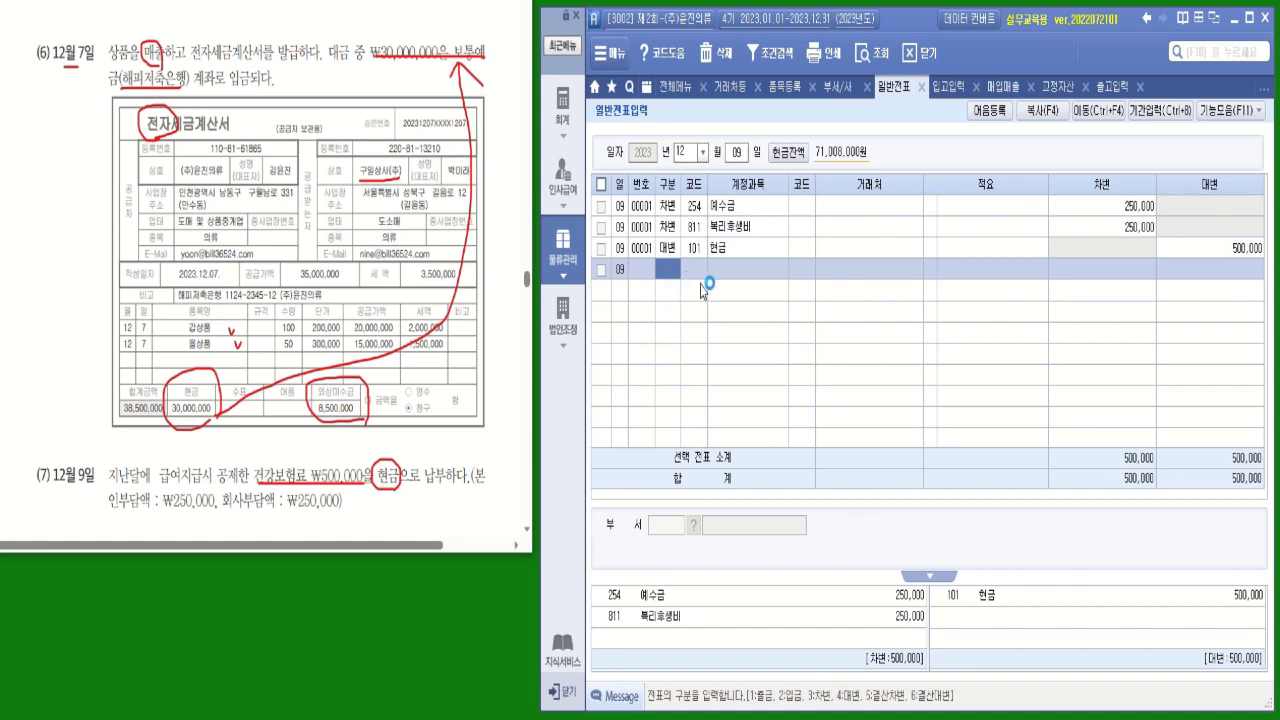
type("1")
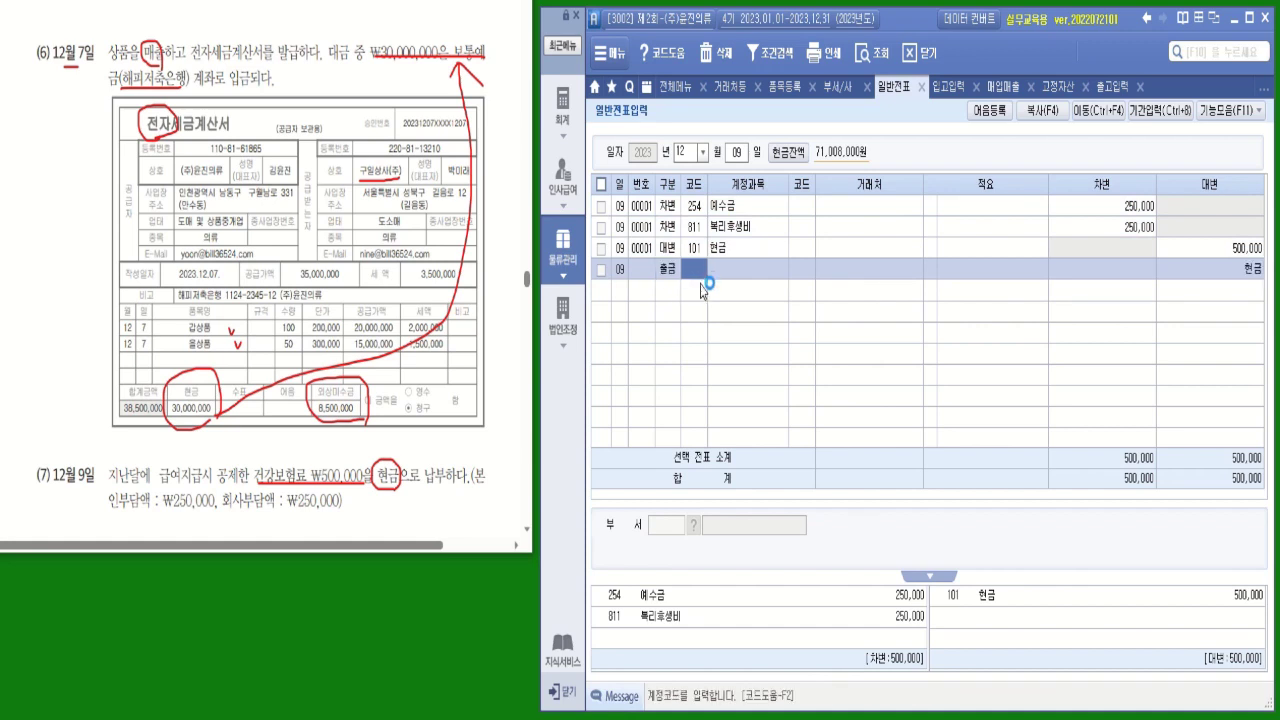
type("254")
key("Return")
key("Return")
key("Return")
key("Return")
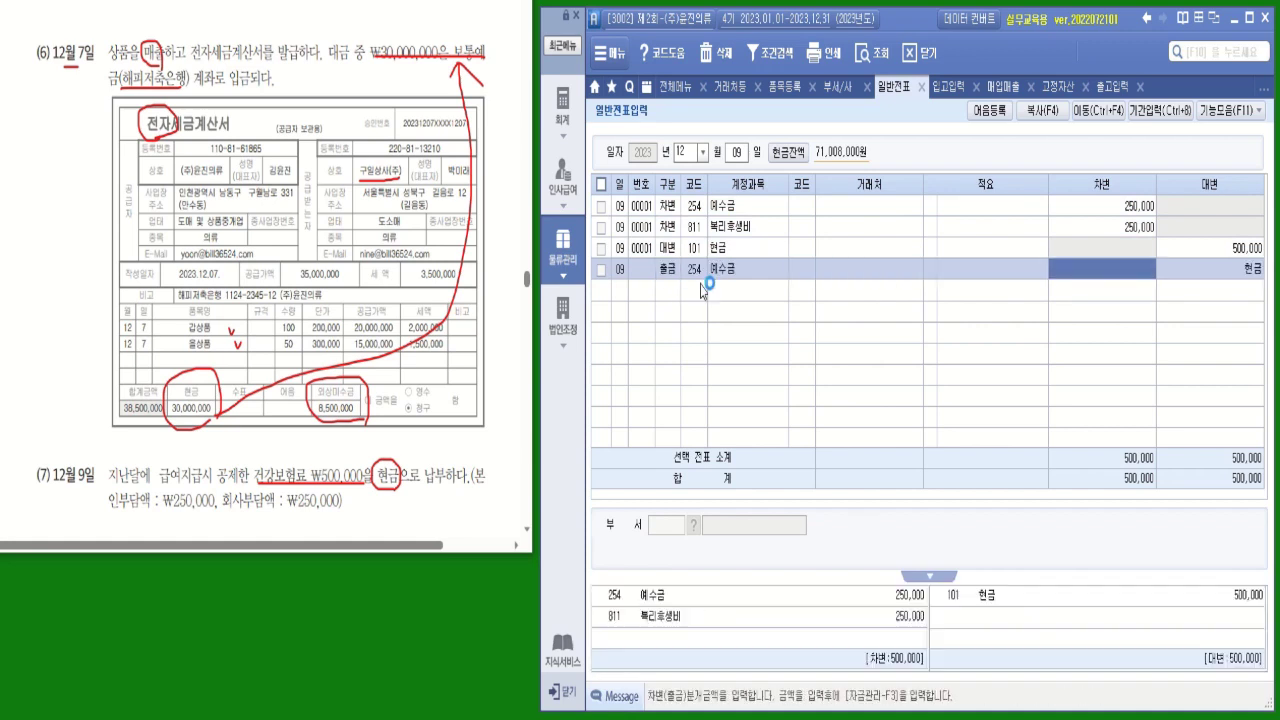
type("350000")
key("Return")
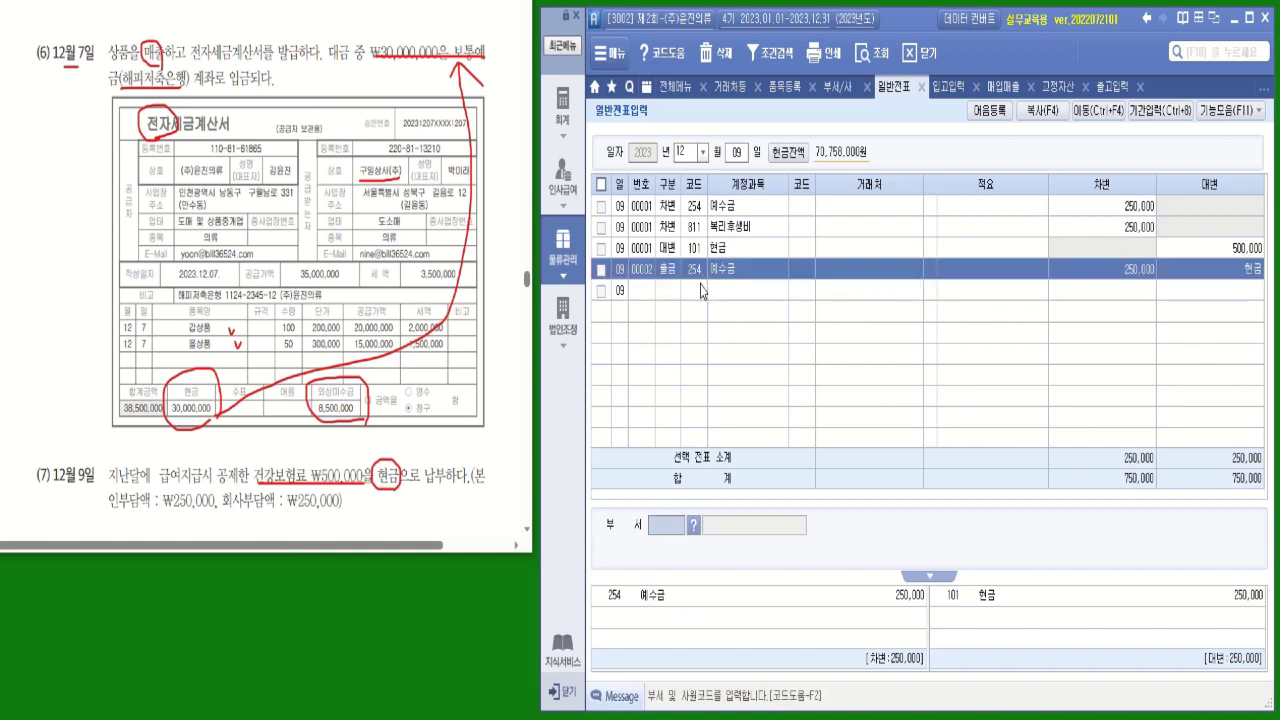
Step: Enter a separate 출금 line for 복리후생비 (811) of 250,000 on December 9
type("1")
key("Return")
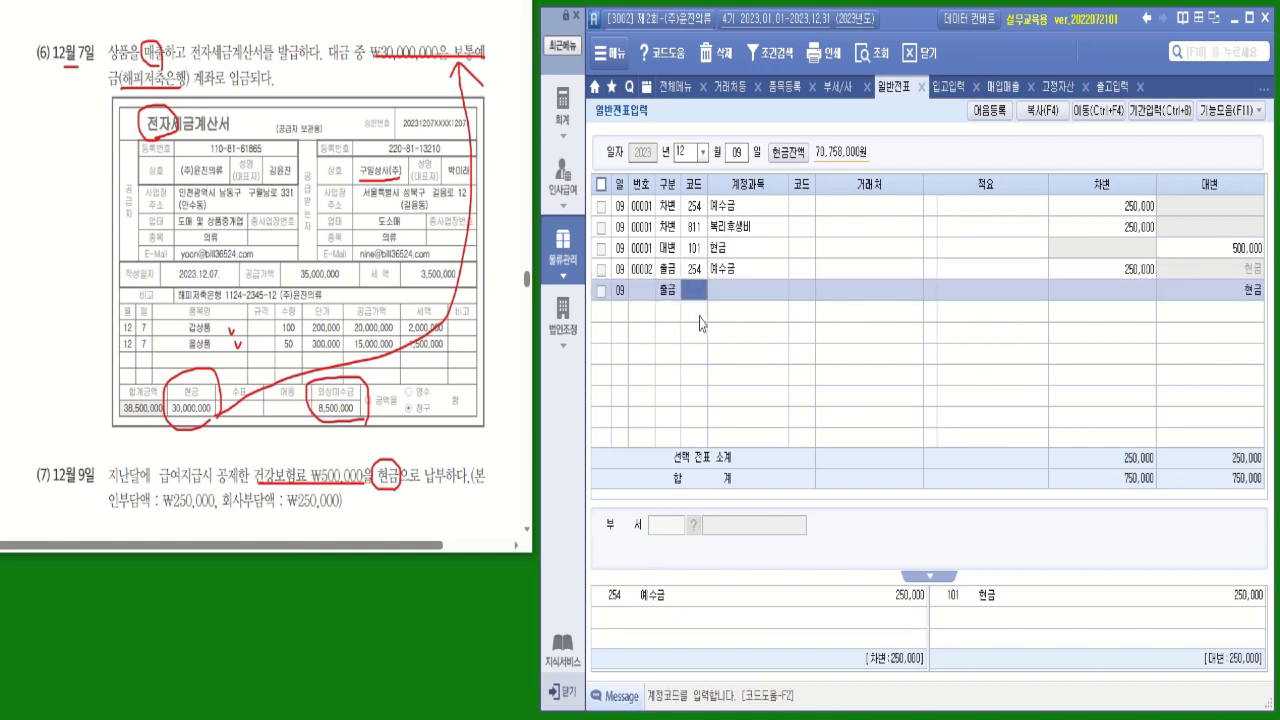
type("811")
key("Return")
key("Return")
key("Return")
key("Return")
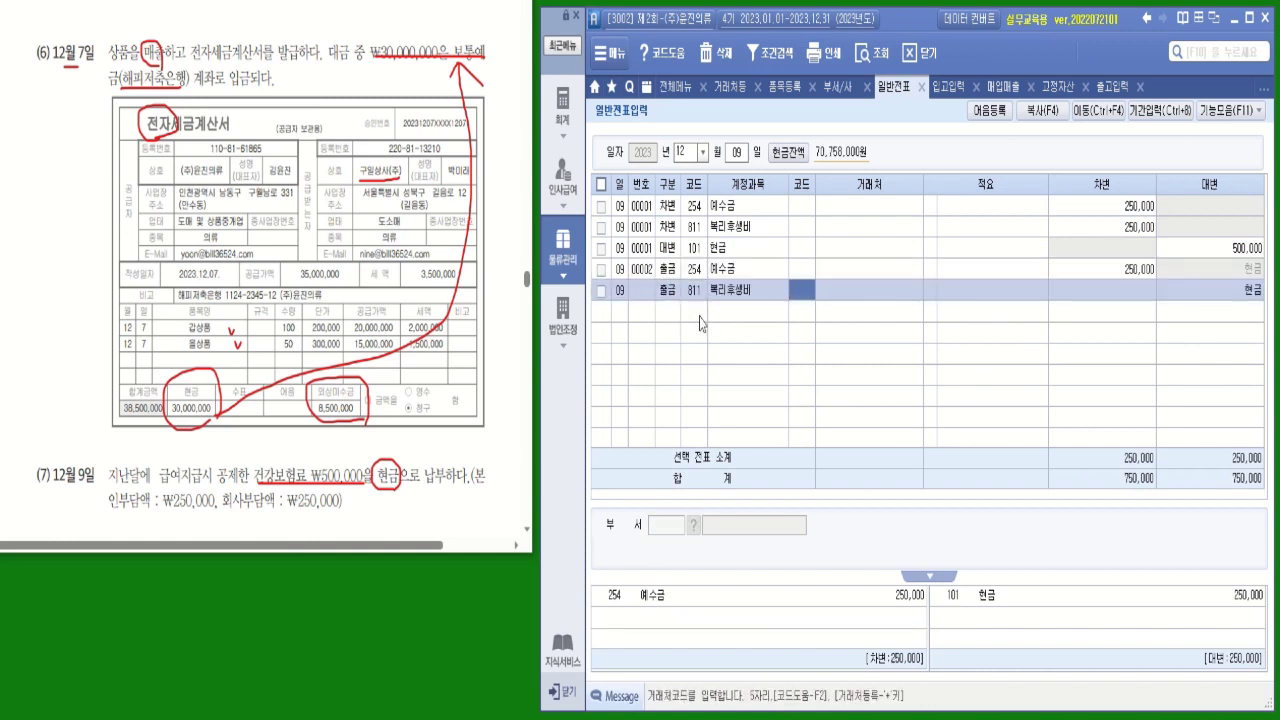
type("2500000")
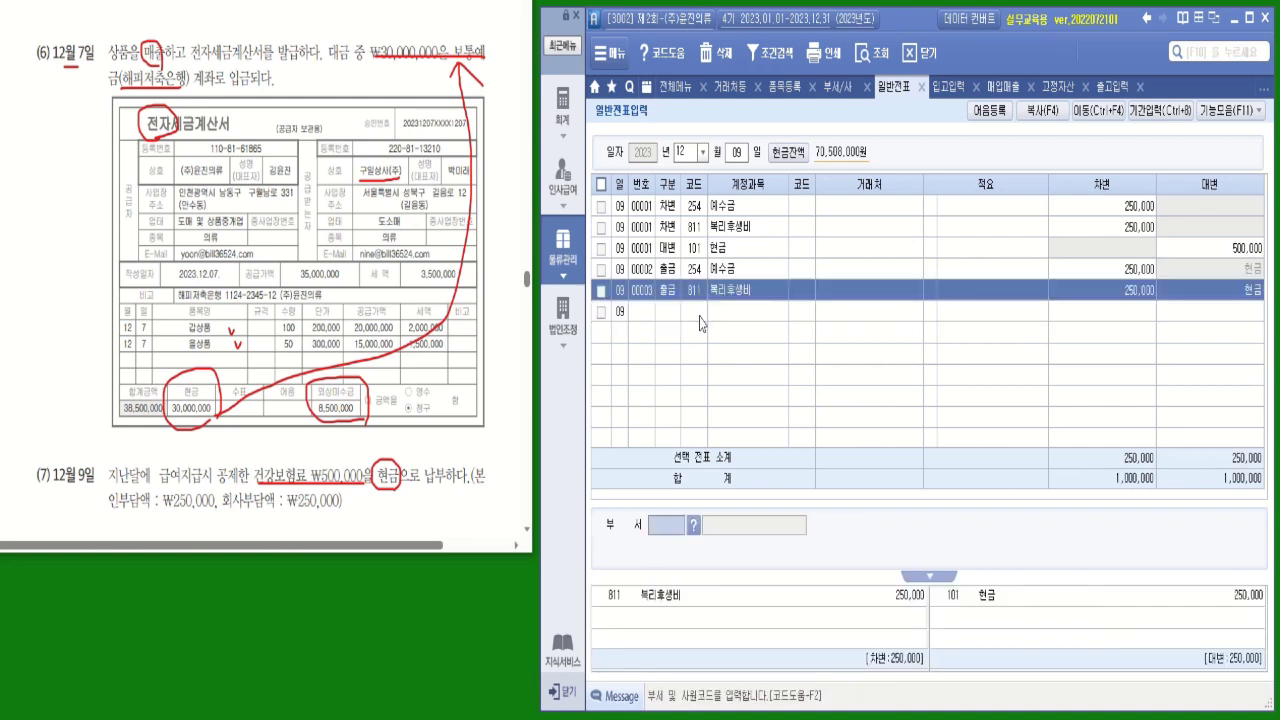
key("Return")
key("Up")
key("Down")
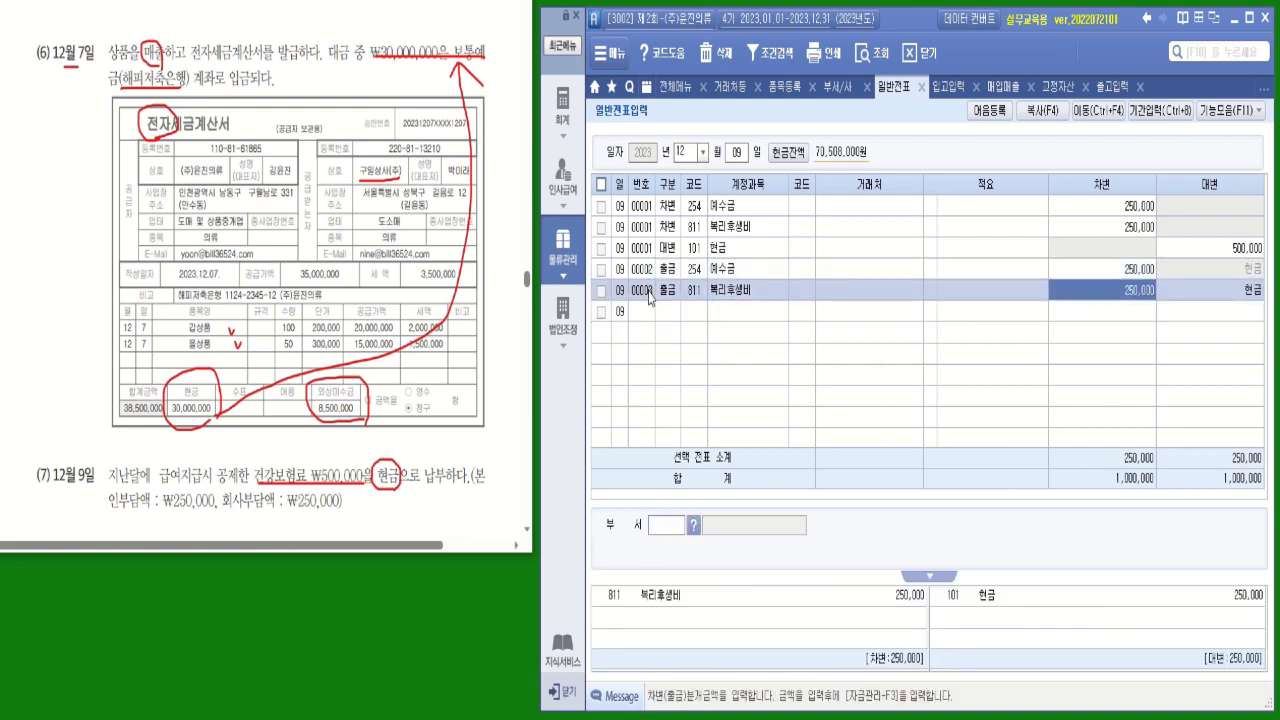
key("Up")
key("Down")
Step: Delete the two December 9 출금 lines for 예수금 and 복리후생비
left_click(602, 270)
left_click(602, 291)
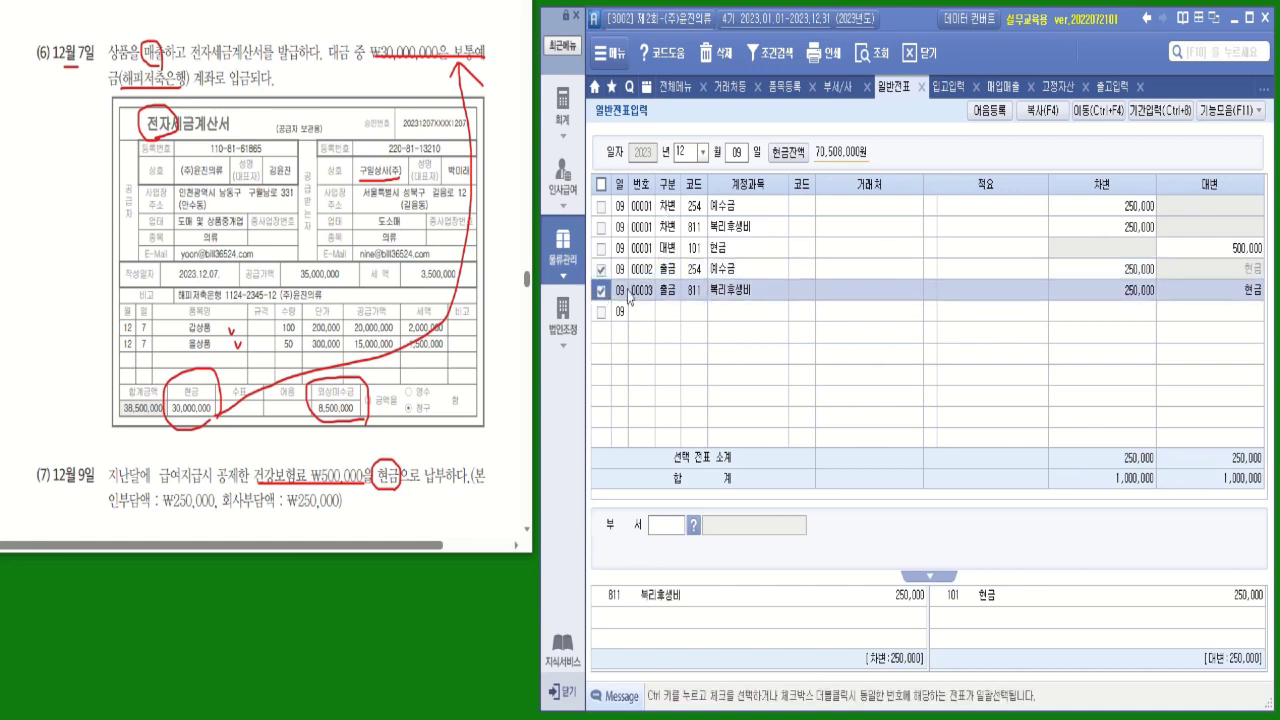
left_click(715, 53)
left_click(946, 430)
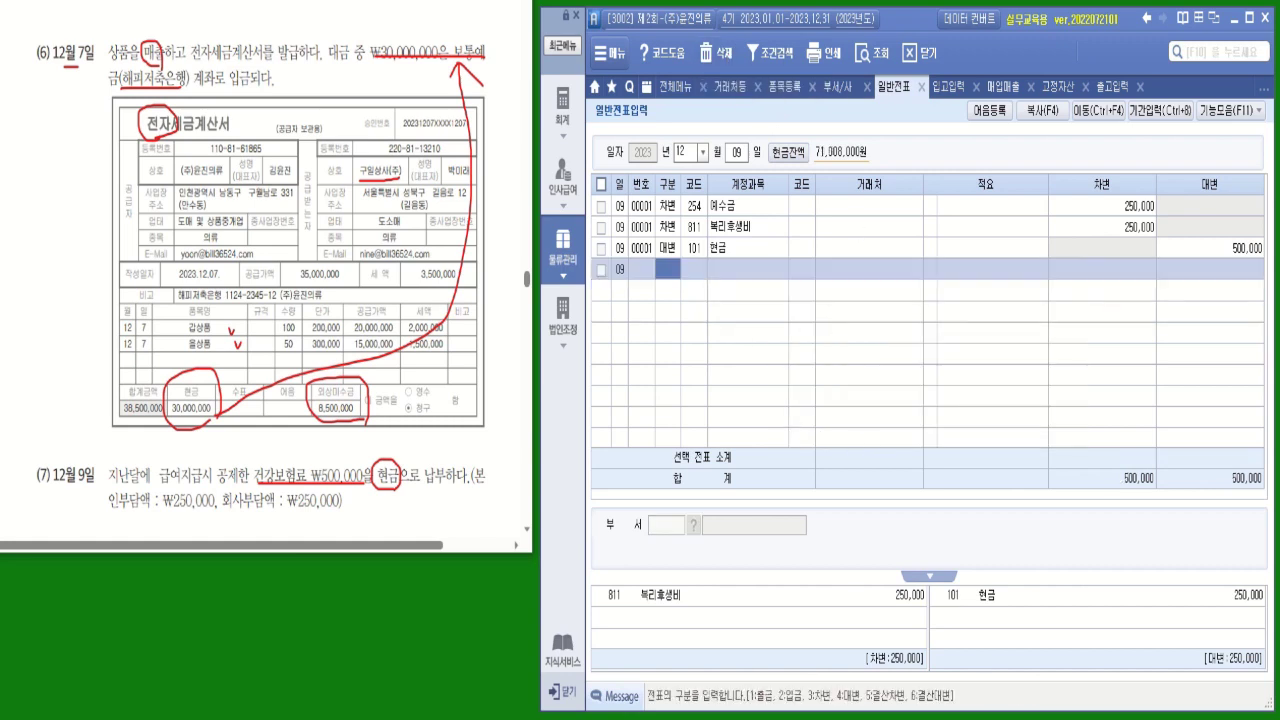
Step: Underline the employee-gift and 매출거래처-gift phrases in the December 24 problem (8)
scroll(265, 275, "down", 3)
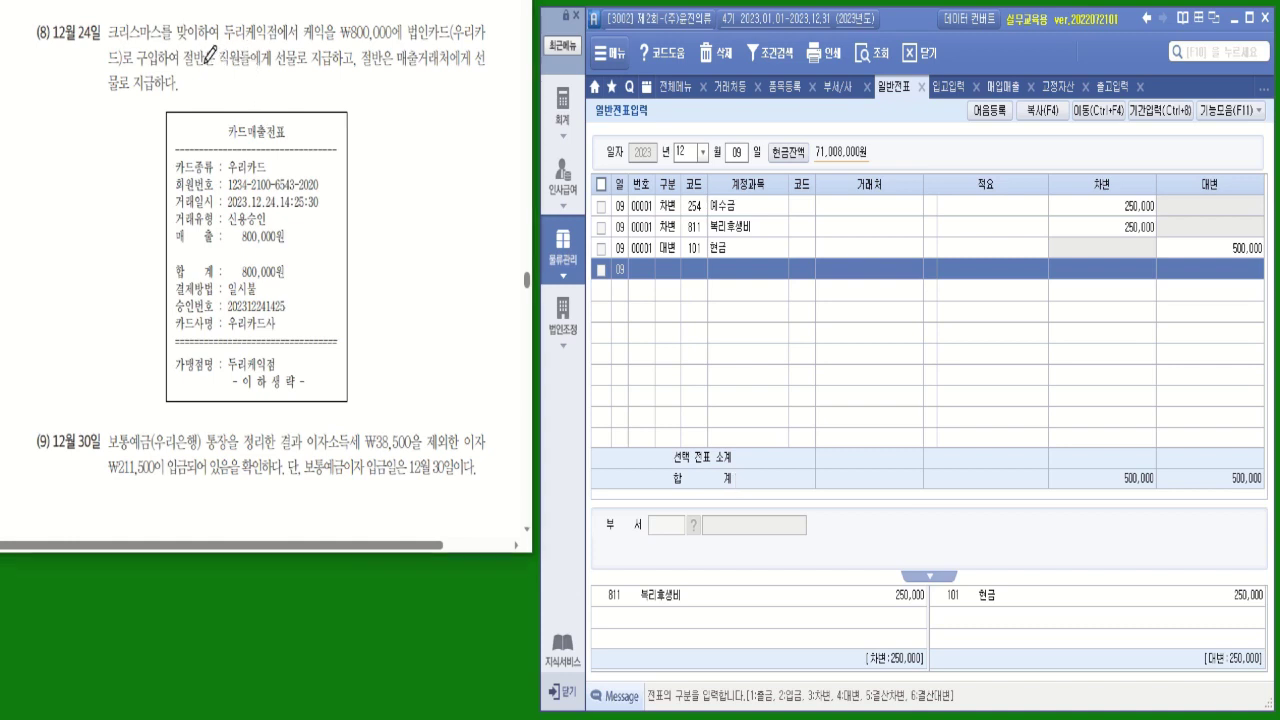
left_click_drag(205, 63, 330, 69)
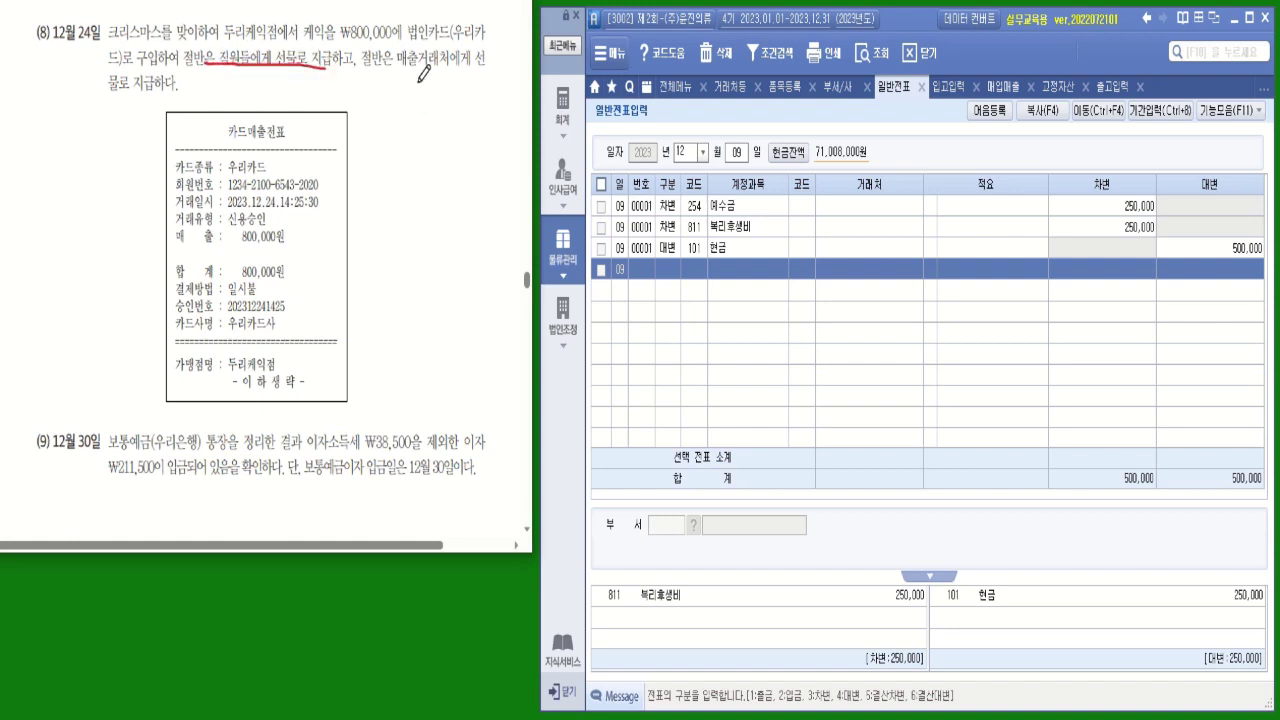
left_click_drag(413, 62, 487, 63)
left_click(736, 160)
type("25")
key("Return")
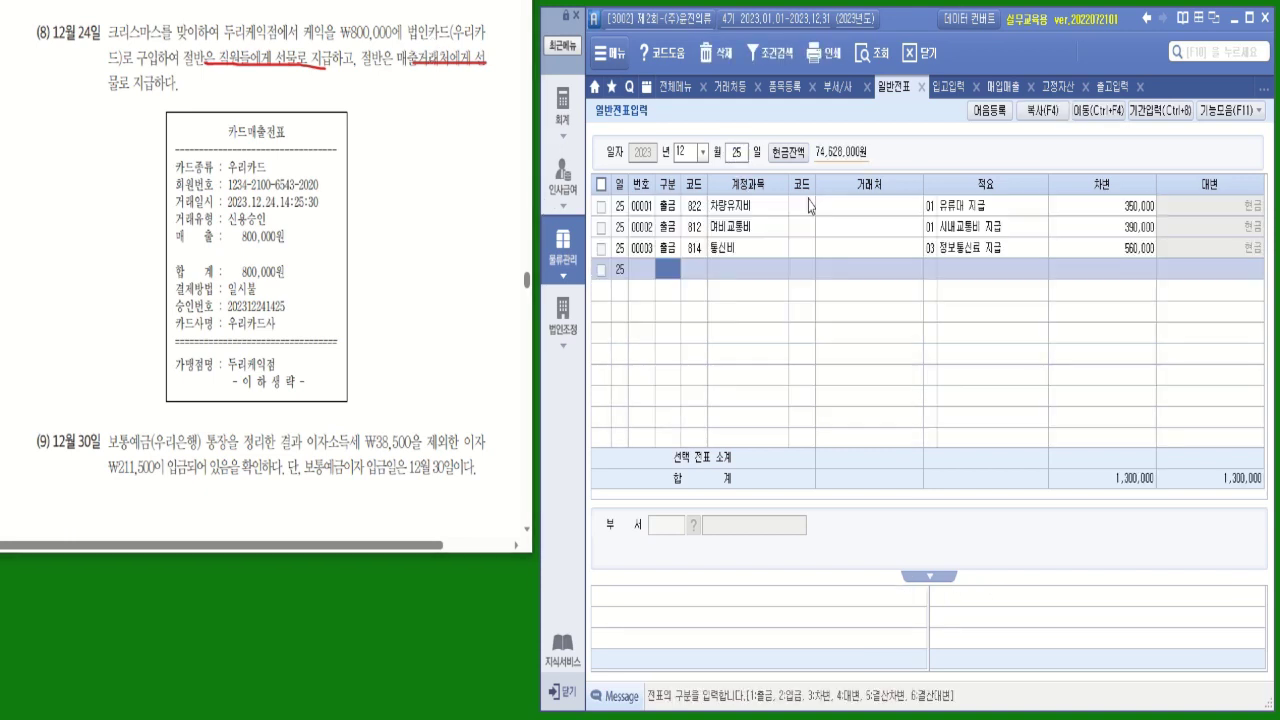
Step: Set the voucher date to December 24
left_click(735, 150)
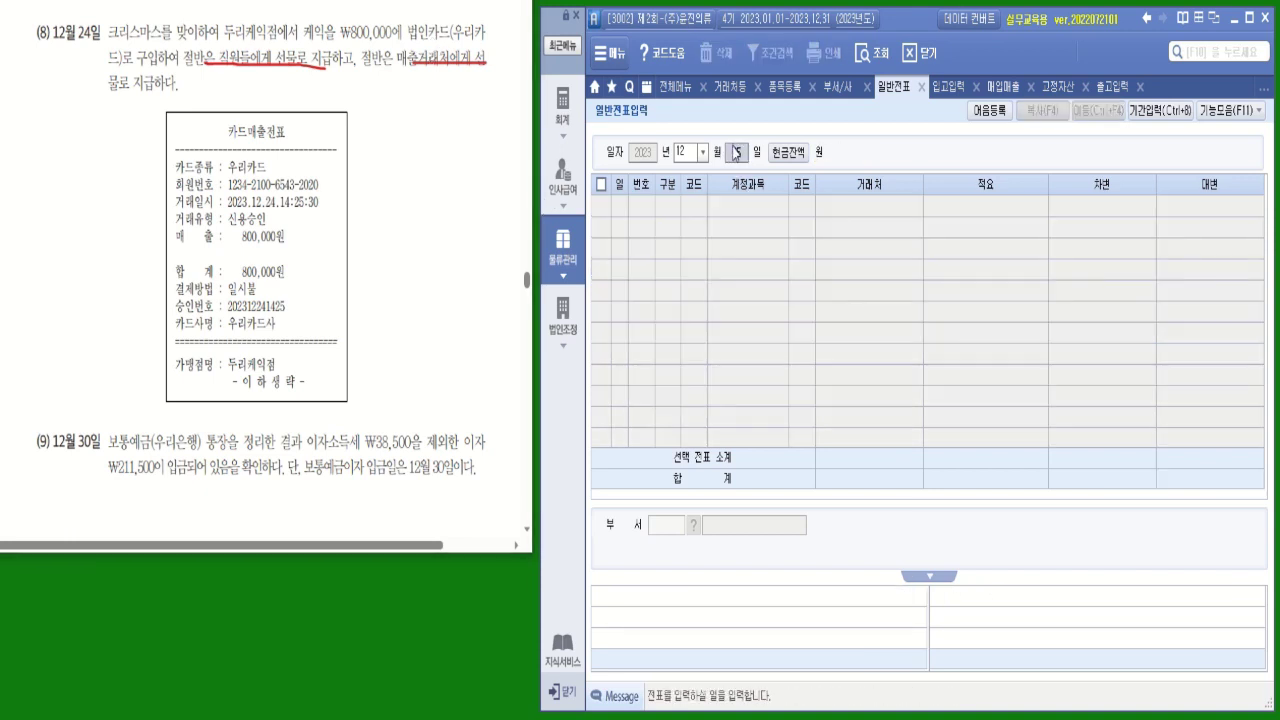
type("24")
key("Return")
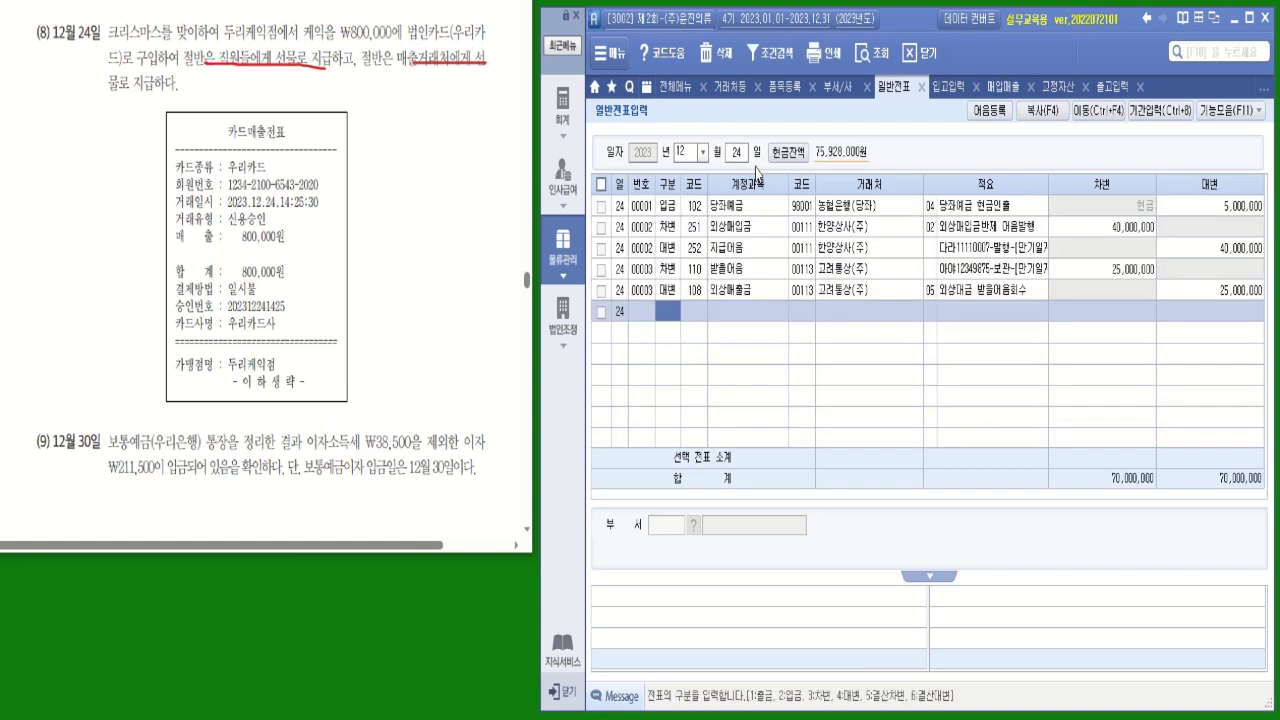
Step: Enter a 차변 line for 복리후생비 (811) of 400,000 below the existing December 24 vouchers
type("3")
key("Return")
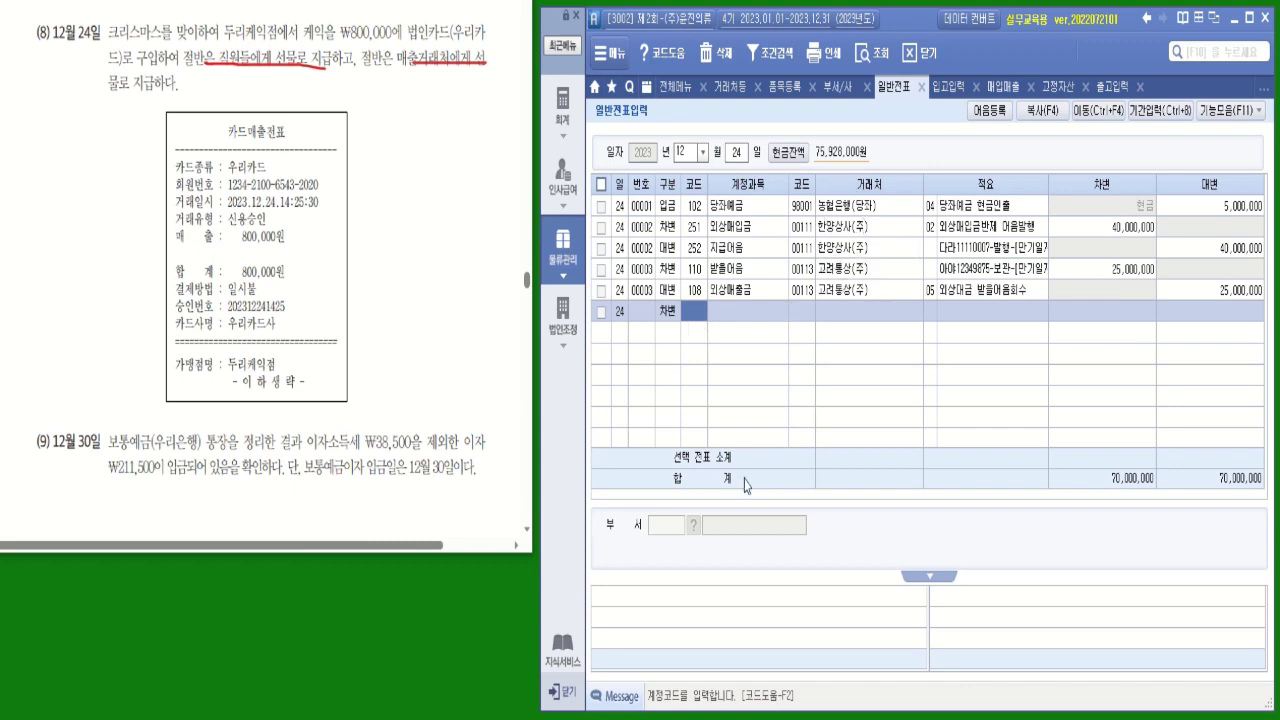
type("백")
type("리")
key("Return")
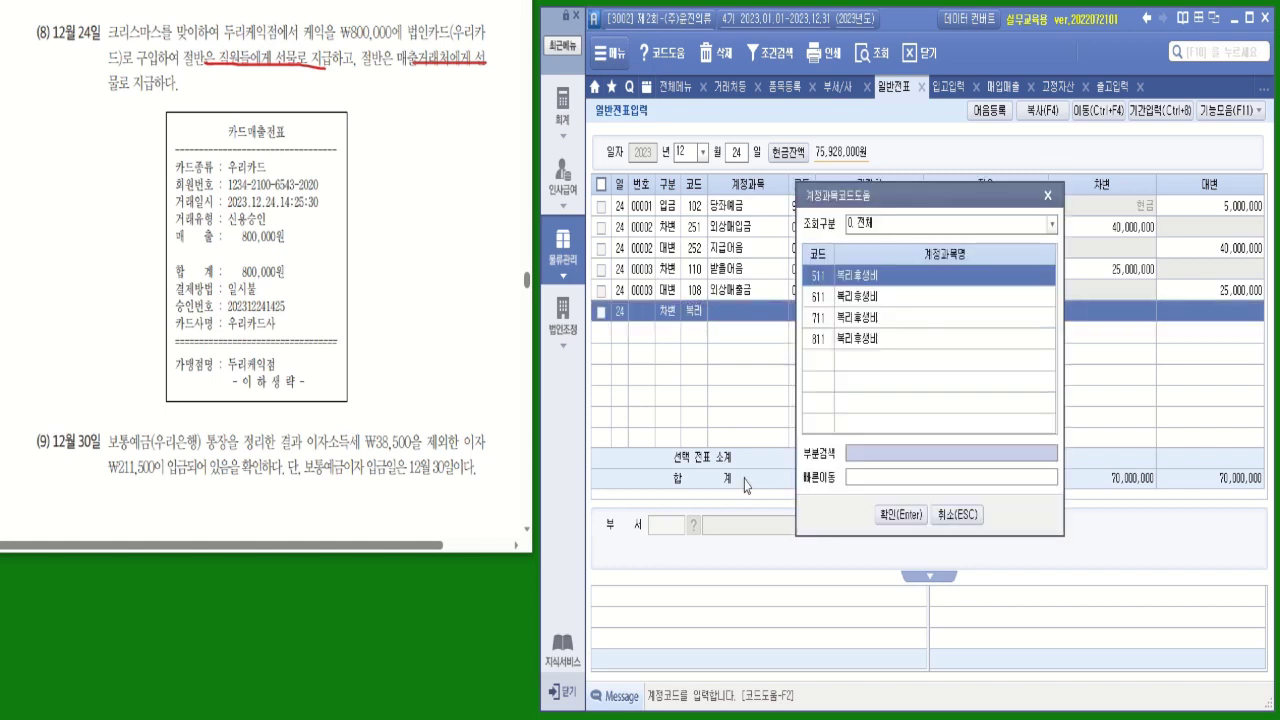
double_click(860, 340)
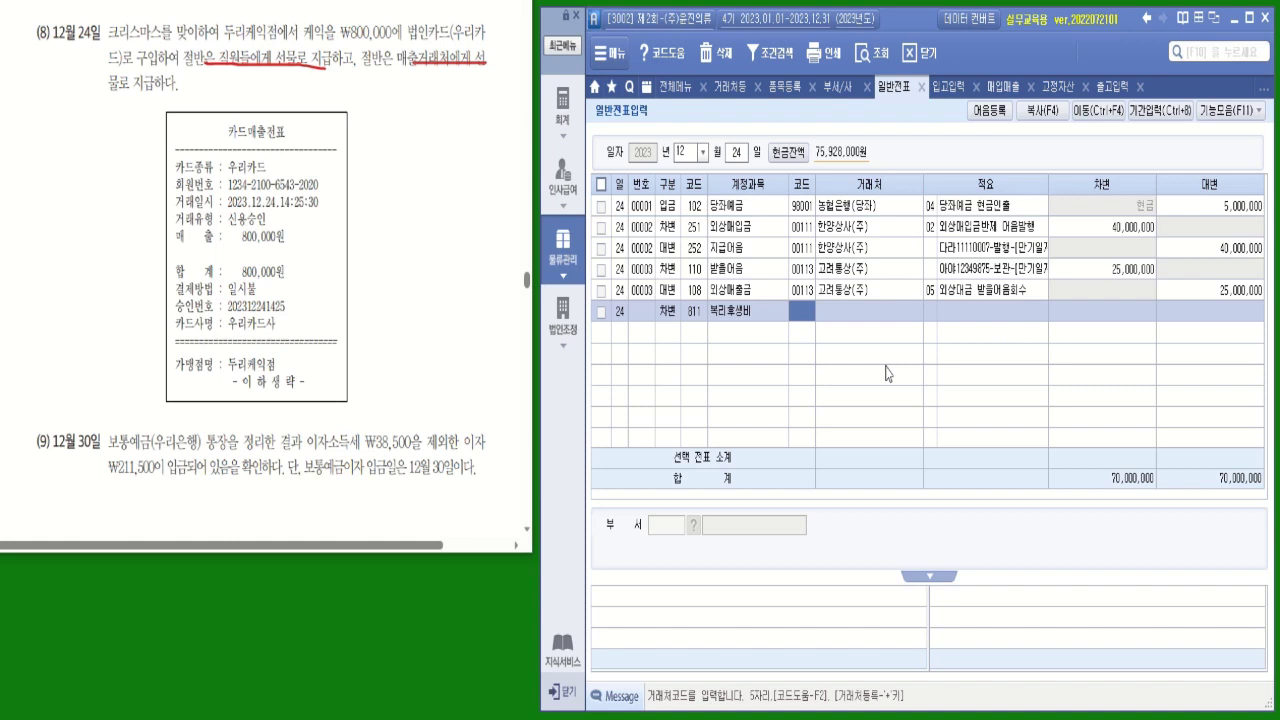
key("Return")
key("Return")
key("Return")
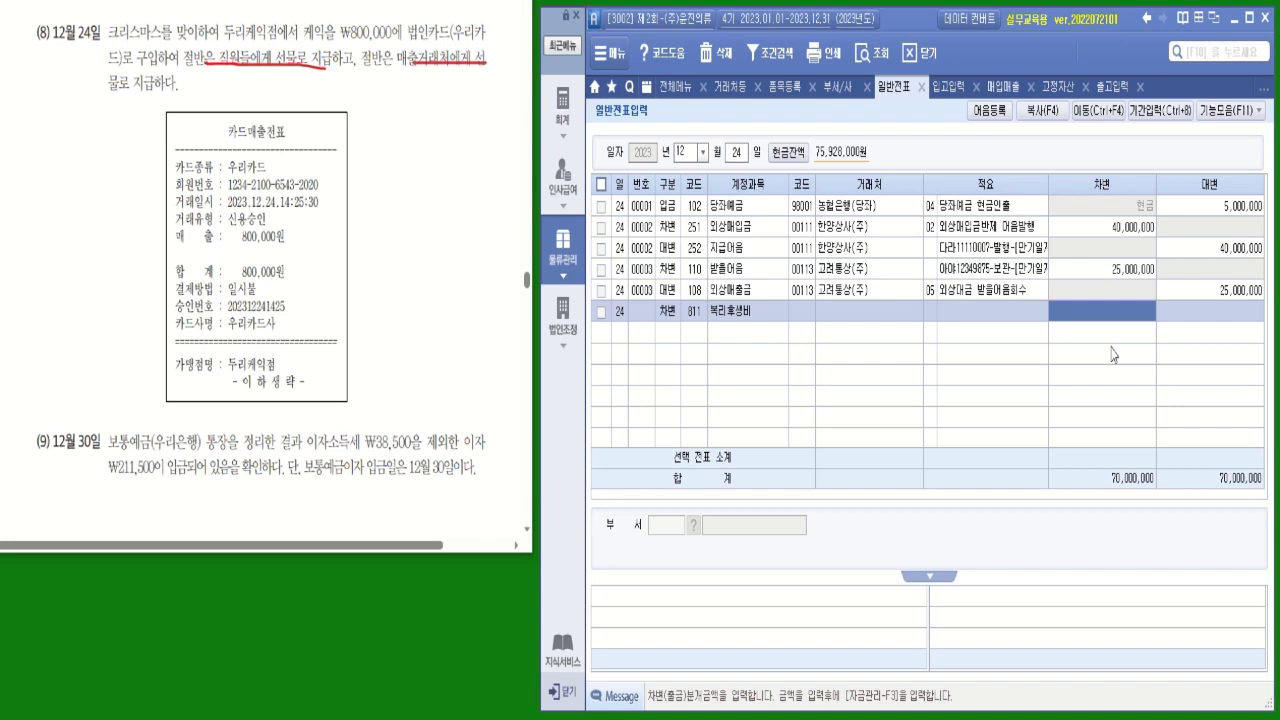
type("4000000")
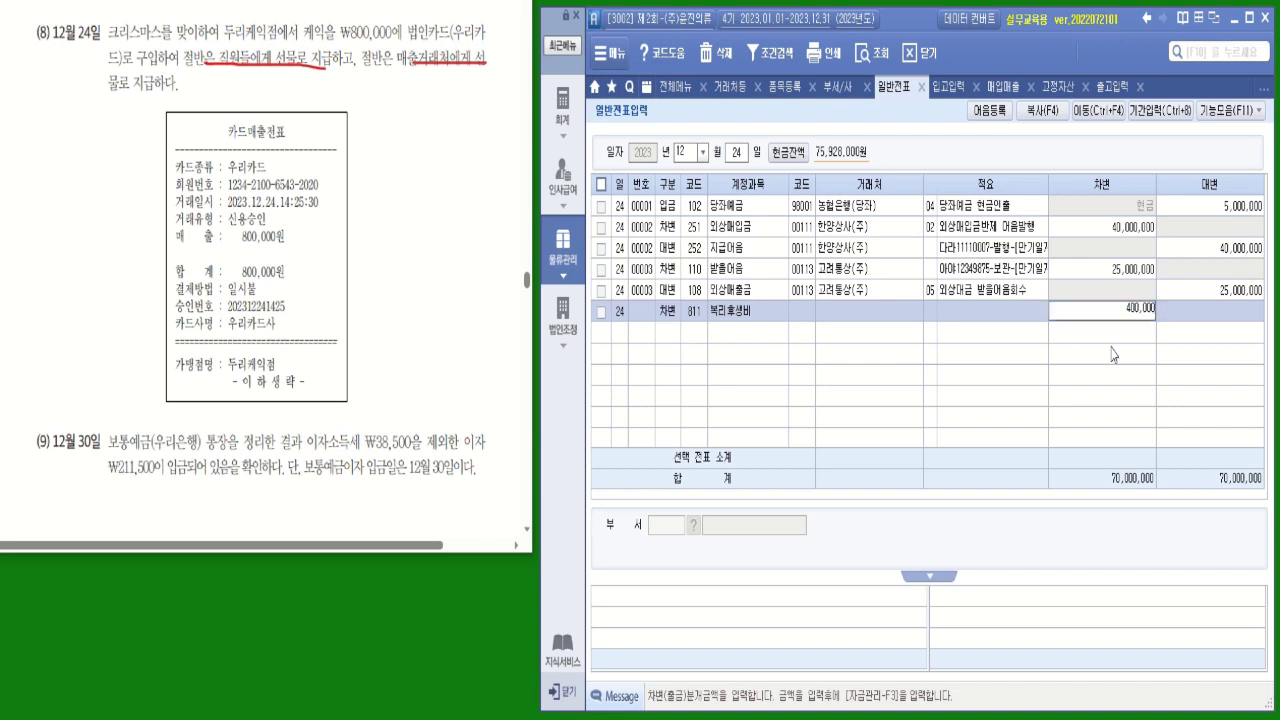
key("Return")
key("Return")
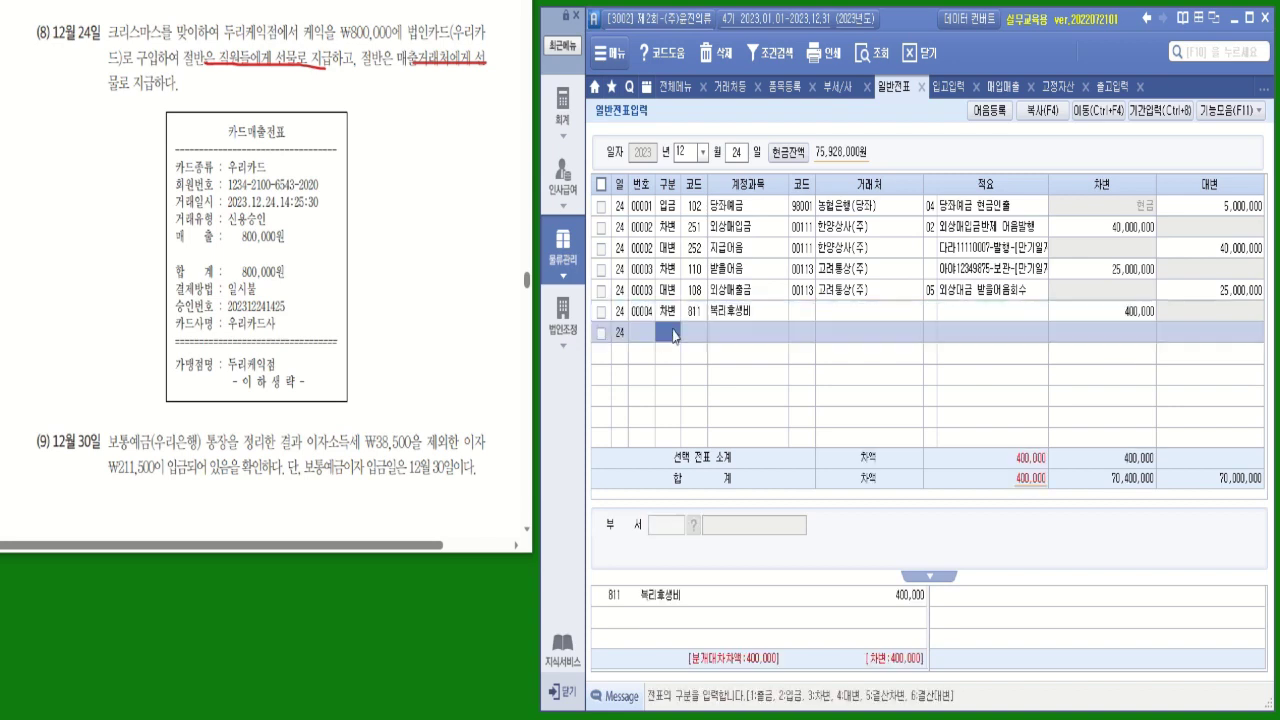
Step: Add a second 차변 line to the voucher for 접대비 (813) with an amount of 400,000
type("3")
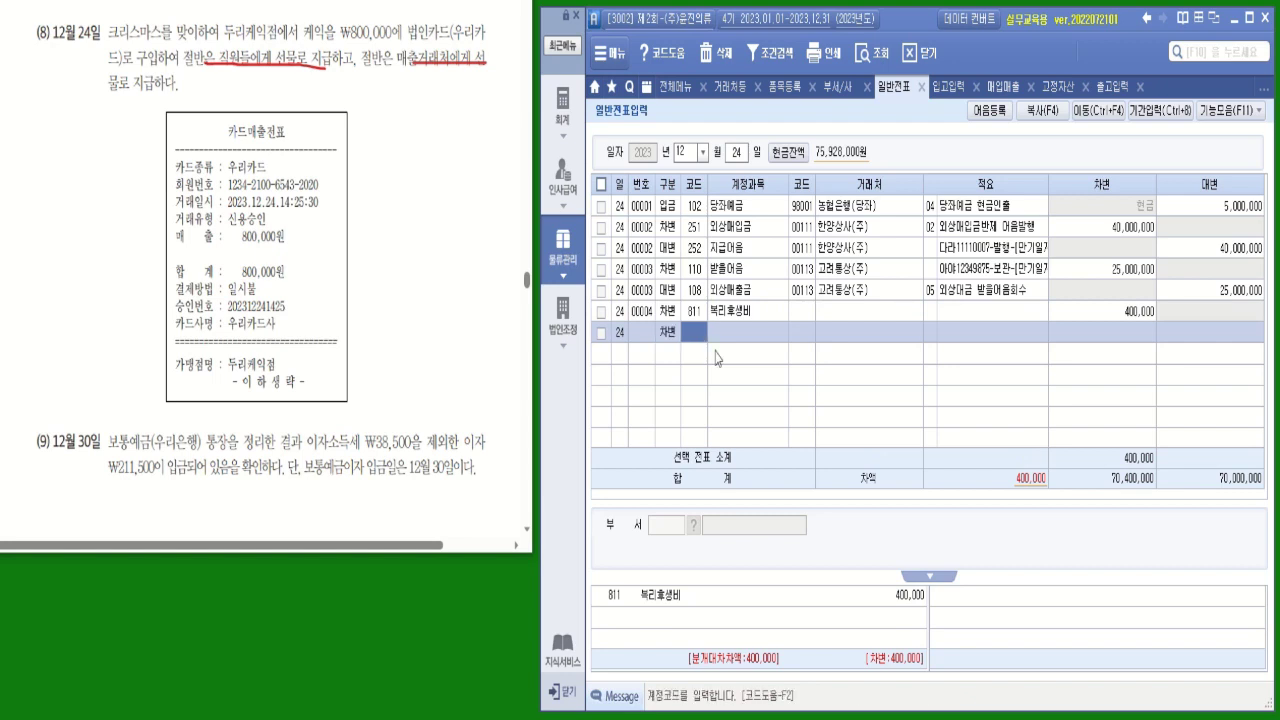
type("접대")
key("Return")
key("Down")
key("Down")
key("Down")
key("Return")
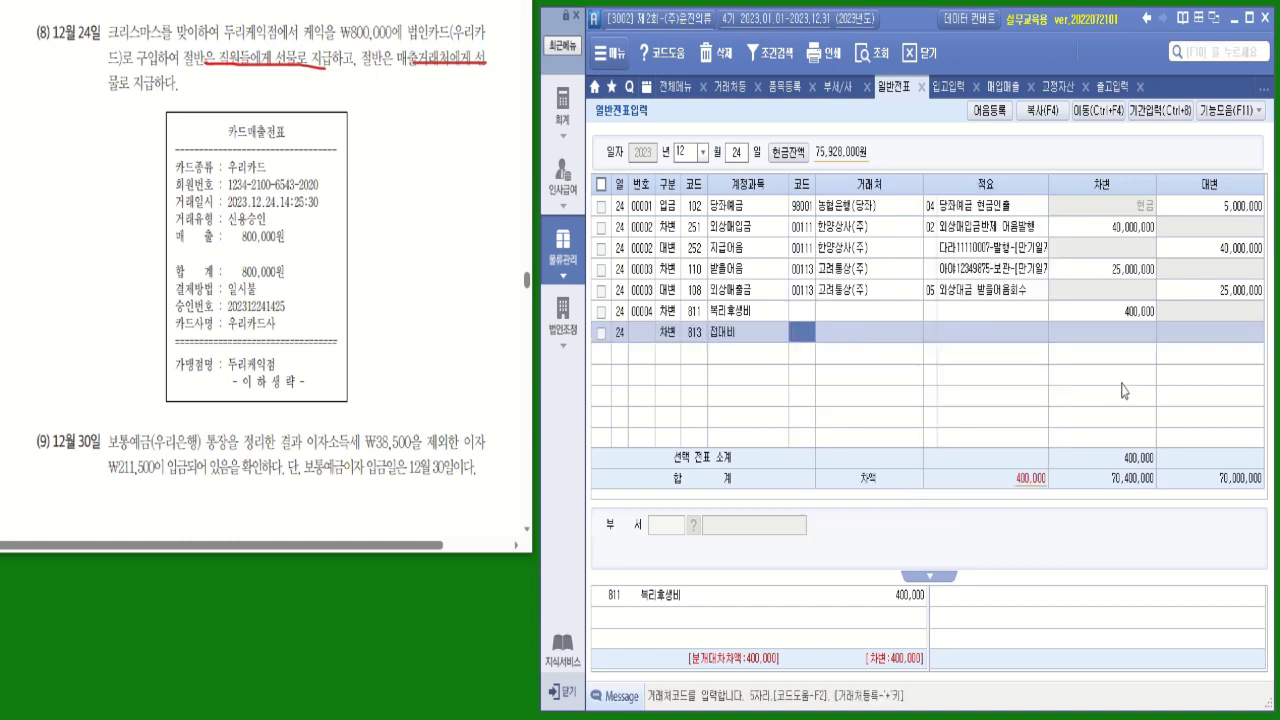
left_click(1121, 336)
type("40")
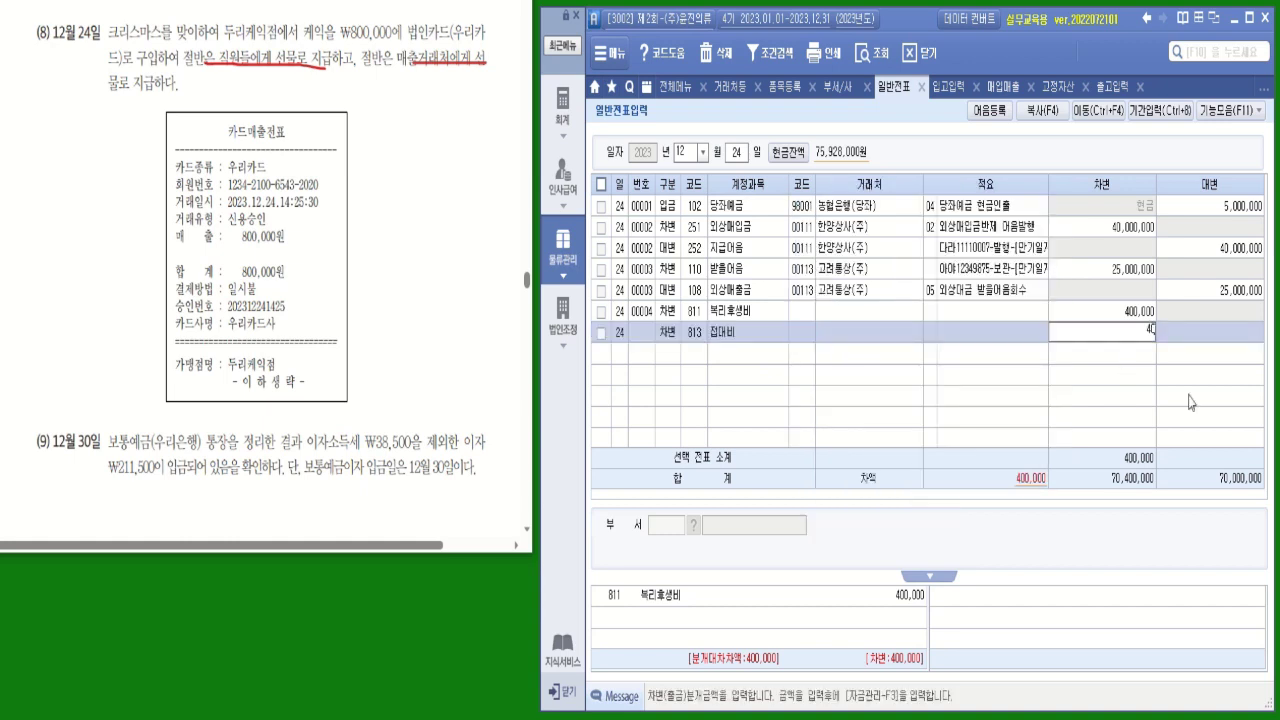
type("0,000")
key("Return")
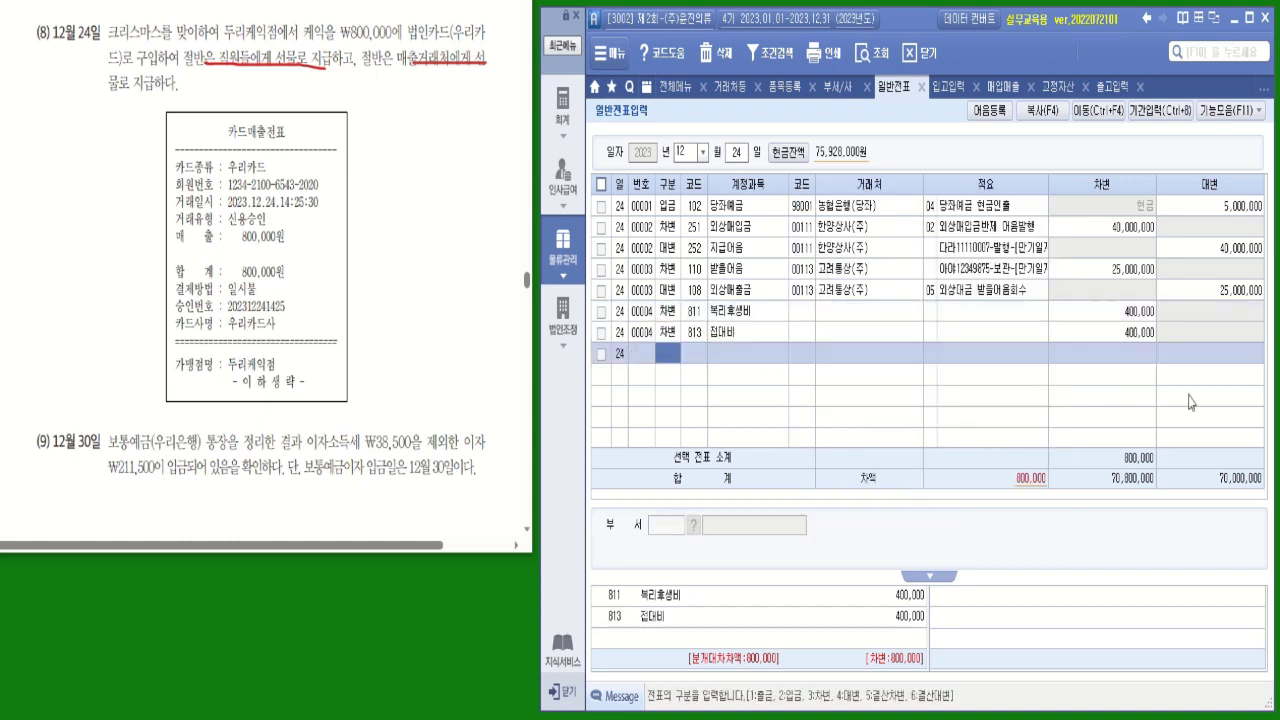
Step: Balance the voucher with a 대변 line for 미지급금 (253) of 800,000, using 우리카드(법인) (99602) as 거래처
type("4")
key("Return")
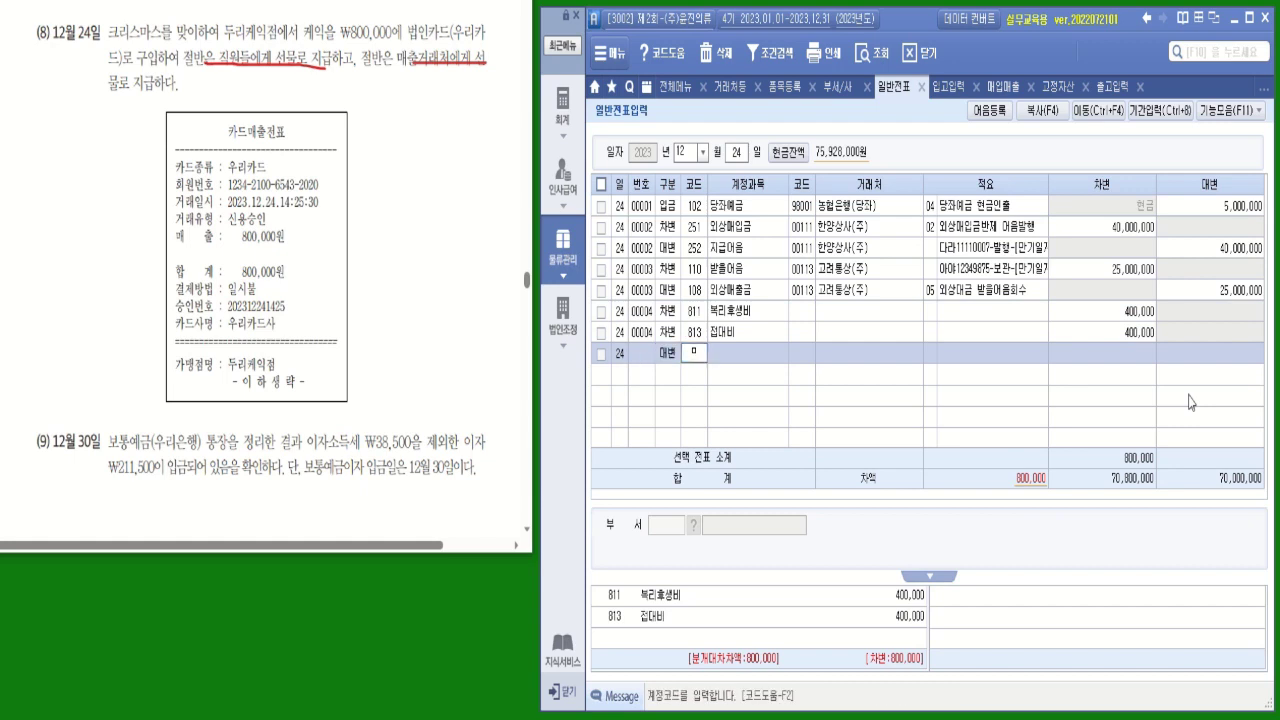
type("미지")
key("Return")
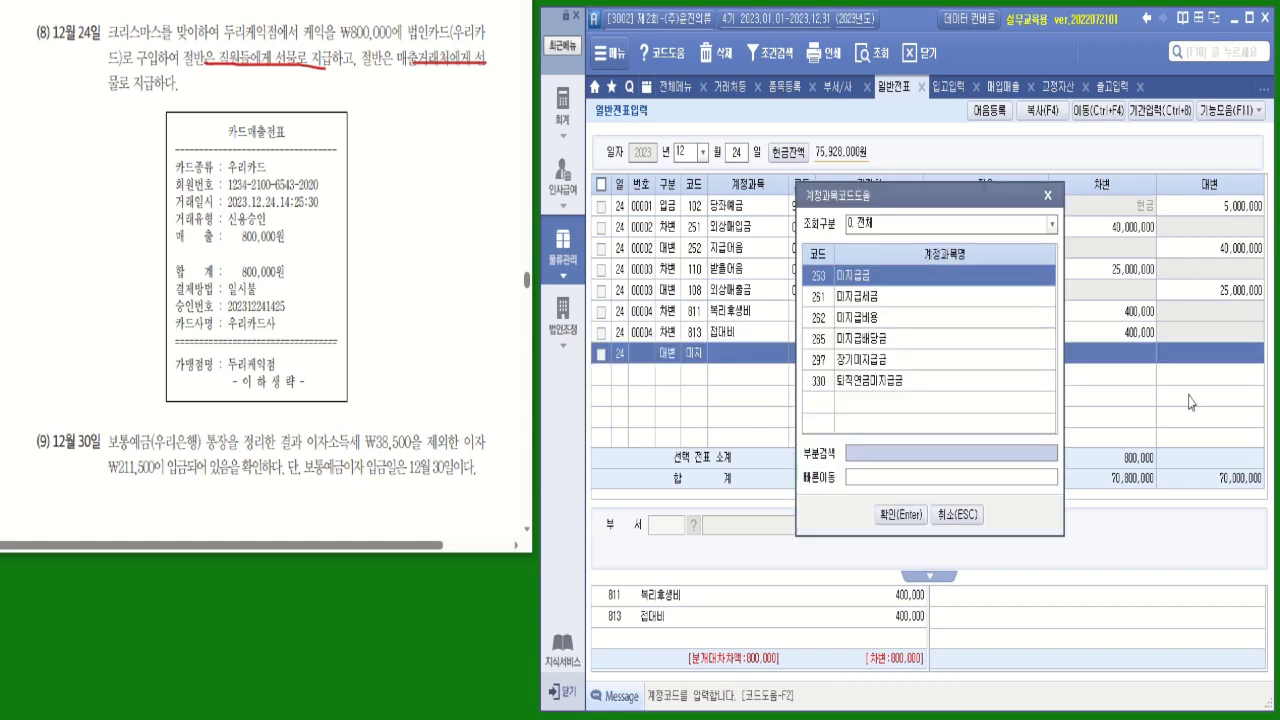
key("Return")
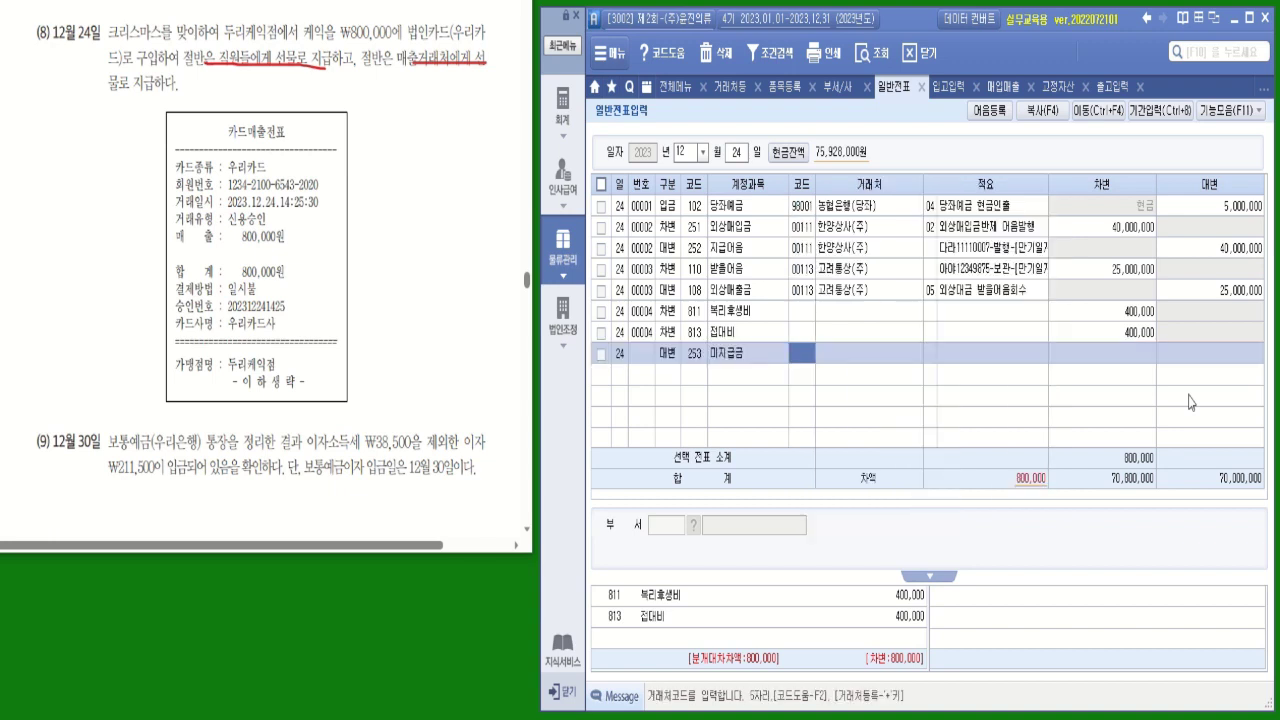
type("우리")
key("Return")
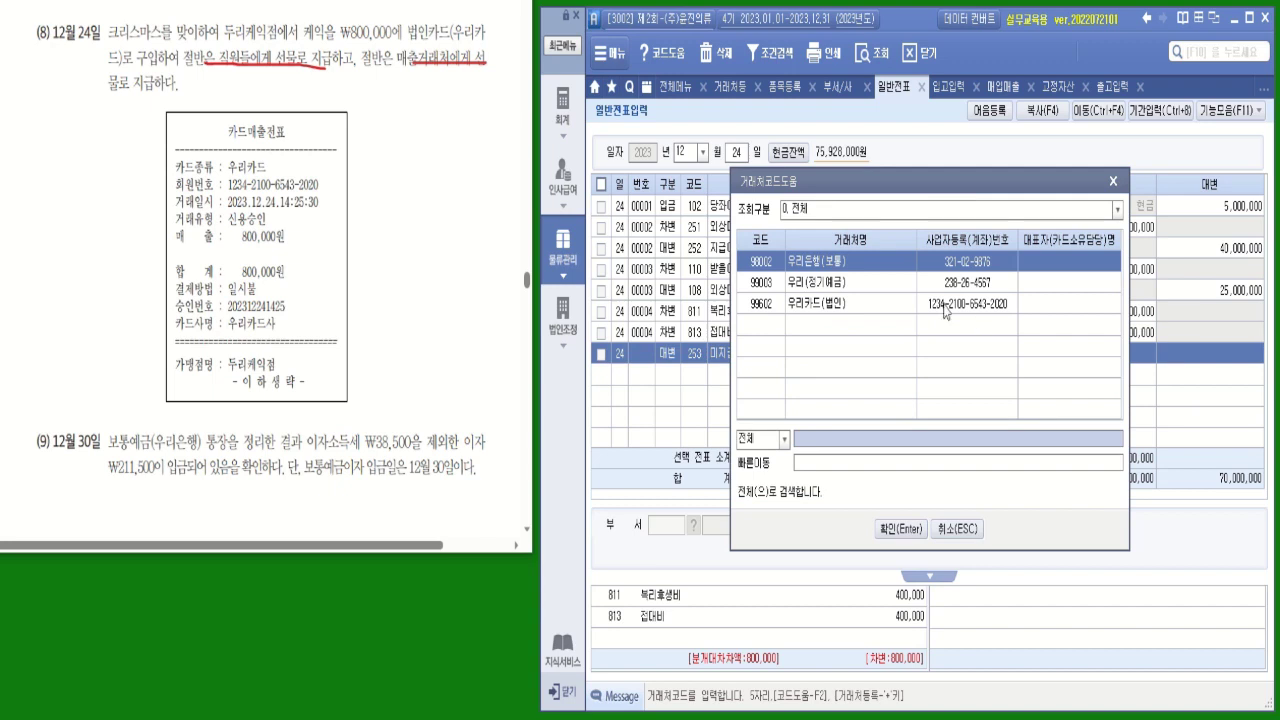
left_click(899, 306)
key("Return")
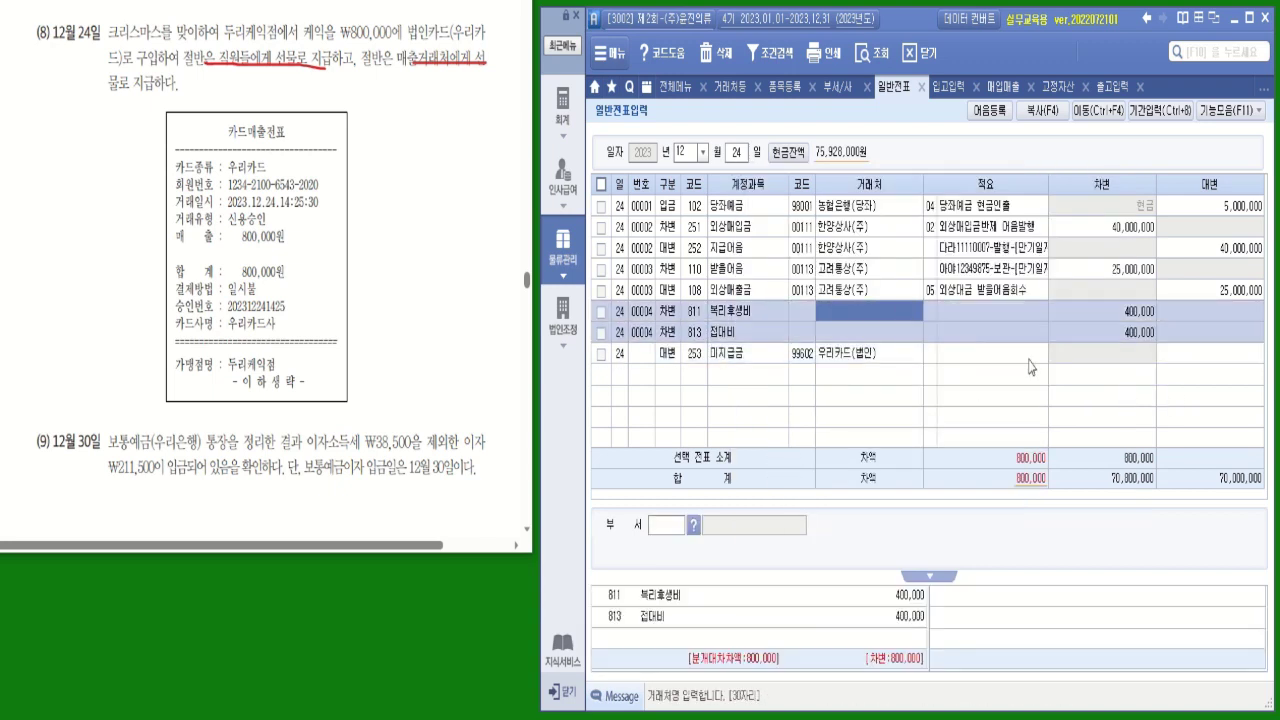
type("8000000")
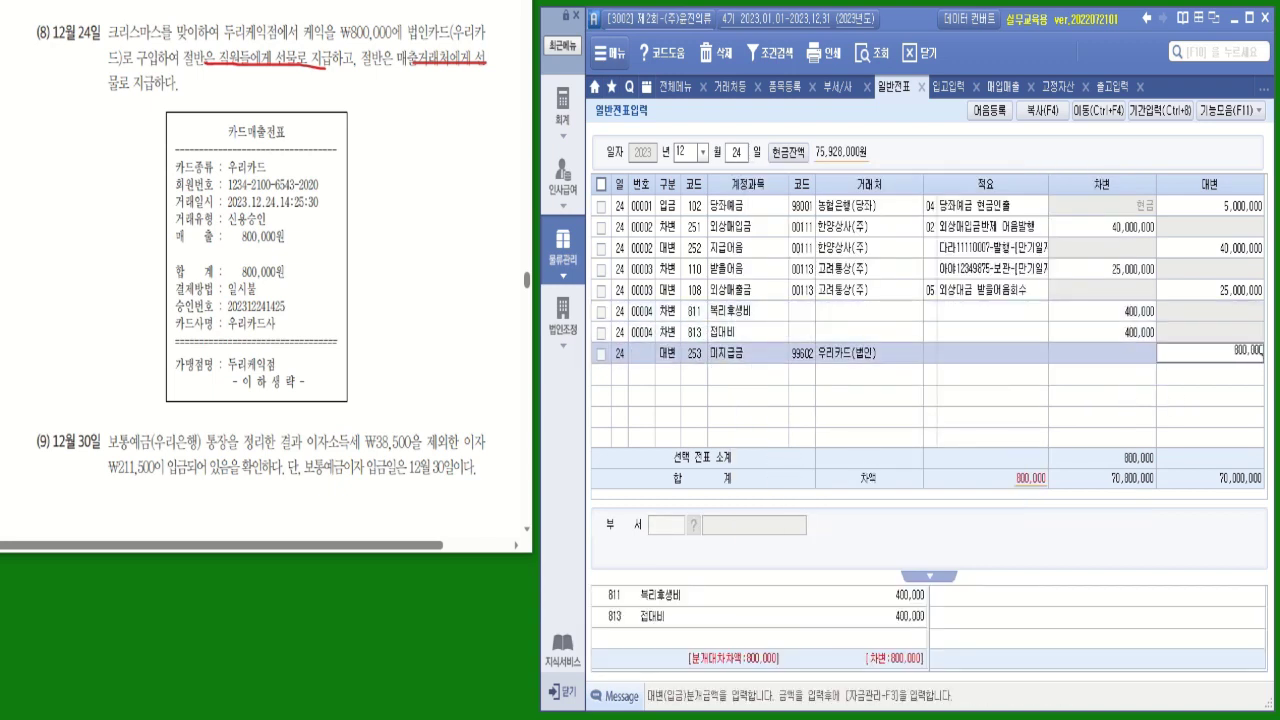
key("Return")
left_click(1036, 356)
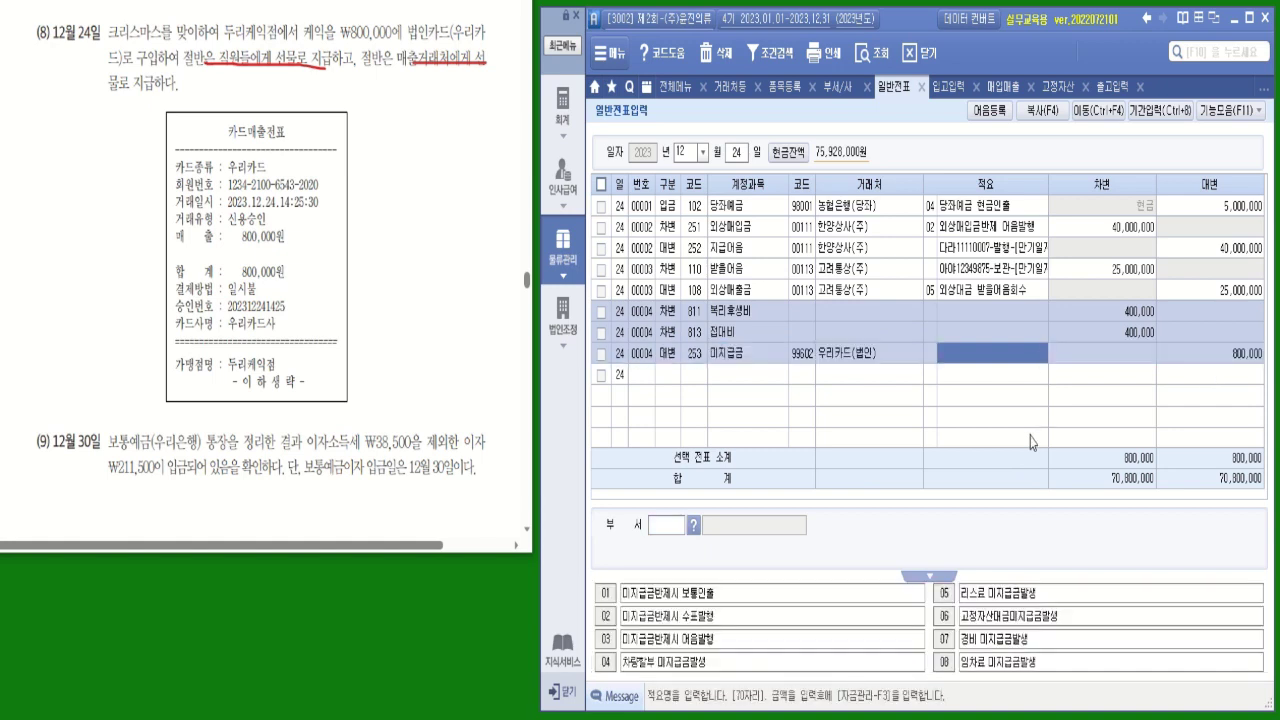
left_click(1228, 360)
type("1")
key("Return")
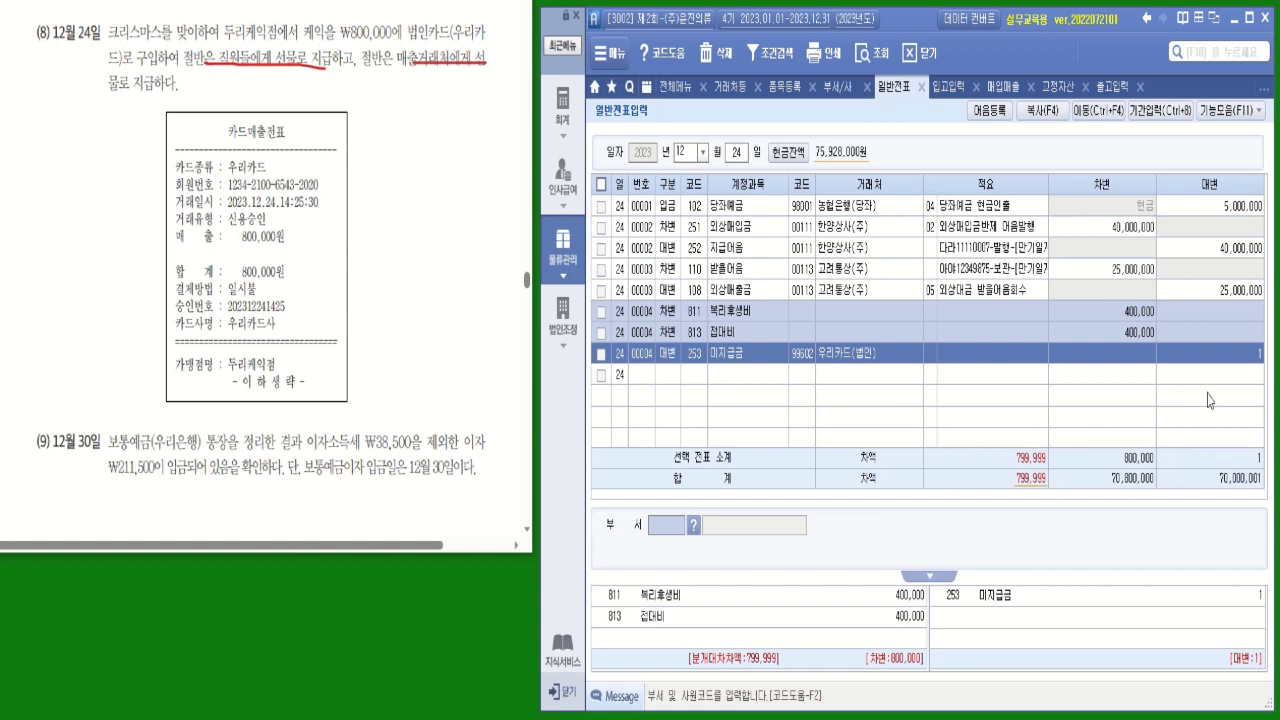
Step: Set the 대변 amount of the 미지급금 line to 800,000
left_click(1242, 356)
type("8000000")
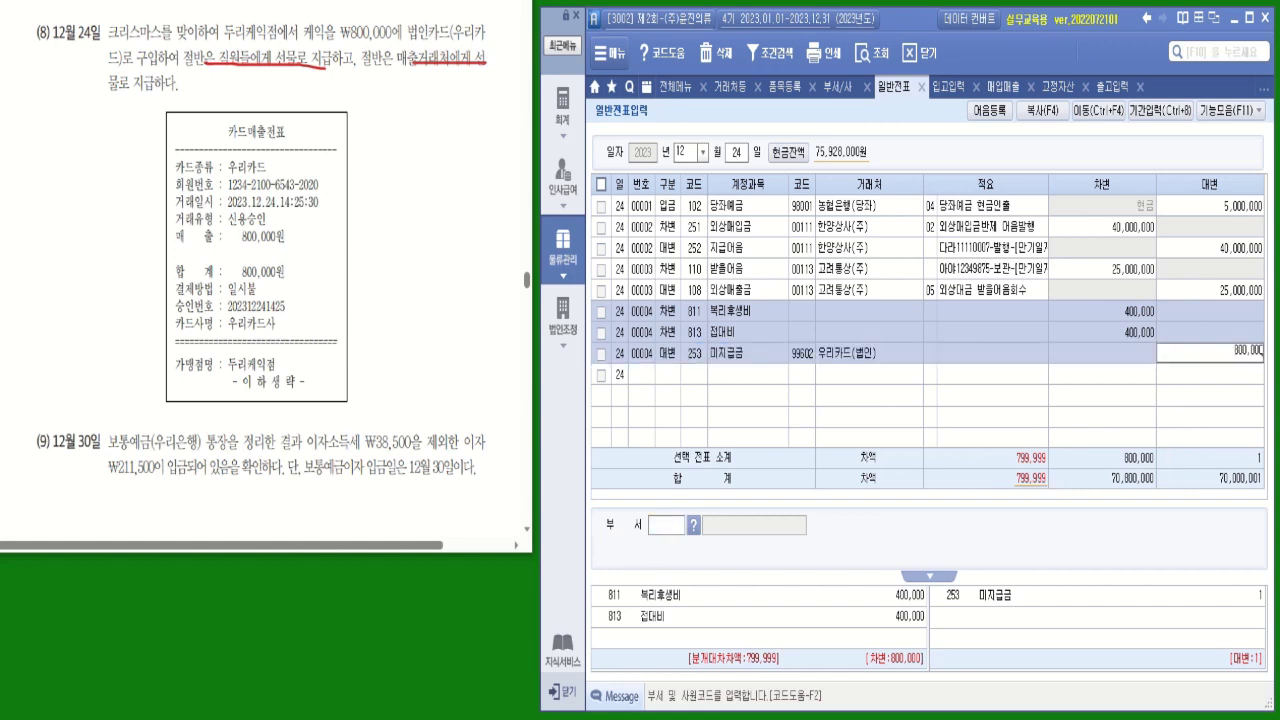
key("Return")
left_click(783, 371)
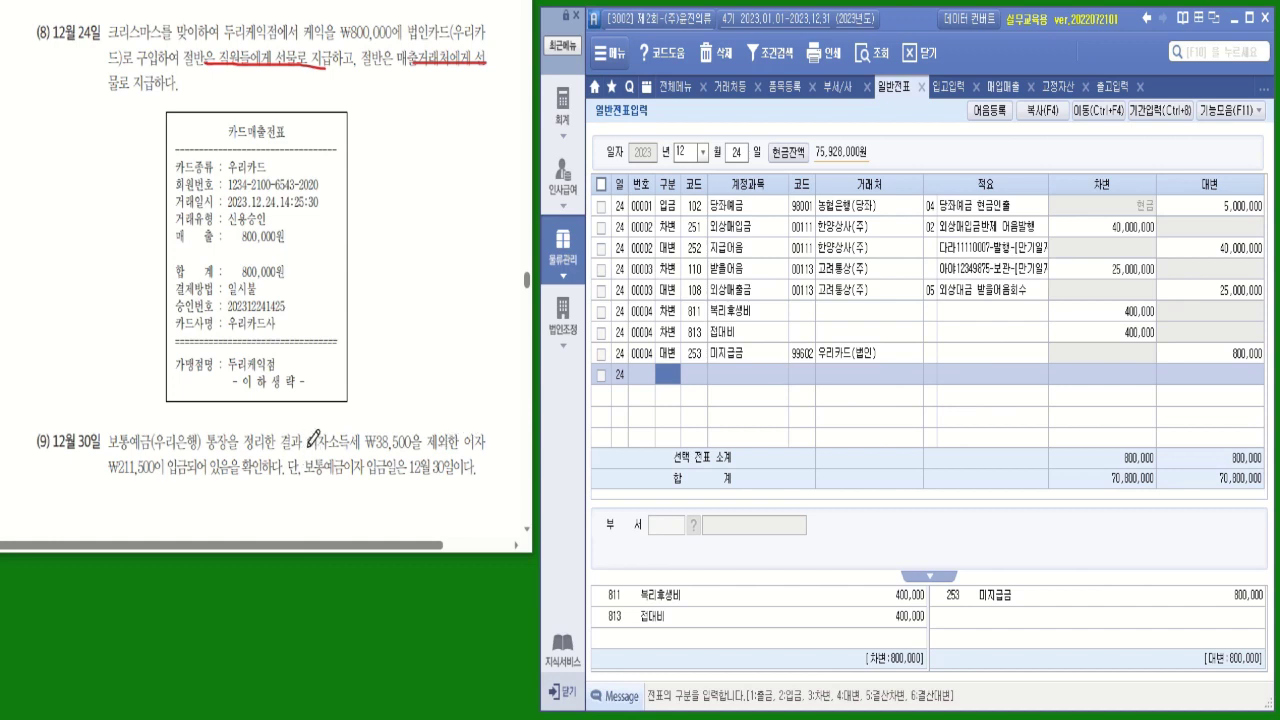
Step: Underline 이자소득세 ₩38,500 in question (9) and load the December 30 vouchers for entry
left_click_drag(304, 449, 434, 449)
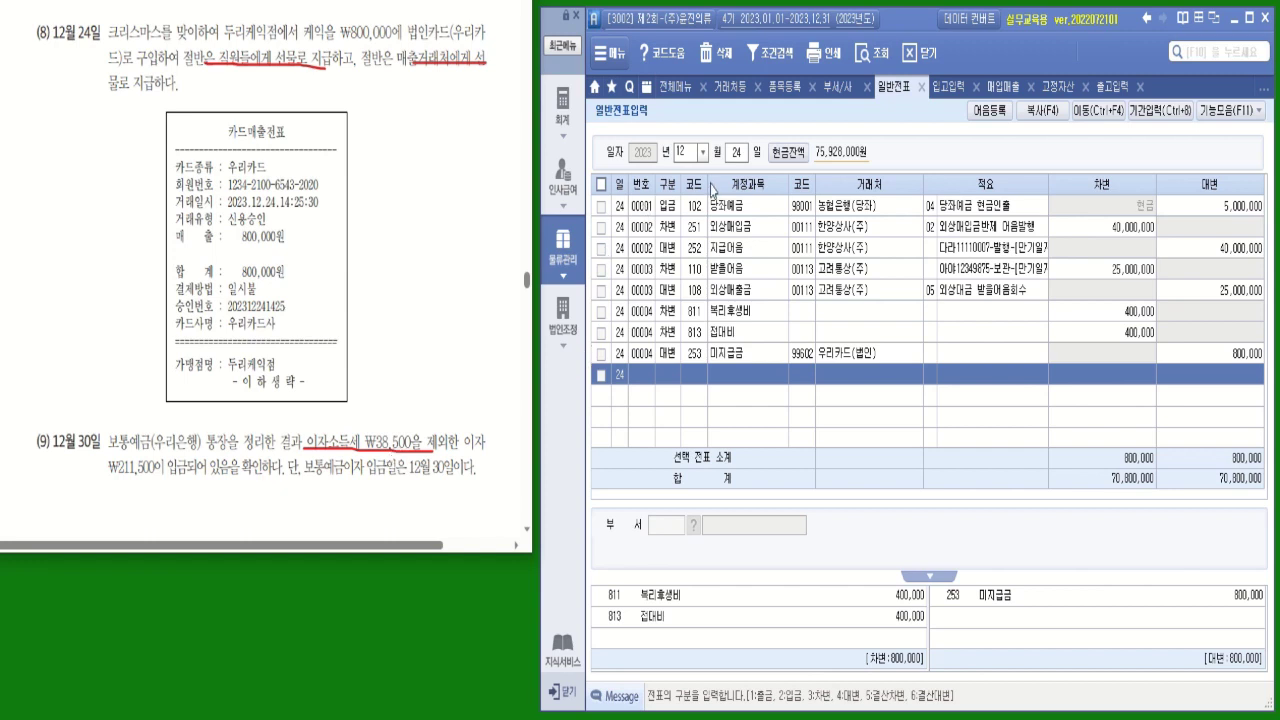
left_click(736, 153)
type("30")
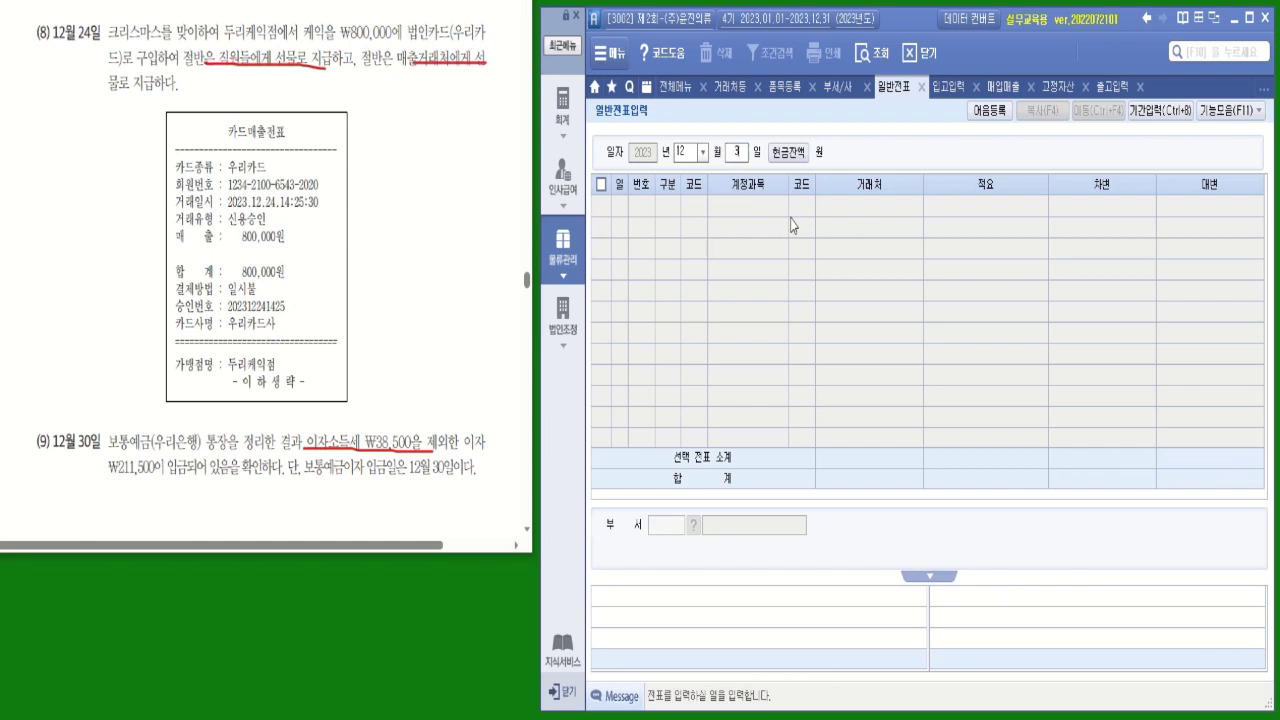
key("Return")
Step: Start a 차변 line for 보통예금 (103) below the existing December 30 voucher, with 우리은행(보통) (98002) as 거래처
type("3")
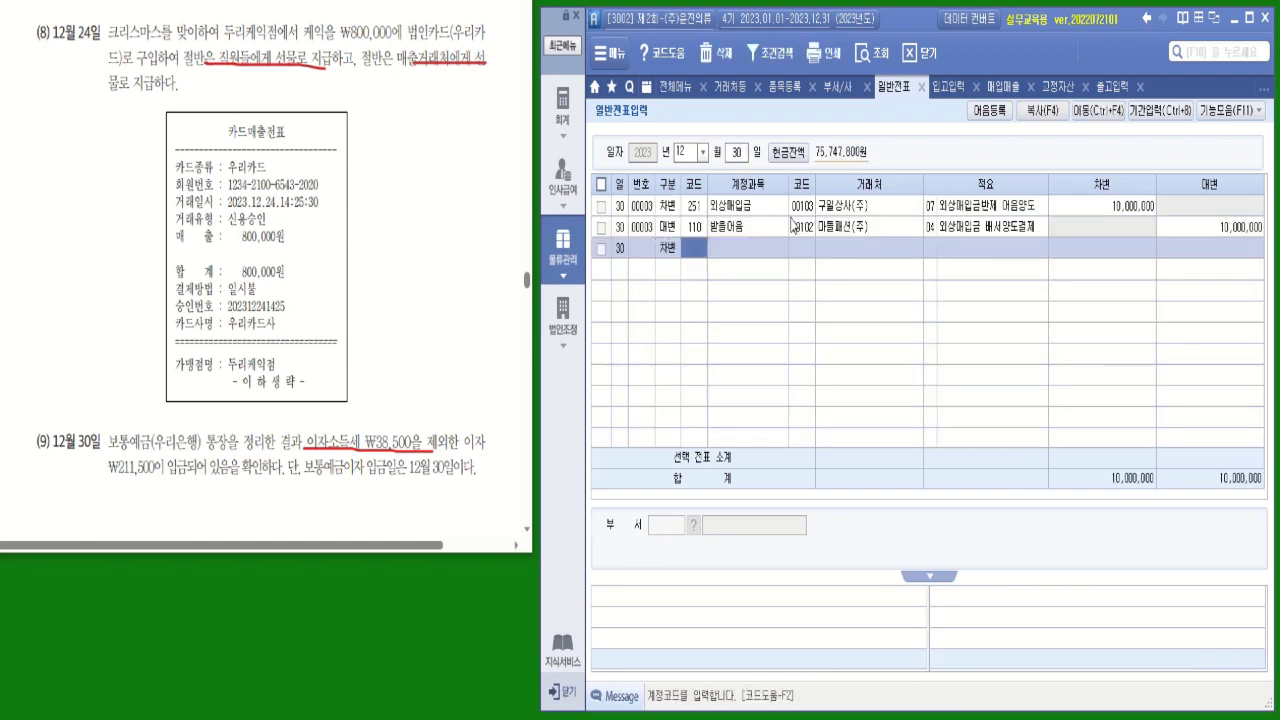
type("103")
key("Return")
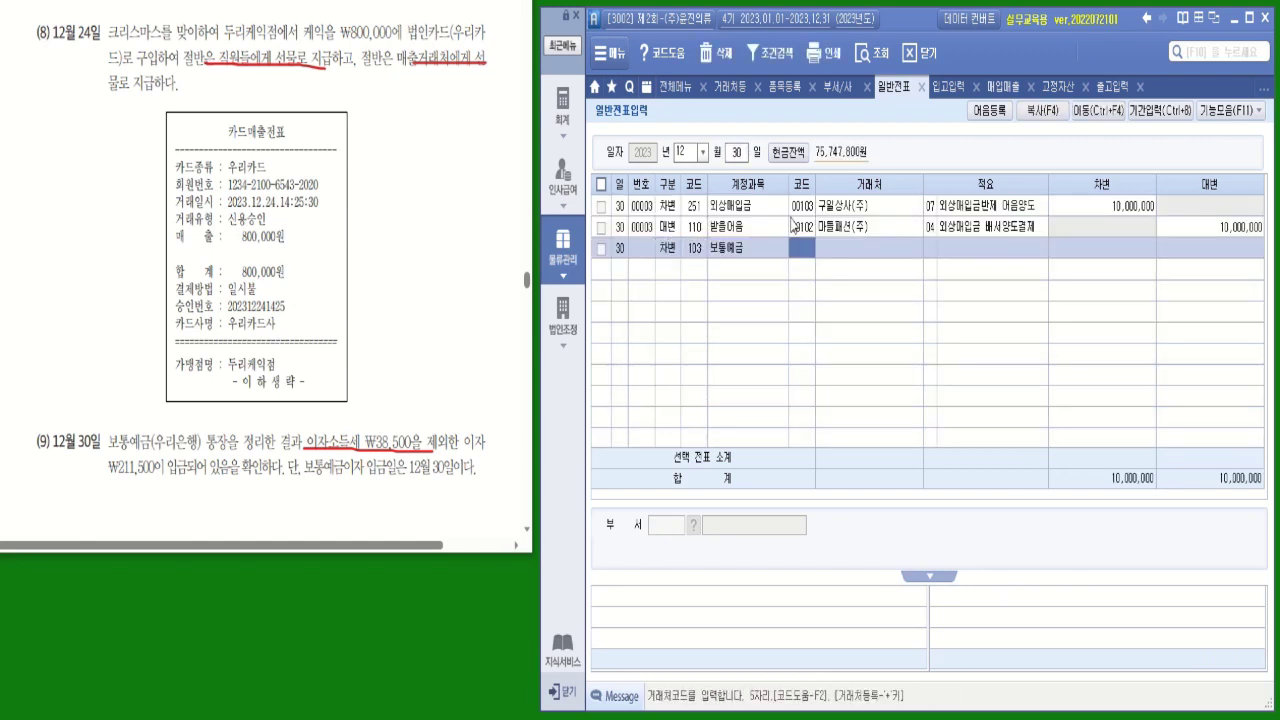
type("우리")
key("BackSpace")
type("ㅣ")
key("Return")
key("Return")
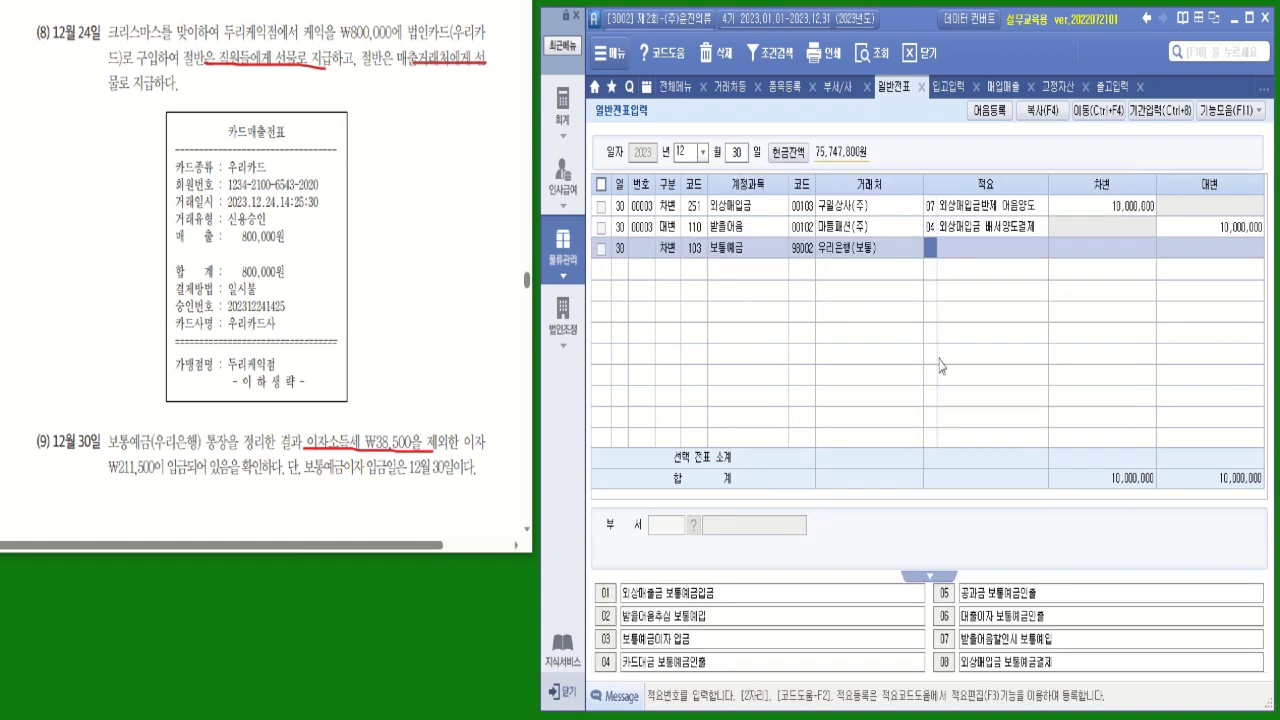
Step: Set the 차변 amount of the 보통예금 line to 211,500, leaving its 적요 and 부서 blank
left_click(1112, 250)
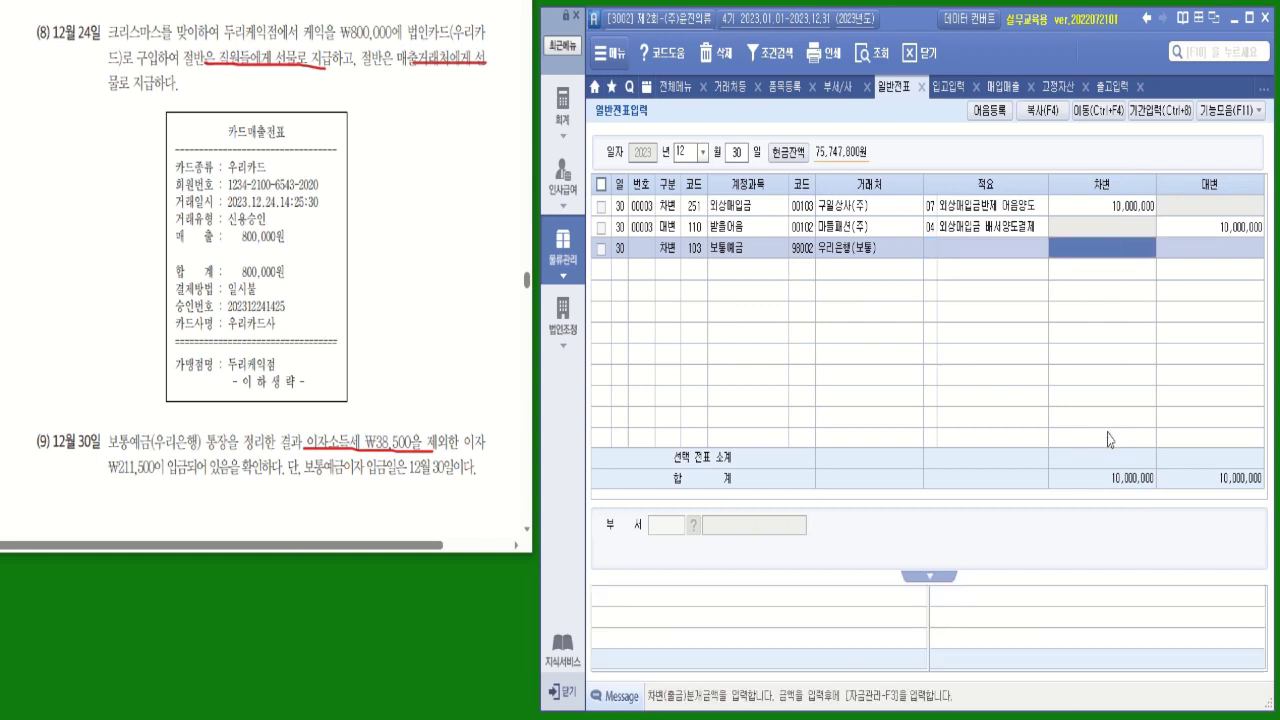
type("2")
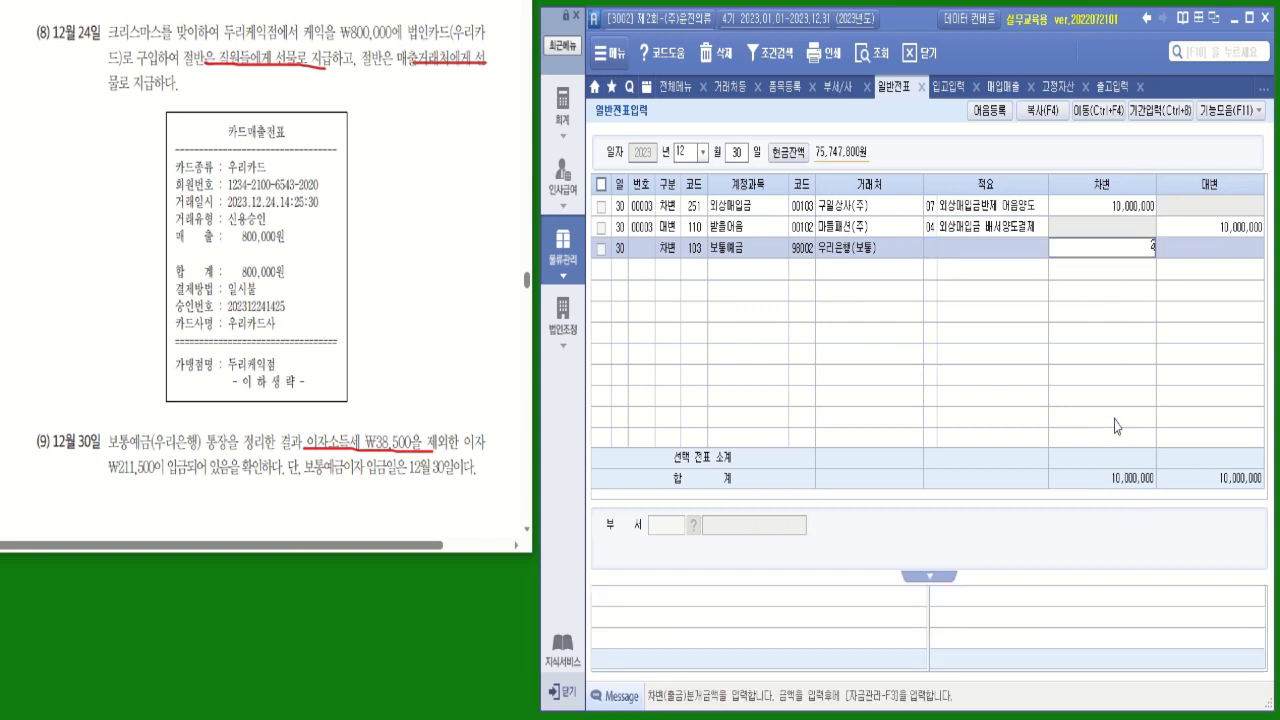
type("11,500")
key("Return")
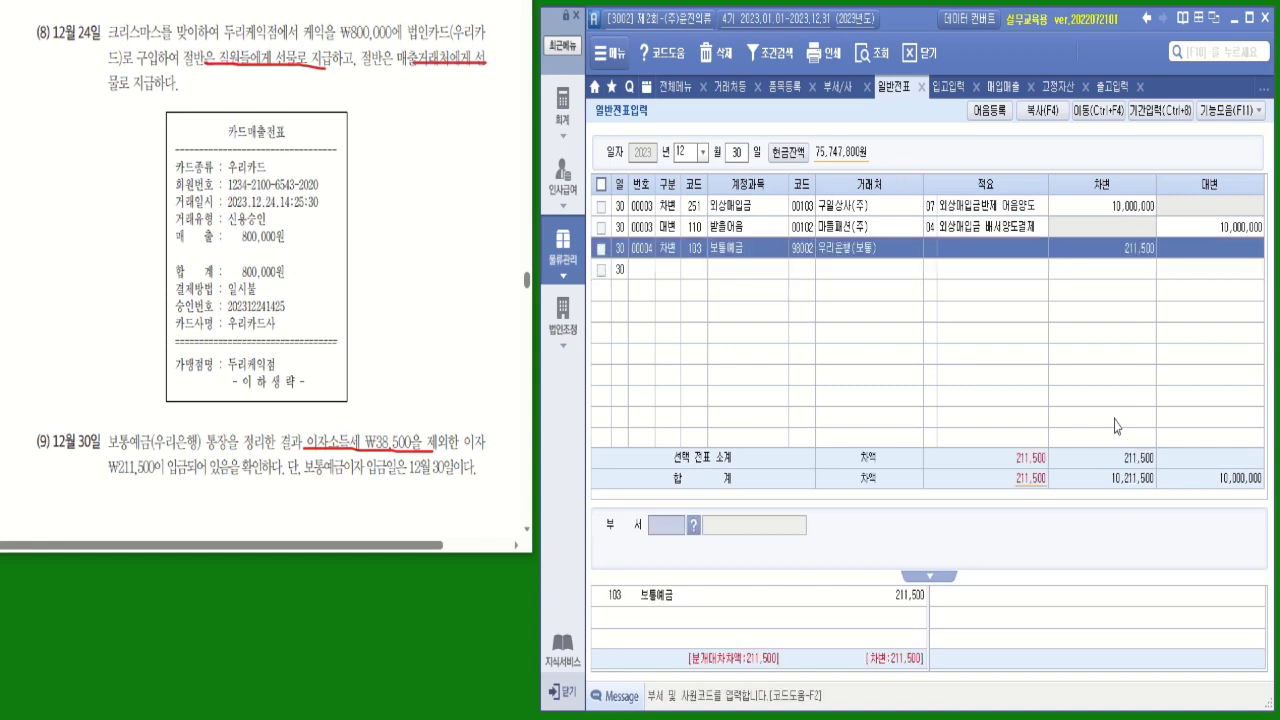
key("Return")
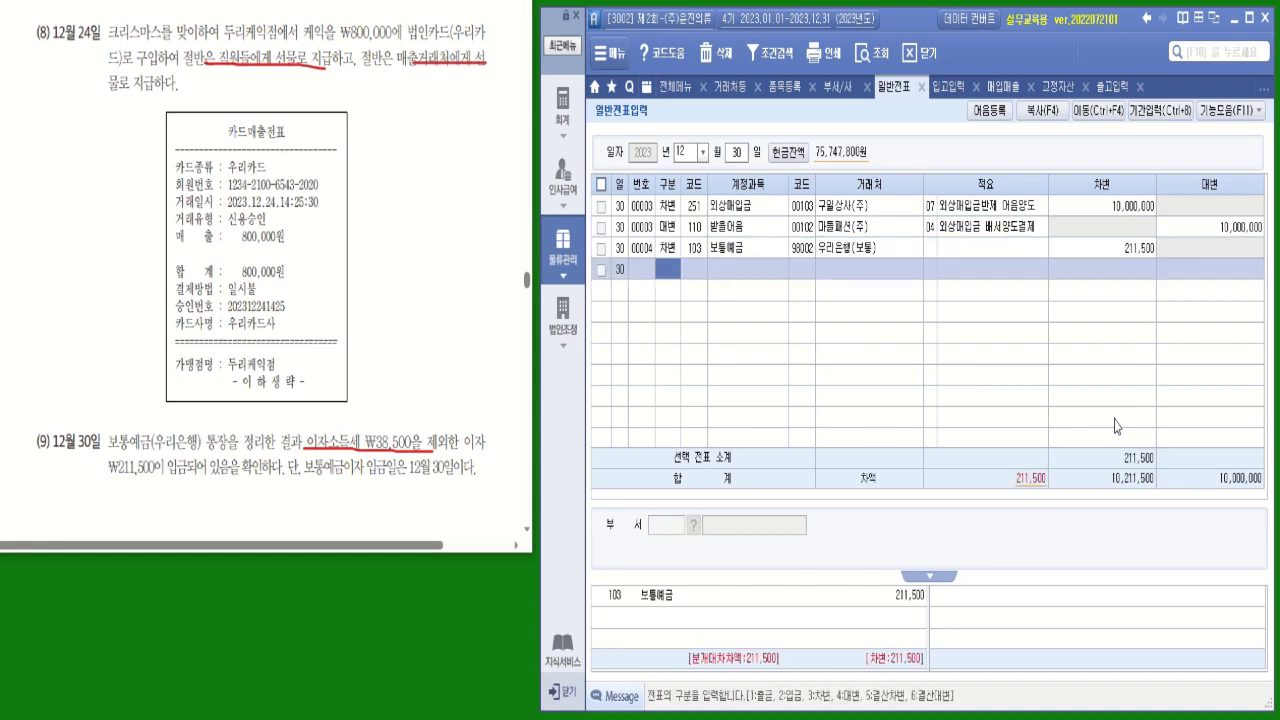
Step: Add a second 차변 line to the voucher for 선납세금 (136) with an amount of 38,500
type("3")
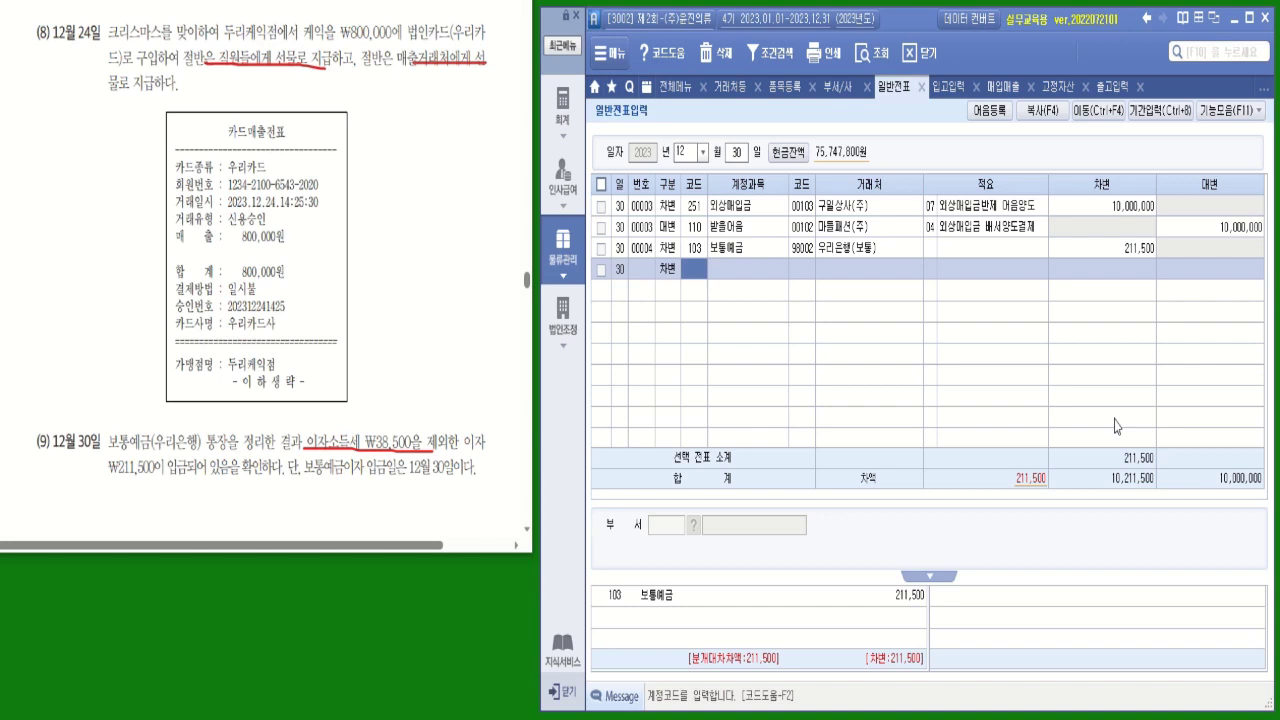
type("선납")
key("Return")
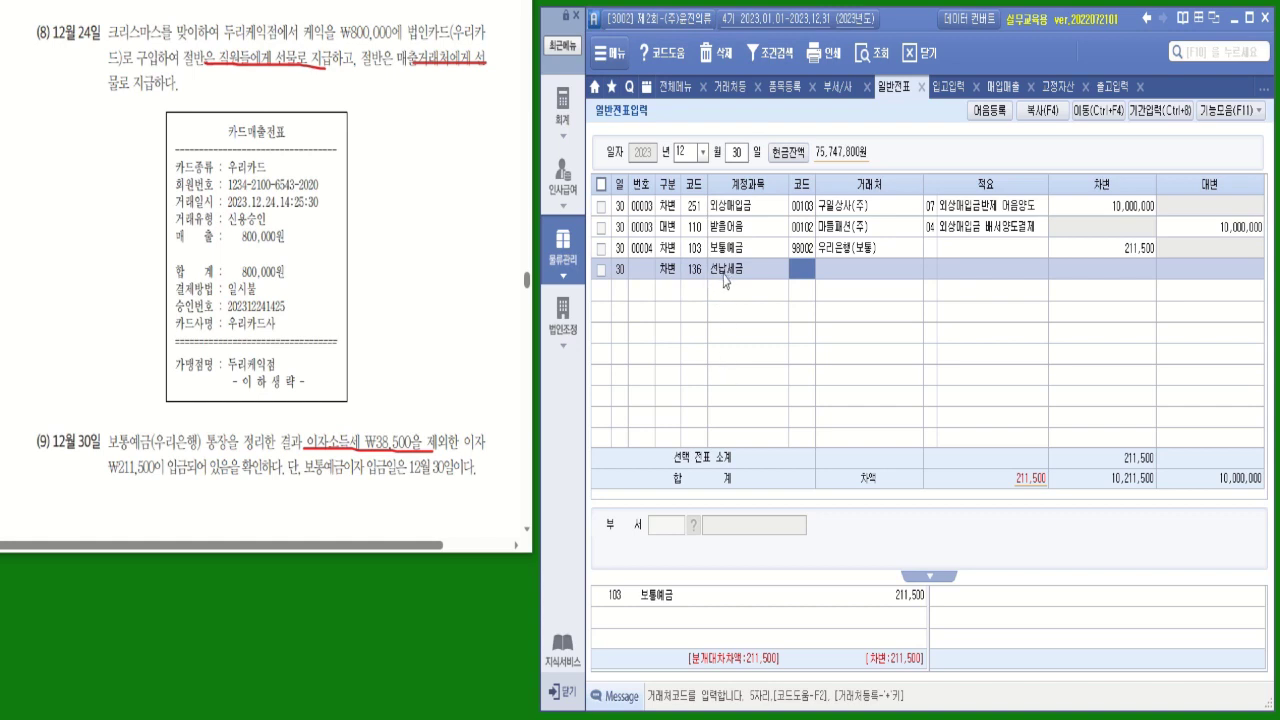
left_click(1108, 274)
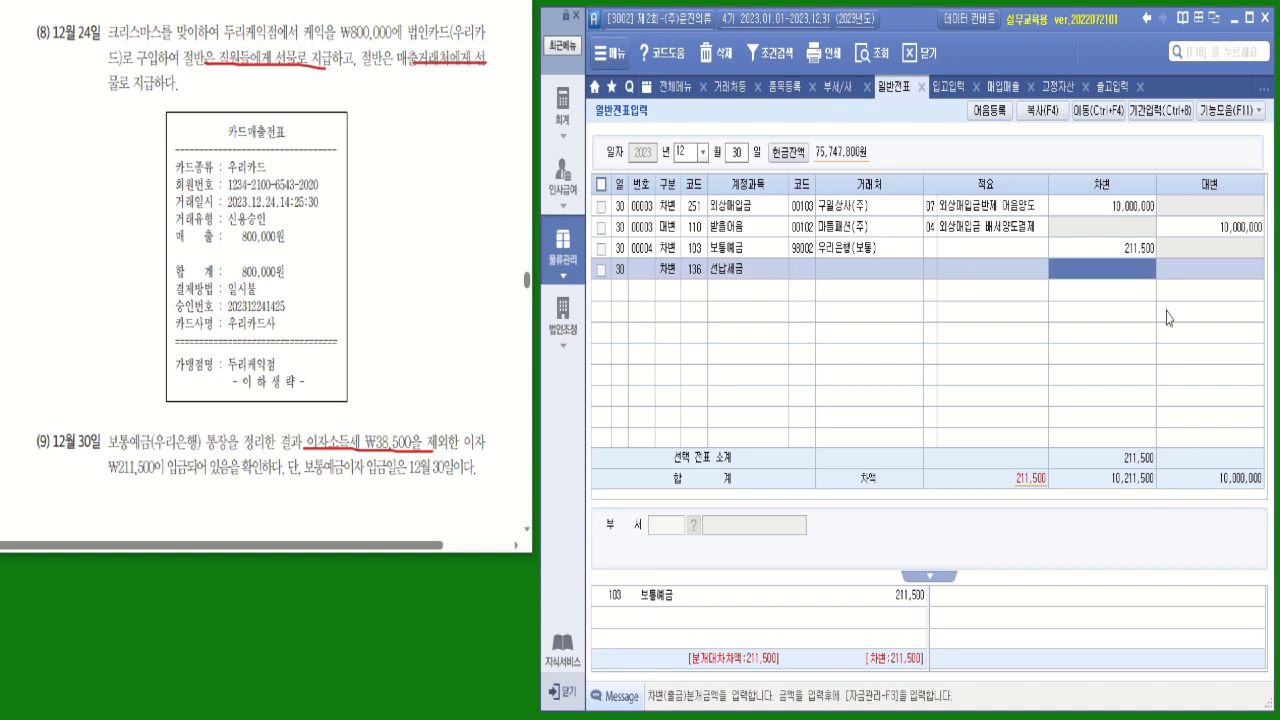
left_click(1112, 264)
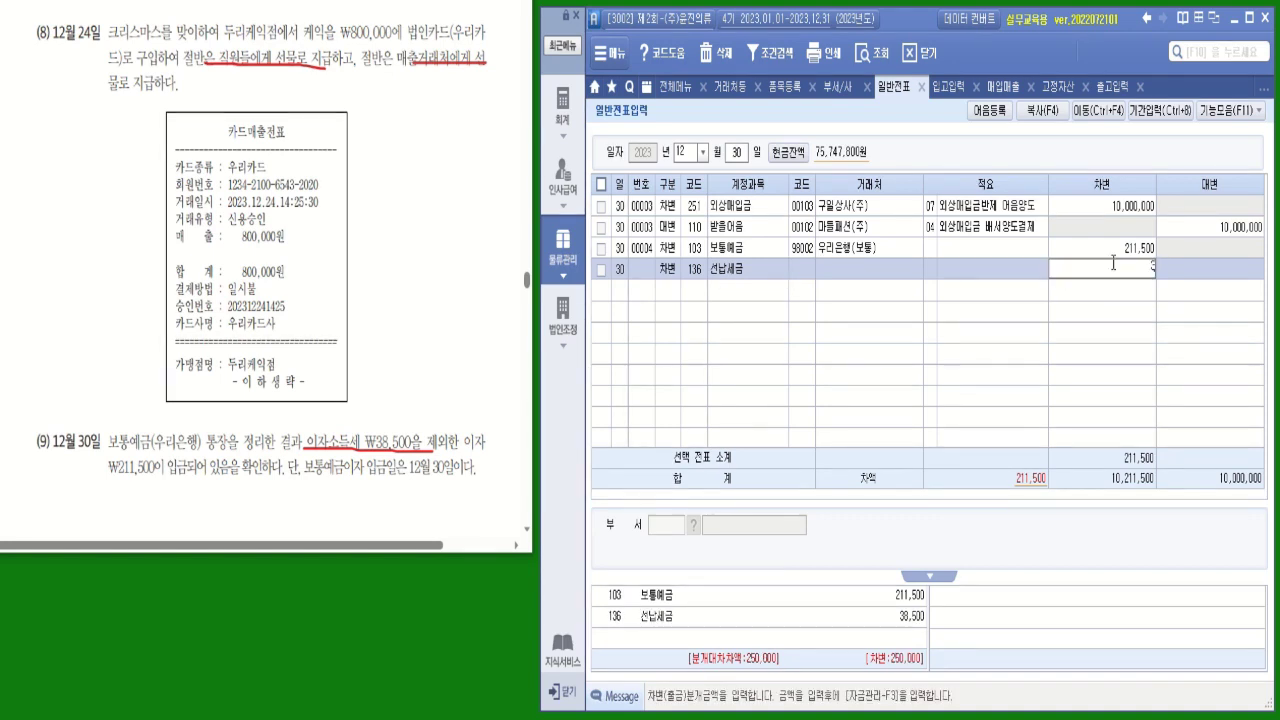
type("38500")
key("Return")
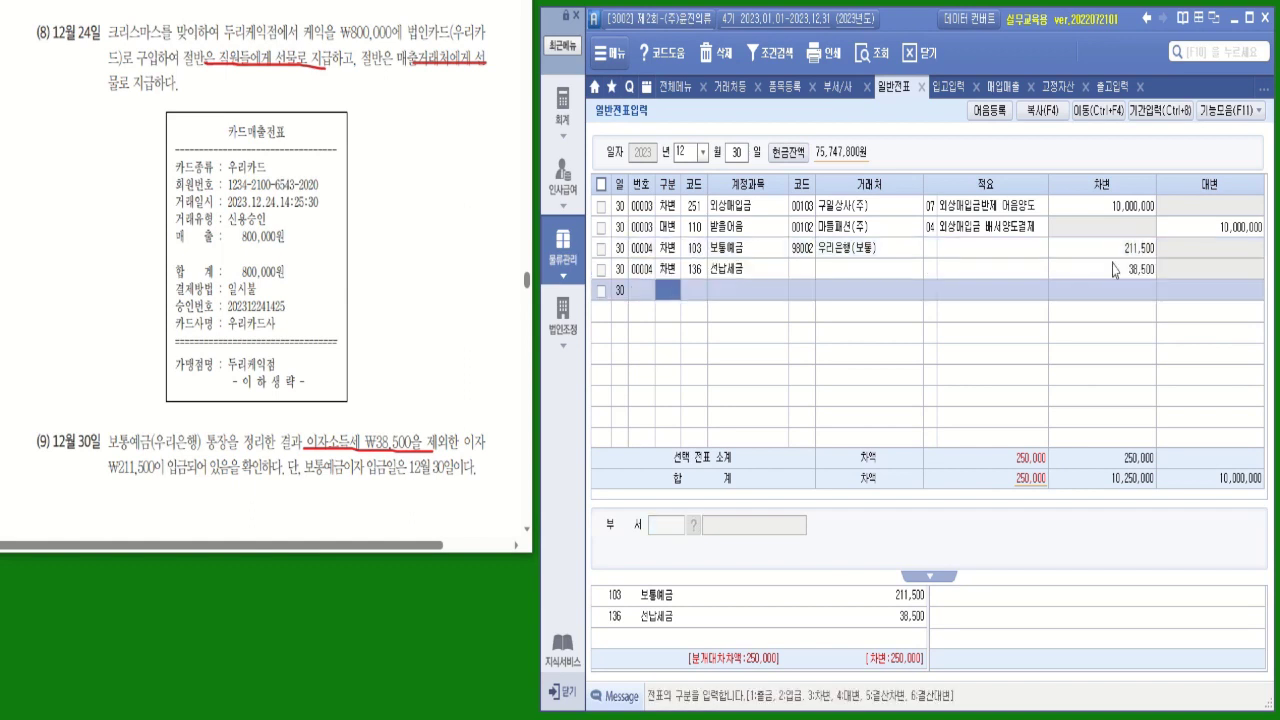
Step: Balance the voucher with a 대변 line for 이자수익 (901) of 250,000
type("4")
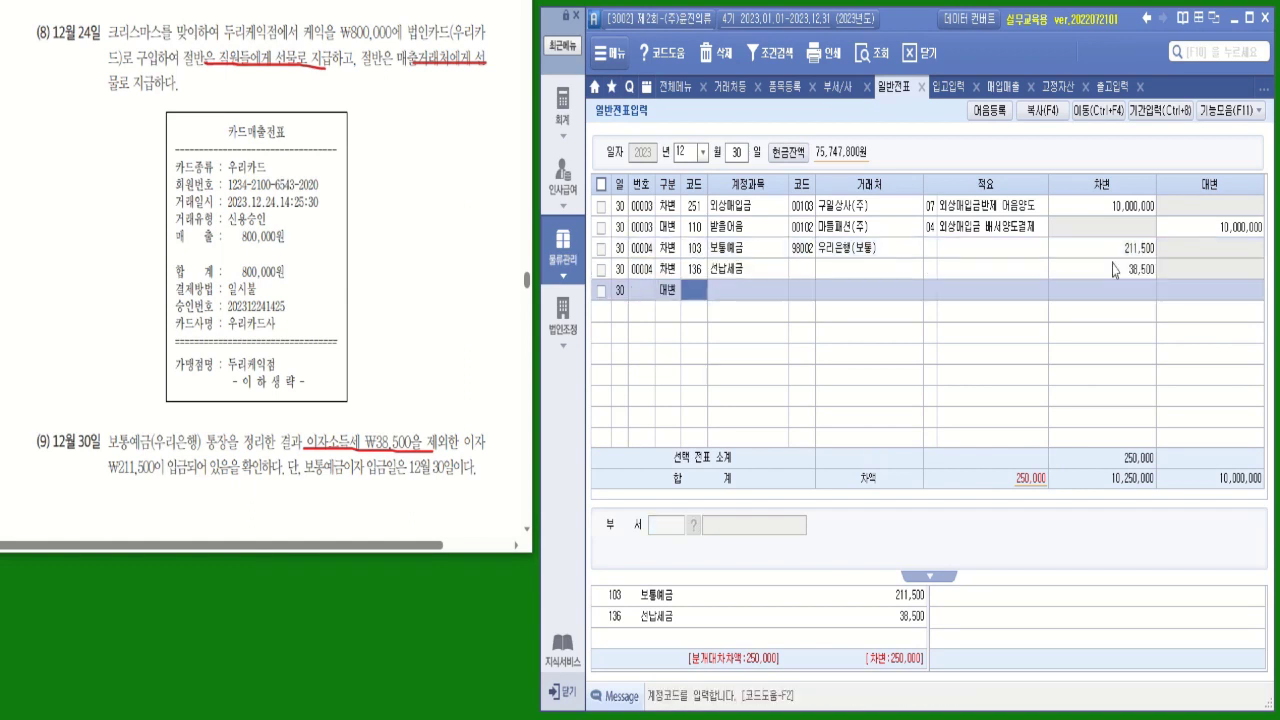
type("이자")
key("Return")
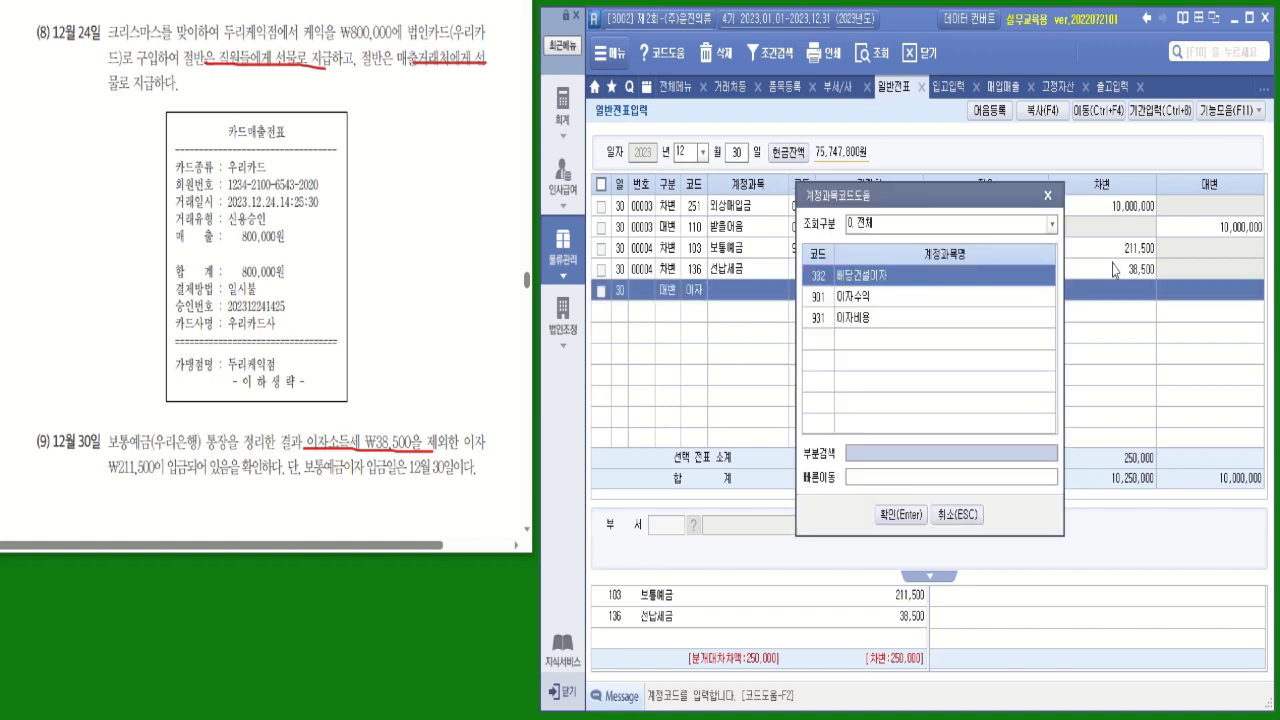
left_click(889, 303)
key("Return")
left_click(1257, 290)
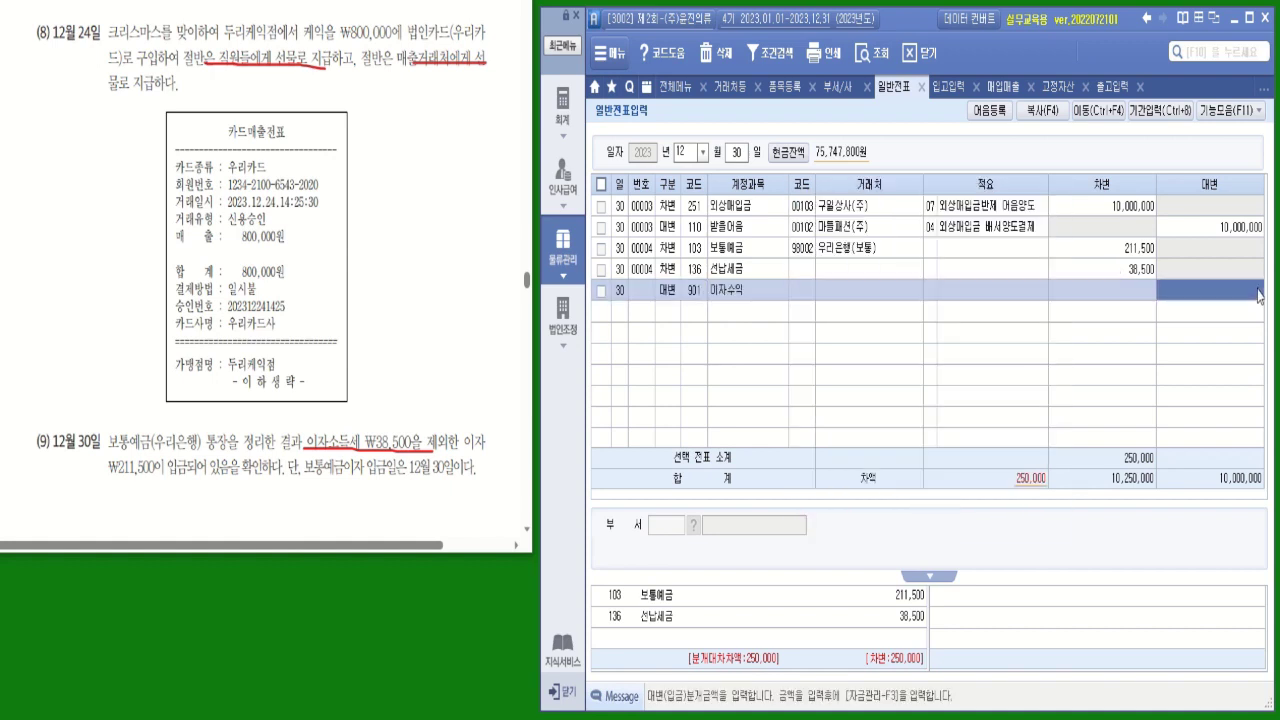
type("2500000")
key("Return")
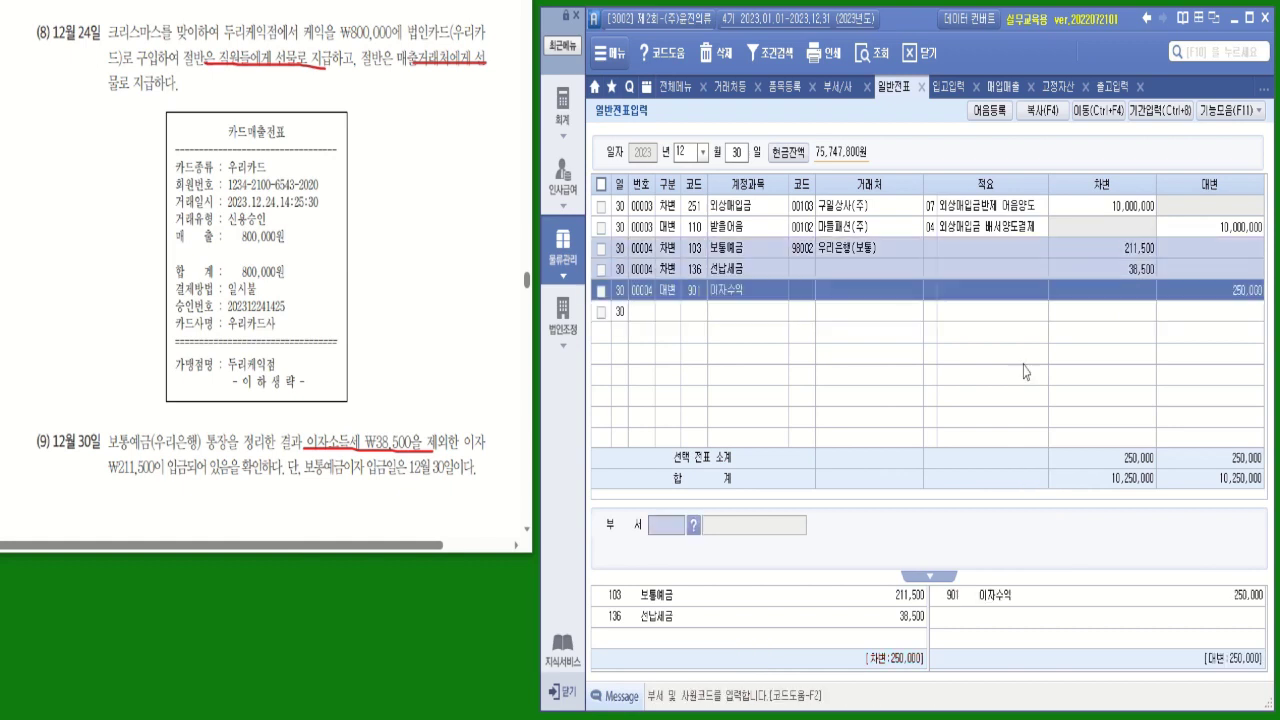
left_click(668, 290)
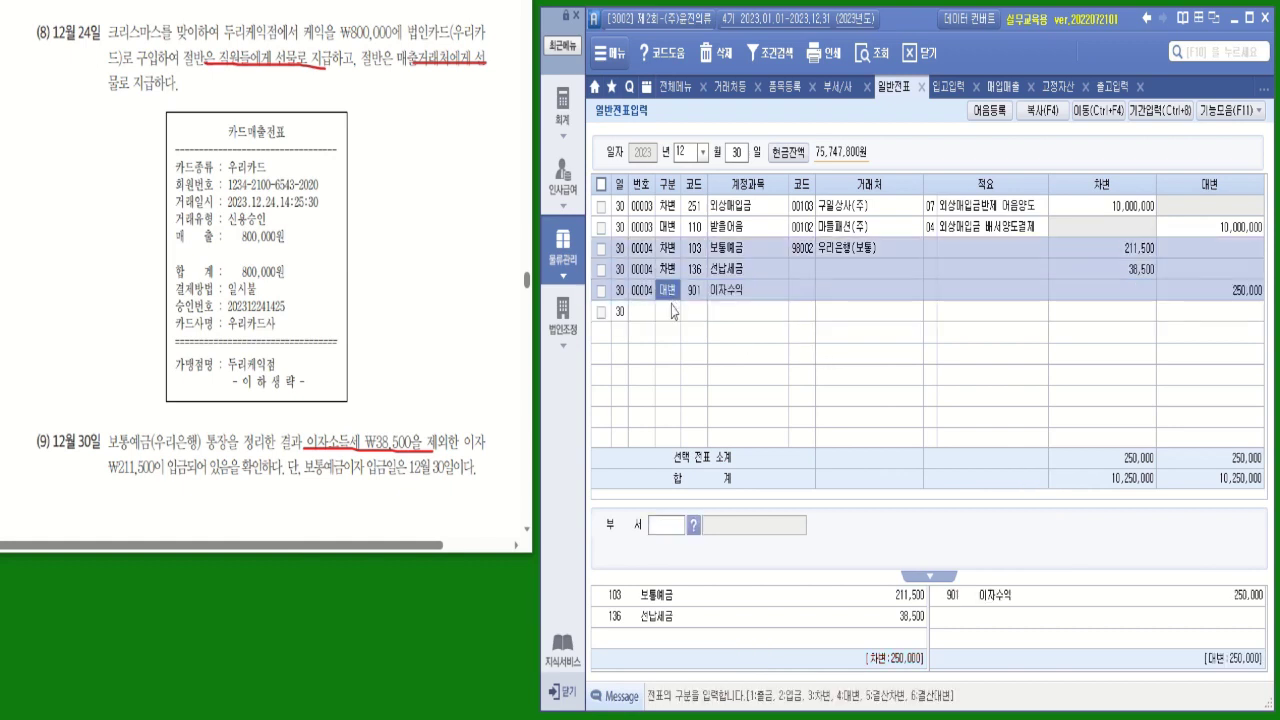
left_click(720, 277)
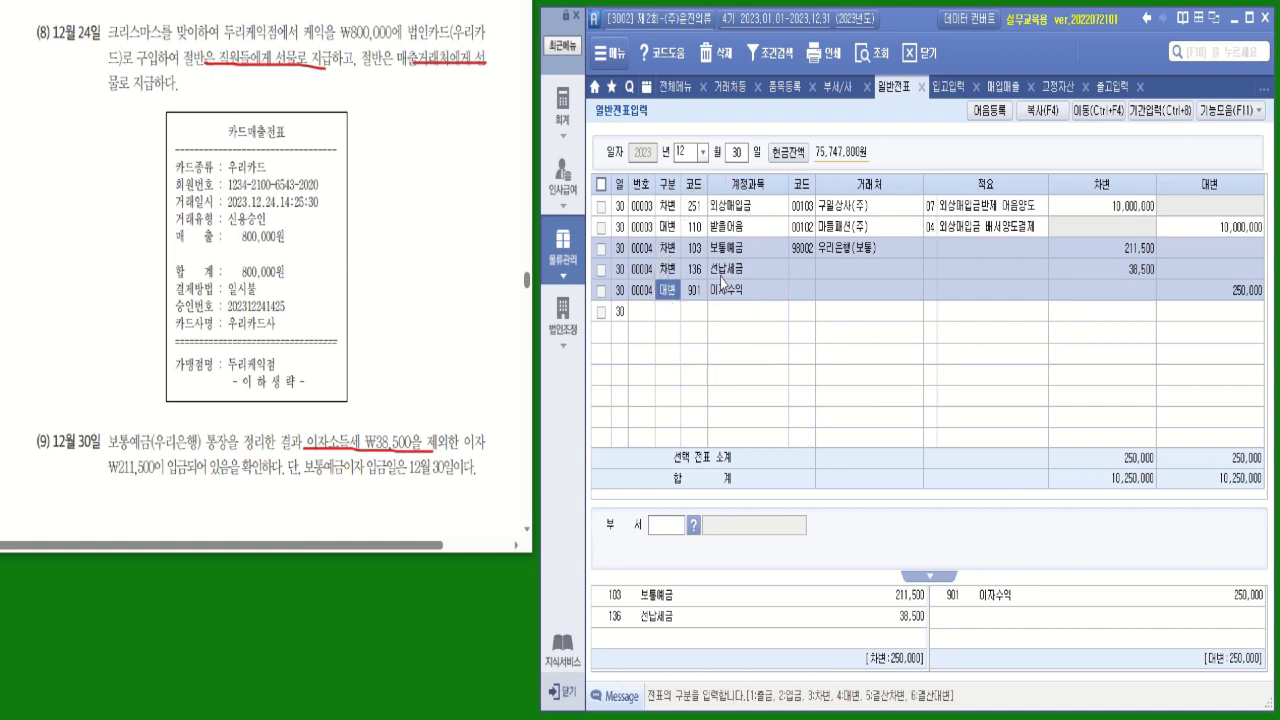